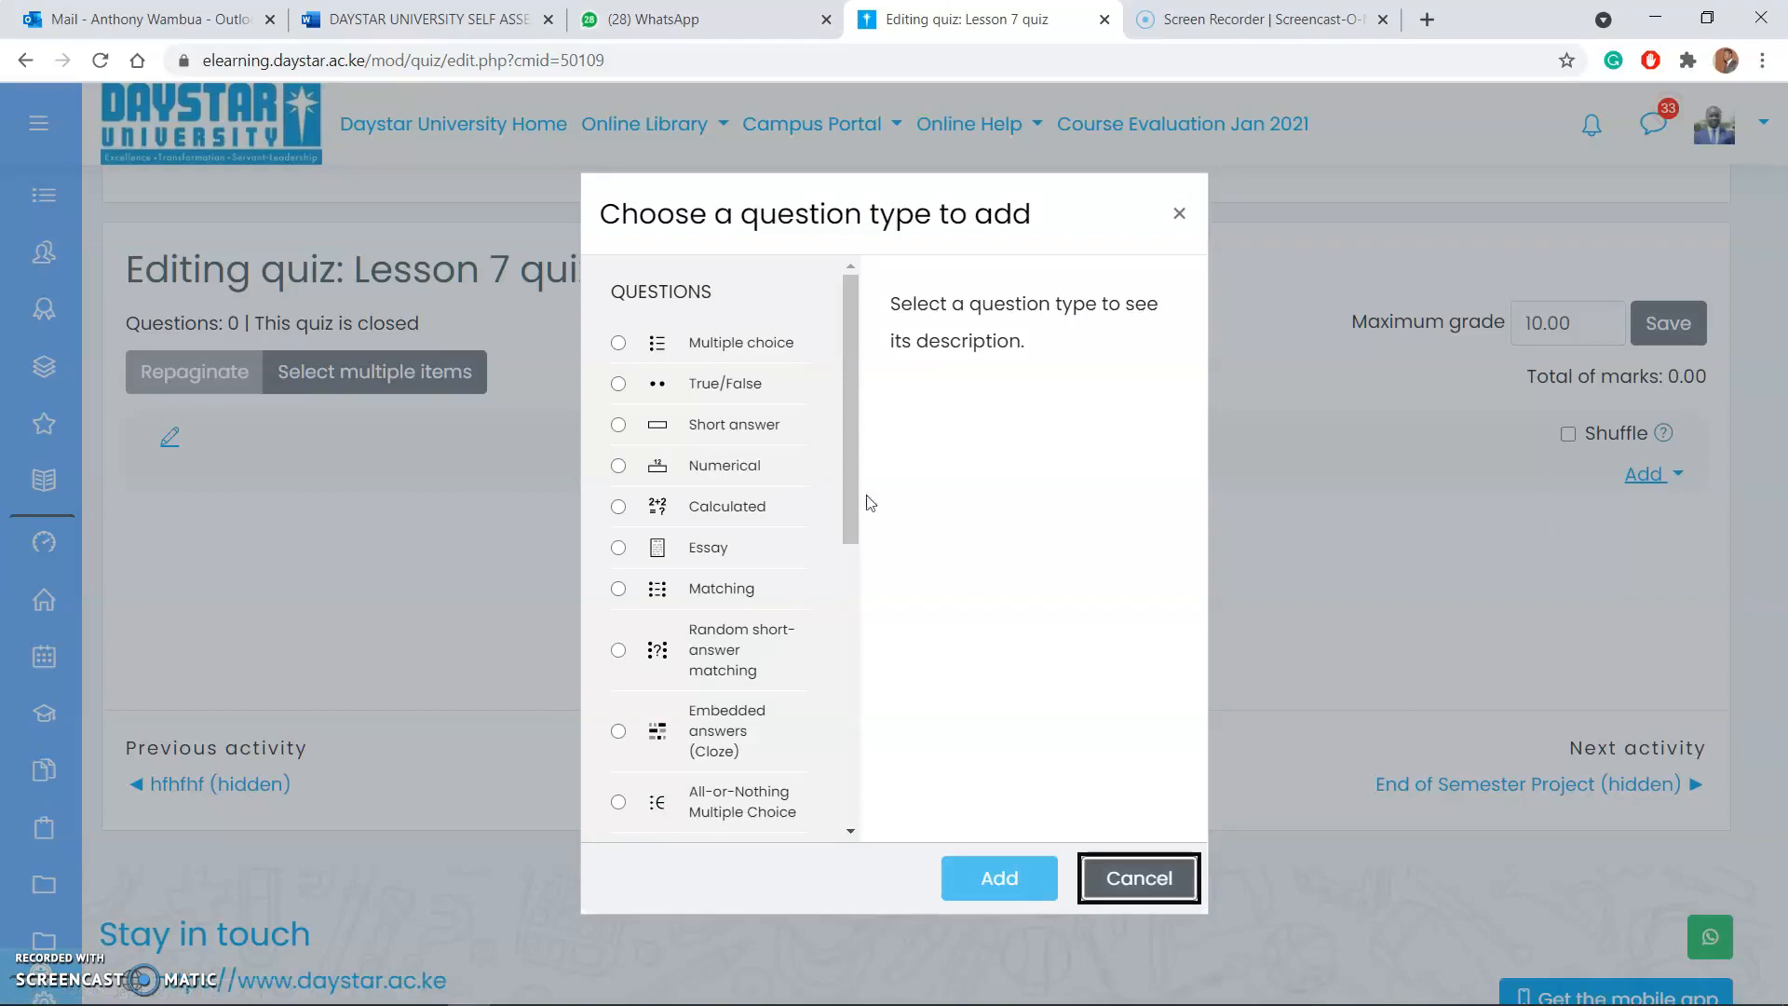
Step: Add a Matching question to the quiz and set its question name to 2
left_click(618, 586)
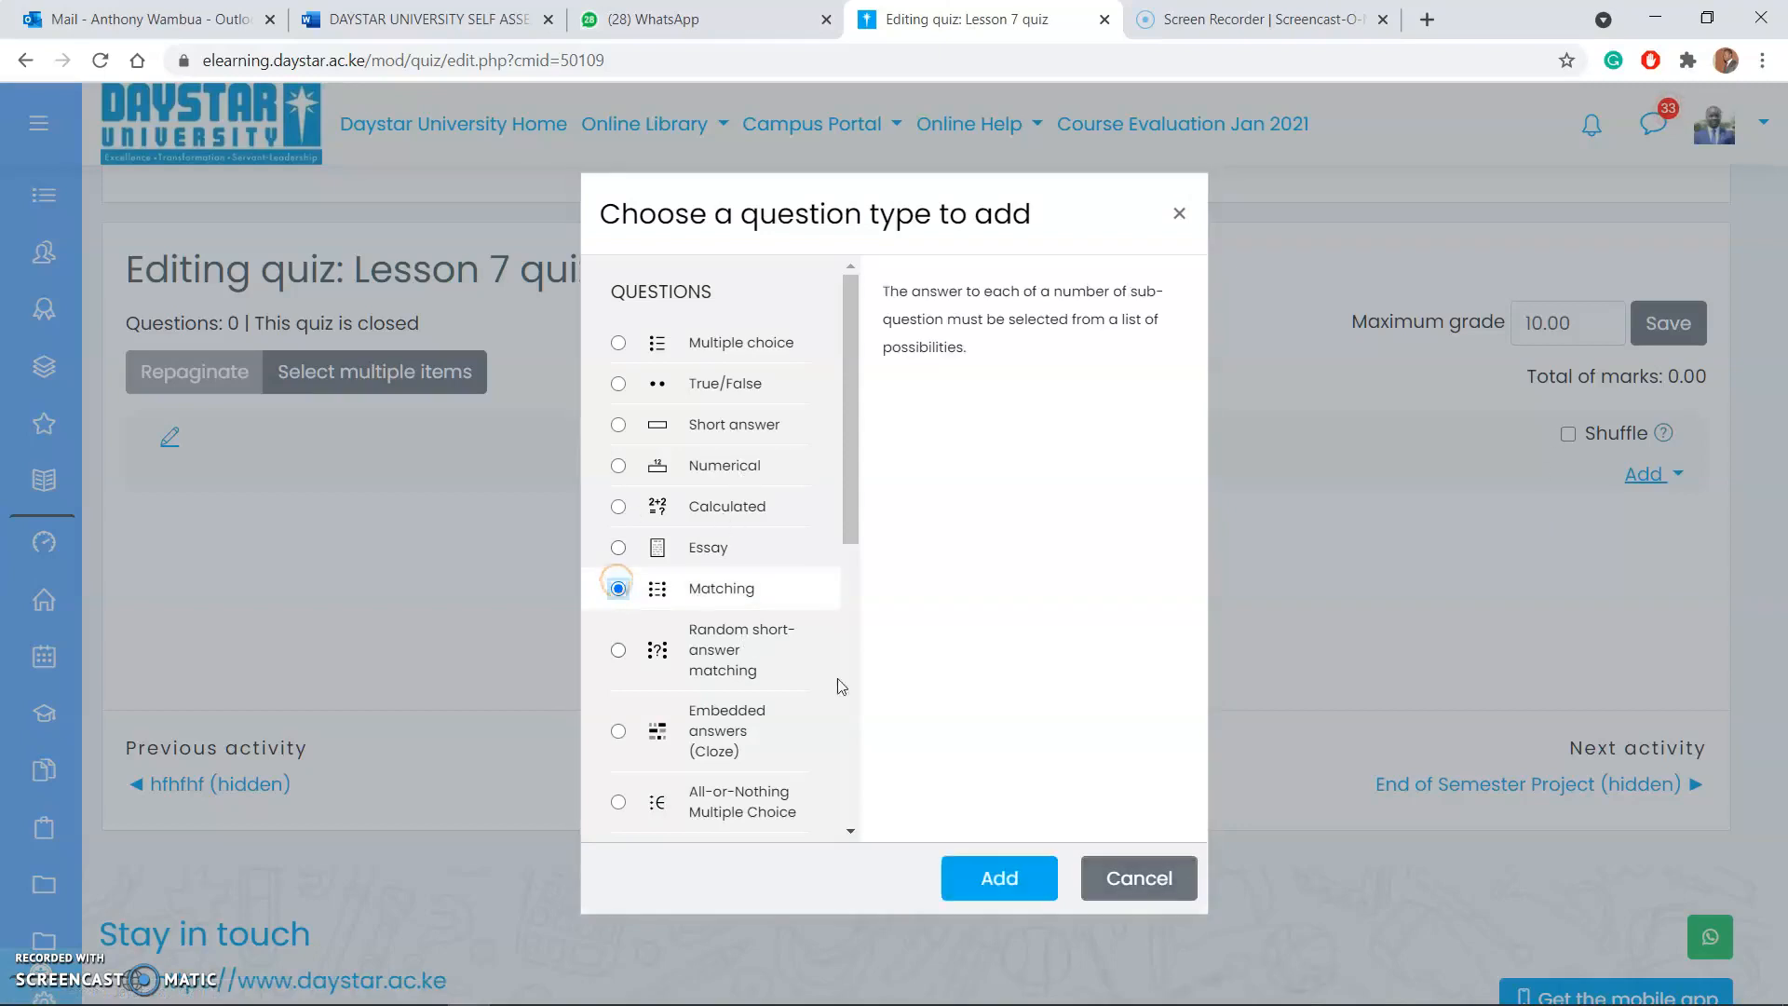
left_click(974, 877)
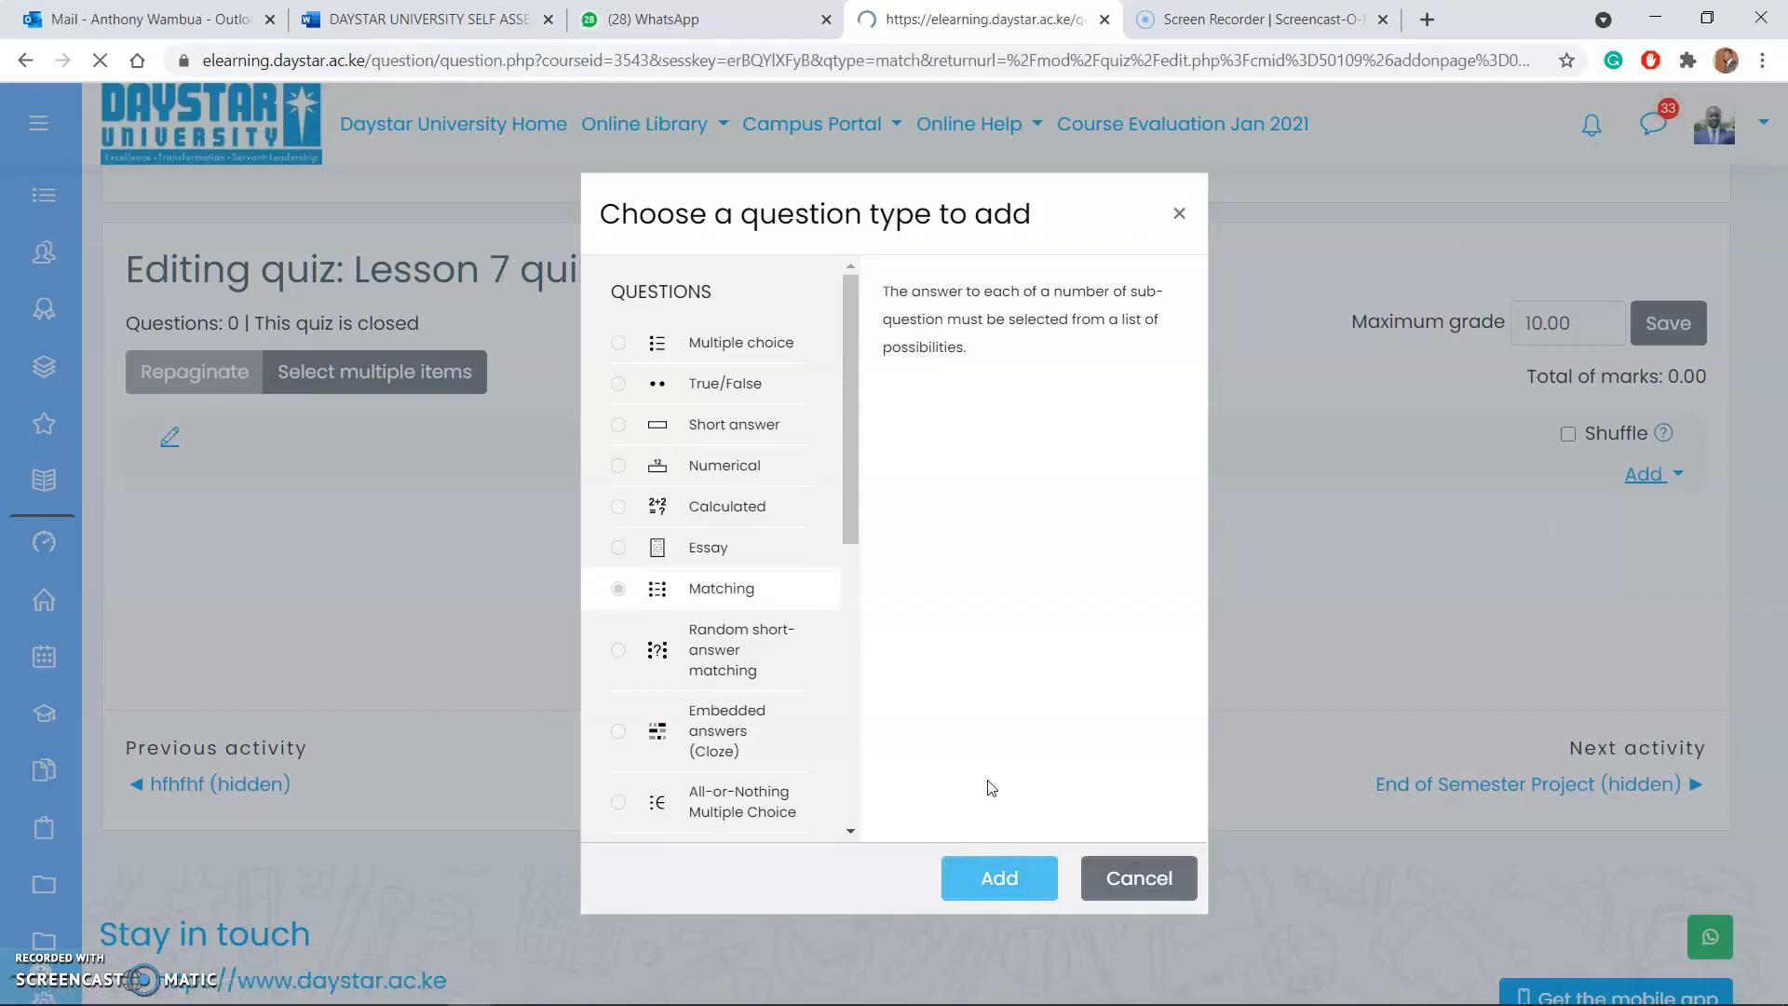
scroll(936, 715, "down", 3)
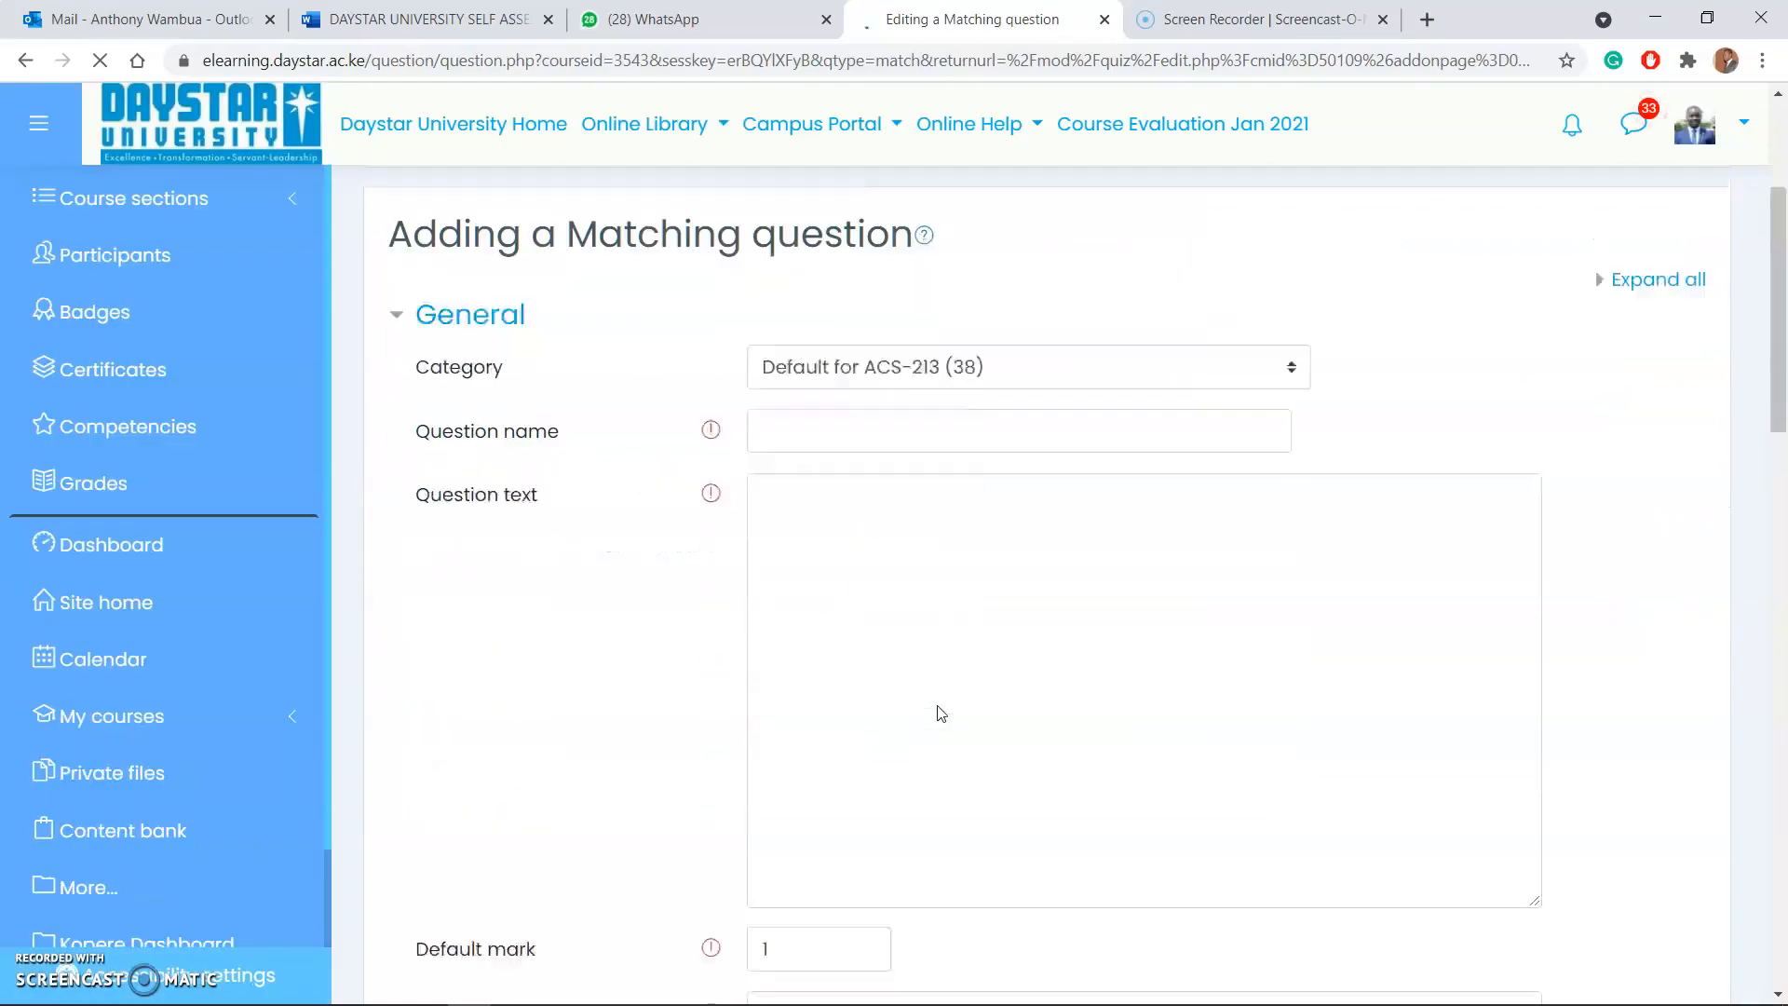
left_click(793, 402)
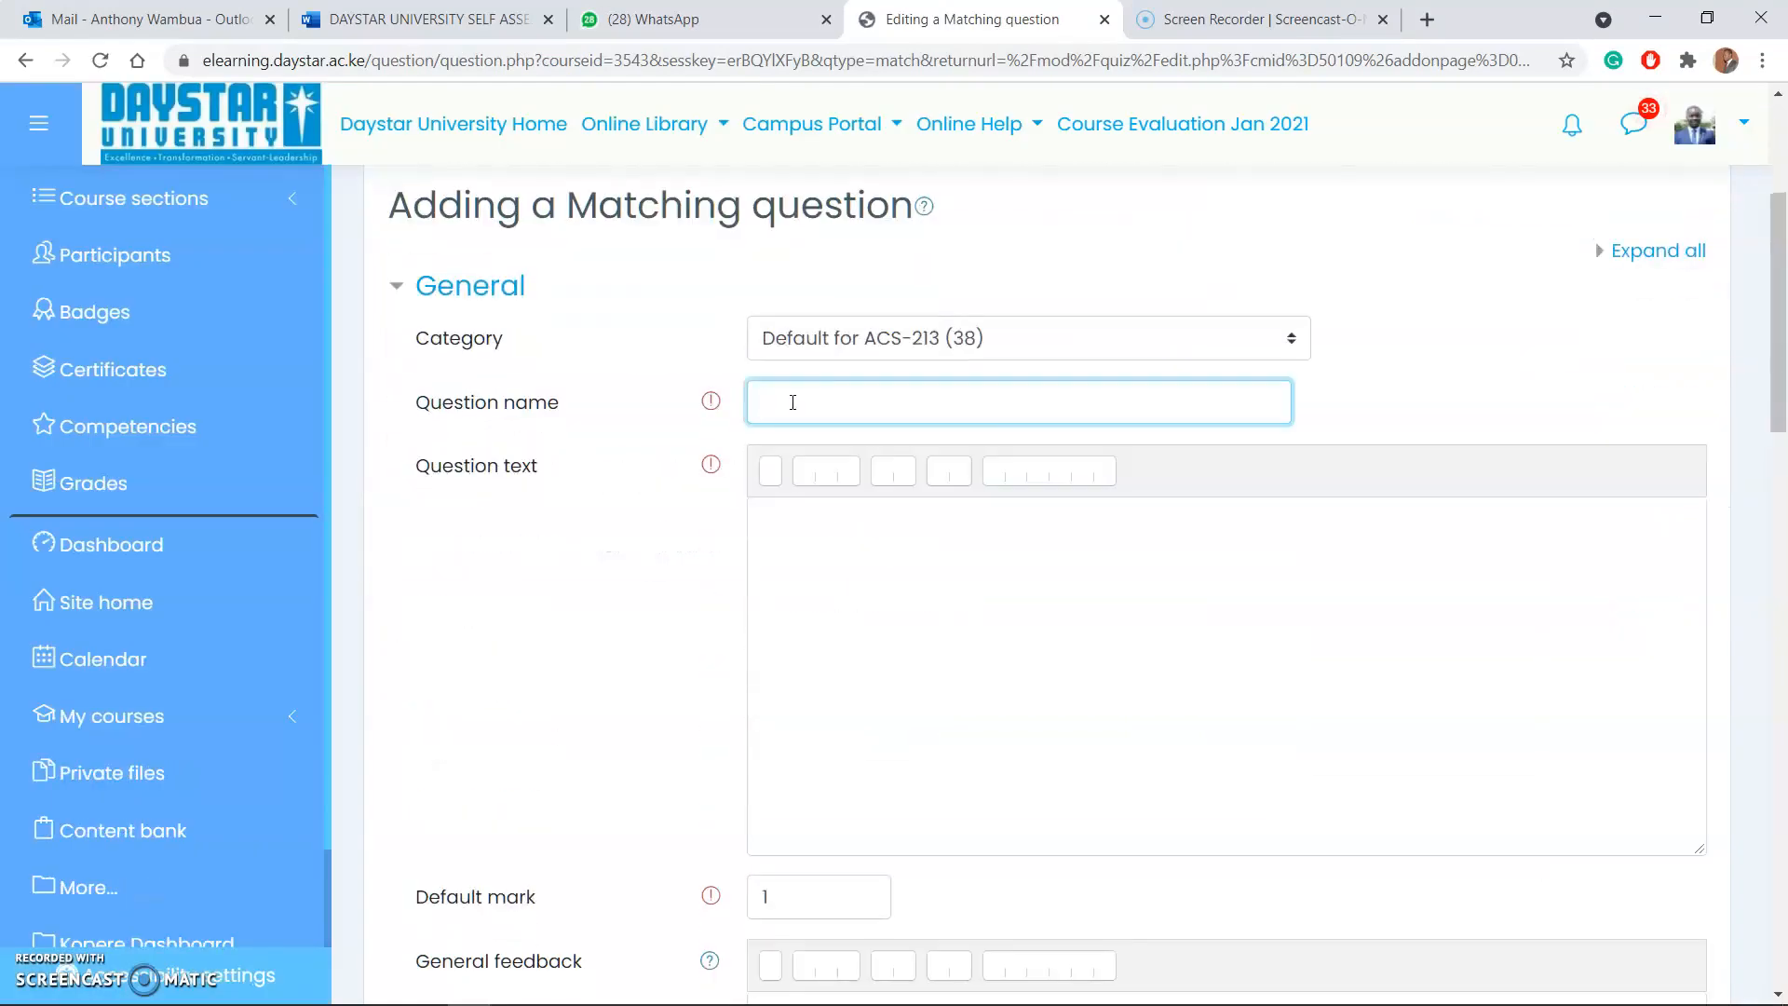
type("2")
Step: Enter the question text "Match the following terminologies to their appropriate definitions"
left_click(817, 619)
type("mat")
key("BackSpace")
key("BackSpace")
key("BackSpace")
type("Ma")
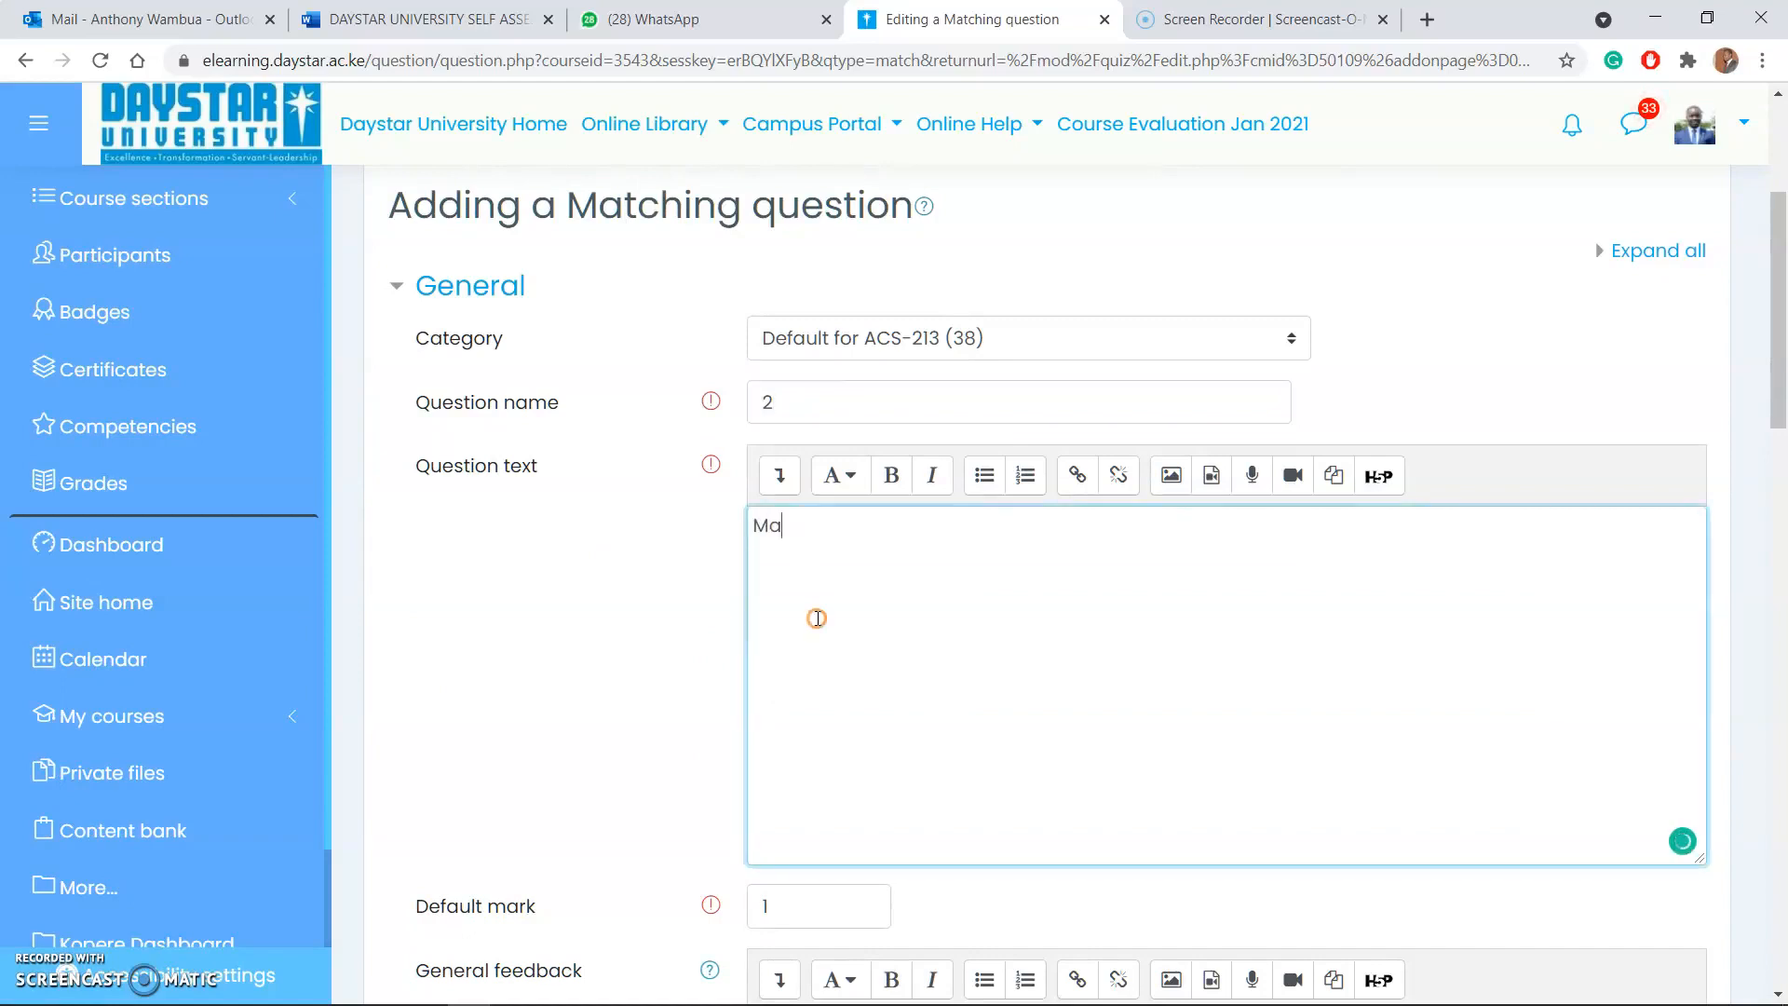
type("tch the folloewing")
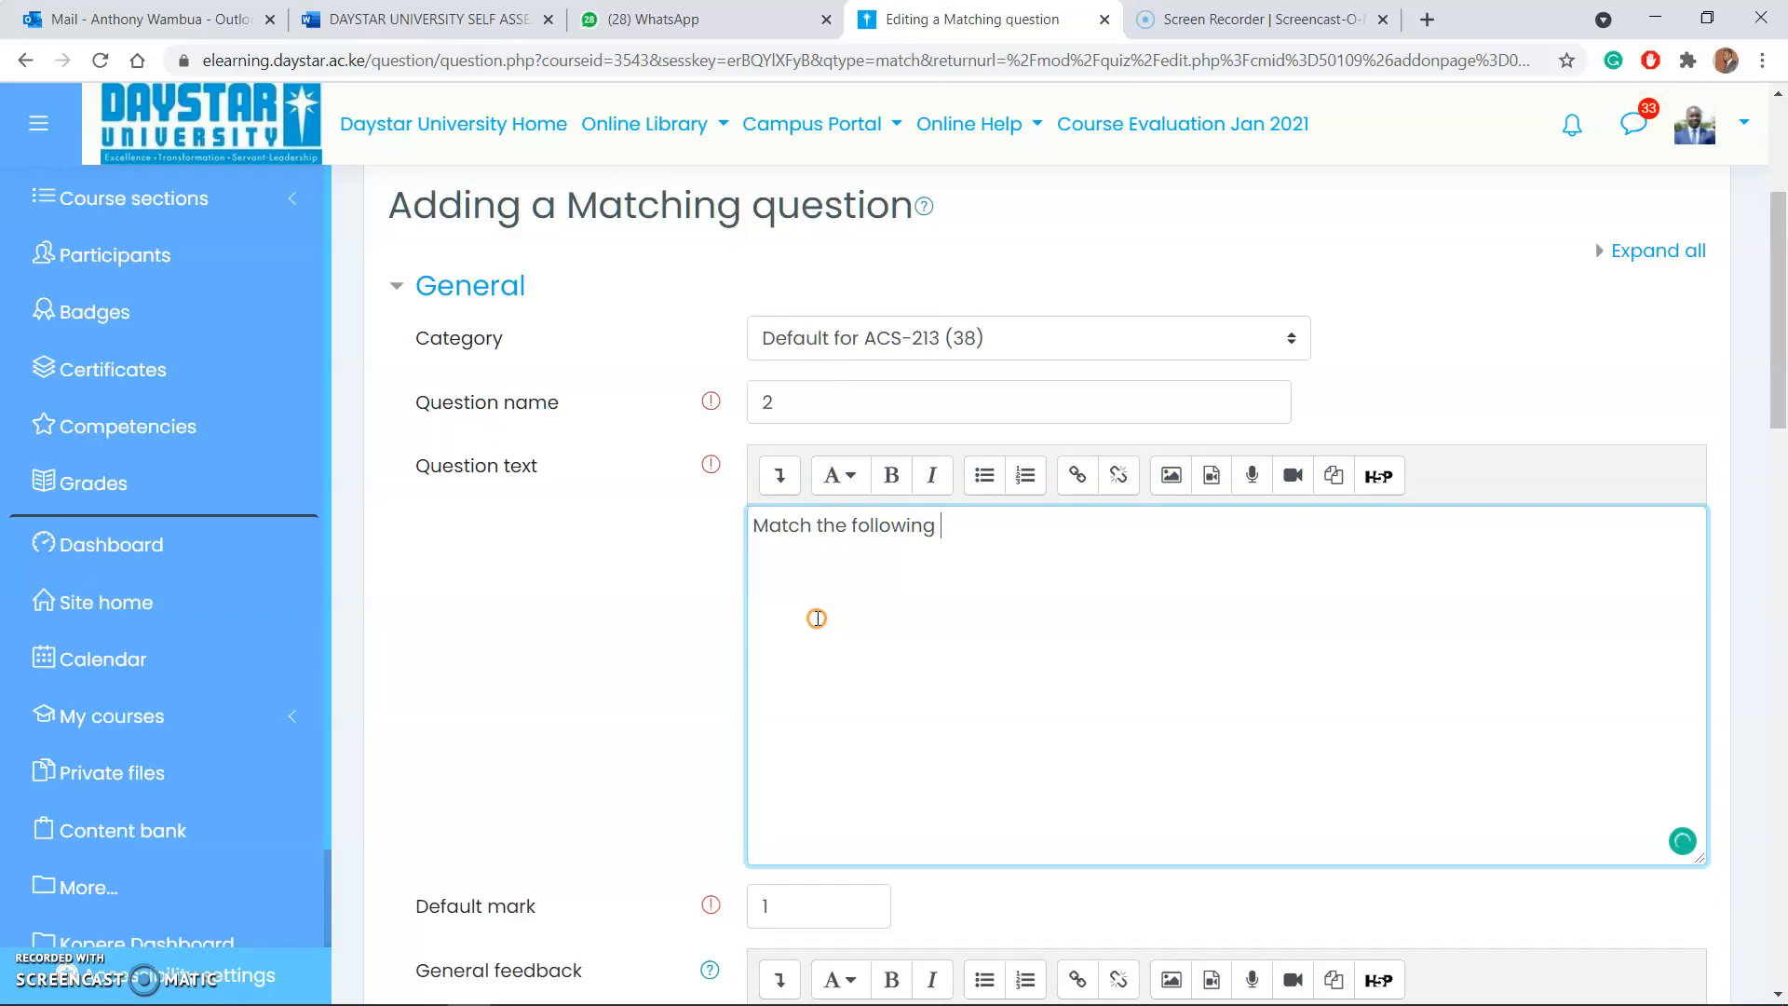
type(" terminologies to their appr")
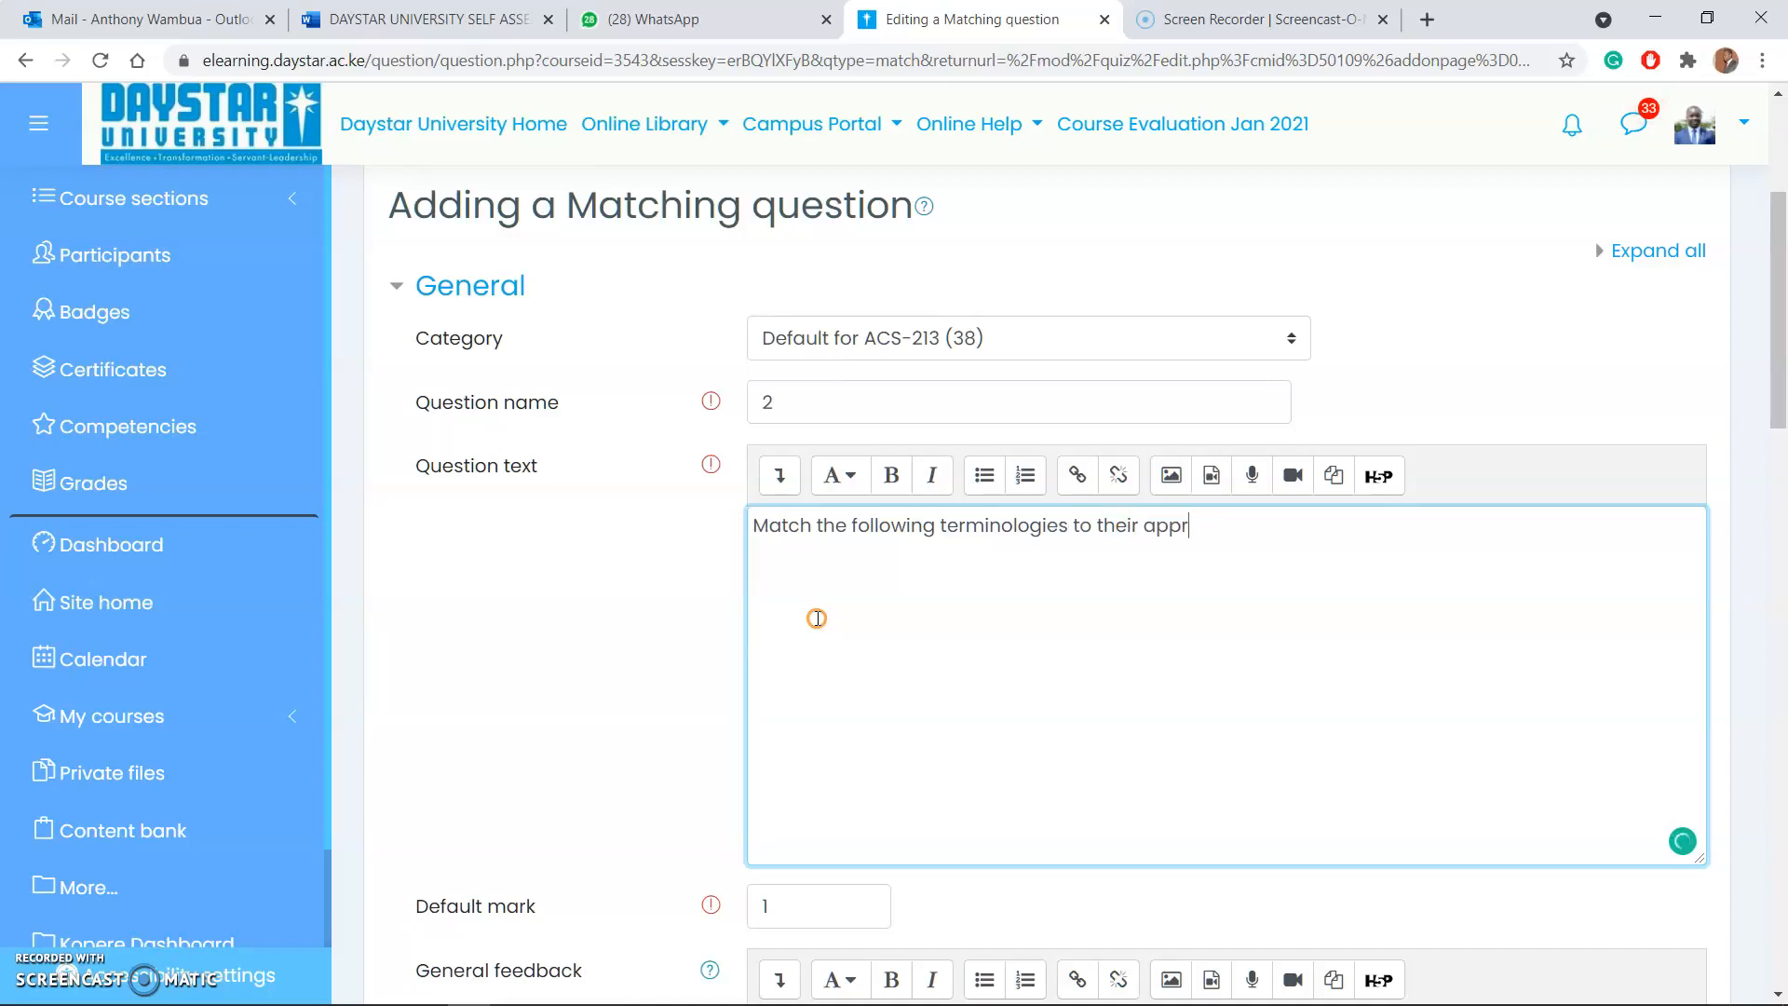
type("opriate definitions")
Step: Fill in Question 1 with "A" and its answer "the first letter of the alphabet"
scroll(931, 652, "down", 8)
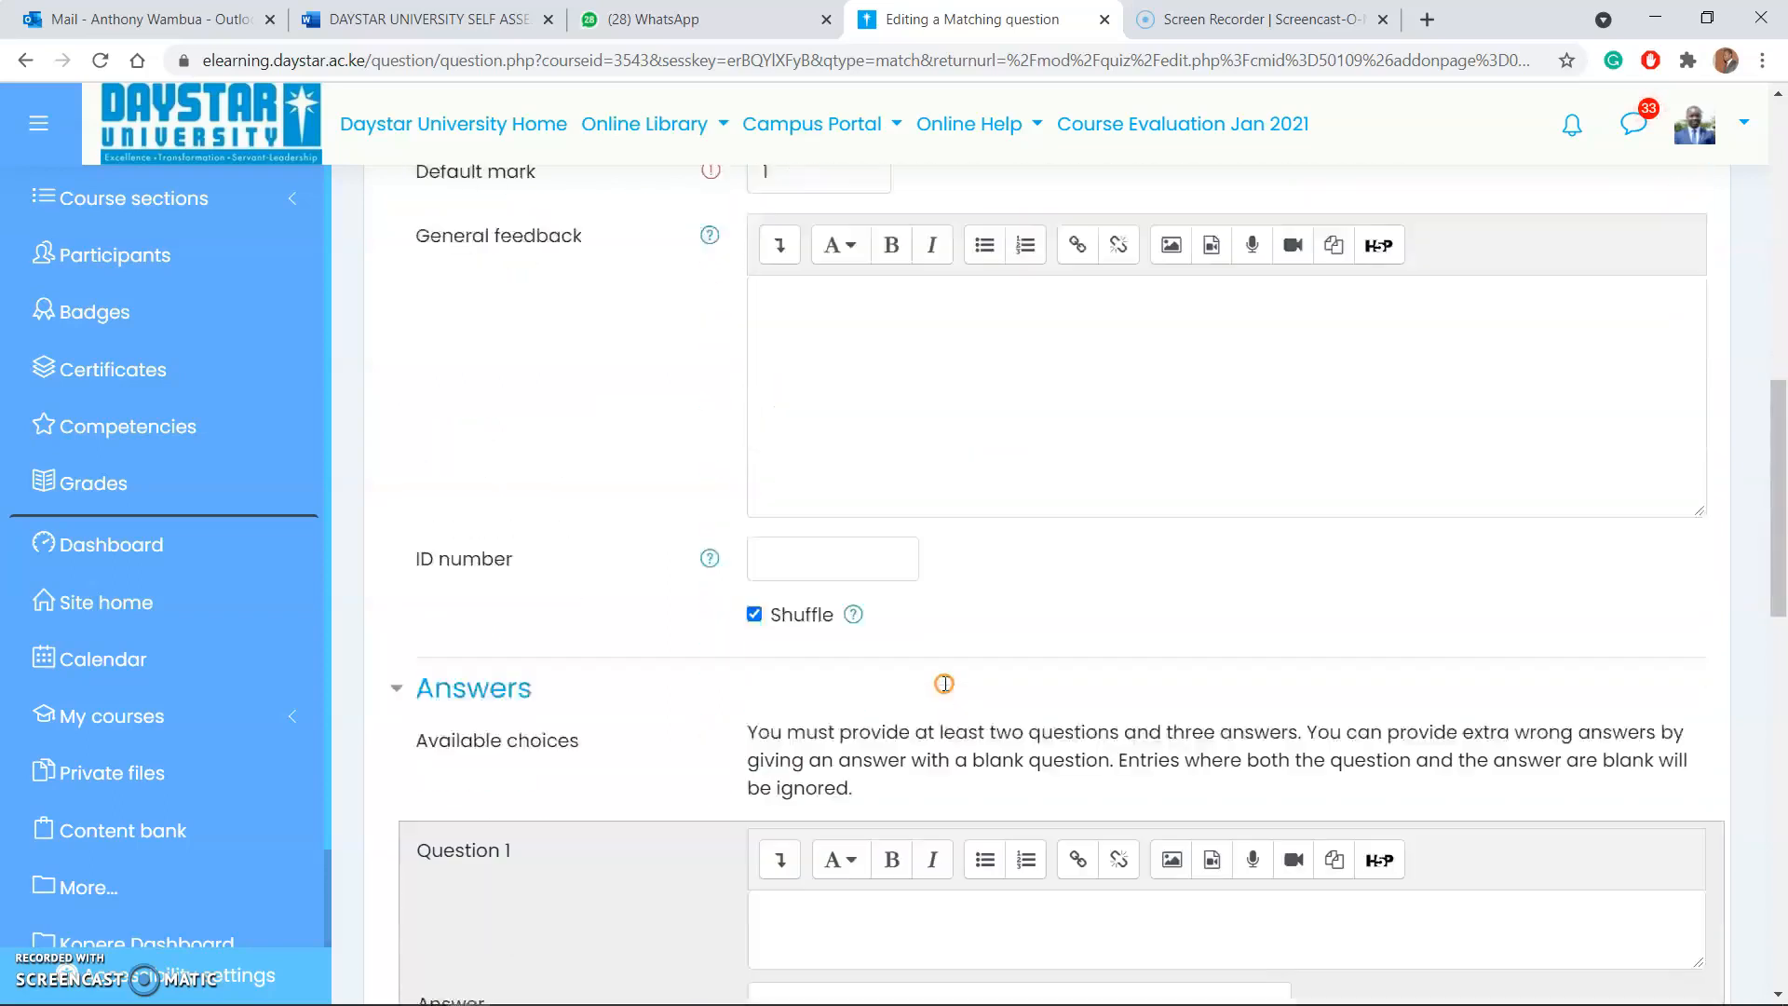
scroll(943, 683, "down", 4)
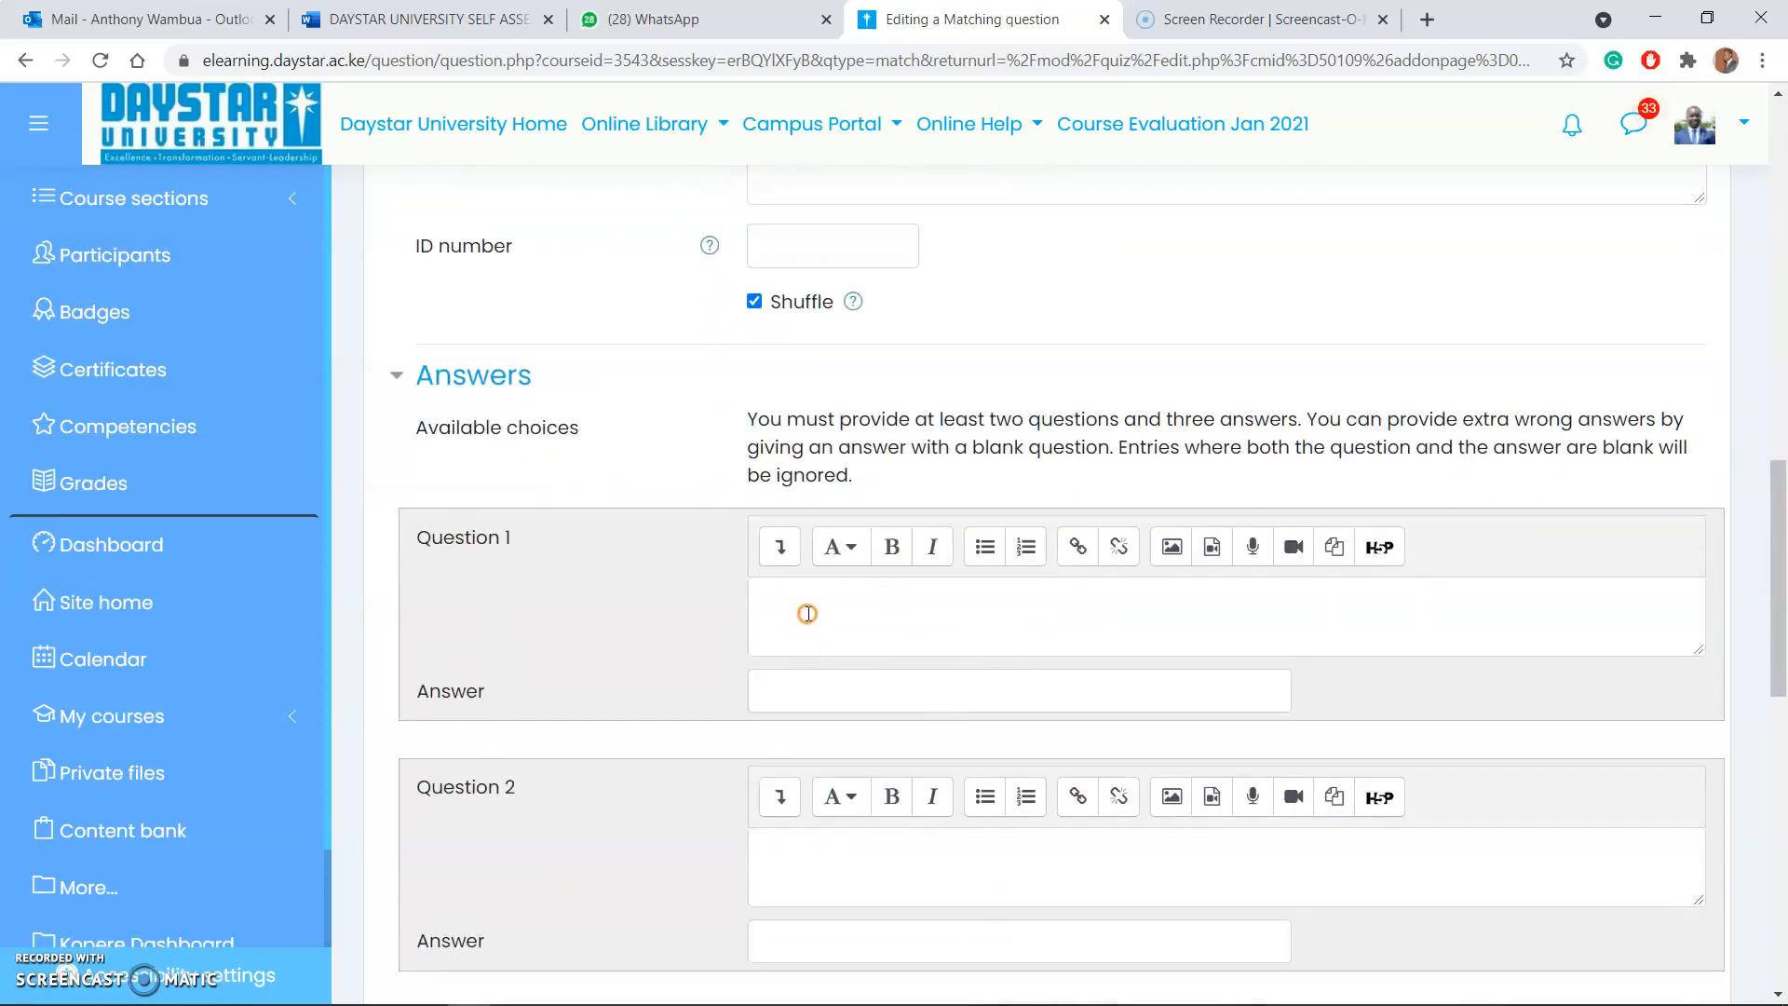
left_click(801, 606)
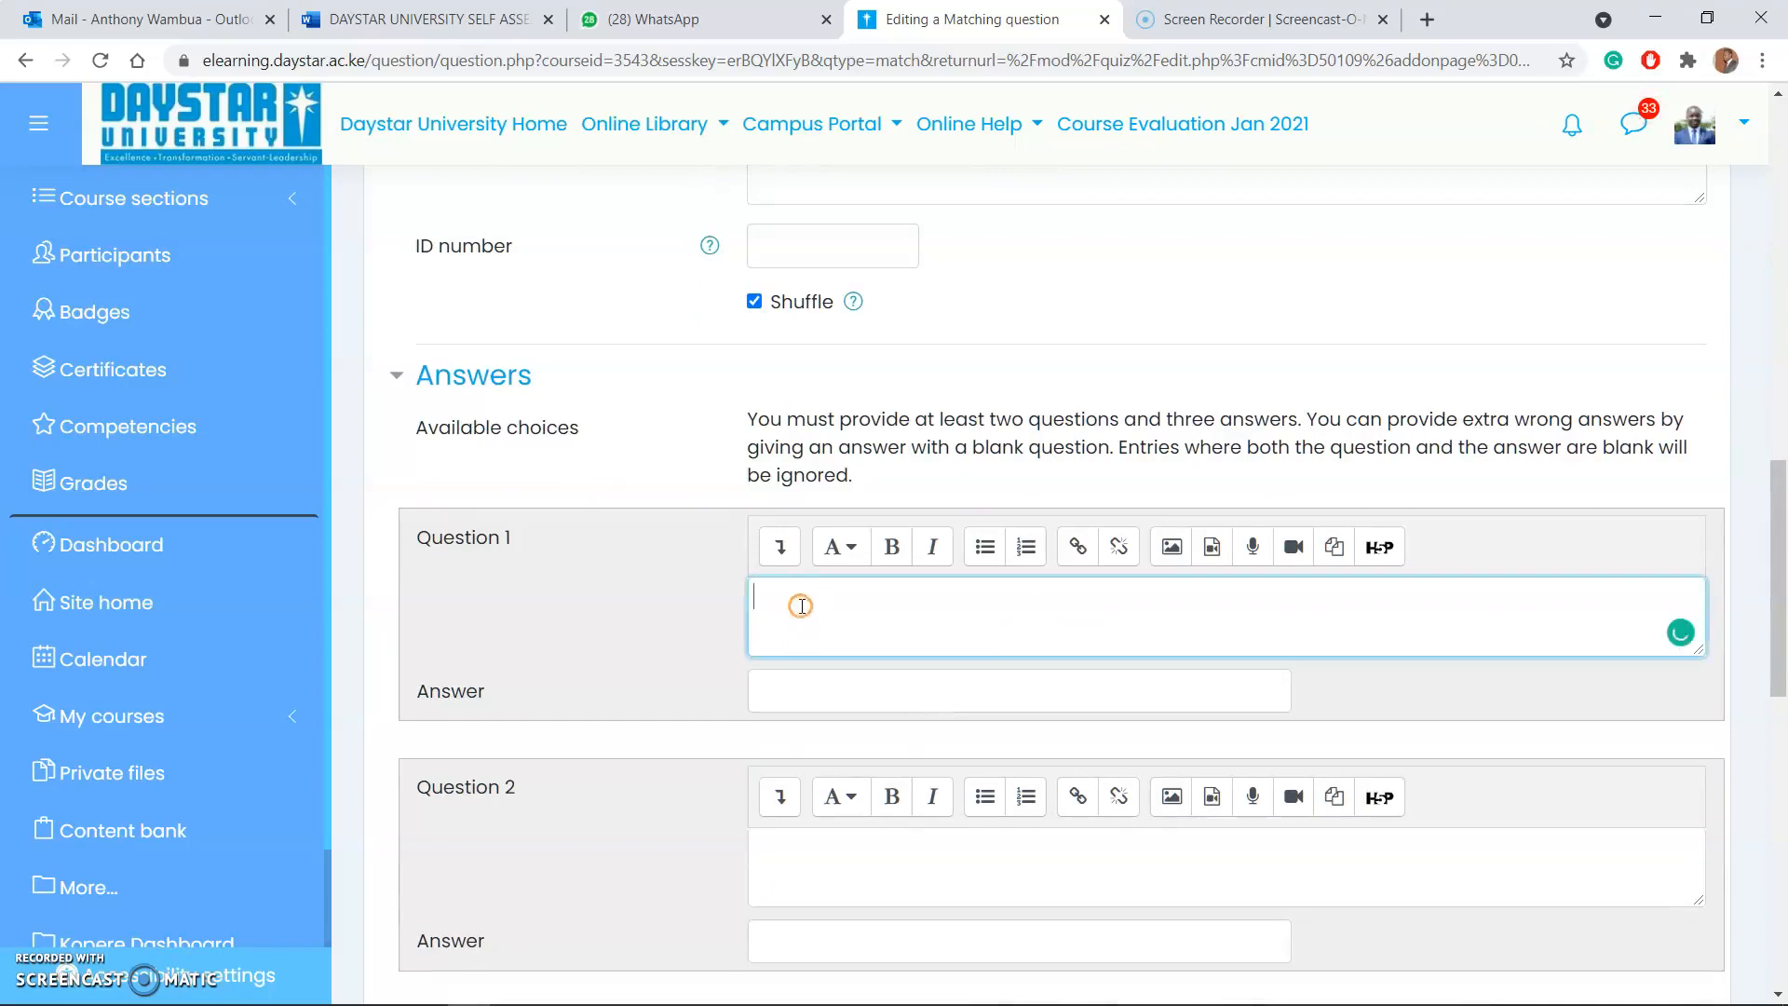
left_click(793, 688)
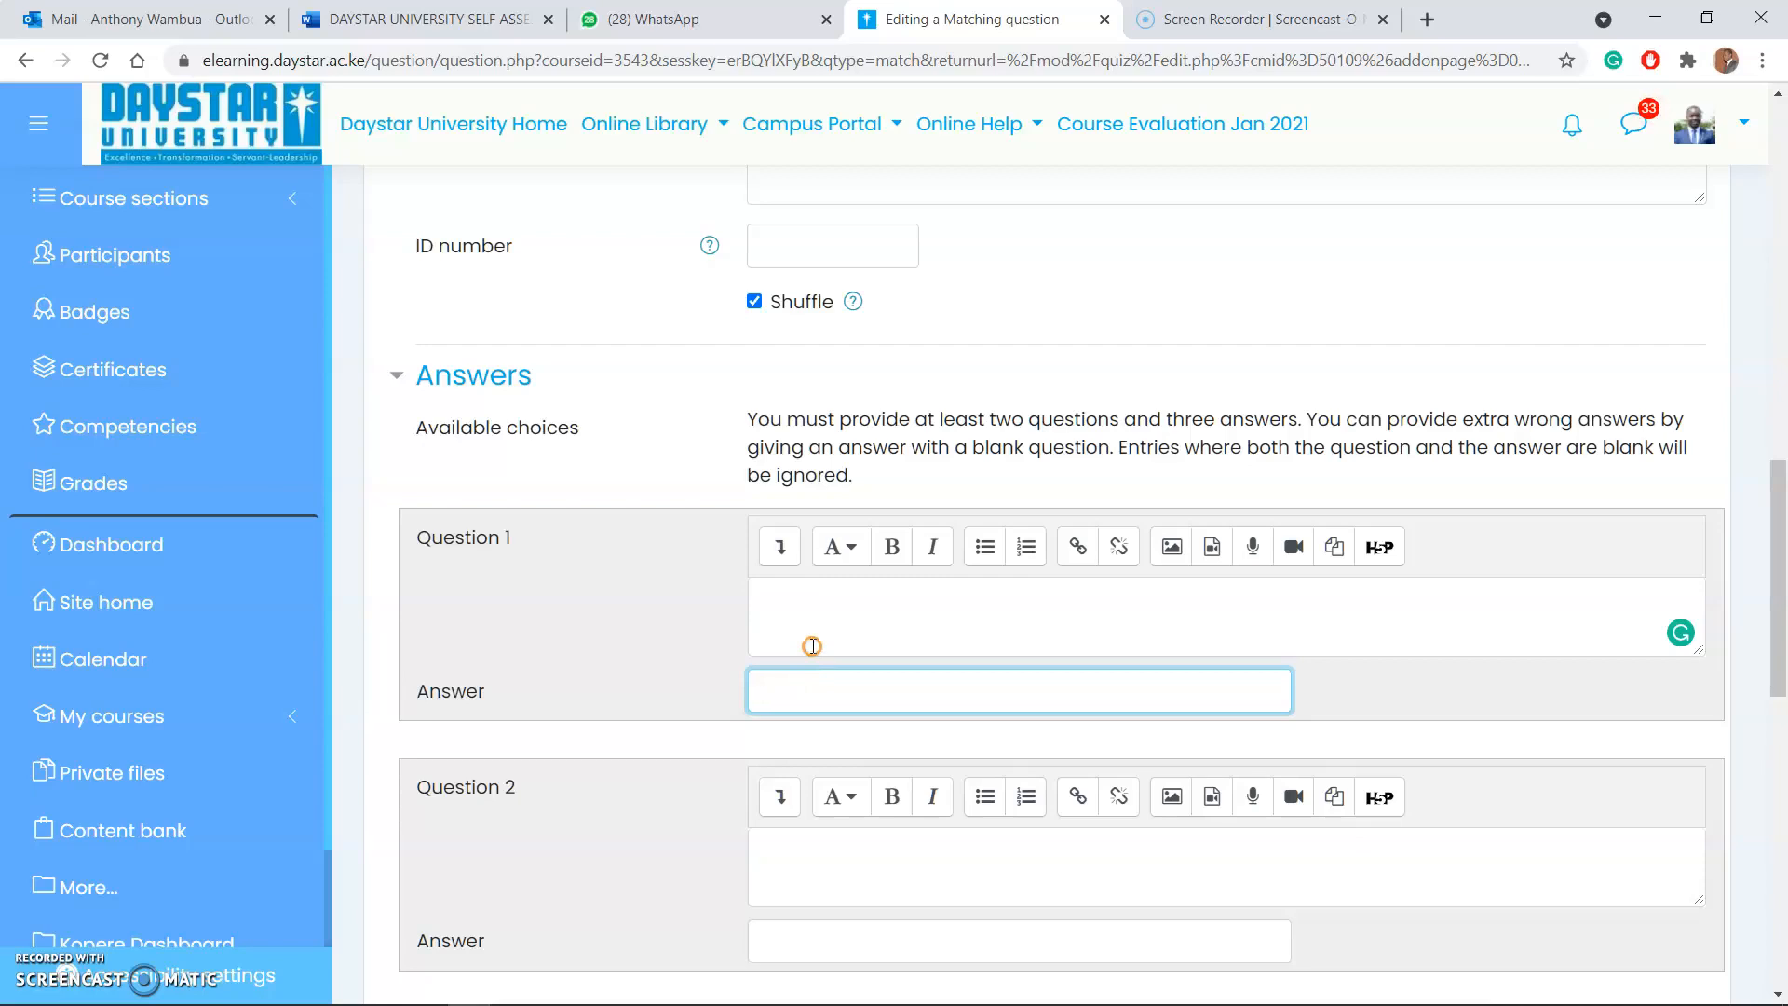
left_click(803, 604)
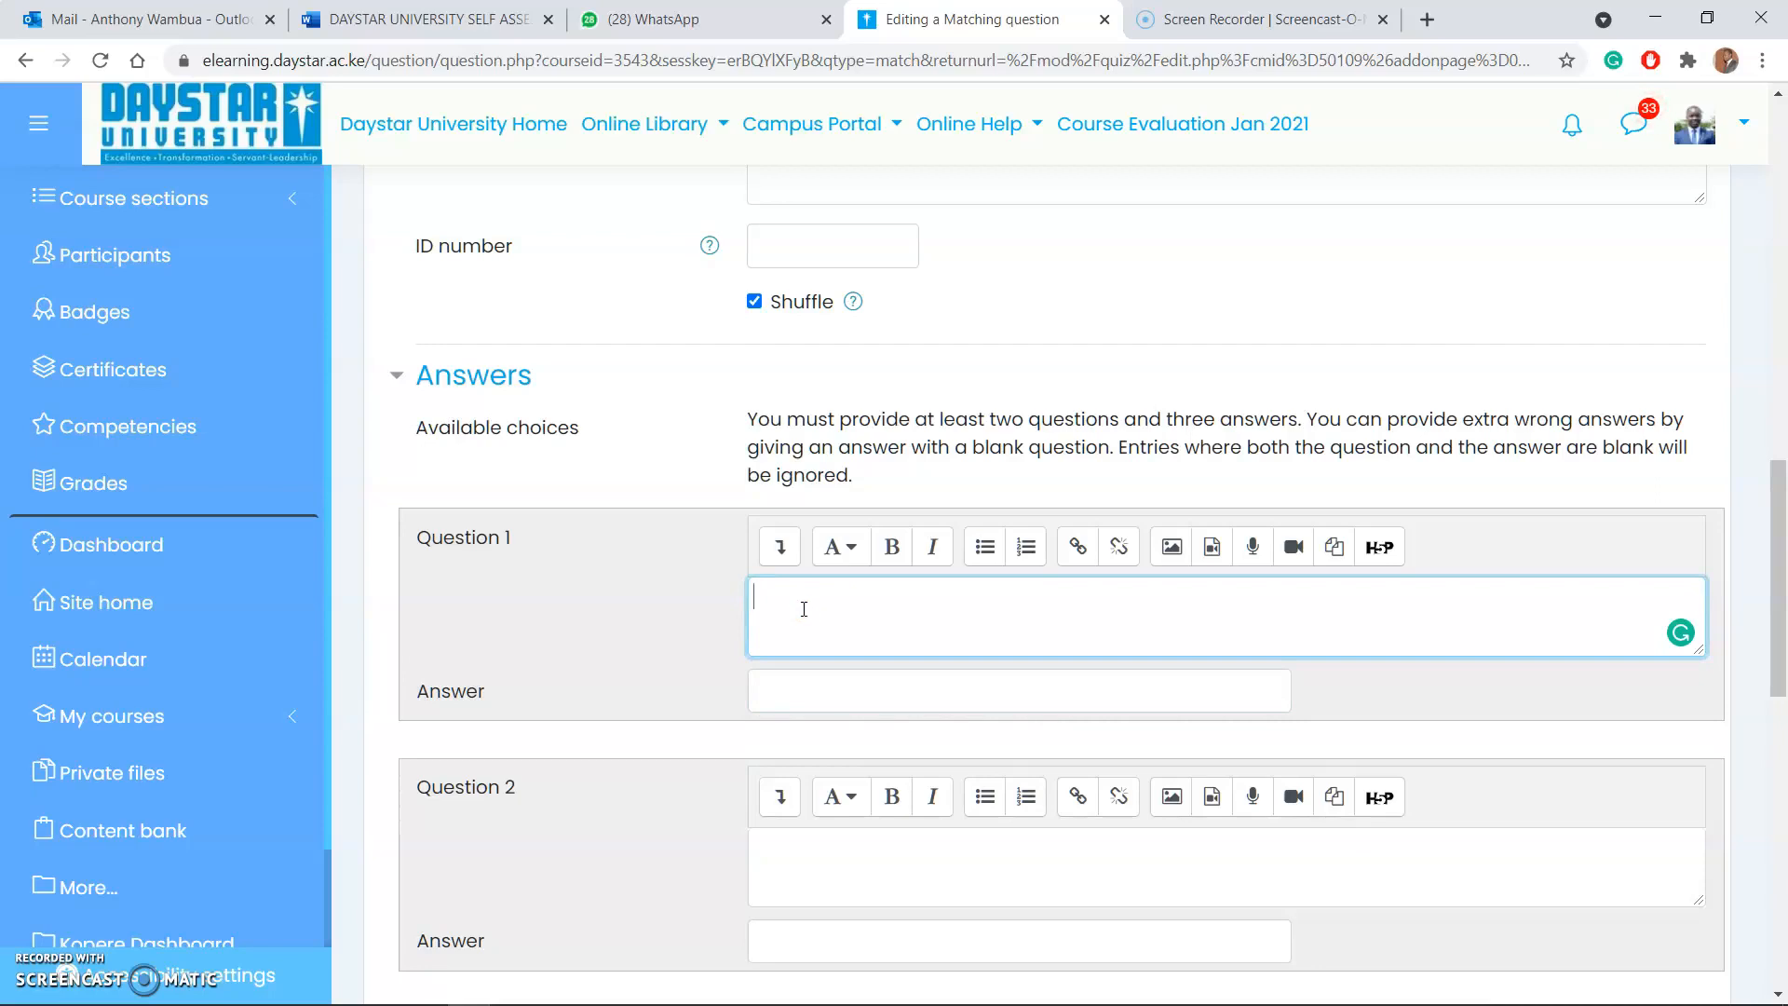
left_click(817, 683)
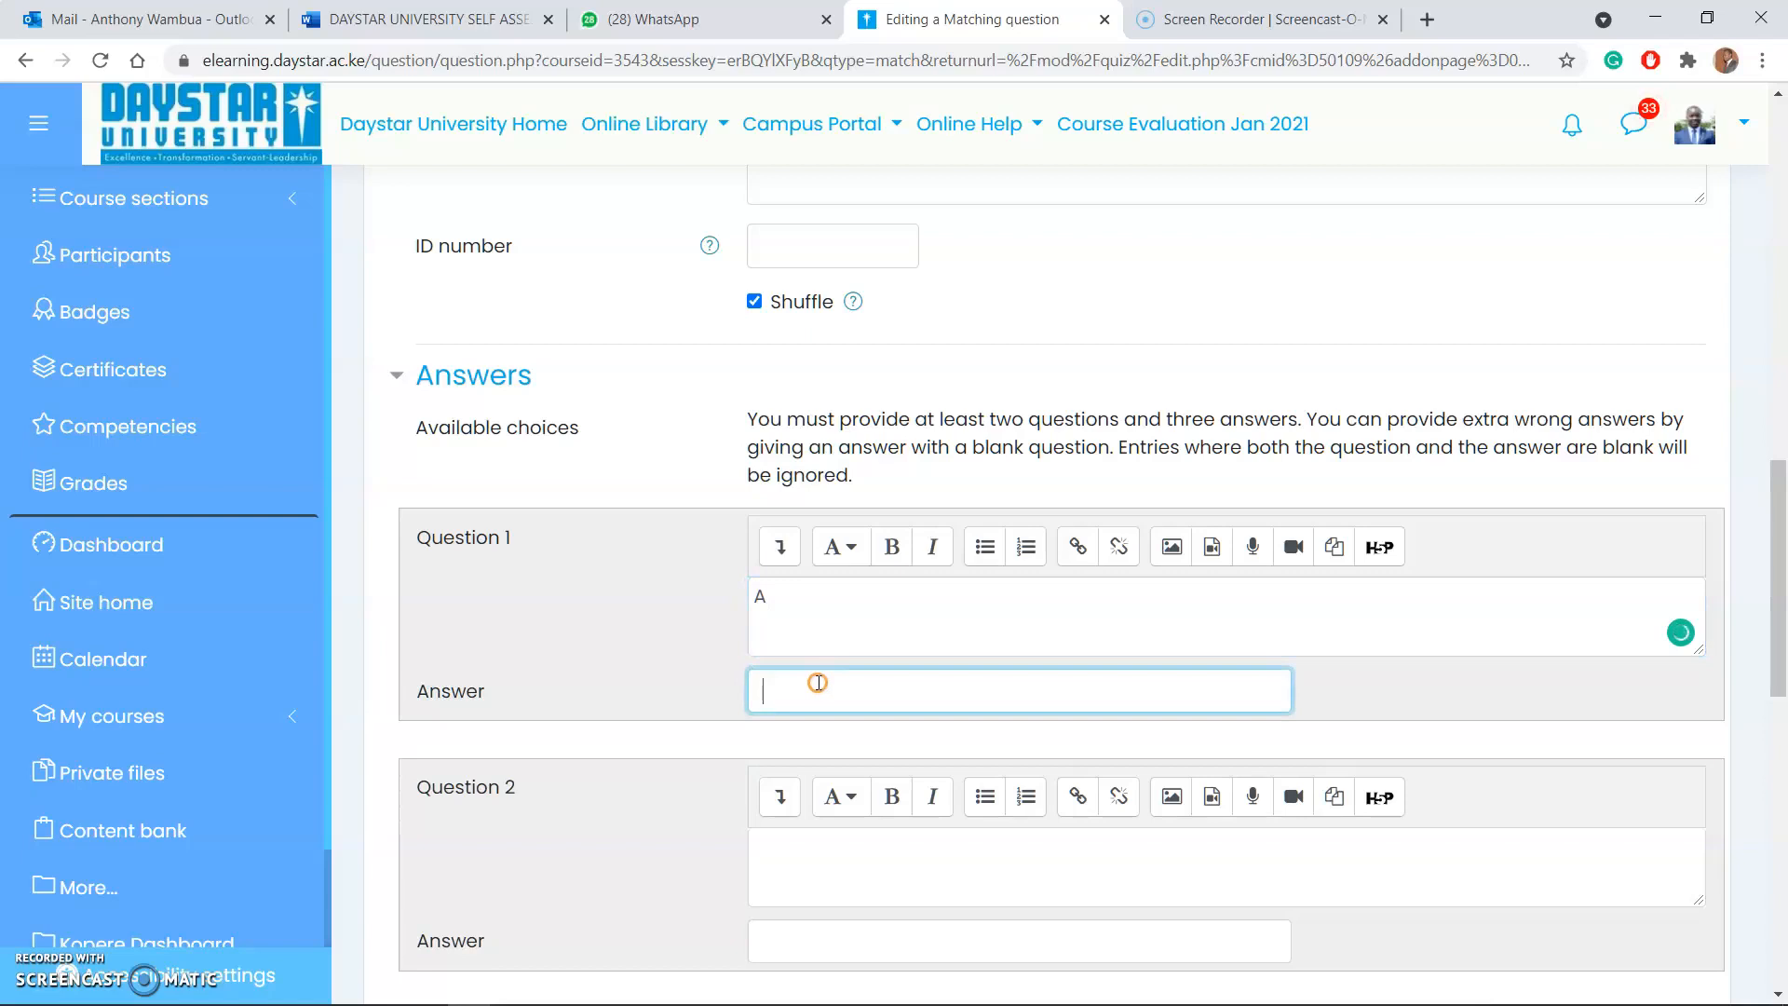
type("the first letter of the aplphabe")
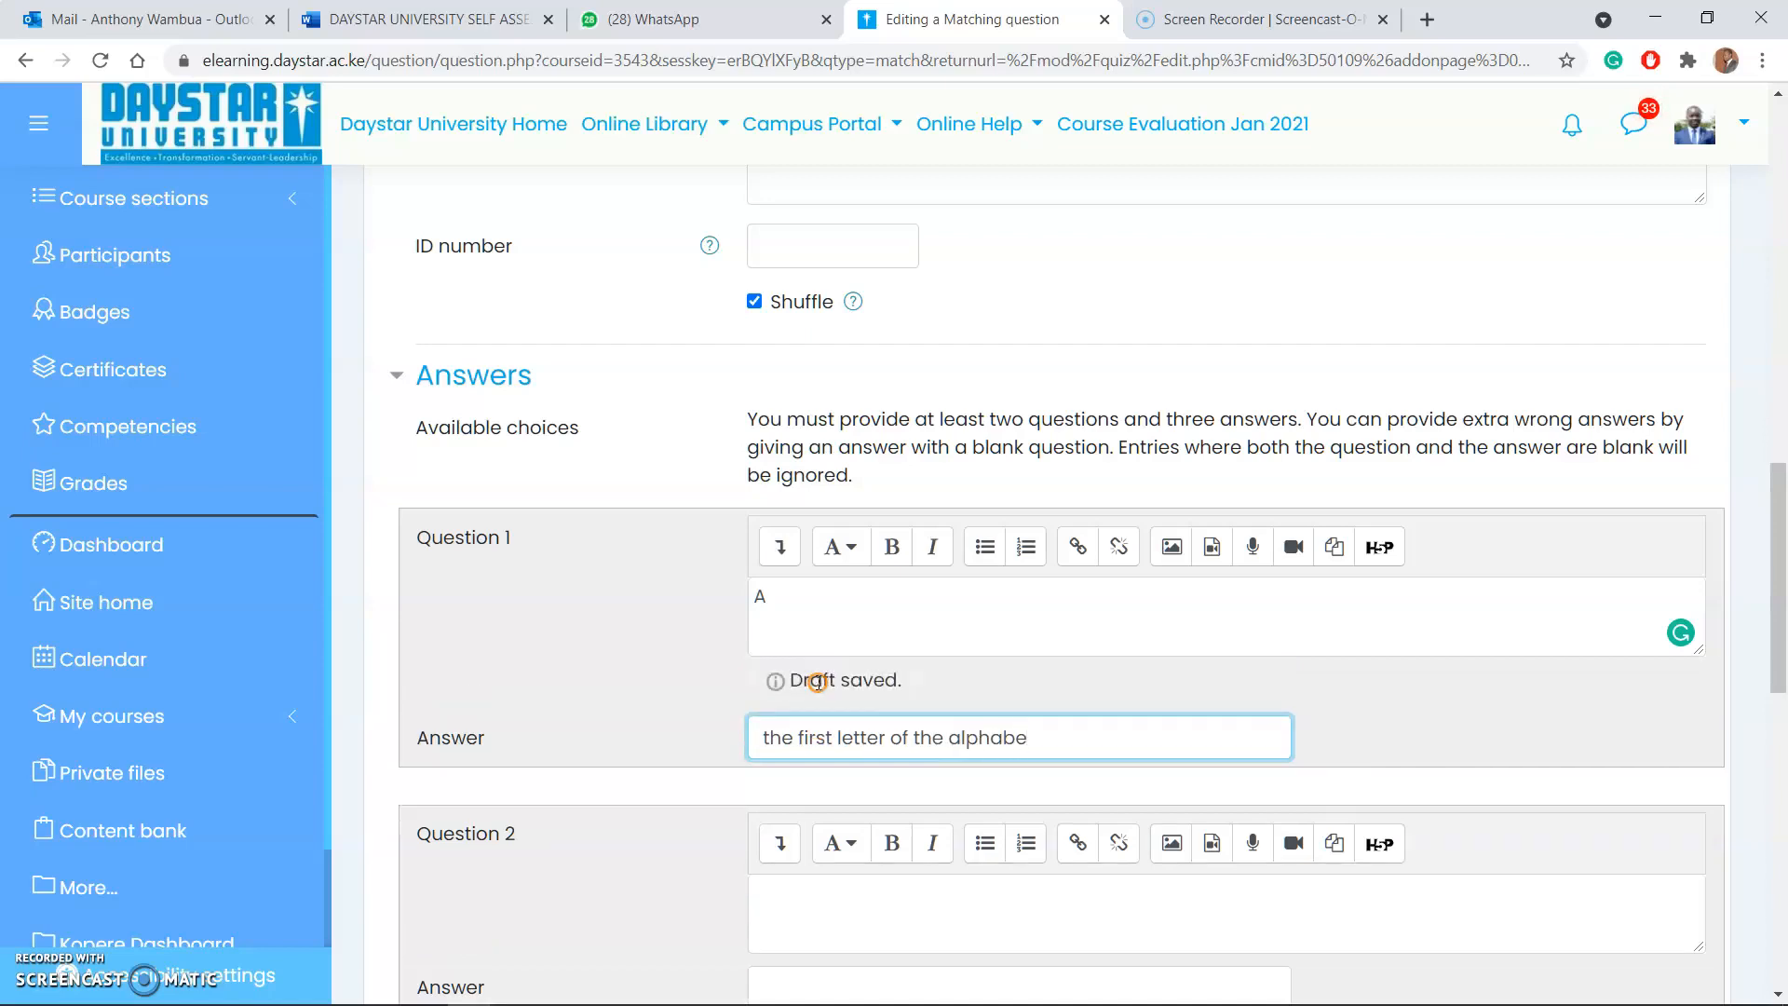
type("t")
Step: Fill in Question 2 with "2" and its answer "The second number is a list"
scroll(851, 663, "down", 4)
scroll(779, 519, "down", 1)
scroll(743, 559, "up", 5)
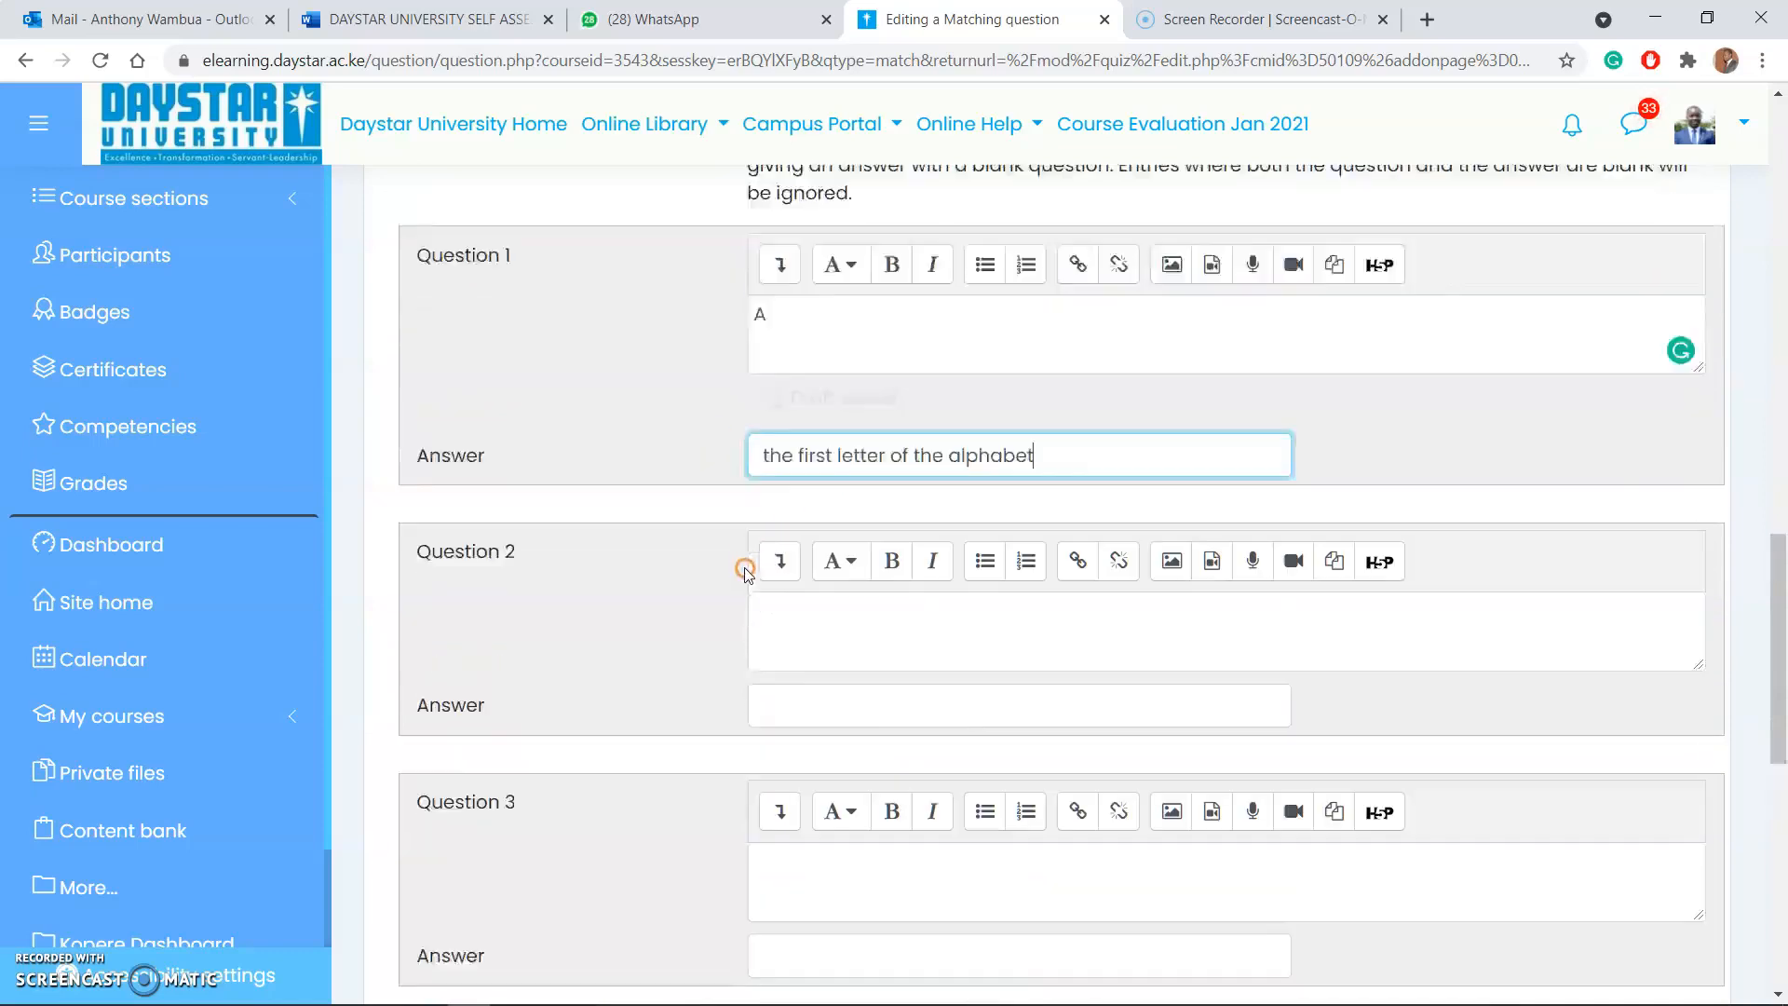
left_click_drag(825, 605, 738, 598)
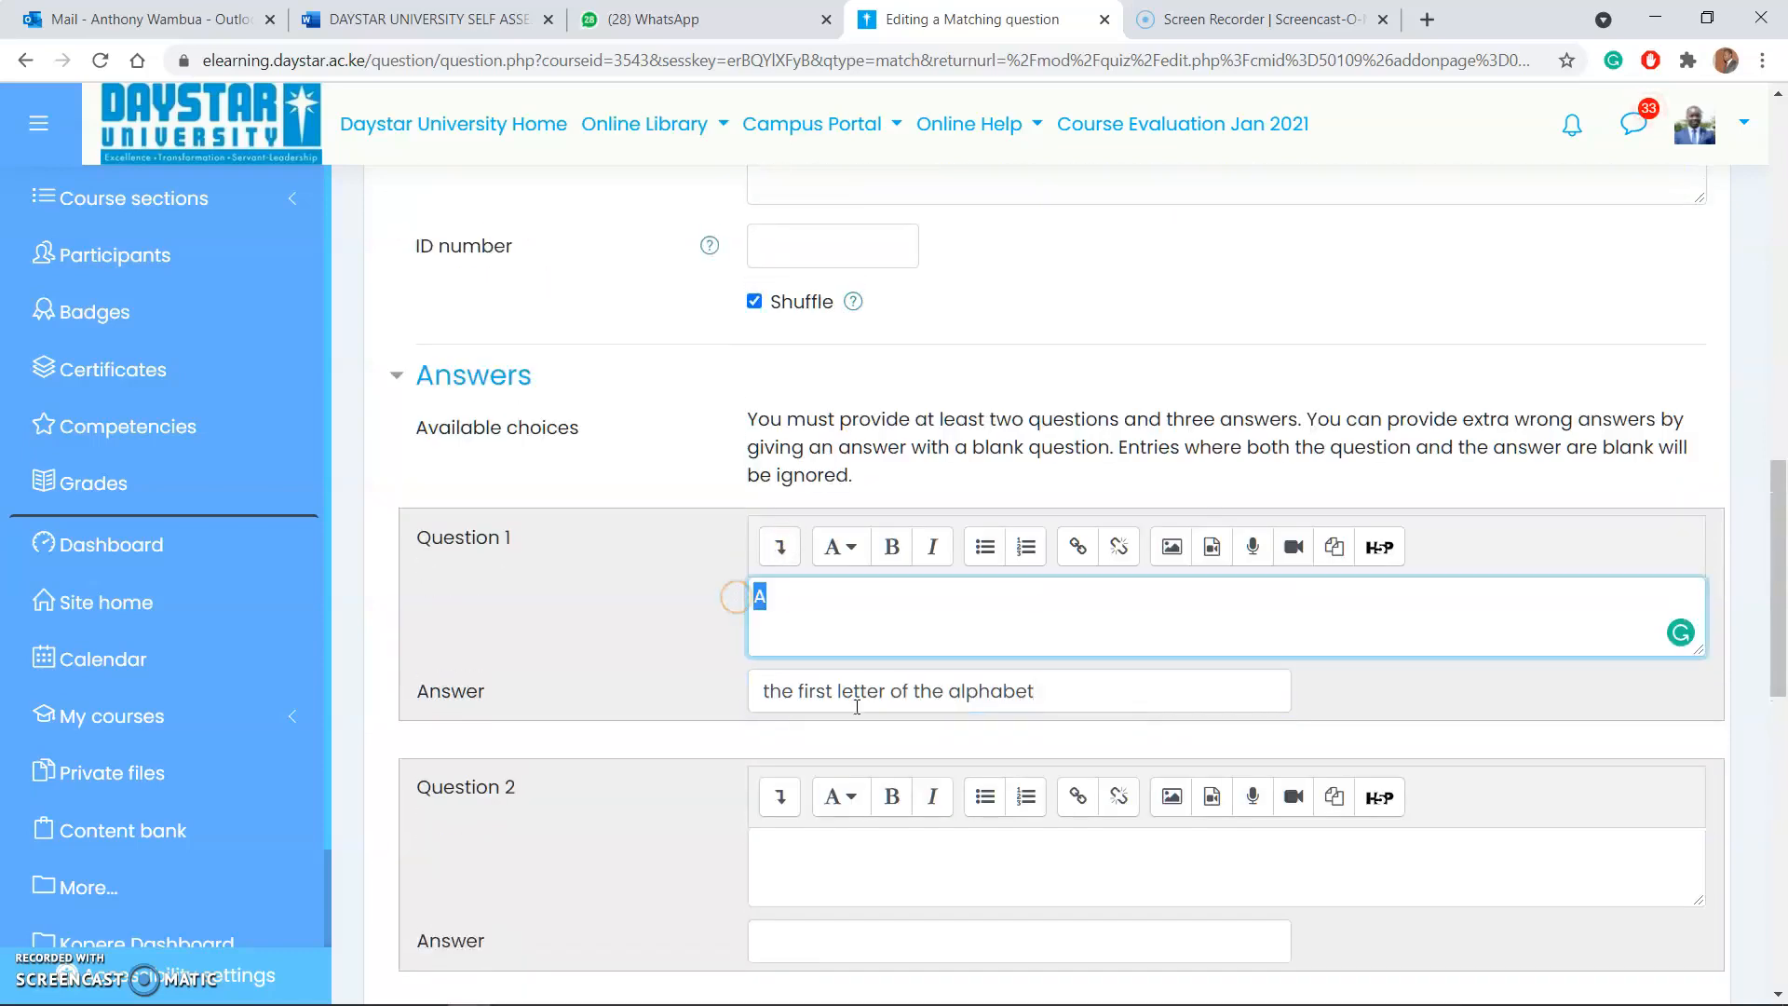
scroll(789, 705, "down", 4)
left_click(779, 531)
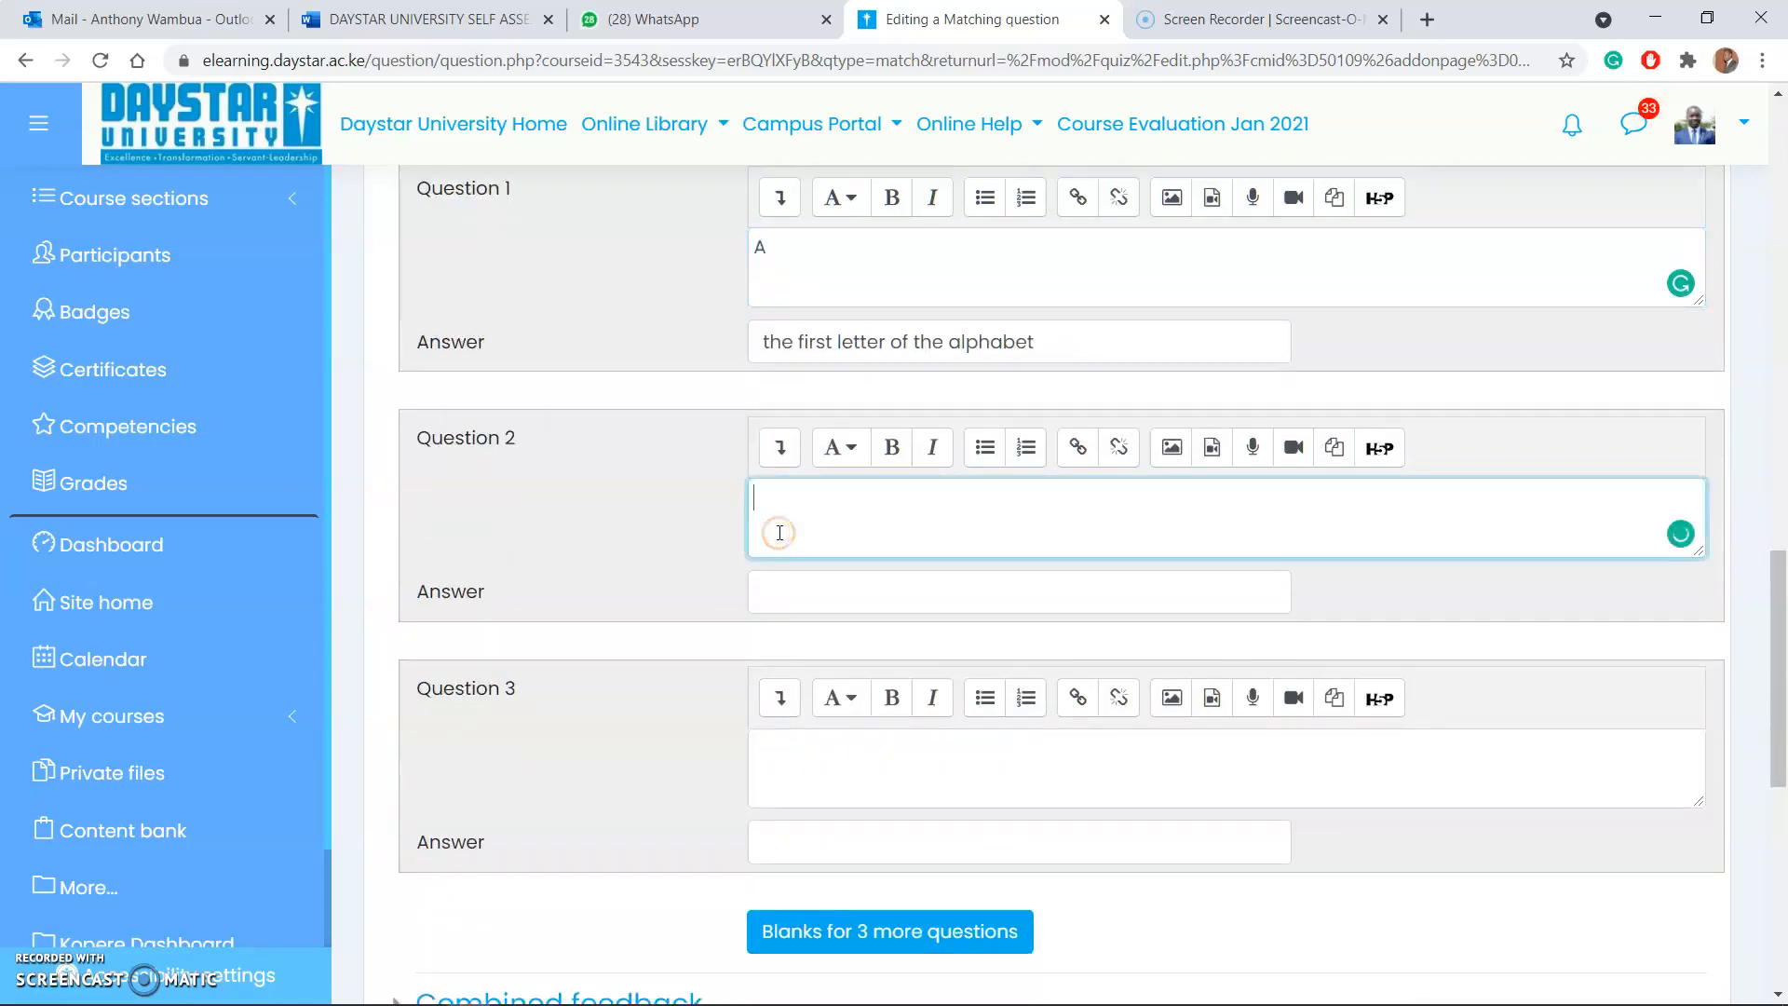
left_click(798, 591)
type("The")
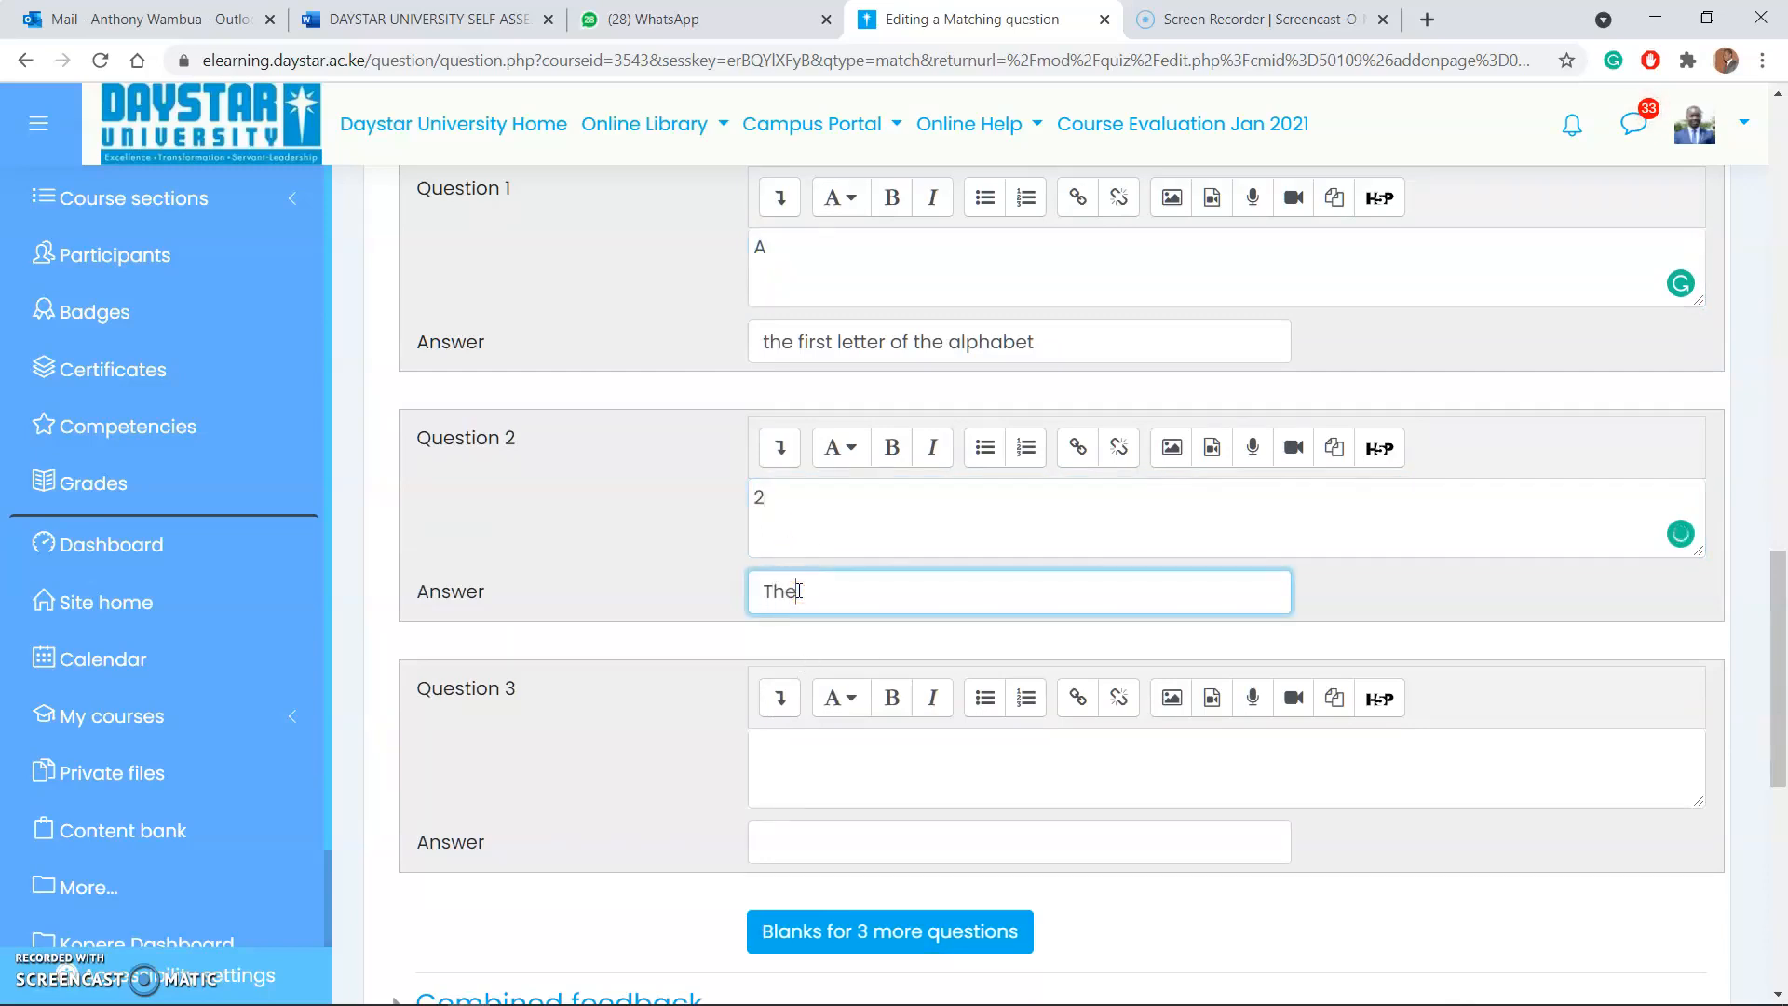
type(" second number is a list")
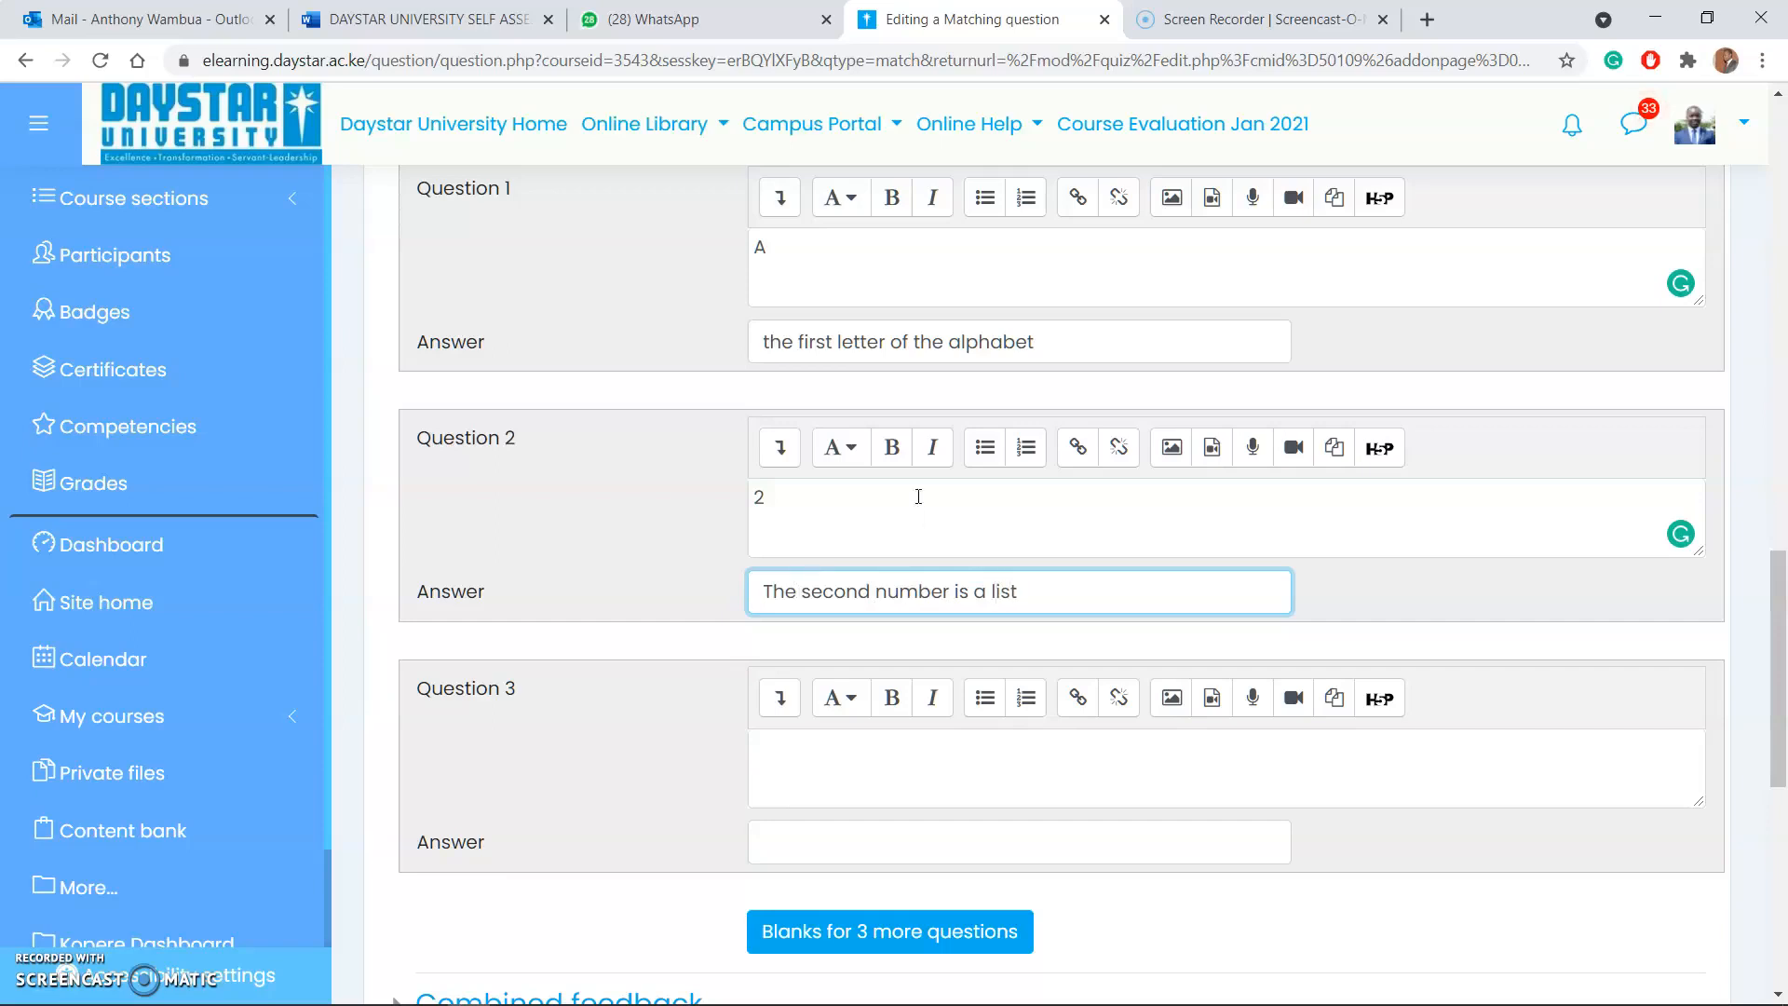
Step: Try to save the matching question with only two question and answer pairs, leaving Question 3 blank
scroll(937, 631, "down", 3)
scroll(918, 450, "up", 1)
scroll(884, 606, "down", 4)
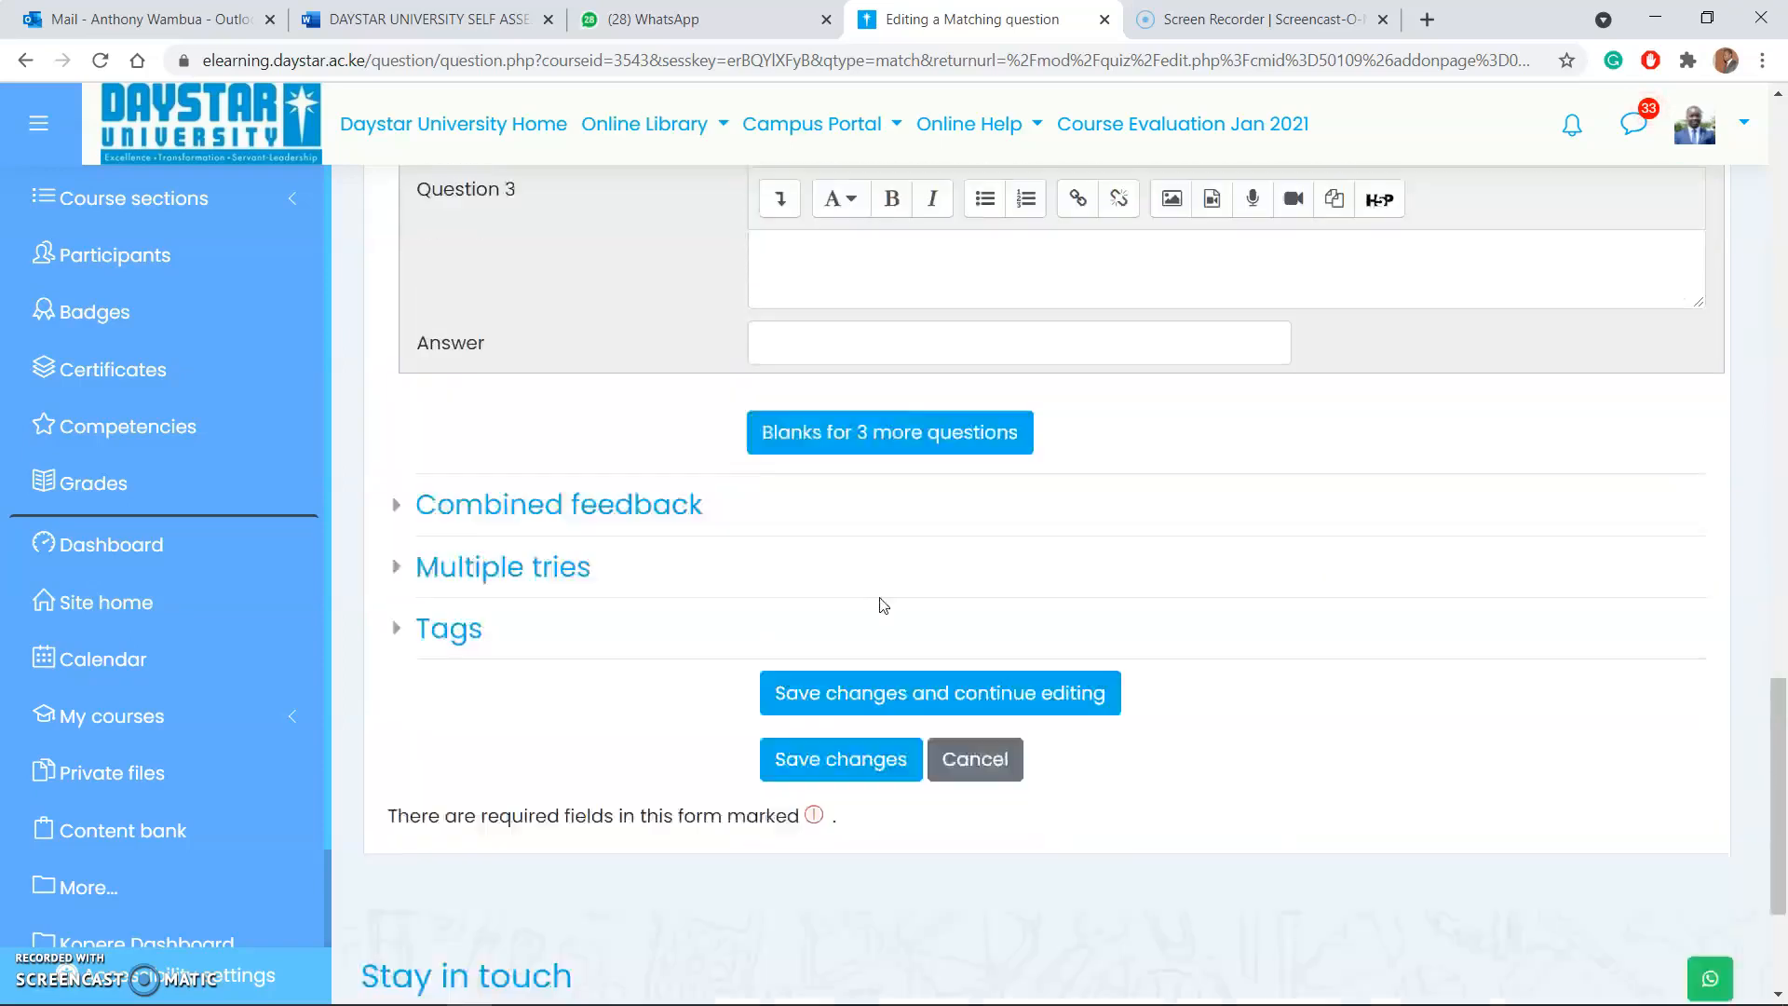
scroll(884, 606, "down", 2)
left_click(875, 566)
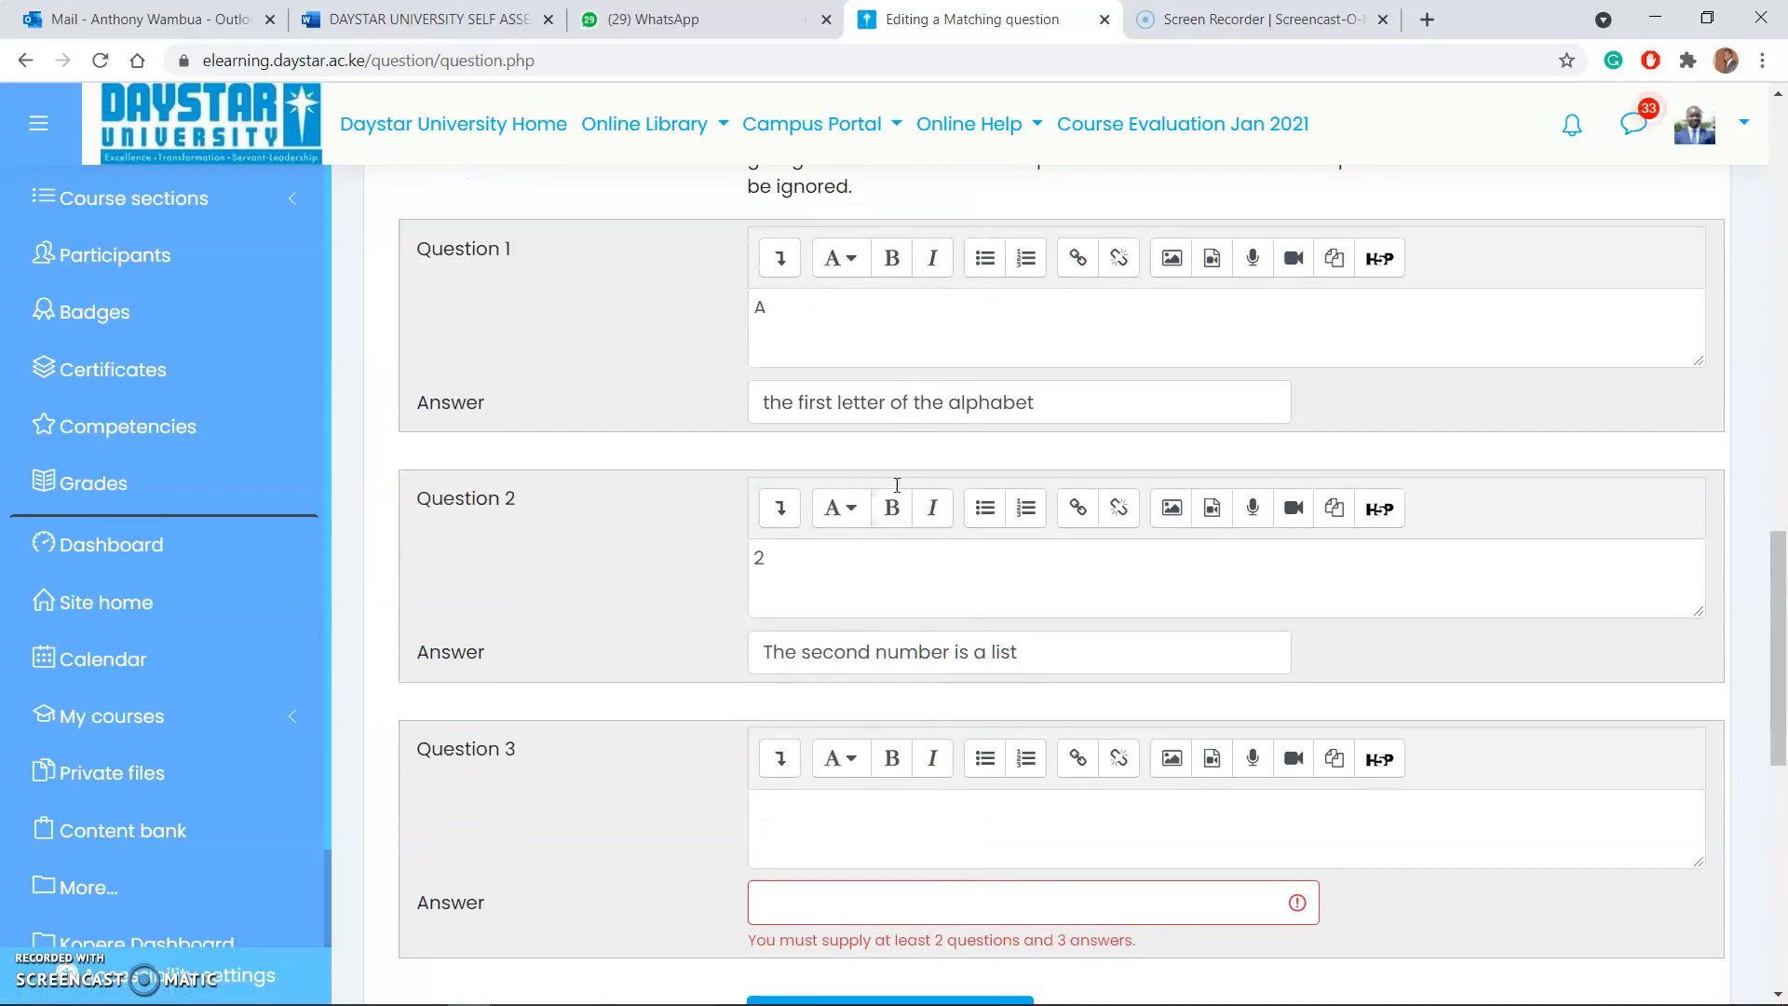
Step: Enter "Irrevant" as the extra answer for the blank Question 3 and save the question to the quiz
scroll(866, 652, "down", 3)
left_click(830, 657)
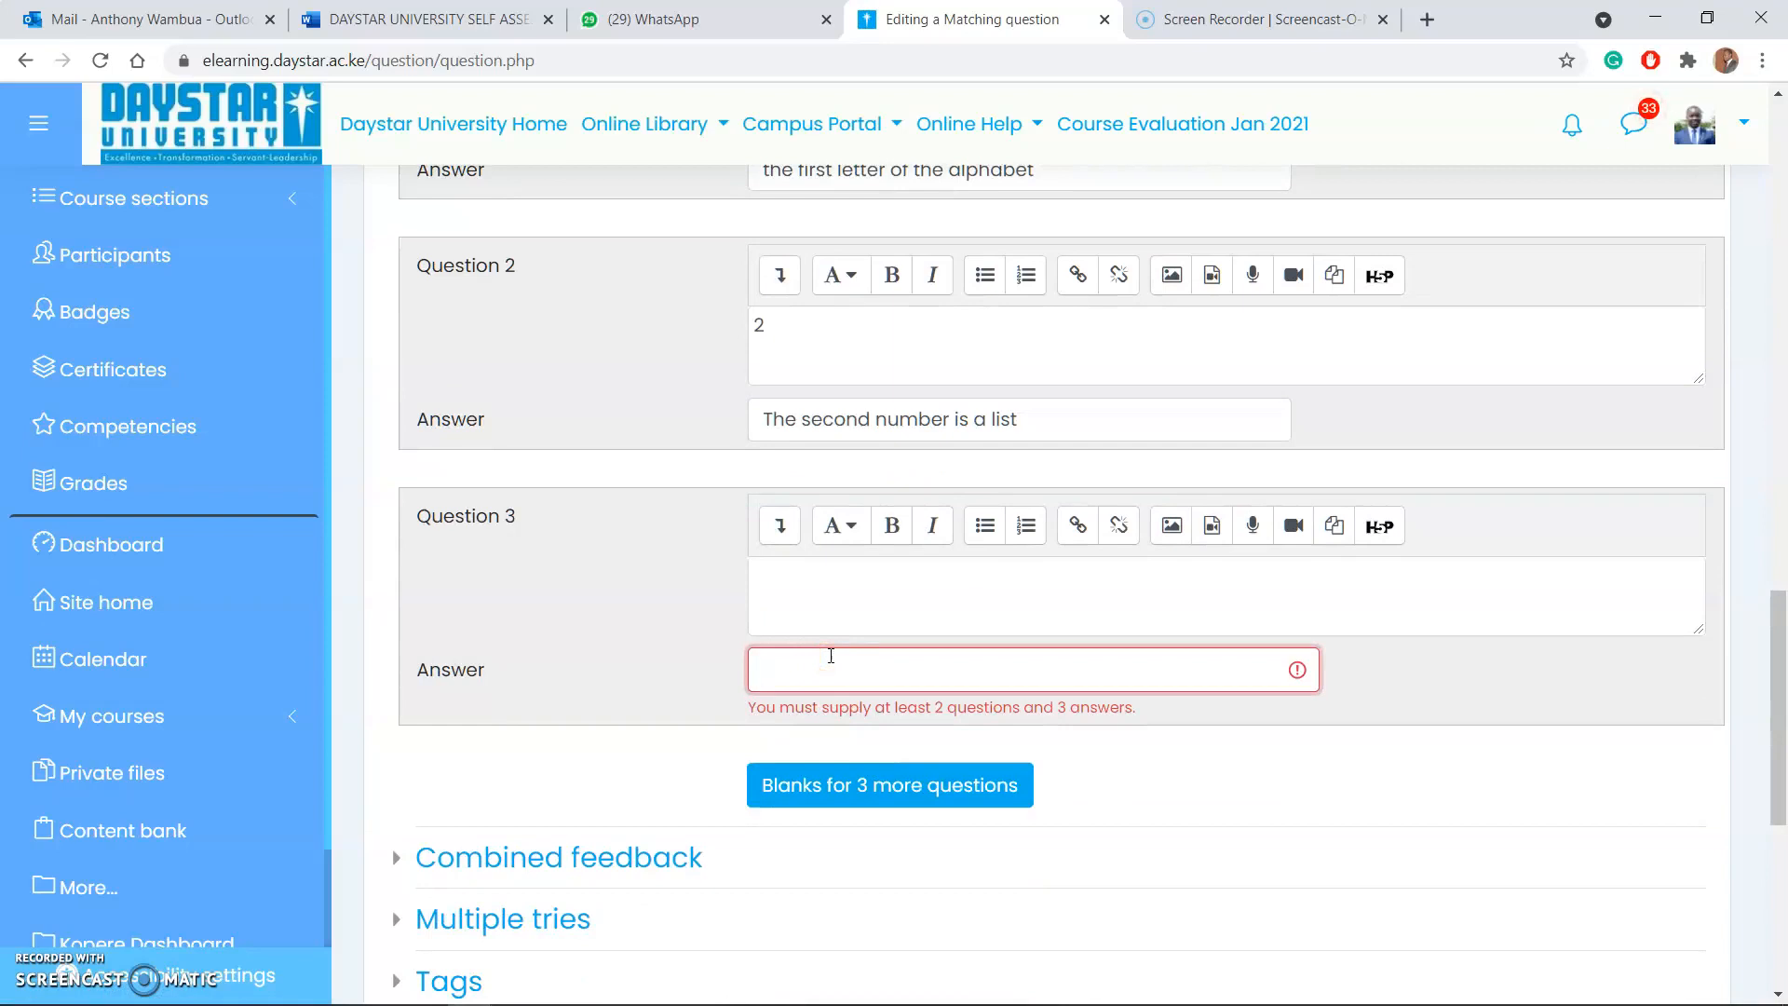
type("Irrevant")
scroll(1117, 559, "down", 6)
left_click(861, 533)
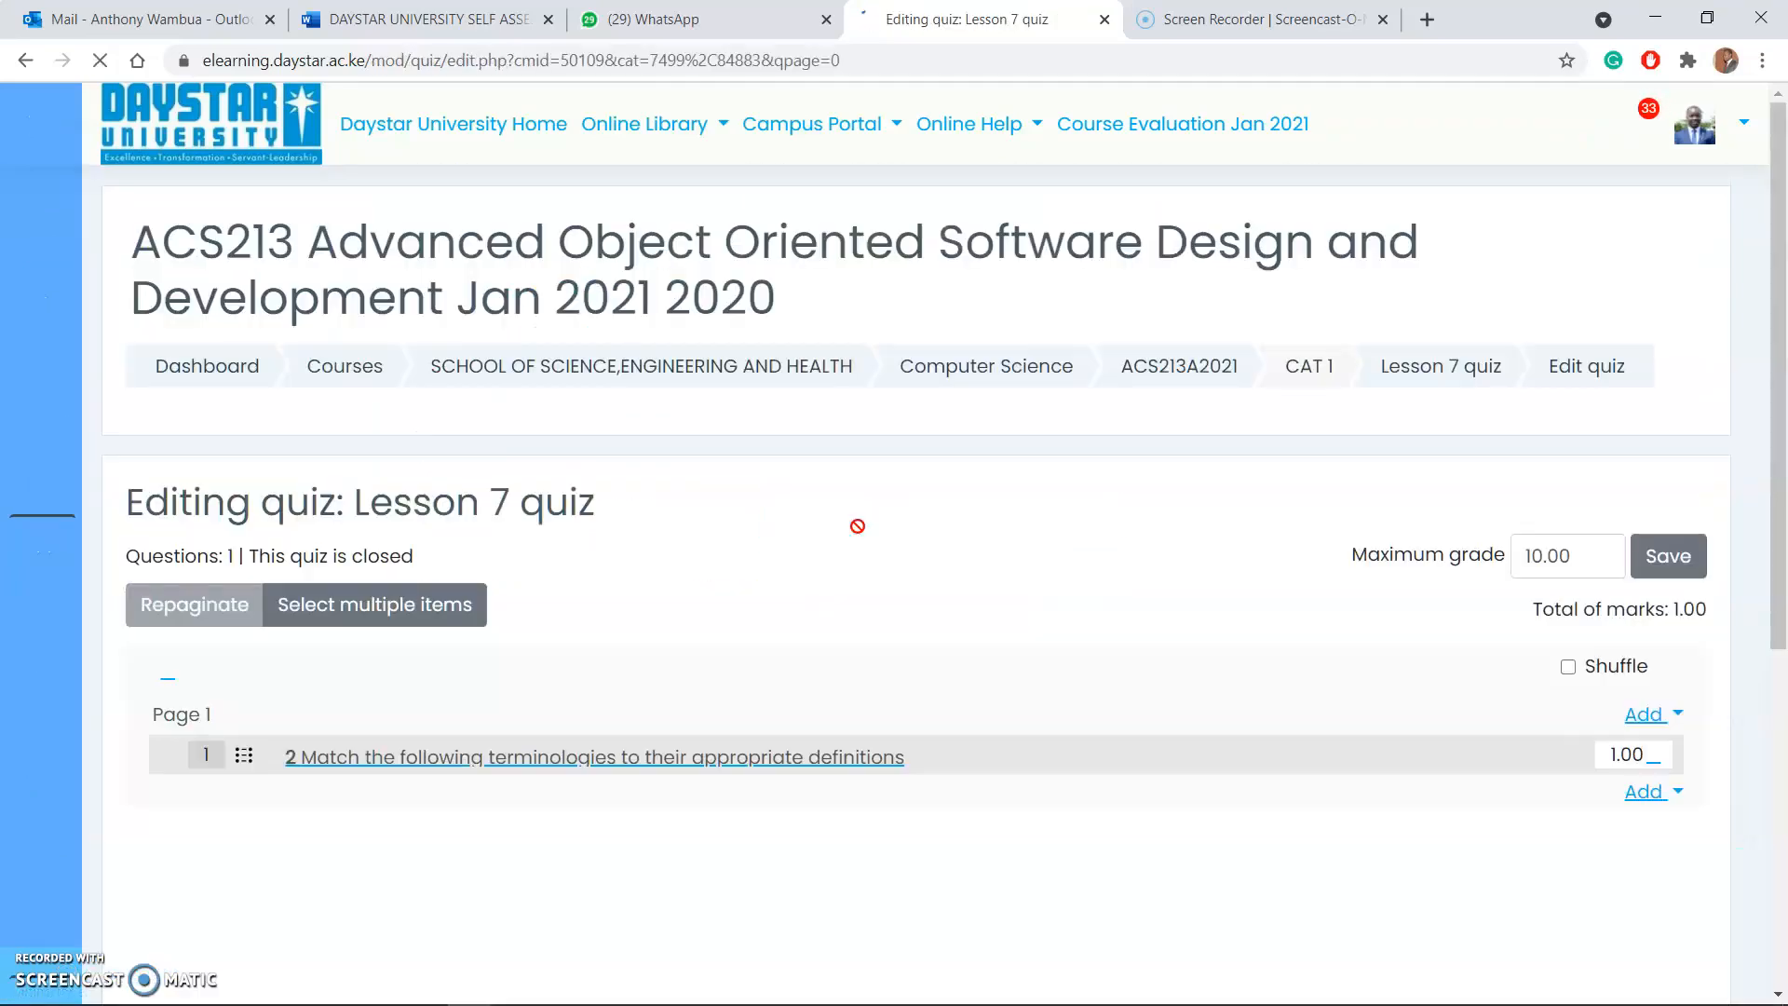
Step: Preview the matching question in its own window and examine the answer choices offered for item A
scroll(506, 627, "down", 3)
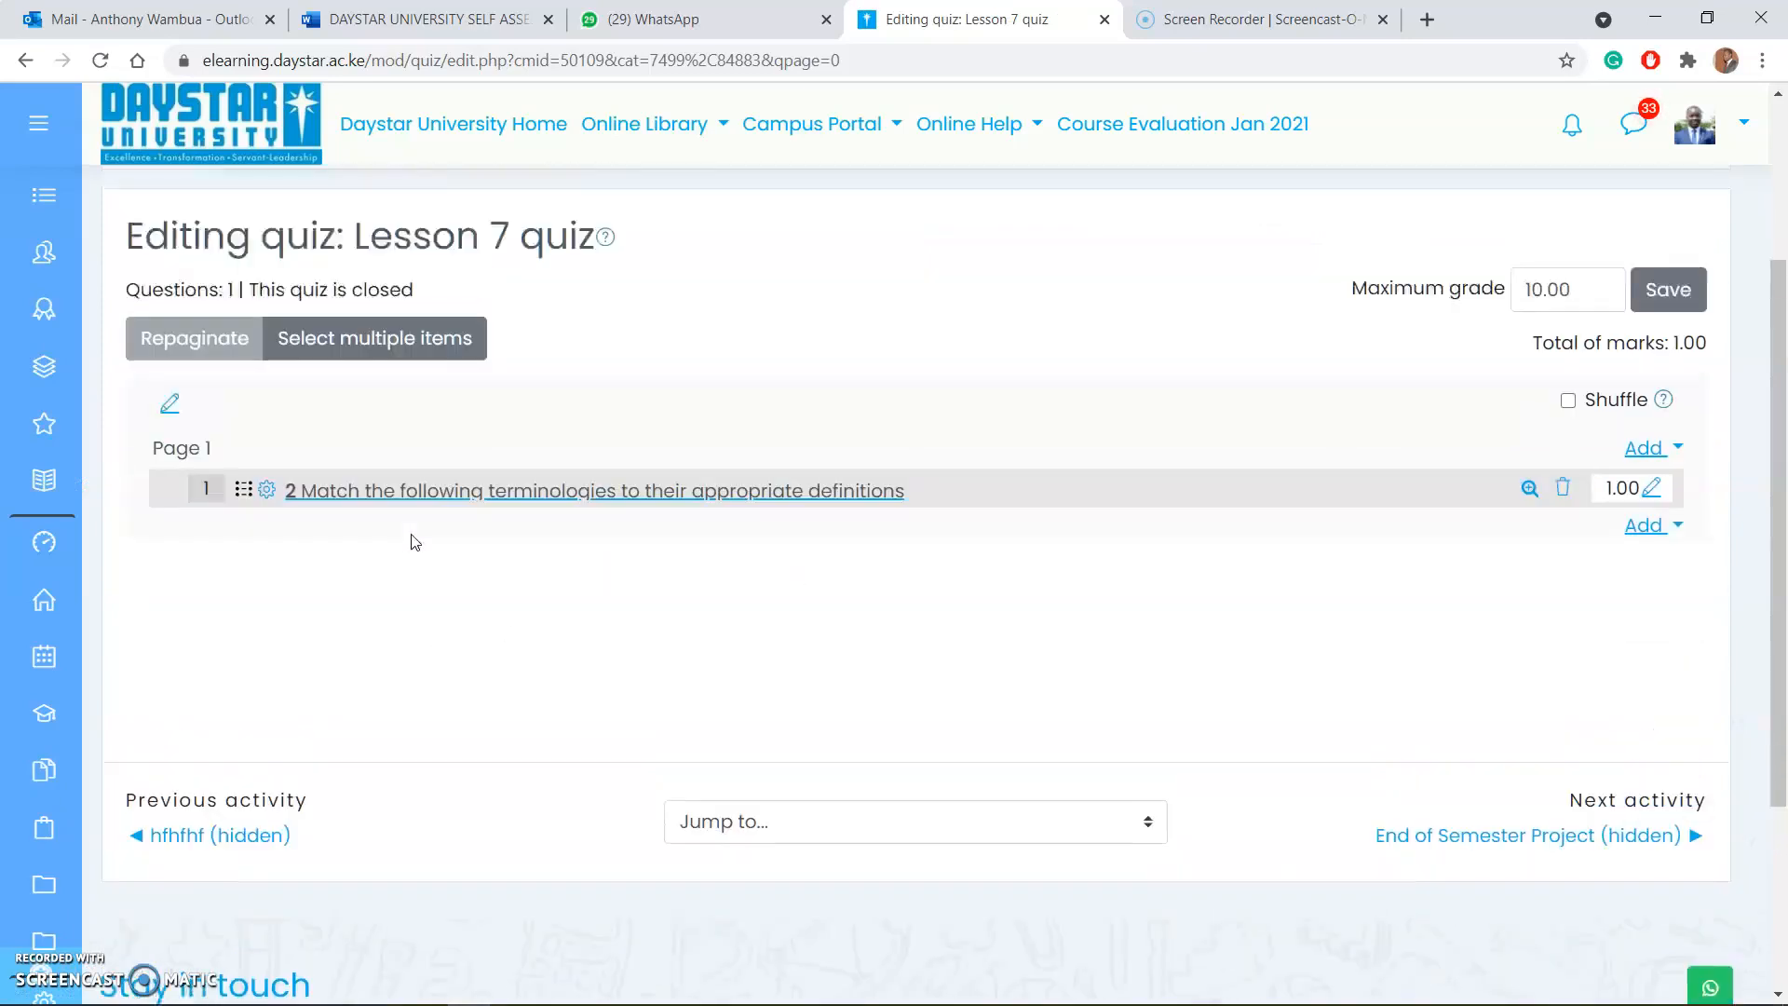
left_click(1530, 522)
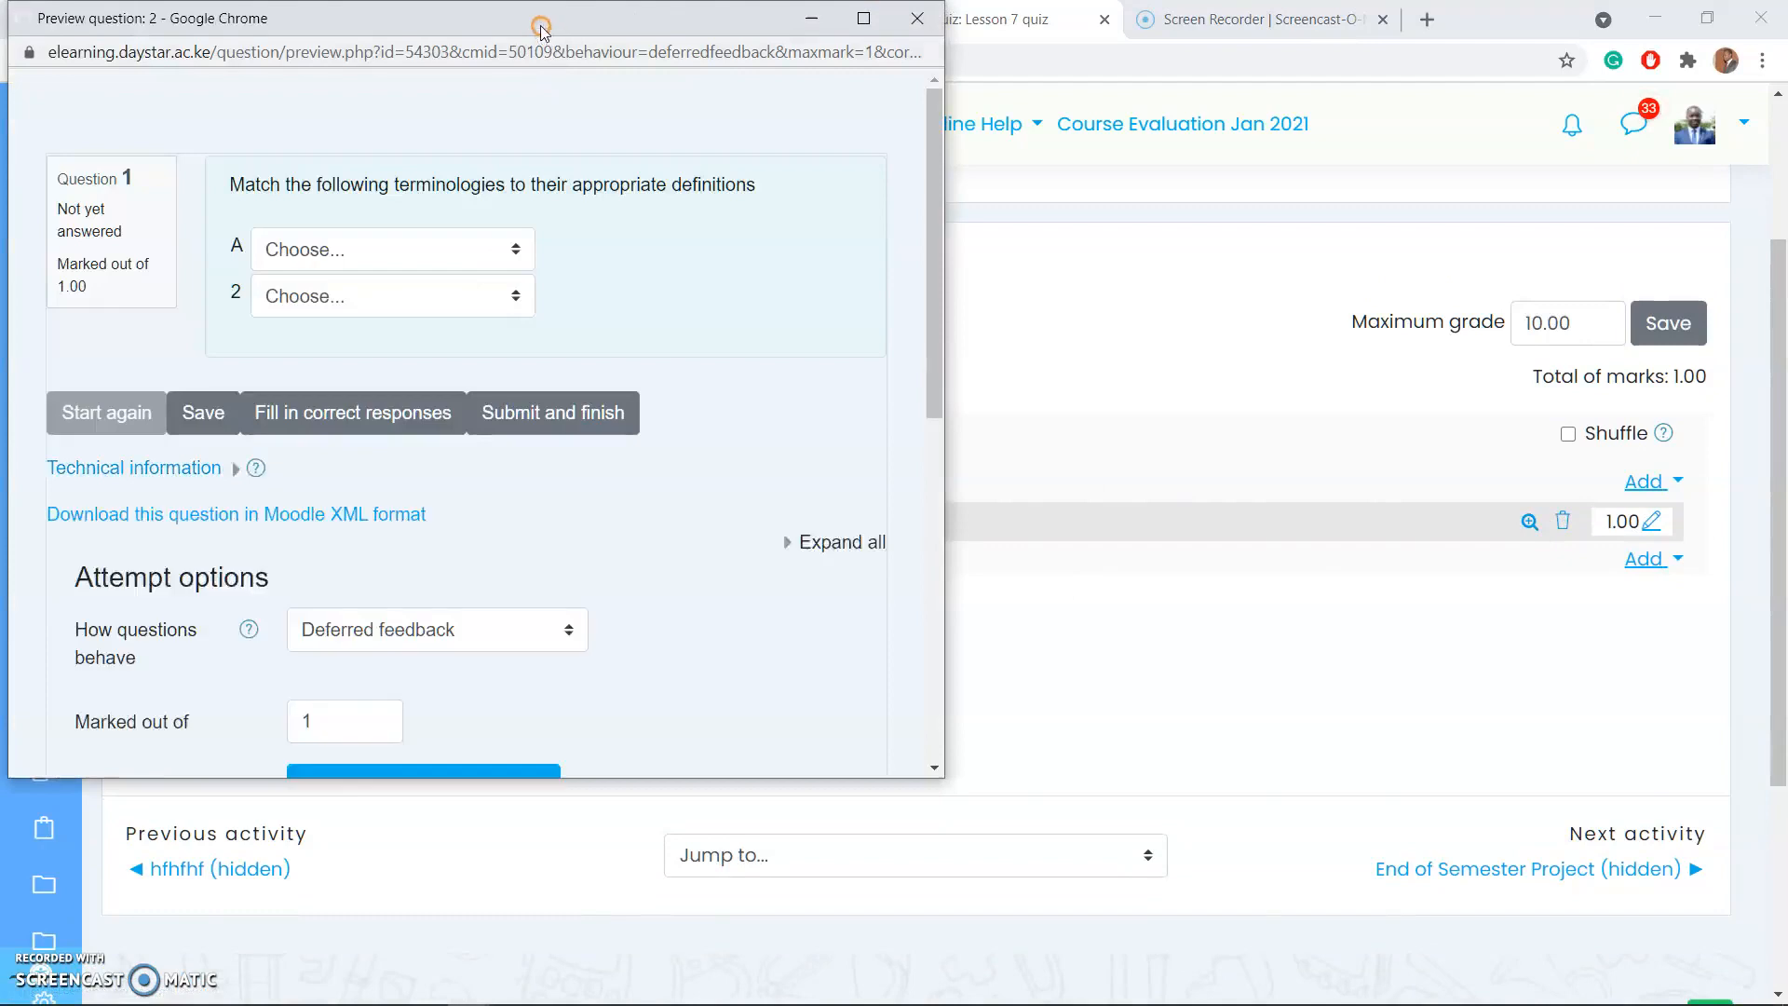
left_click_drag(528, 28, 991, 216)
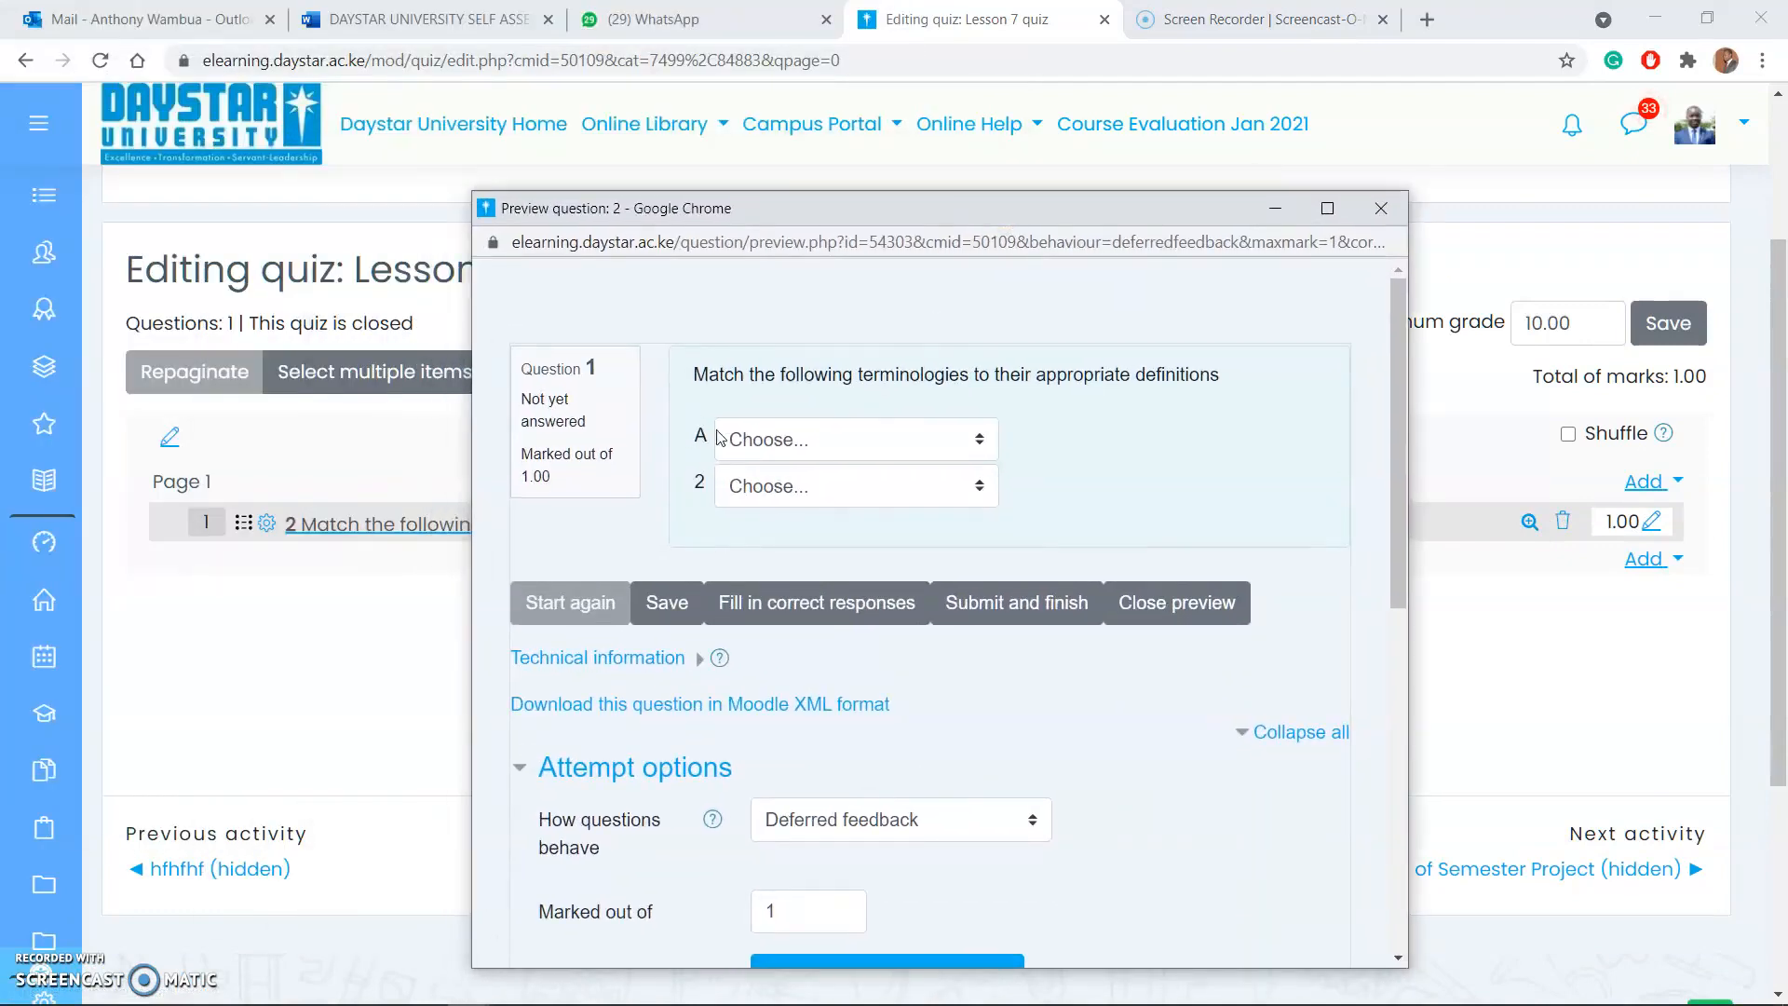
left_click(786, 455)
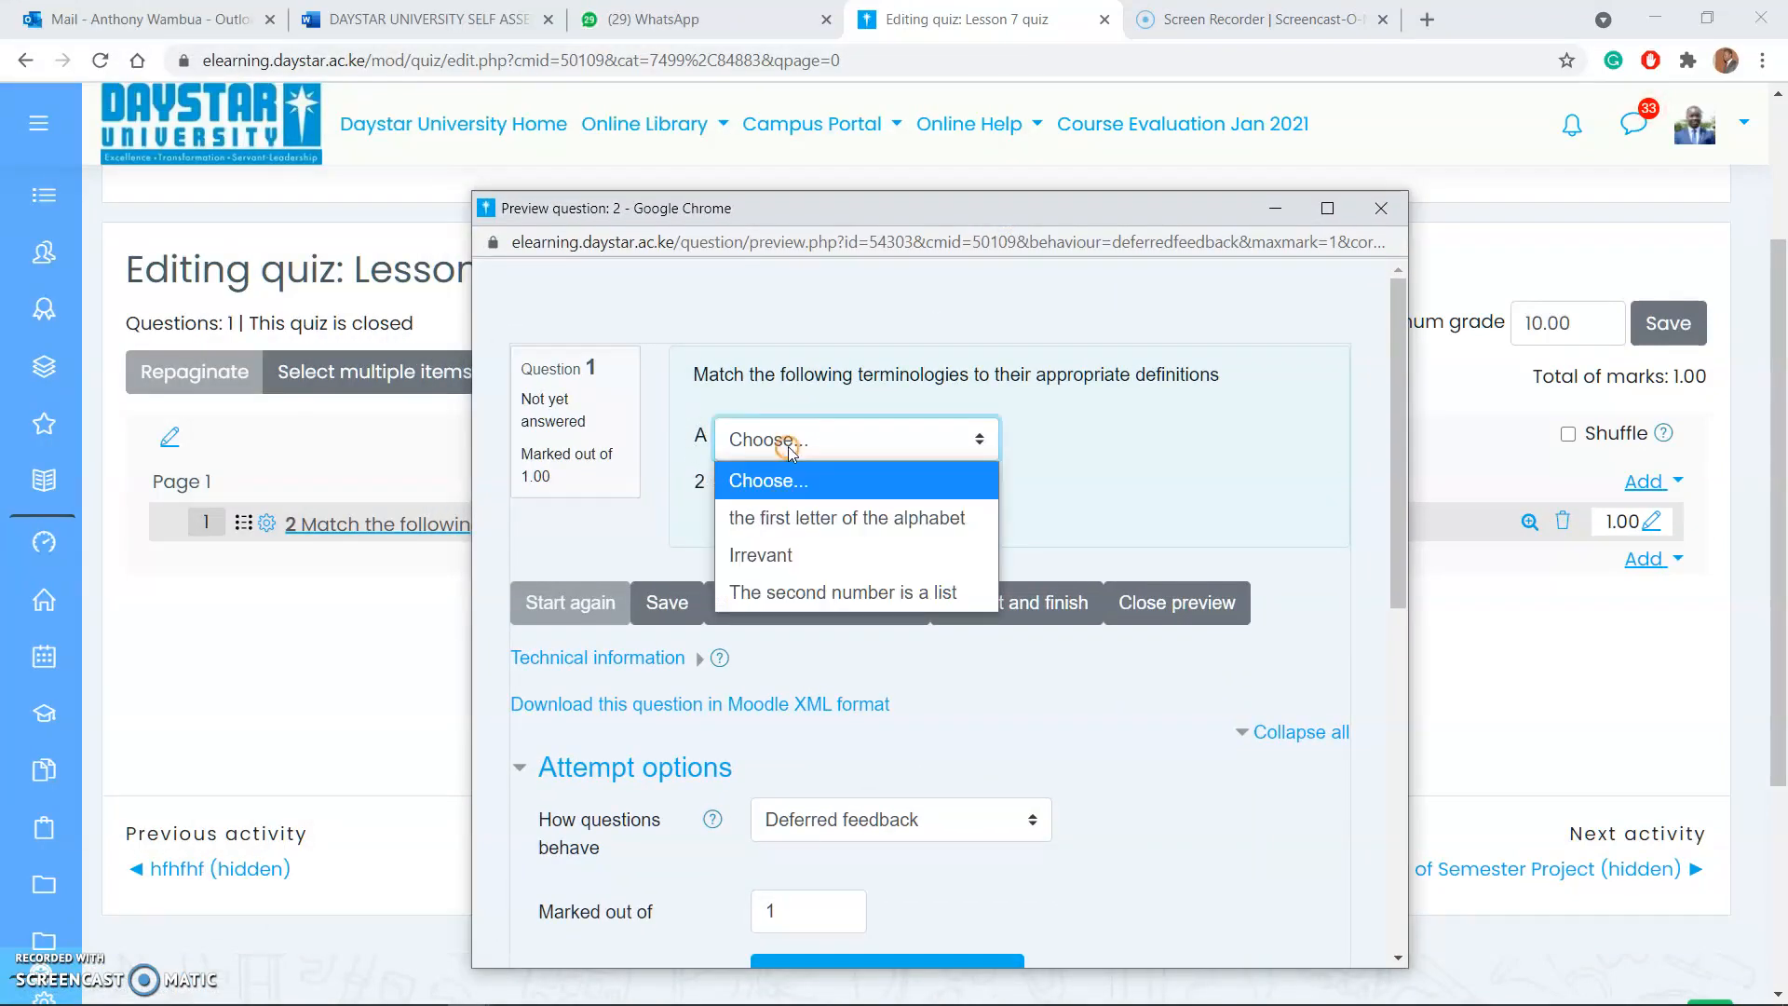
left_click(1142, 485)
left_click(1142, 484)
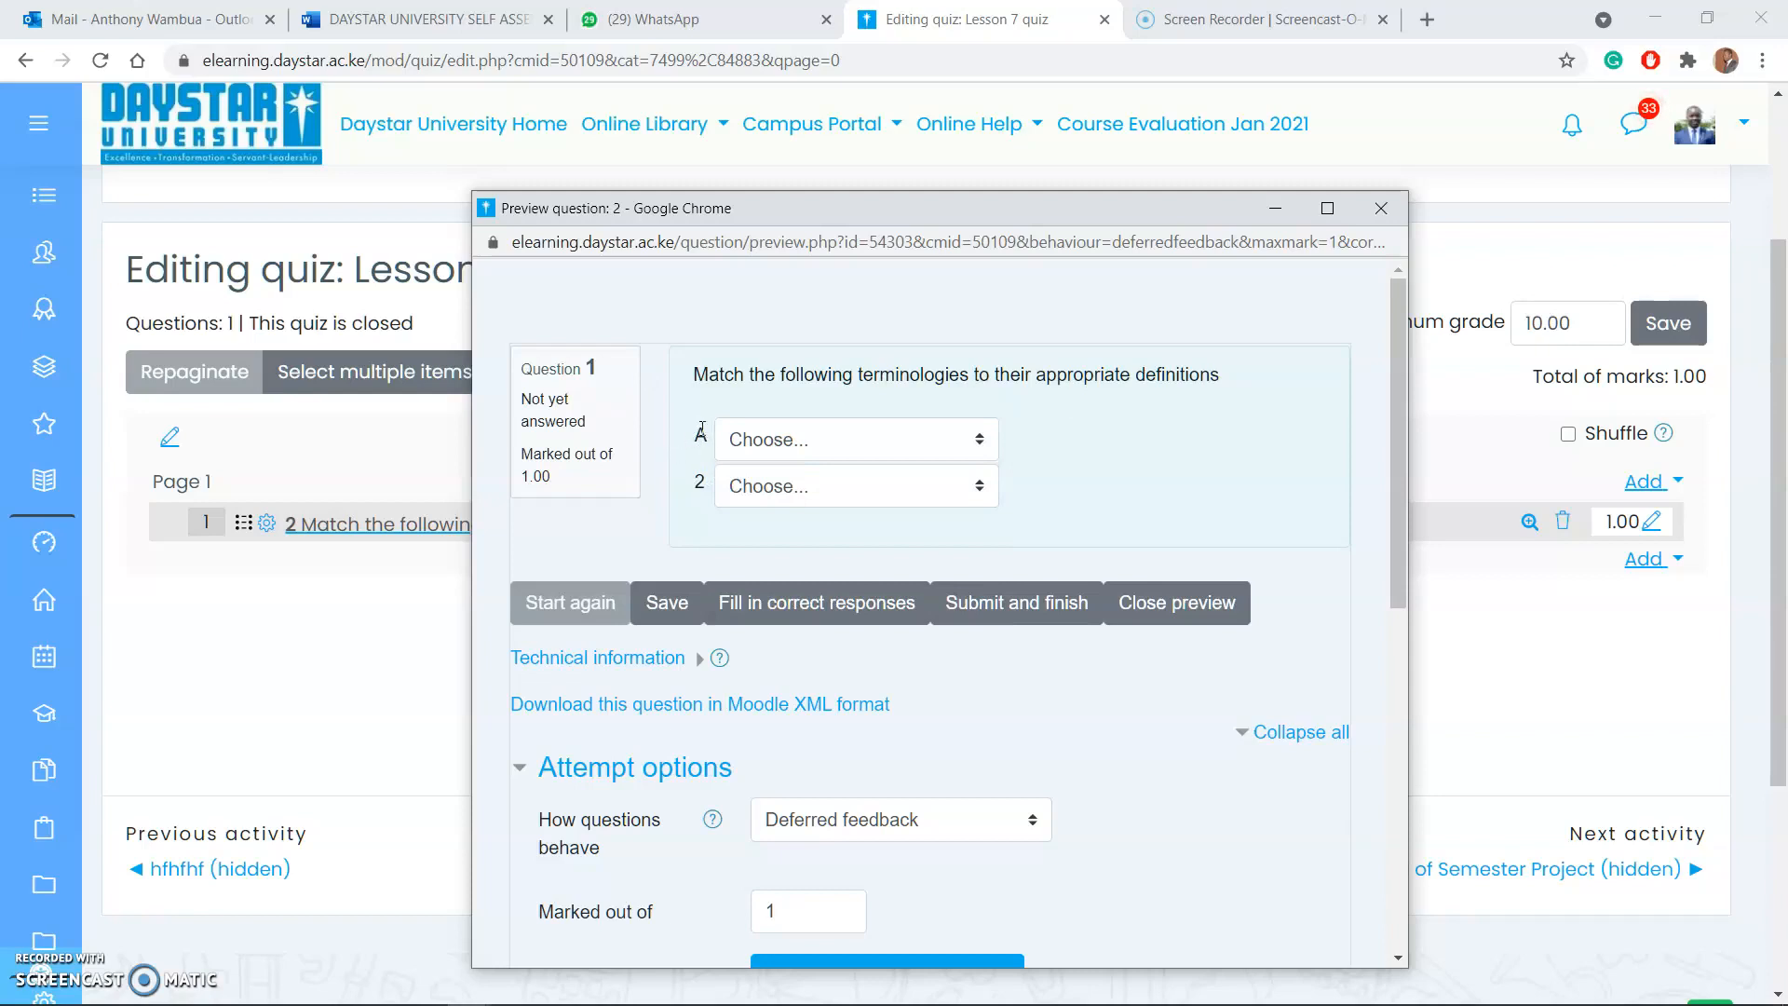
Step: In the preview, match A with "the first letter of the alphabet" and 2 with "Irrevant"
left_click(787, 441)
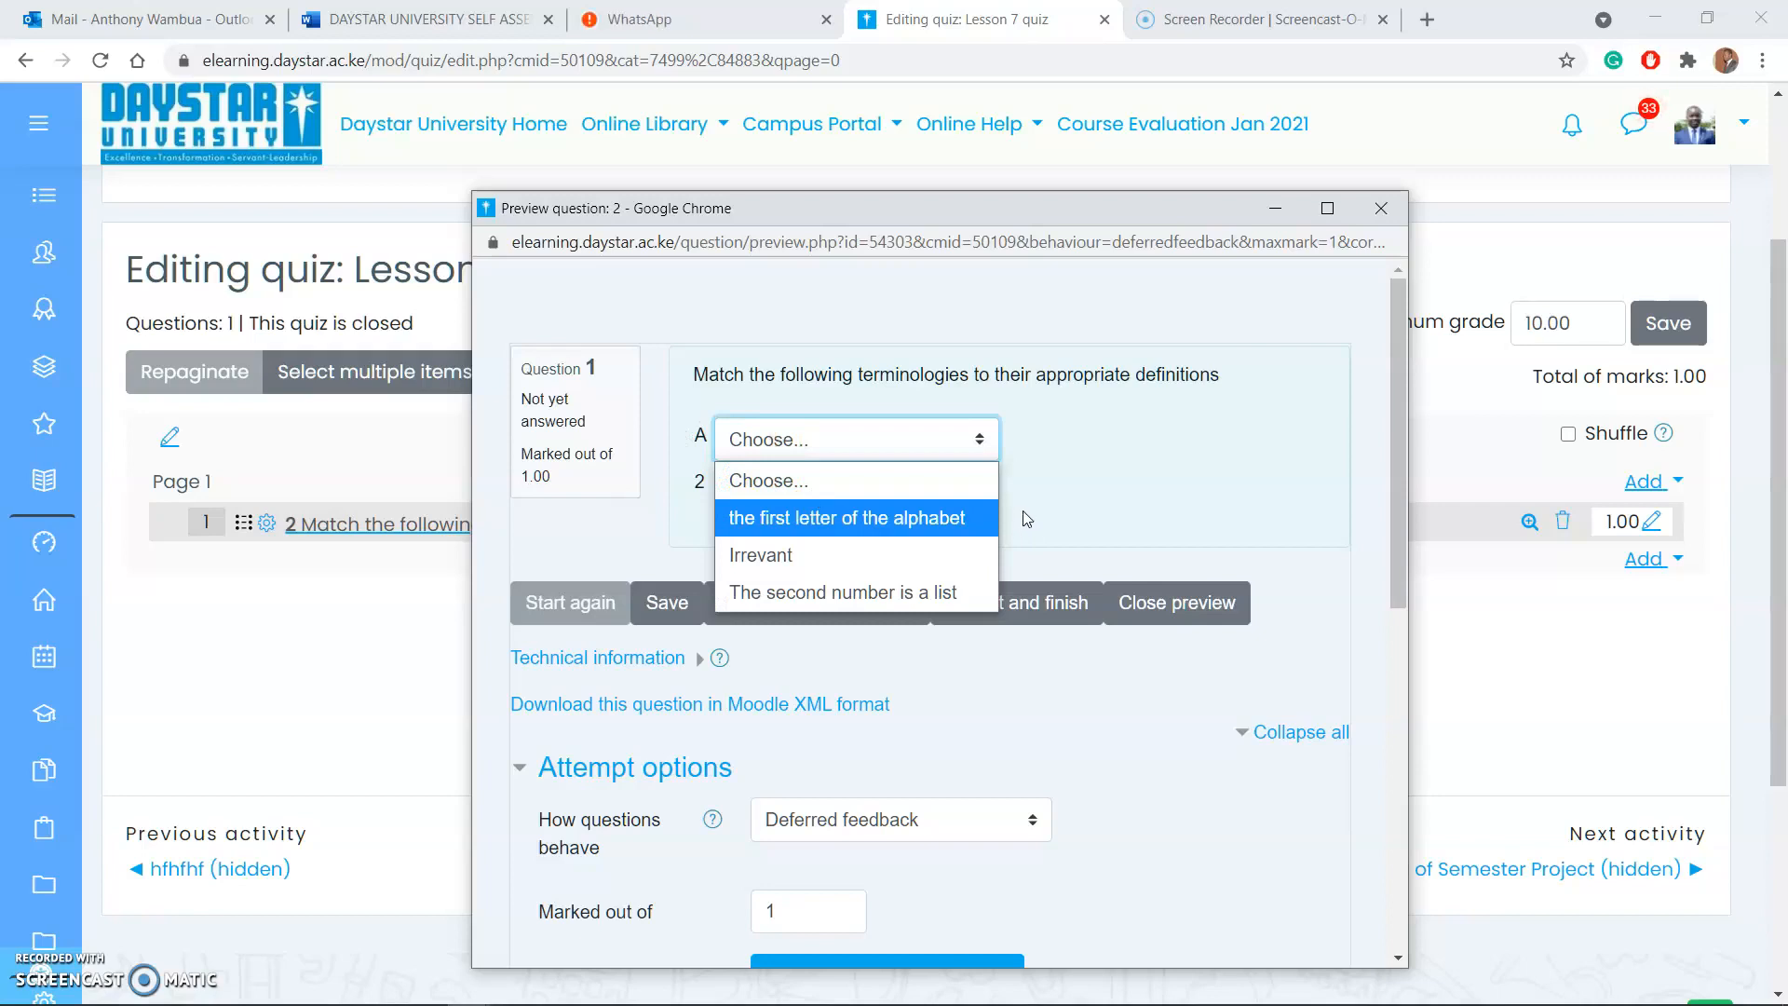
left_click(1082, 454)
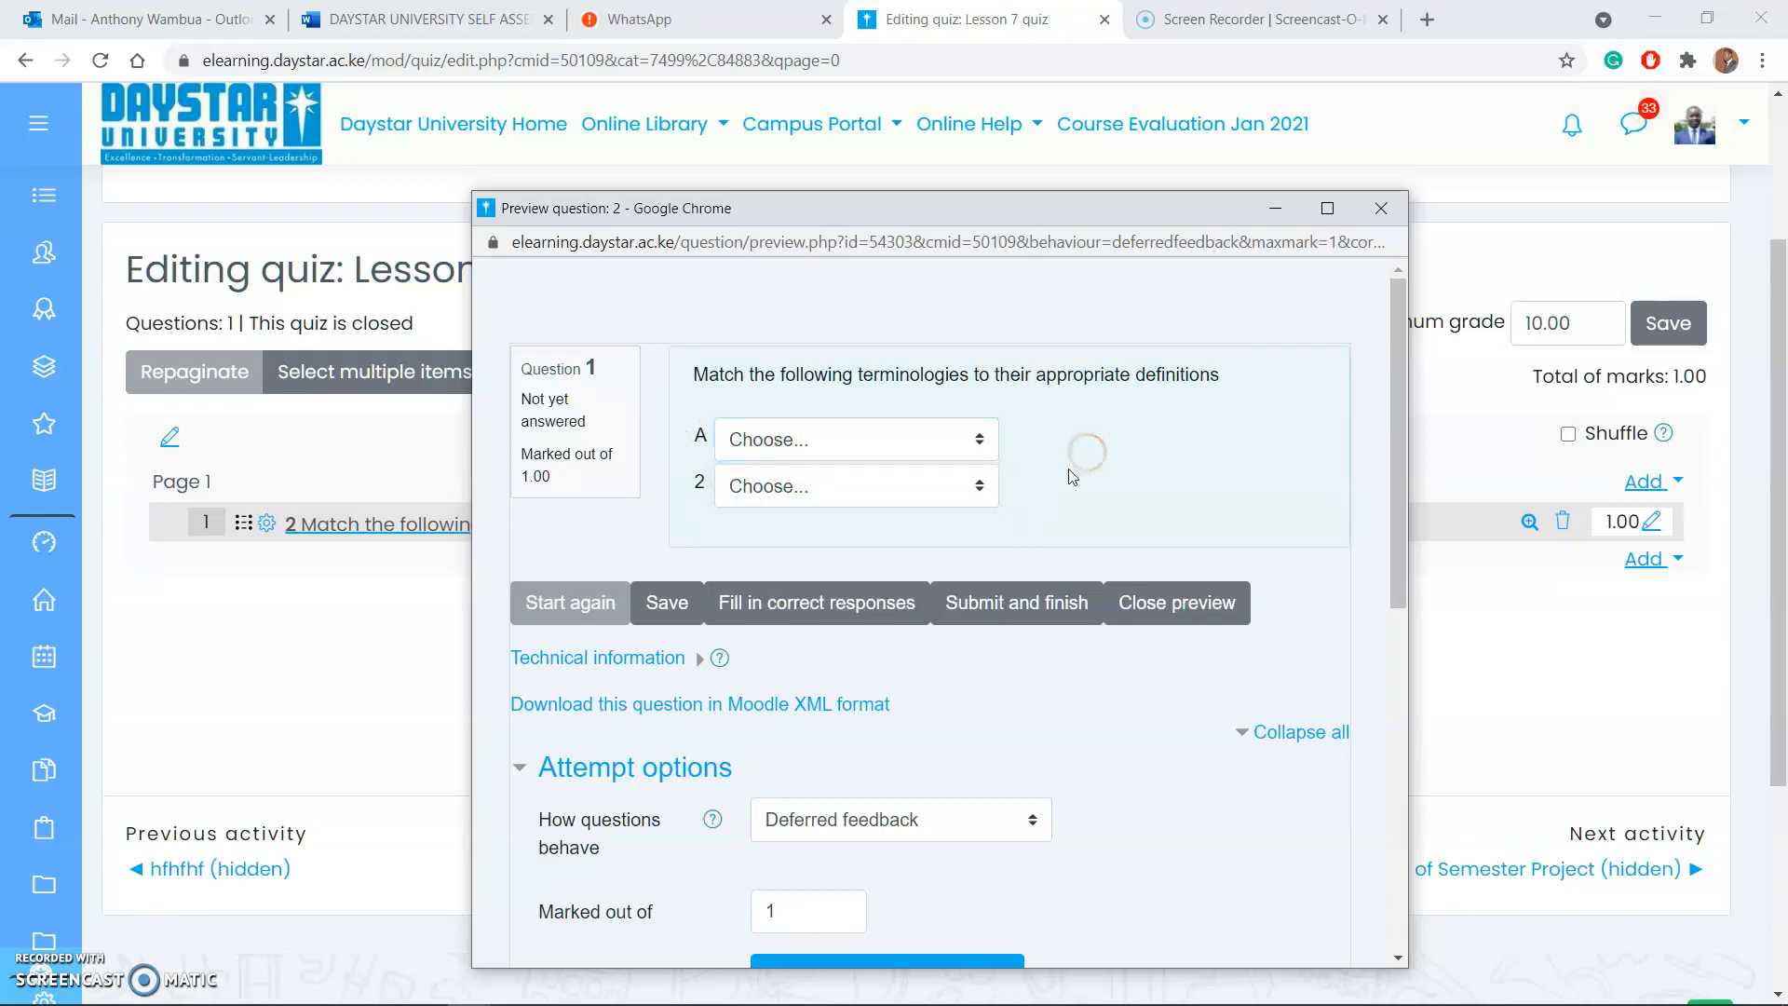
left_click(846, 443)
left_click(838, 518)
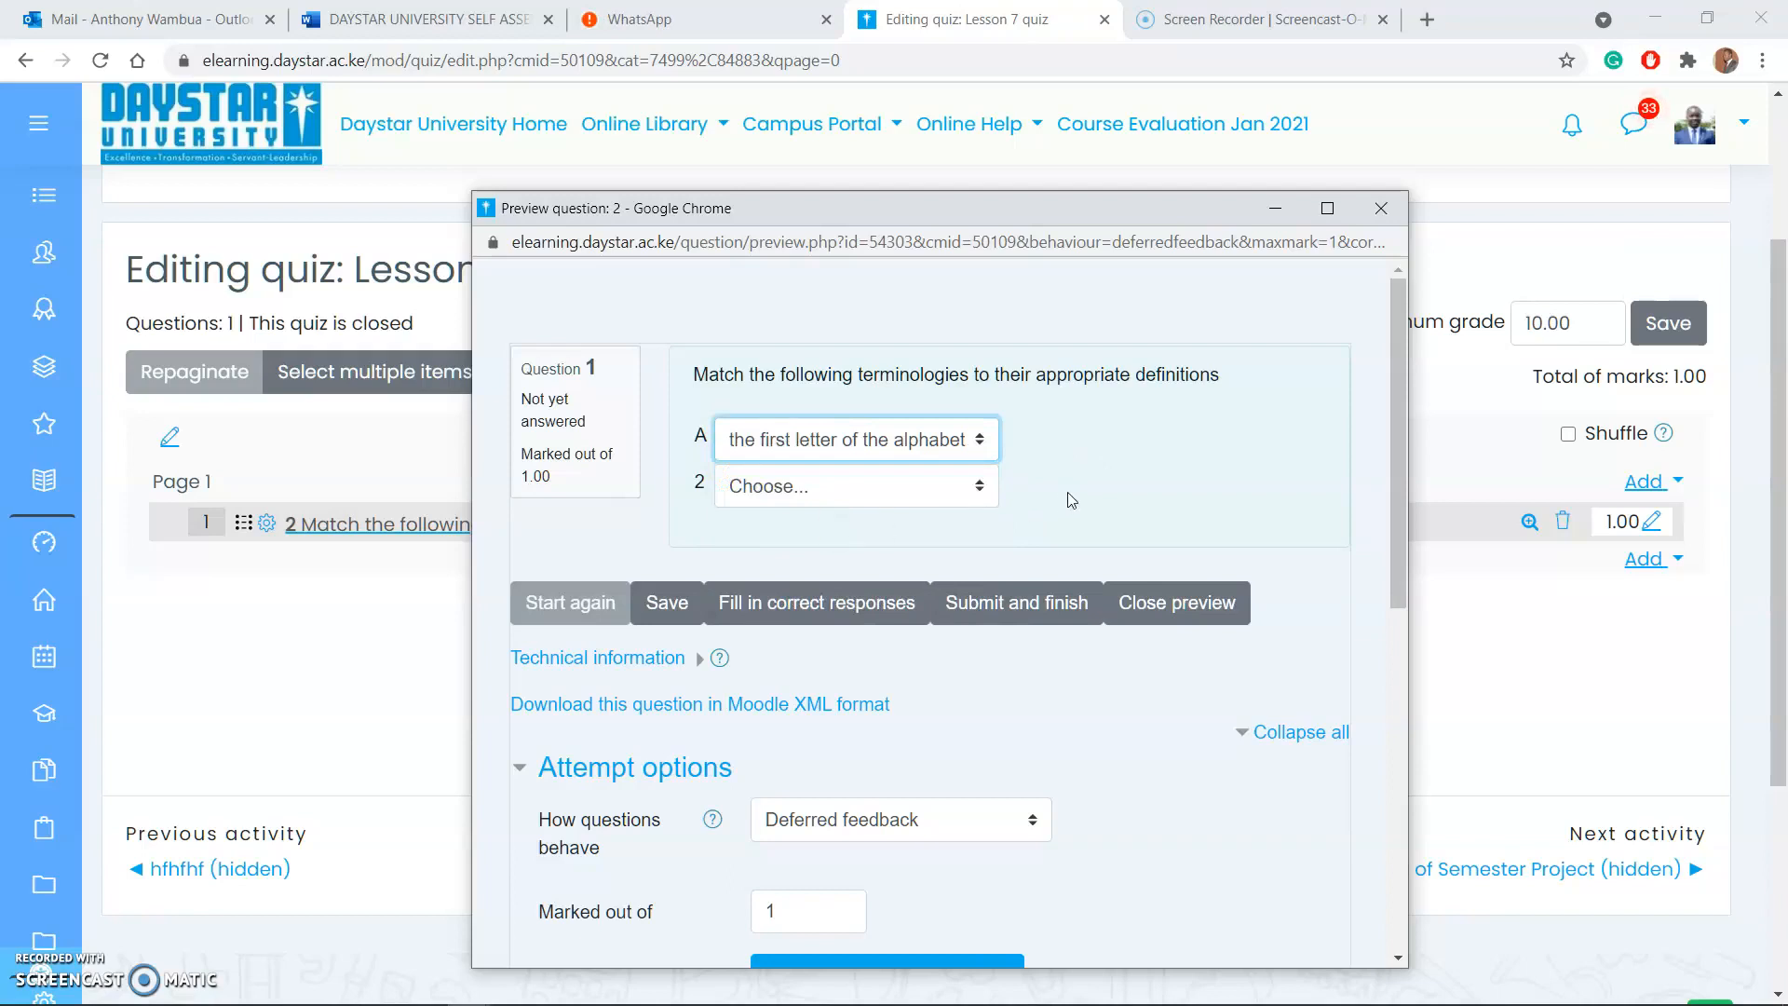
left_click(848, 486)
left_click(806, 620)
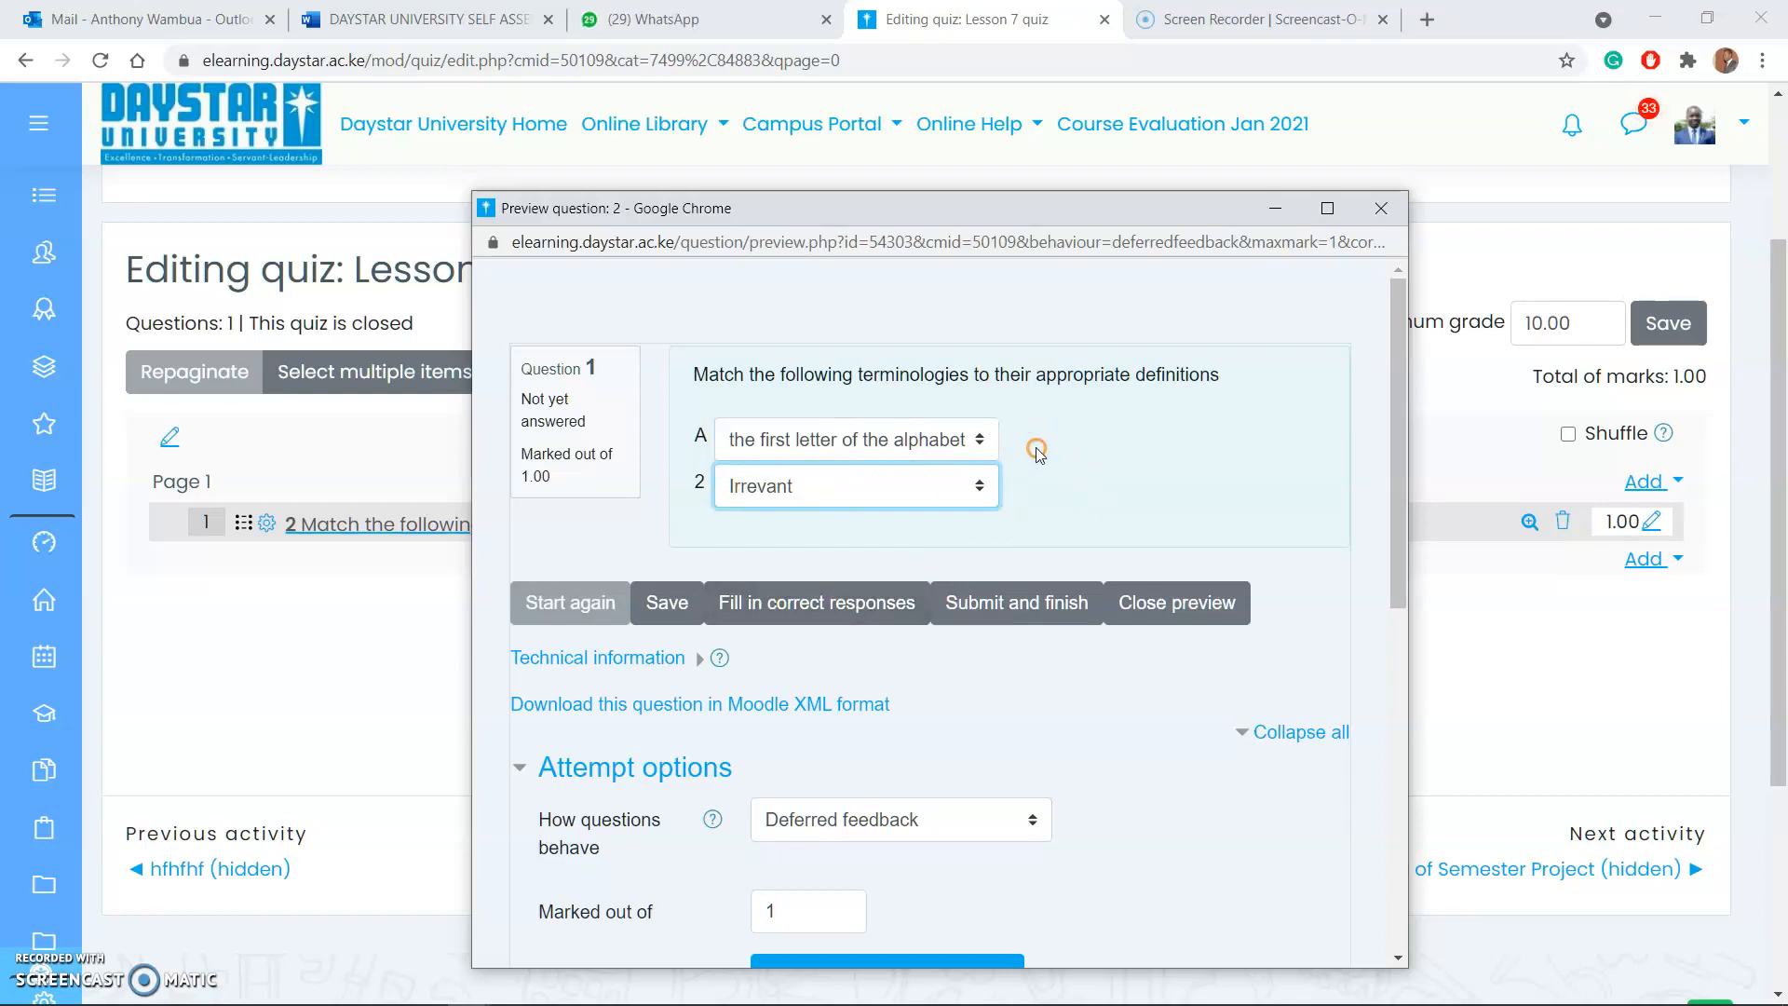
Step: Fill in the correct responses in the question preview, and close the preview window
left_click(803, 604)
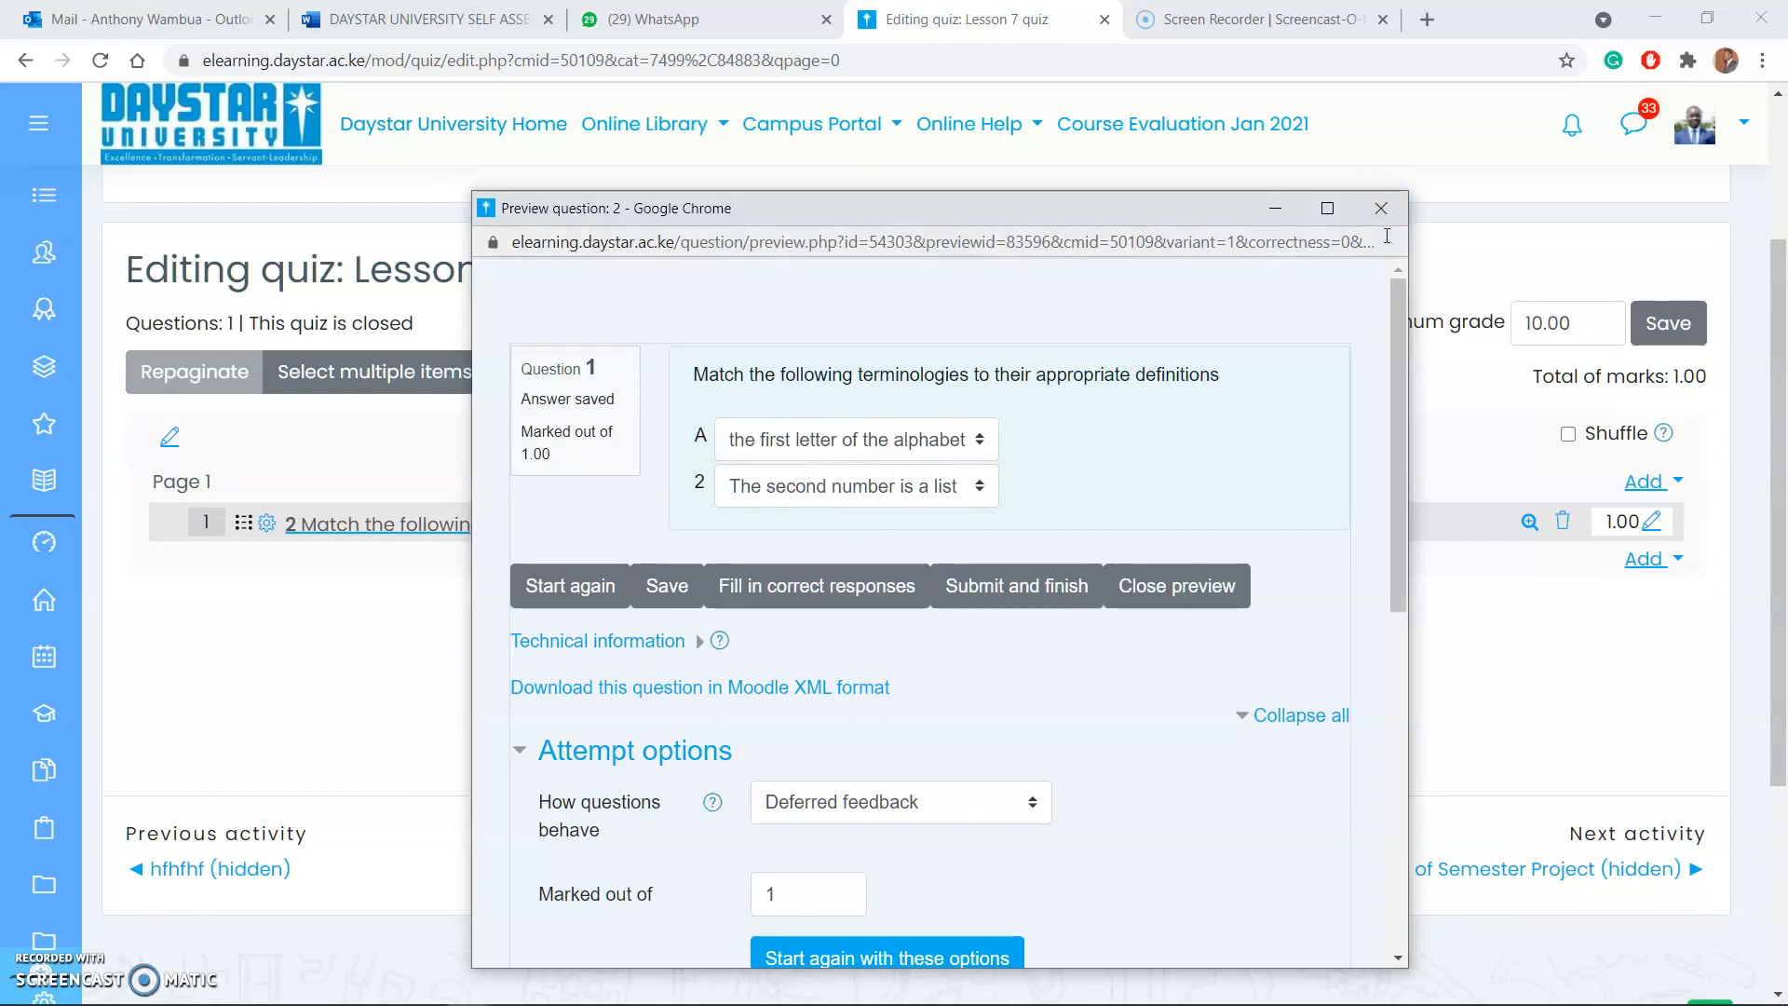
left_click(1381, 208)
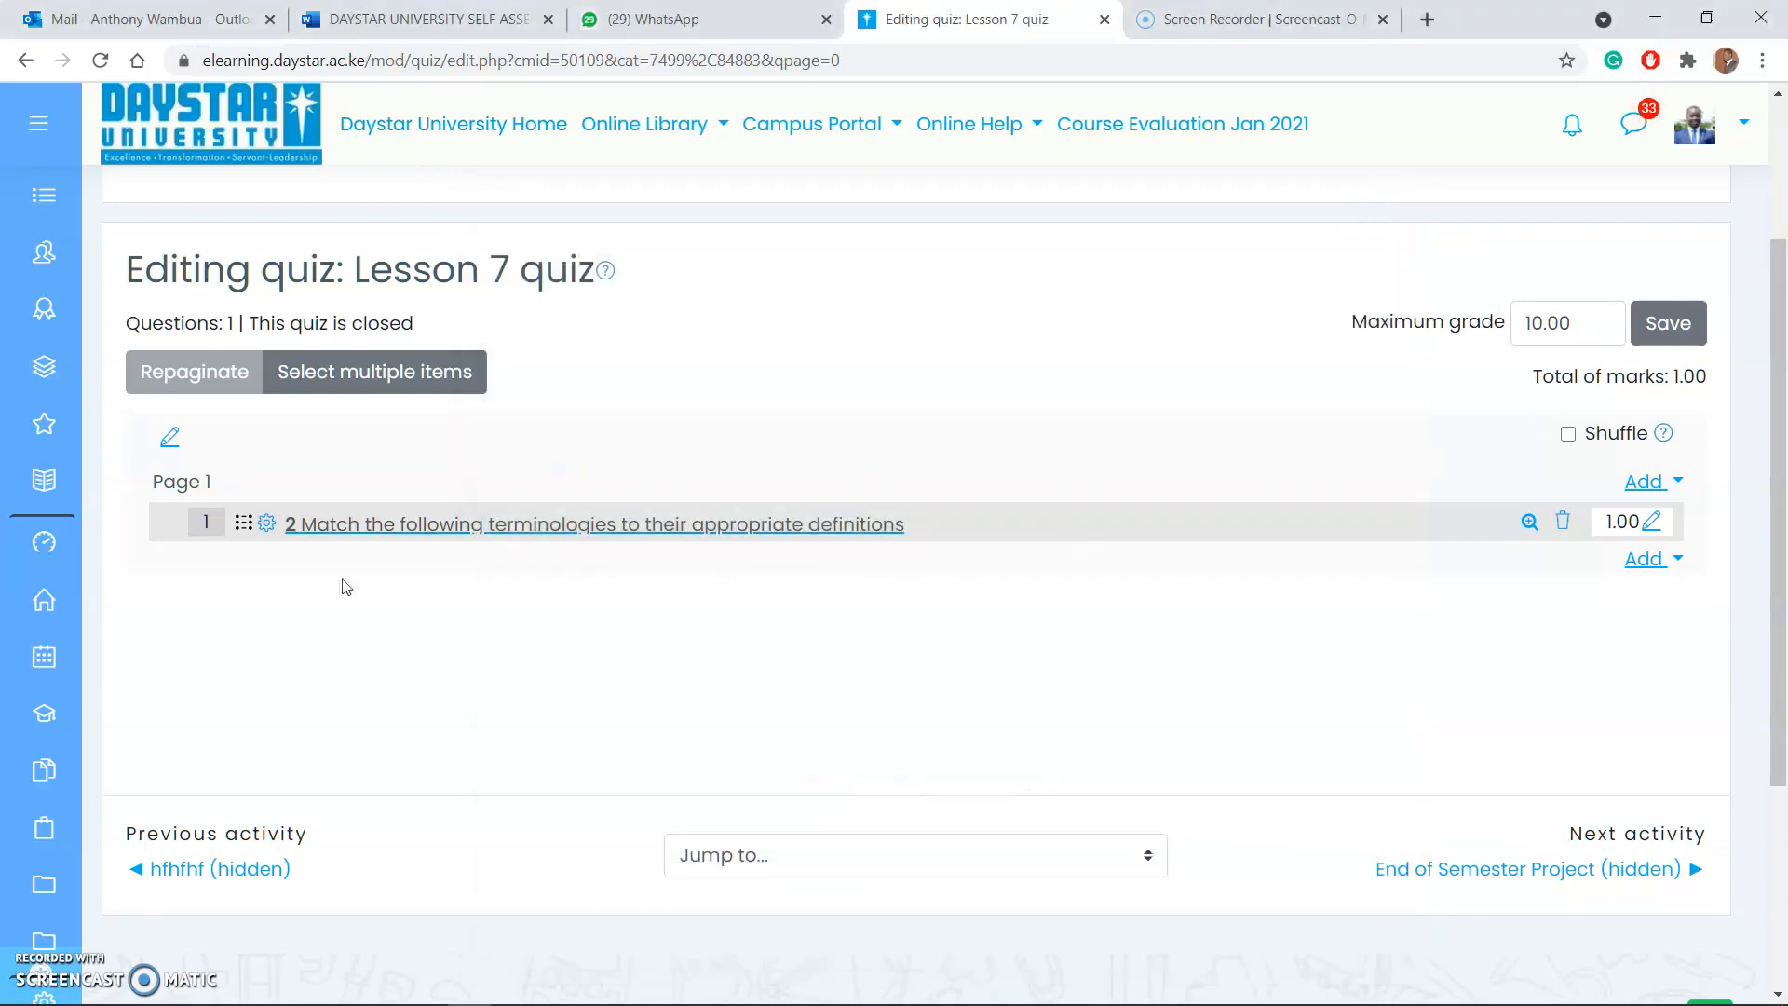
Step: Open the matching question for editing and set its default mark to 4
left_click(266, 527)
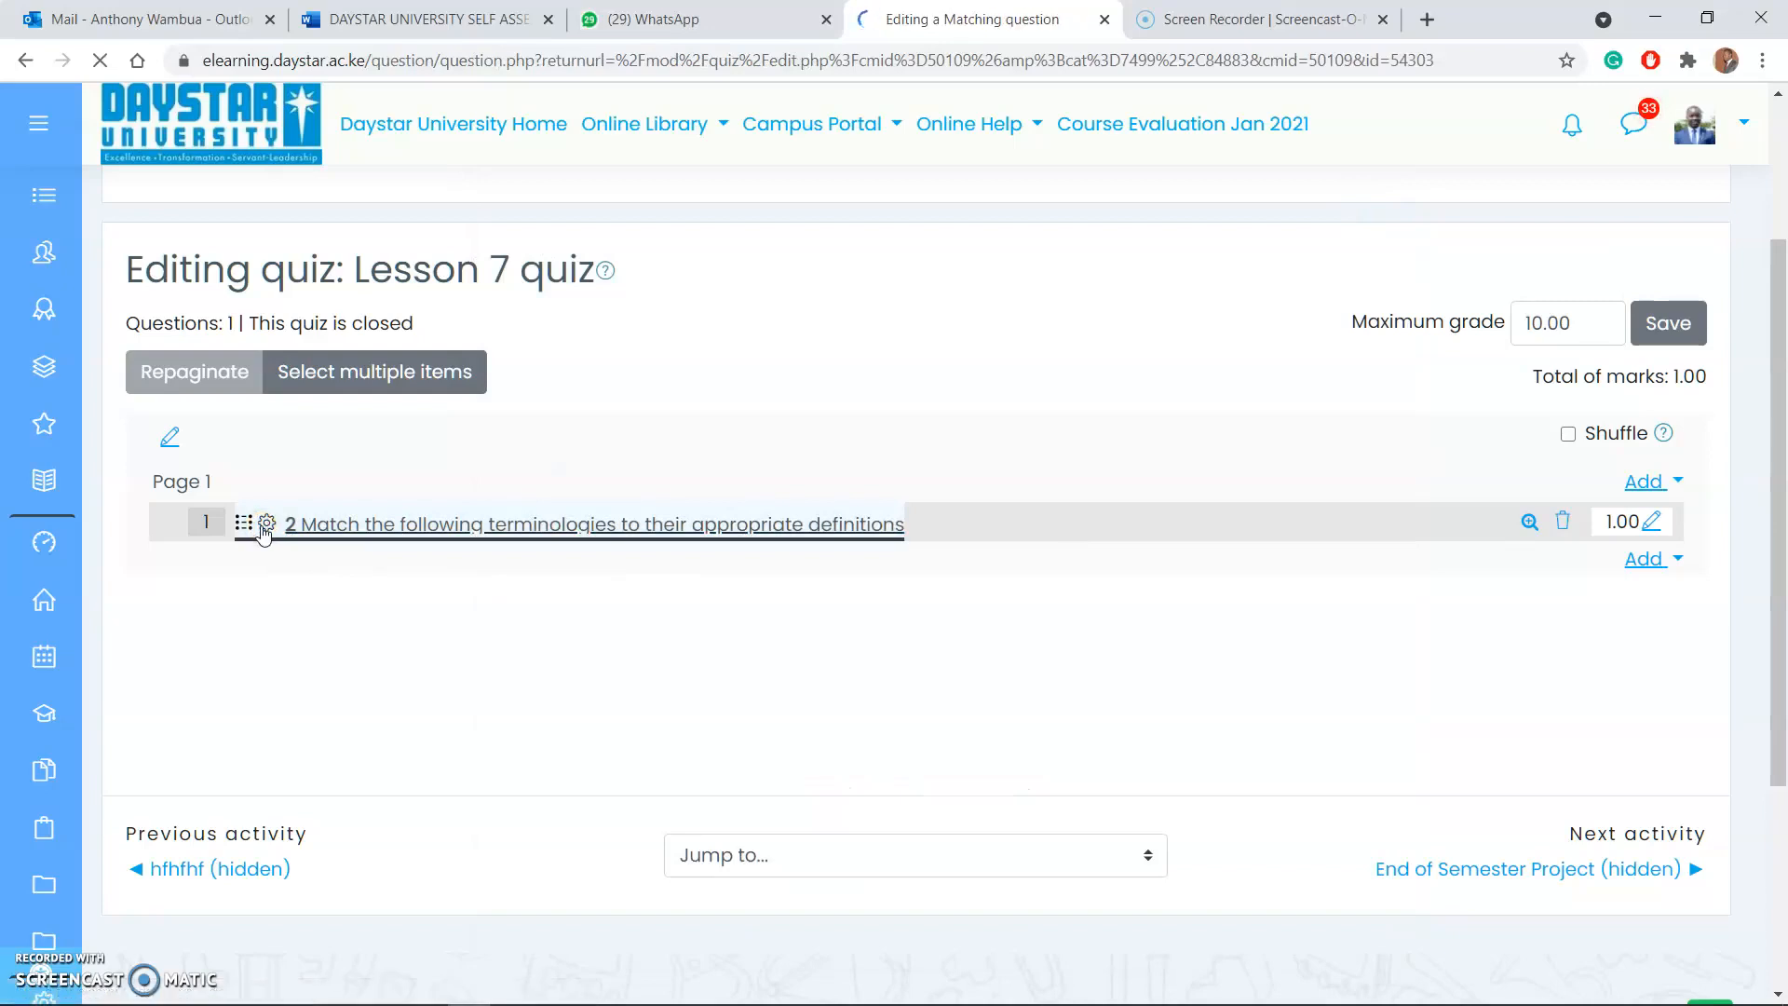
scroll(649, 661, "down", 10)
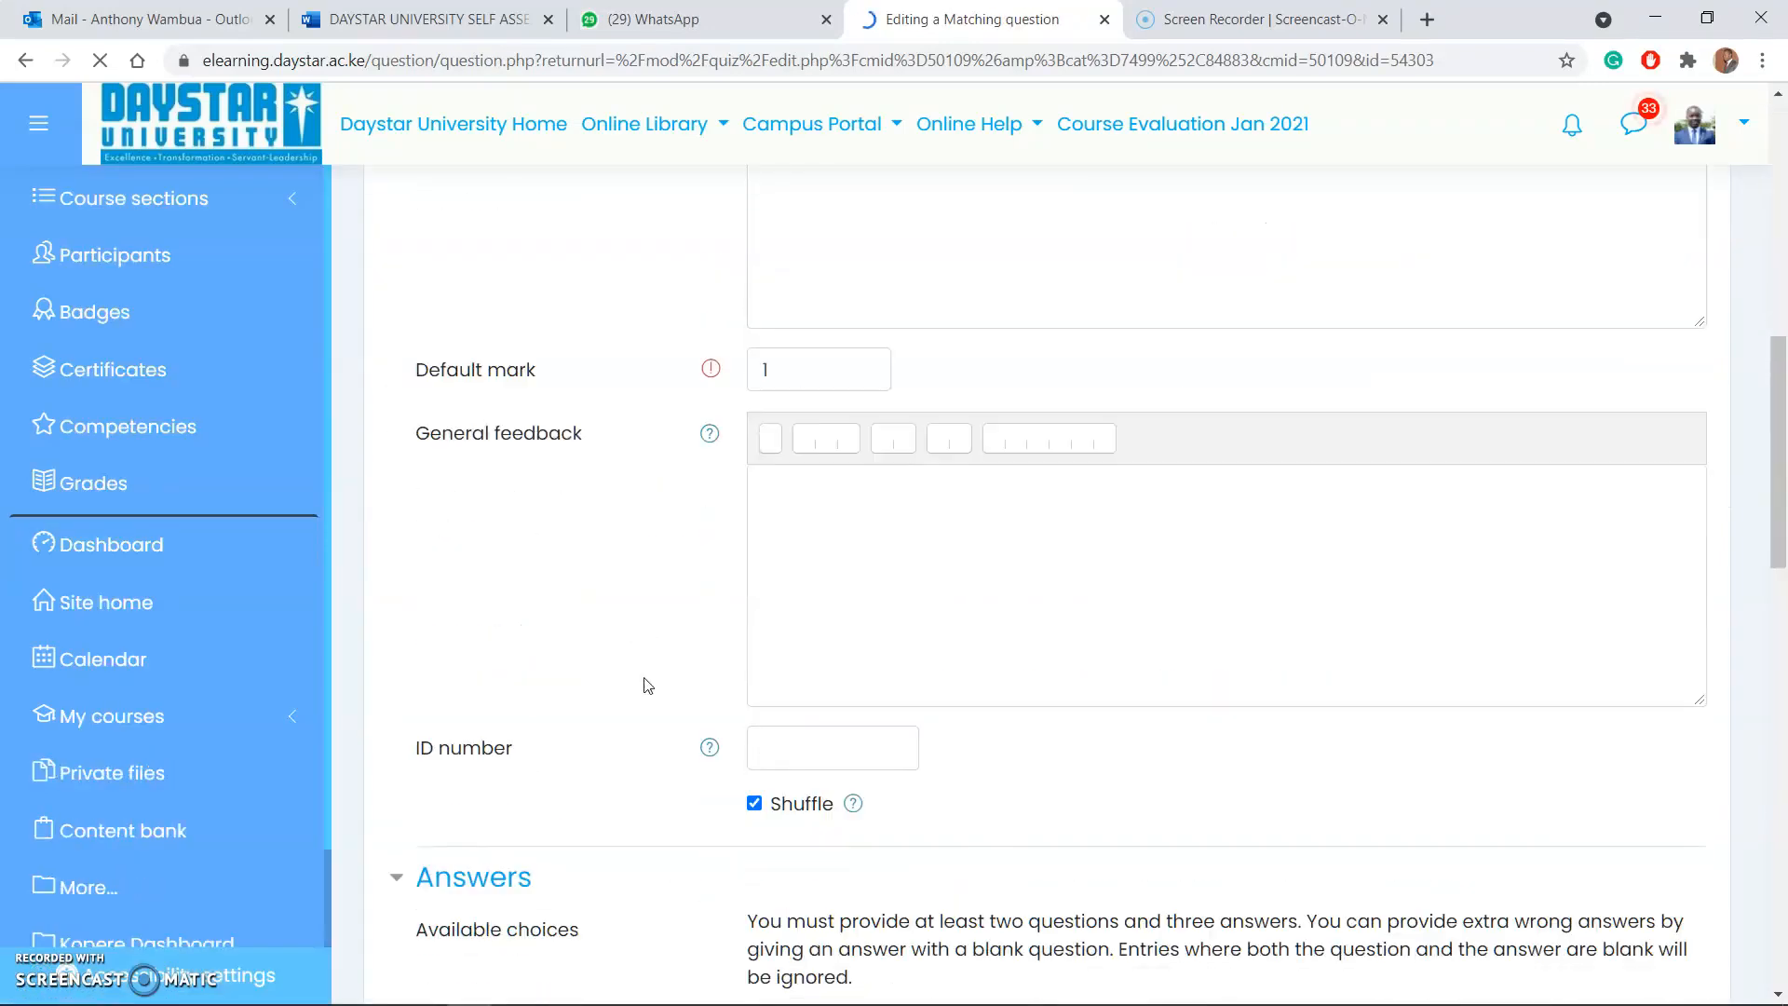
left_click(814, 374)
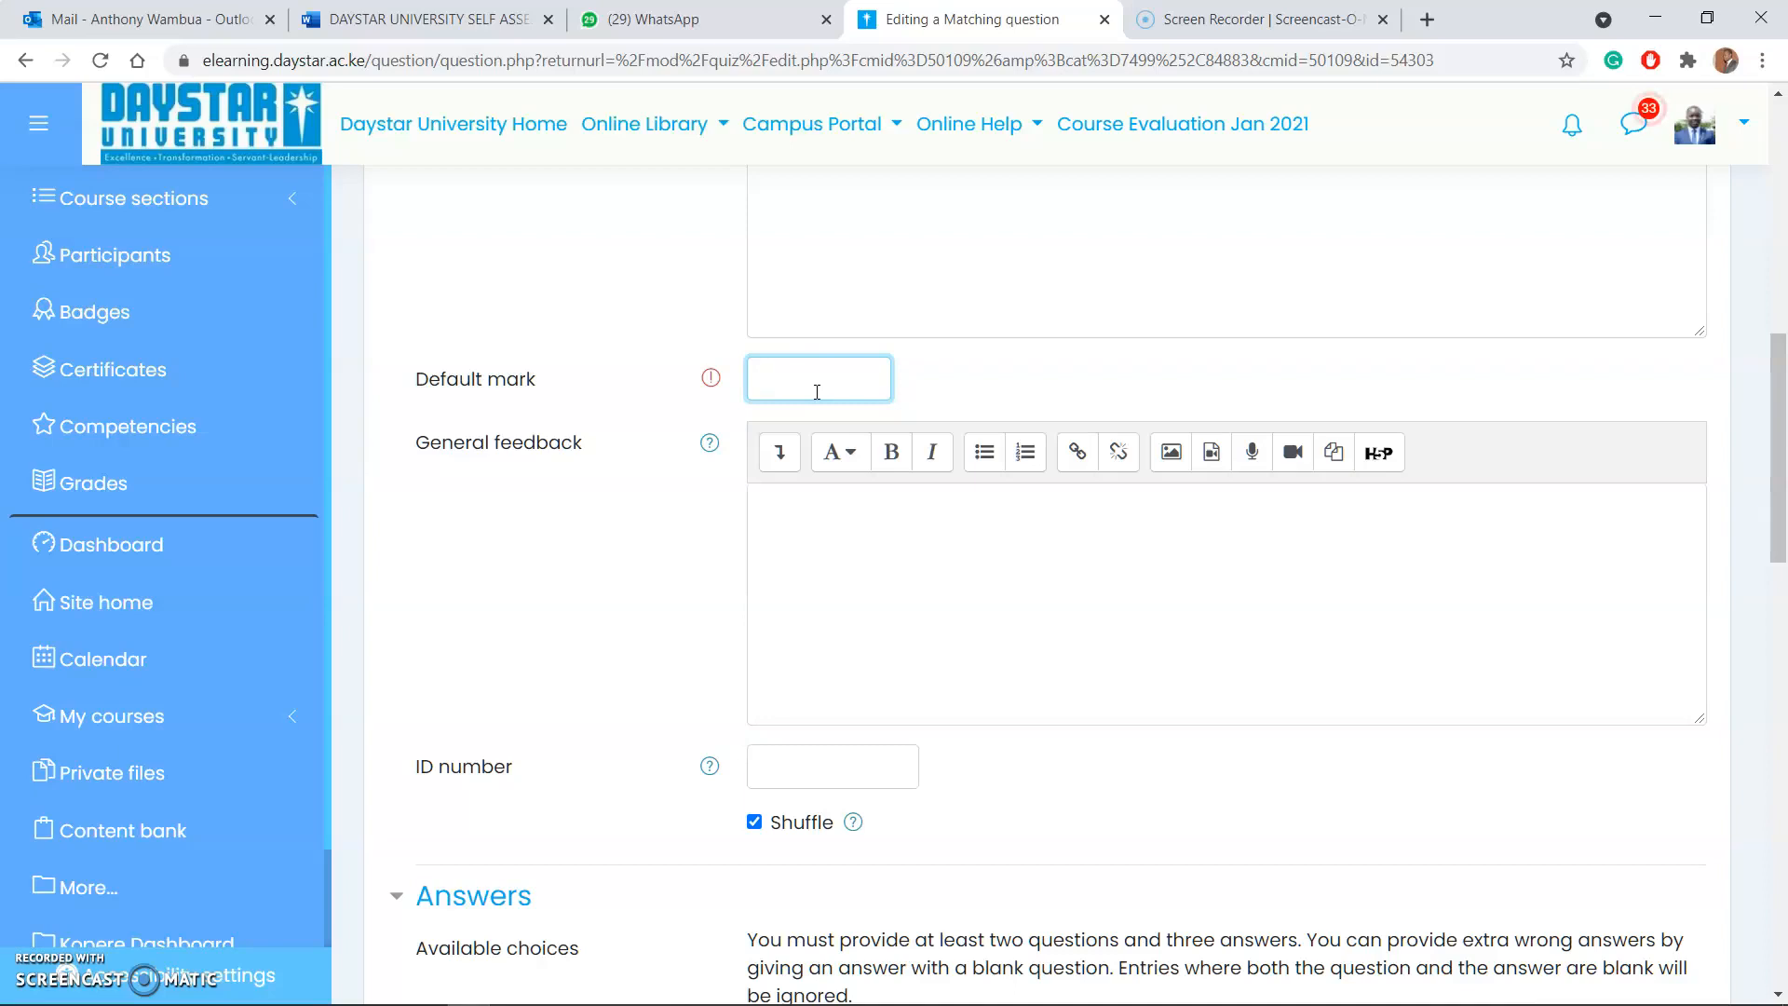
type("4")
Step: Swap the Question 1 pair so the question reads "the first letter of the alphabet" and the answer is "A"
scroll(817, 508, "down", 5)
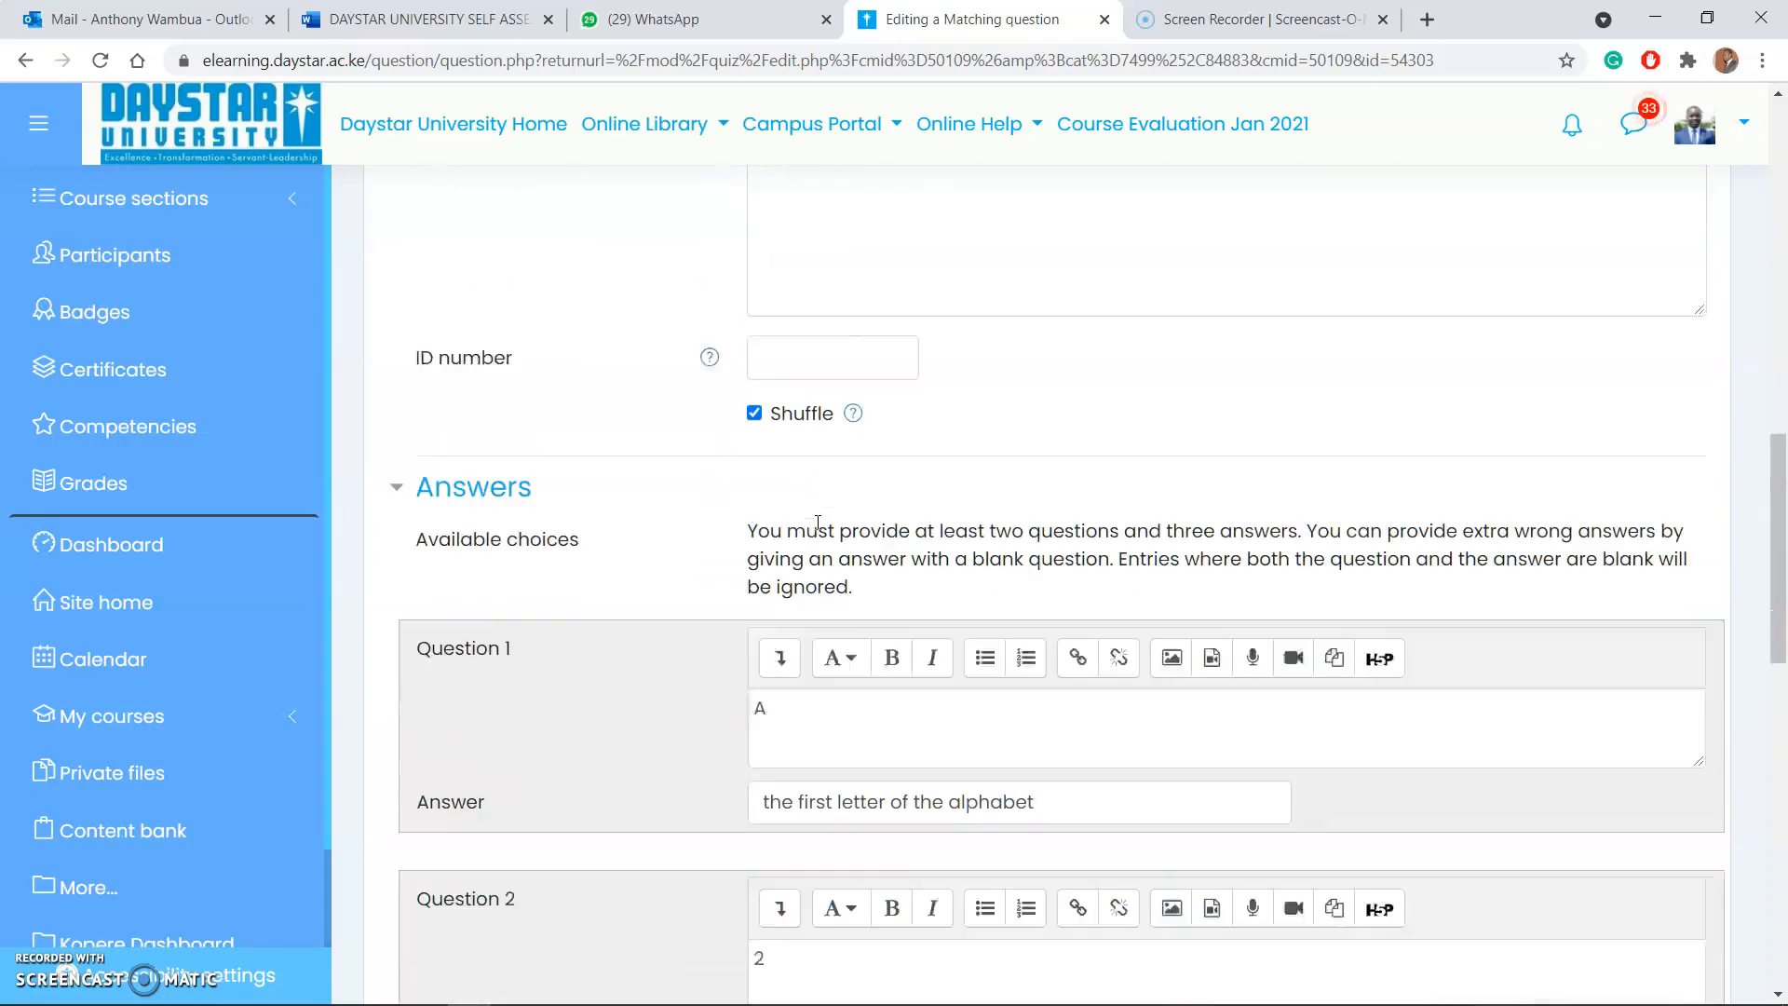
scroll(892, 466, "down", 2)
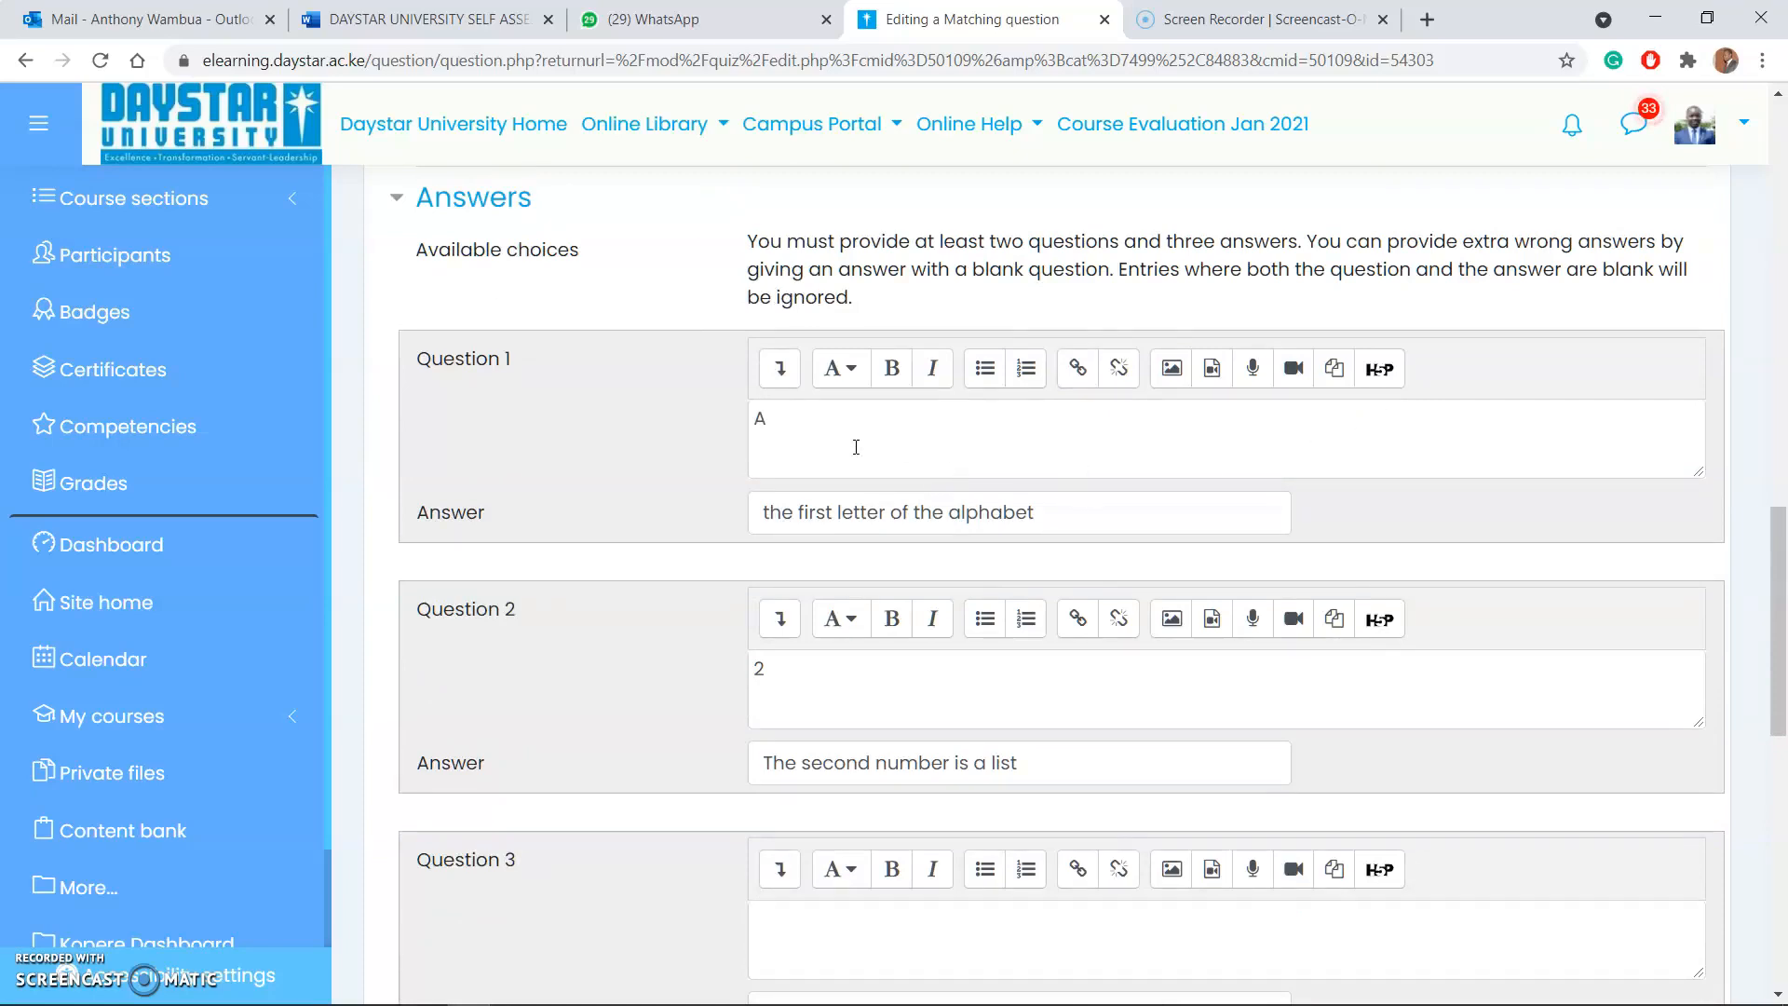
scroll(812, 414, "down", 1)
left_click_drag(953, 330, 730, 323)
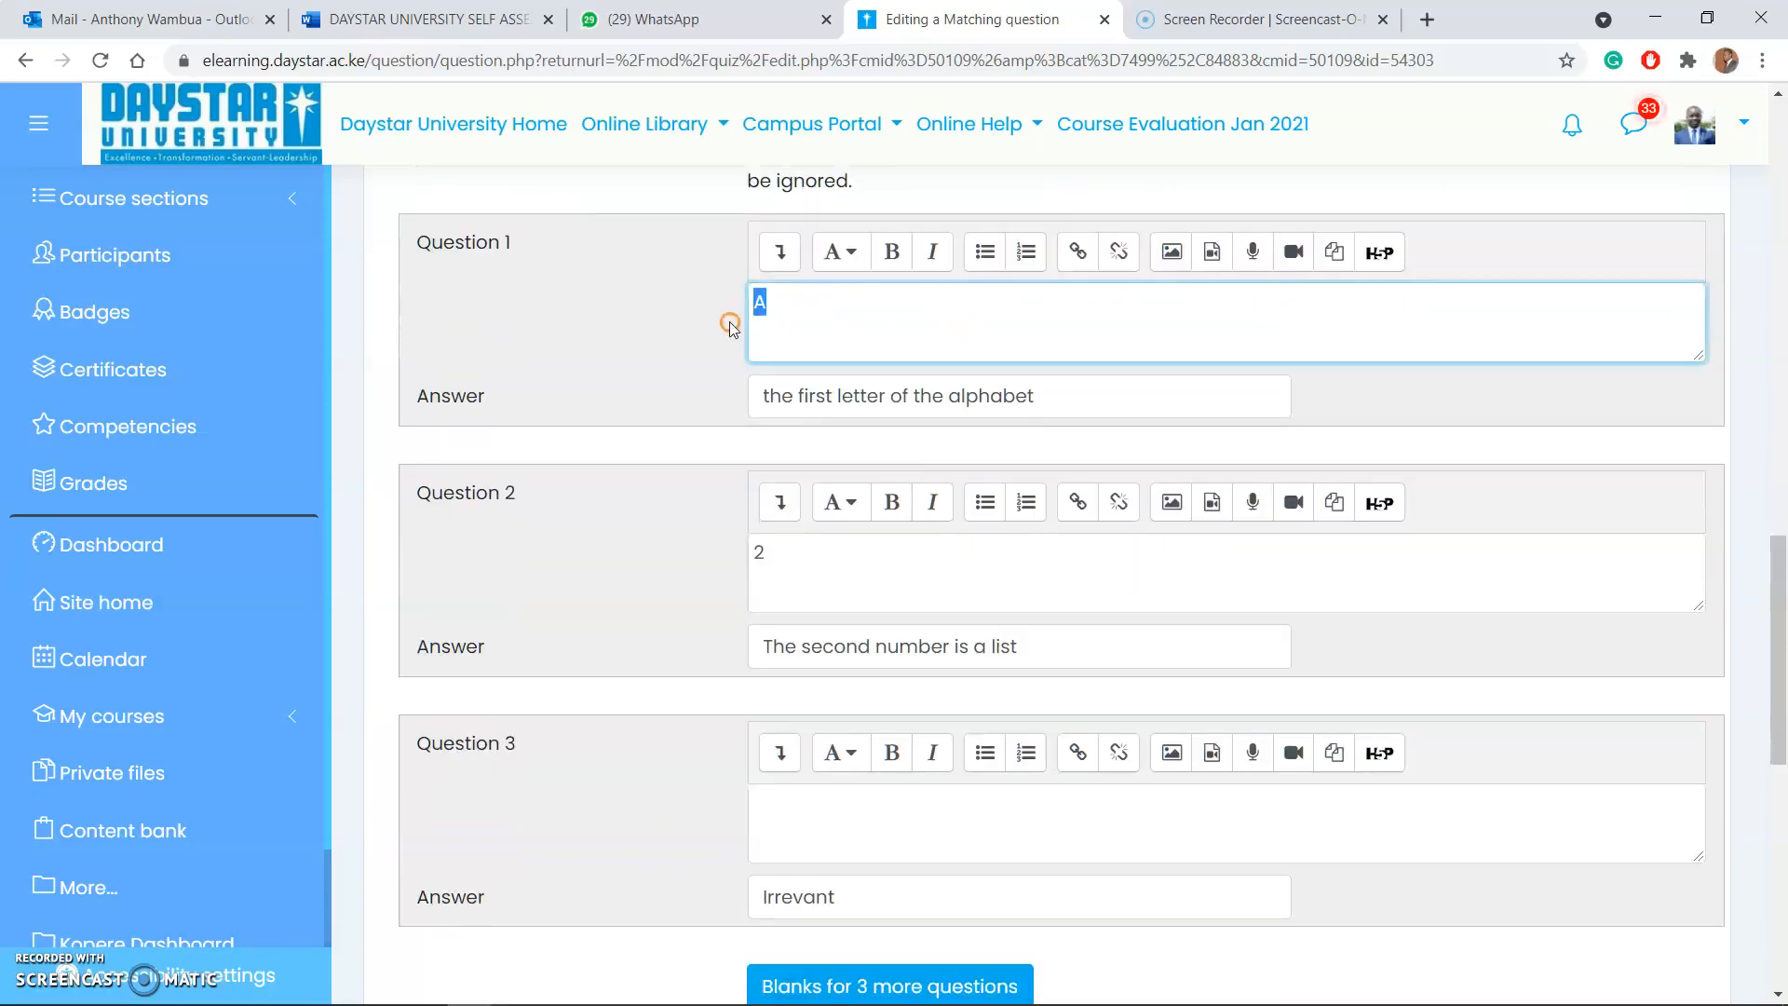
left_click_drag(1174, 395, 873, 398)
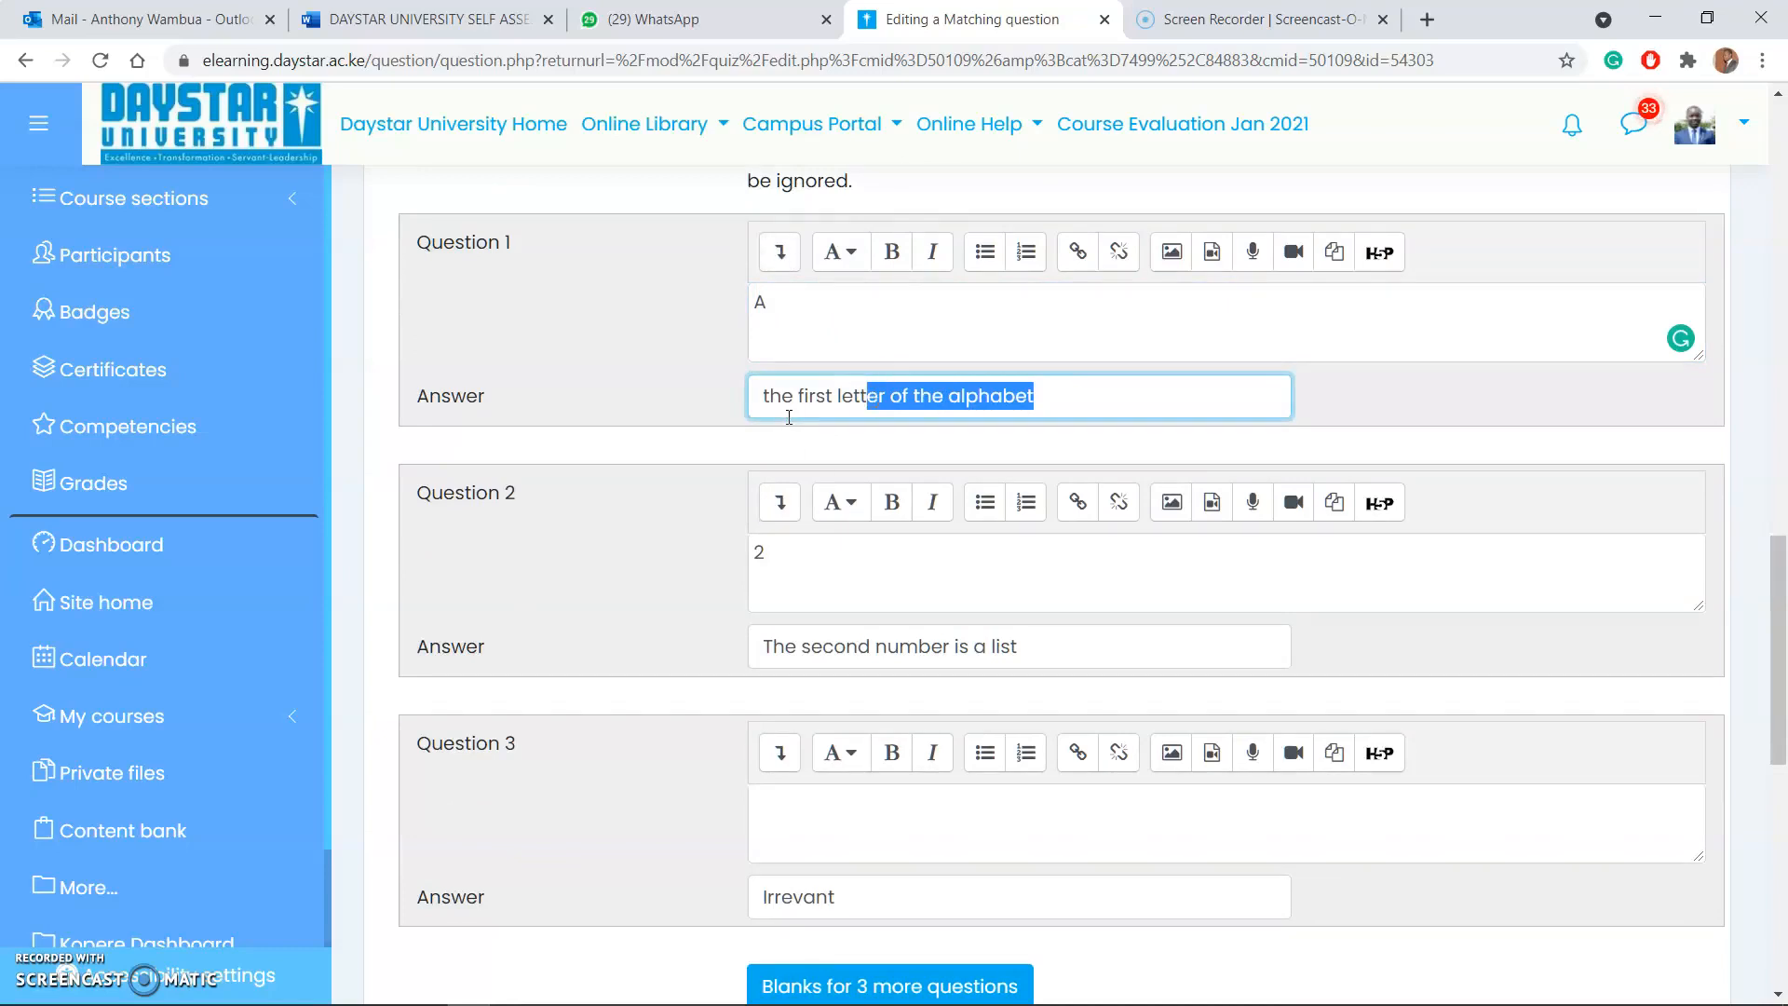
left_click_drag(1056, 404, 747, 400)
key("ctrl+c")
key("BackSpace")
left_click(803, 302)
key("ctrl+v")
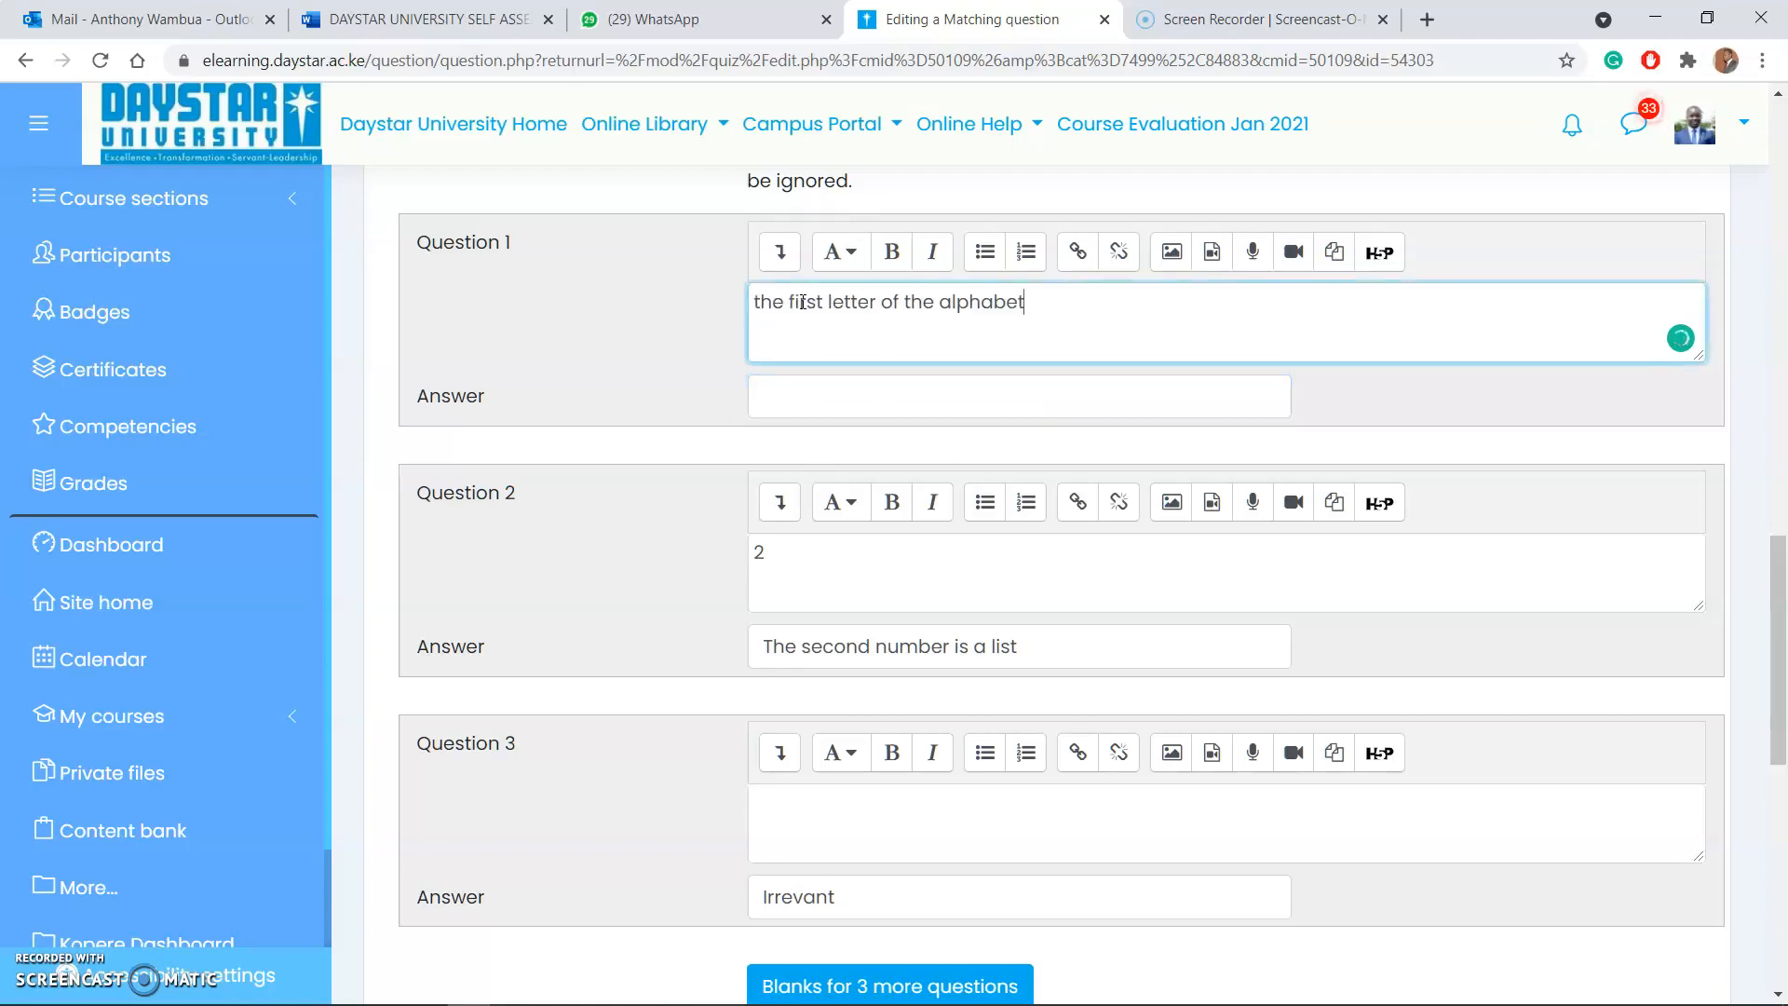
left_click(823, 397)
type("A")
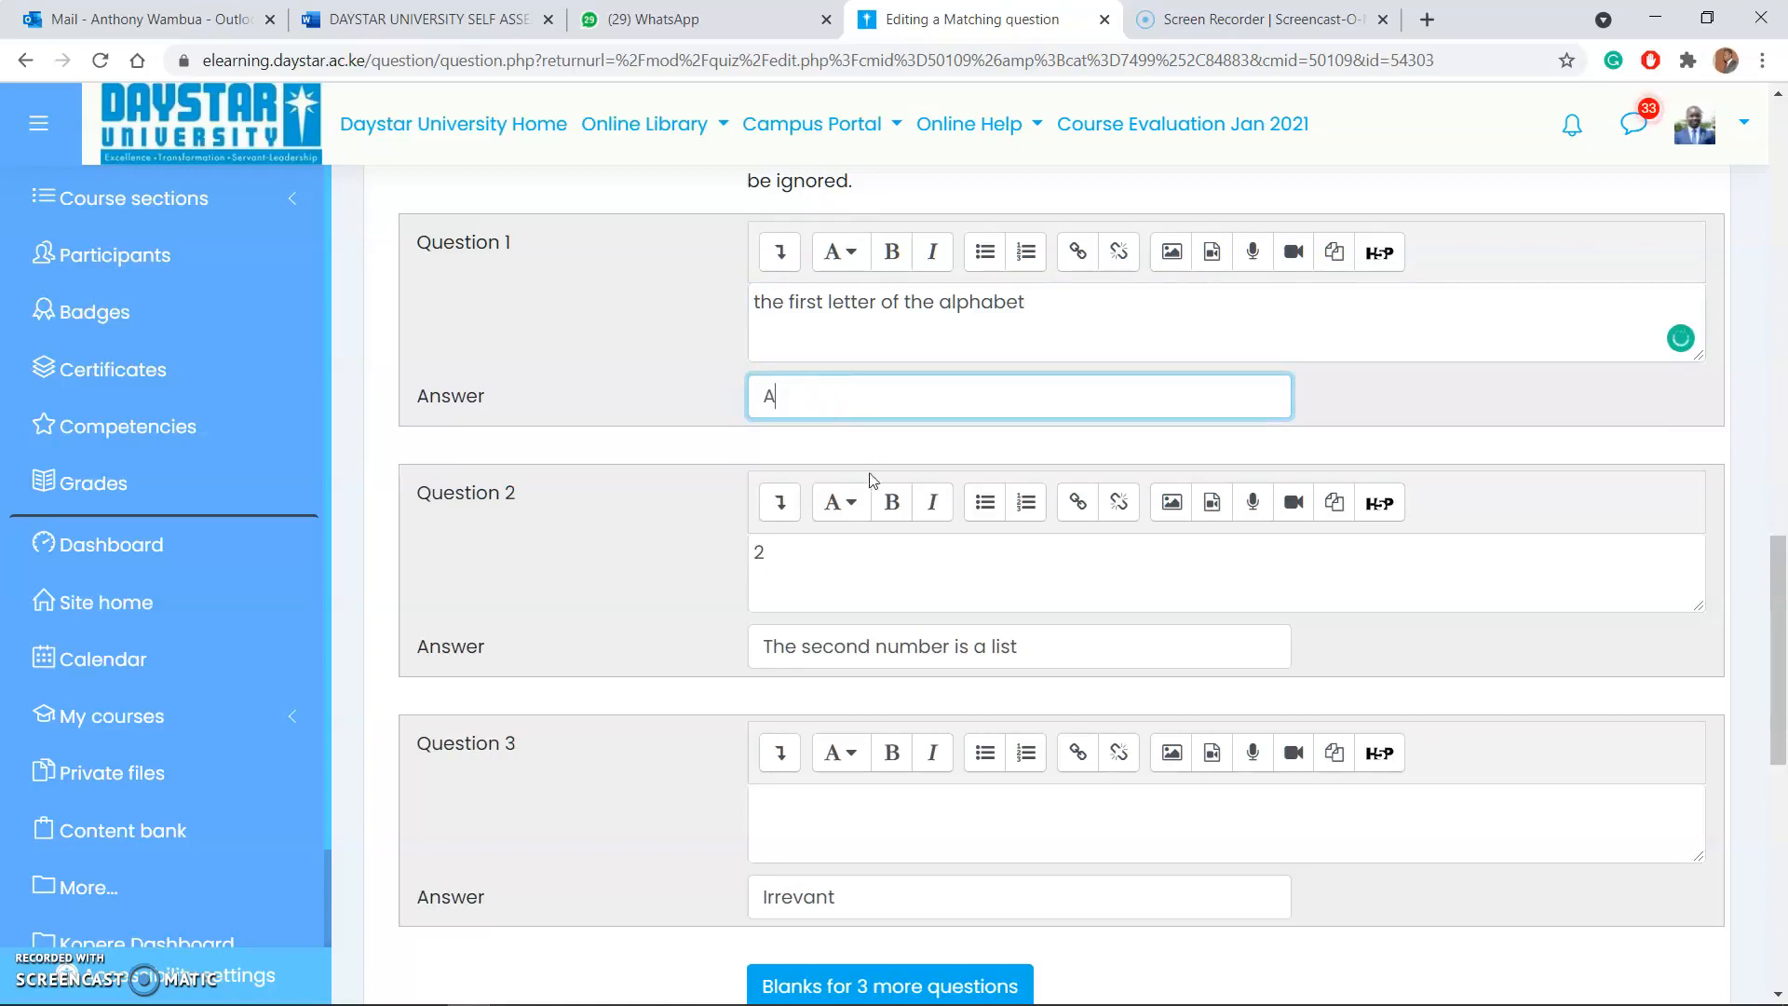
Step: Swap the Question 2 pair to question "The second number is a list" with answer "2", and save the matching question
left_click(813, 549)
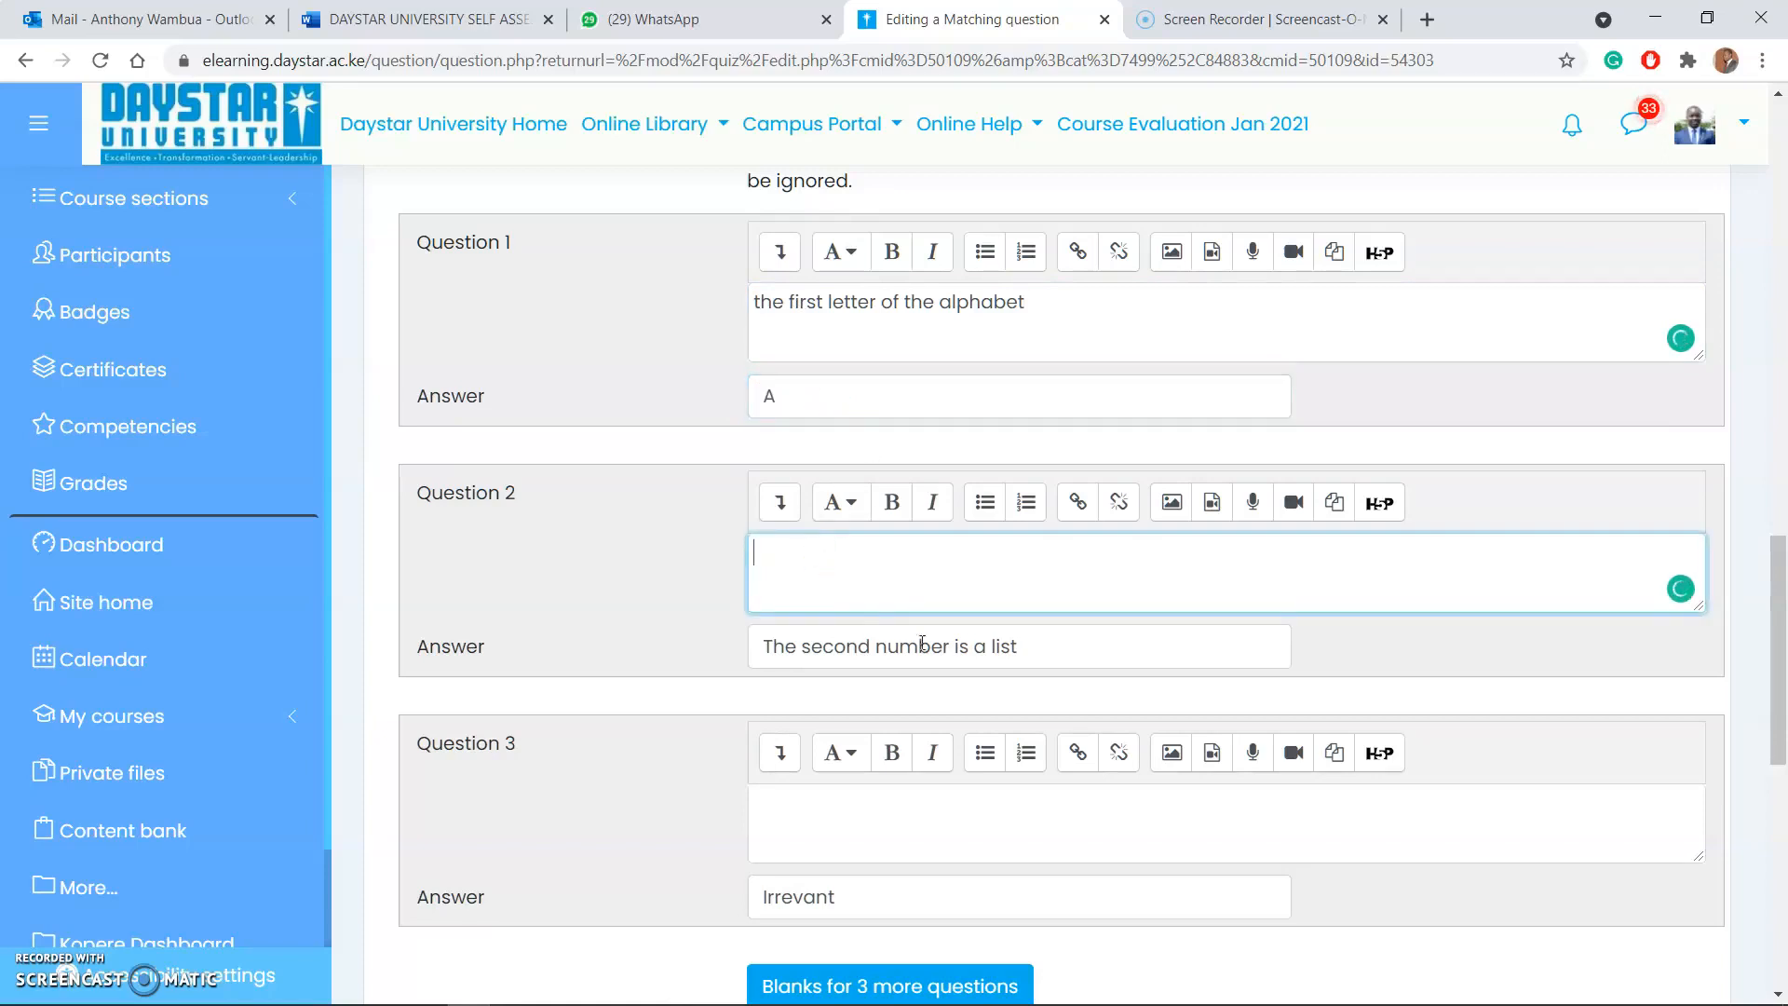
left_click_drag(1044, 649, 771, 647)
key("ctrl+x")
left_click(796, 555)
key("ctrl+v")
left_click(811, 651)
type("2")
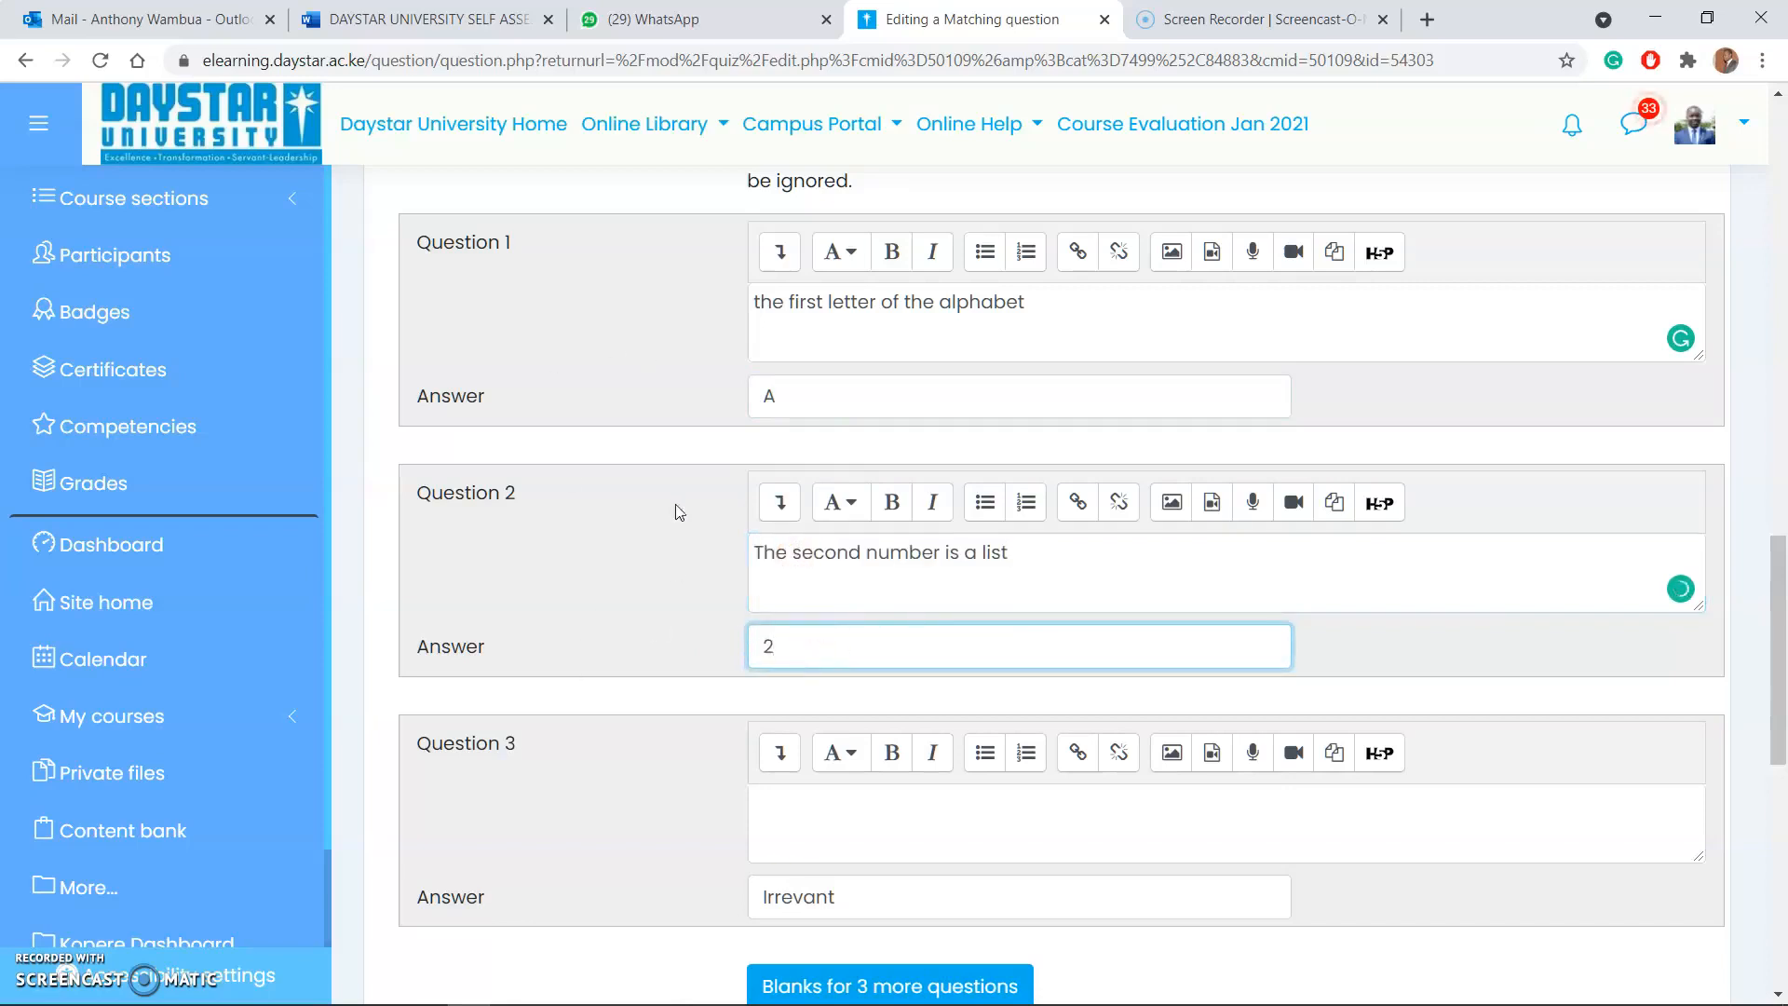
scroll(678, 507, "down", 9)
left_click(850, 550)
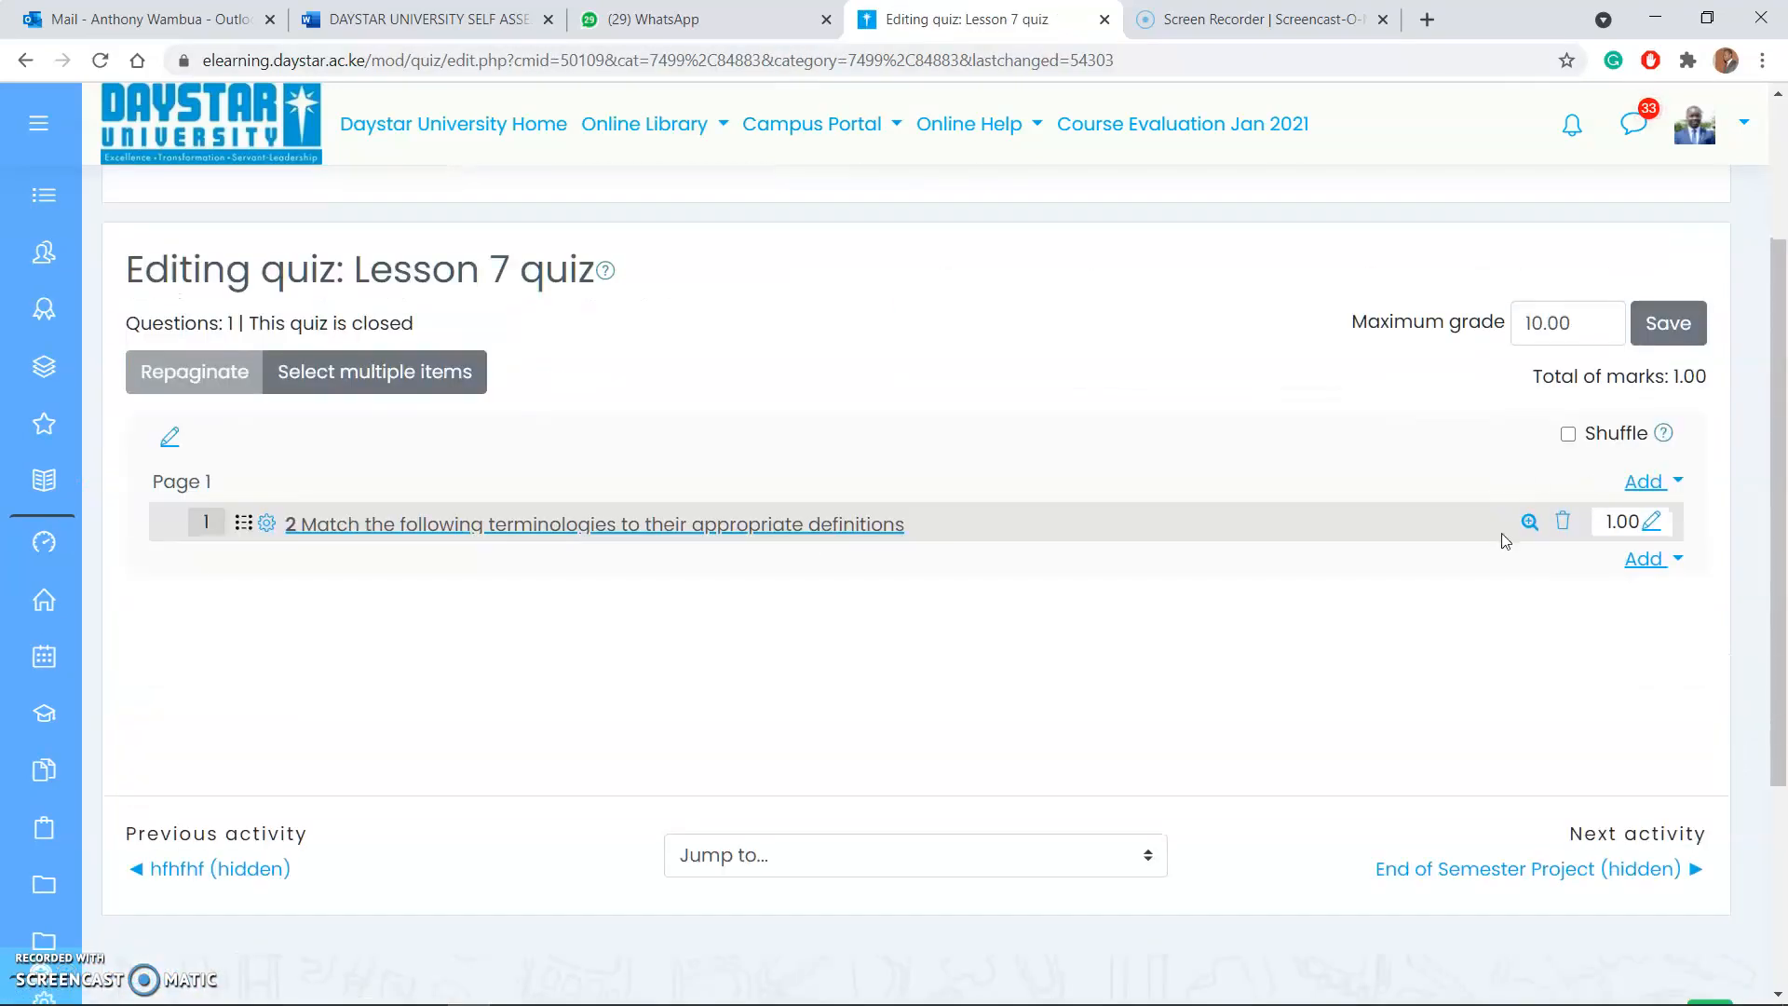
Step: Preview the matching question, match "The second number is a list" with 2, and close the preview window
left_click(1529, 521)
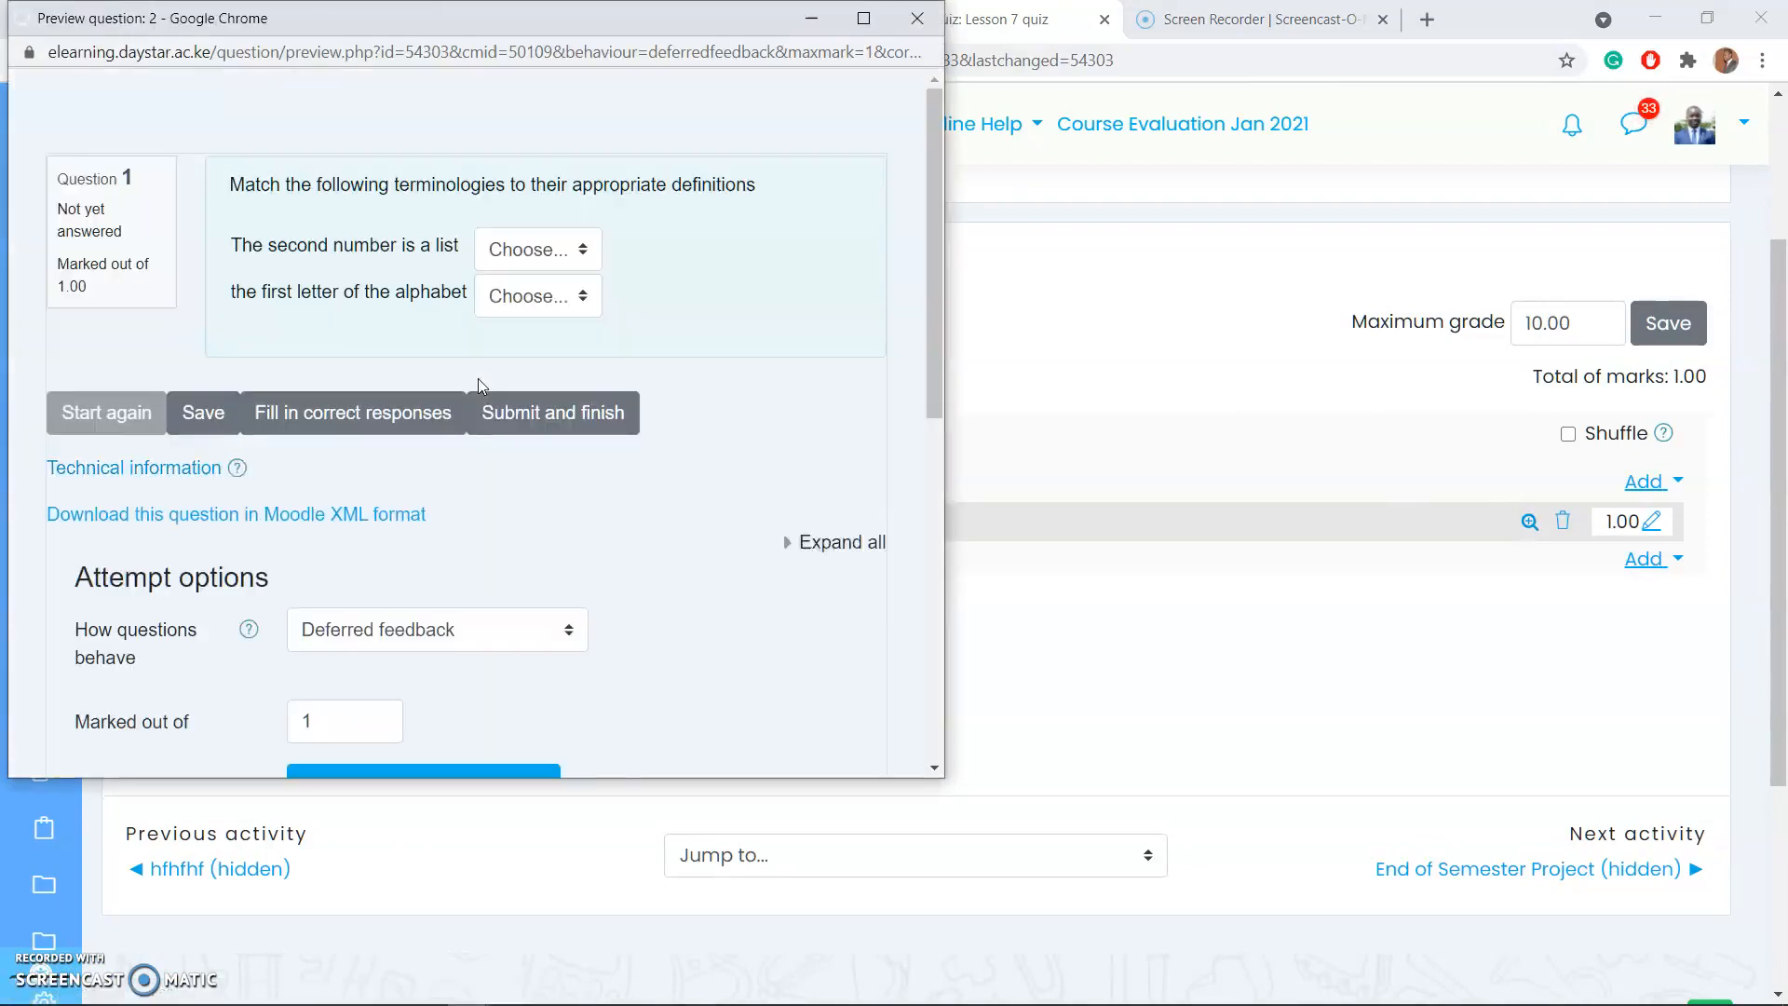
left_click(537, 244)
left_click(521, 323)
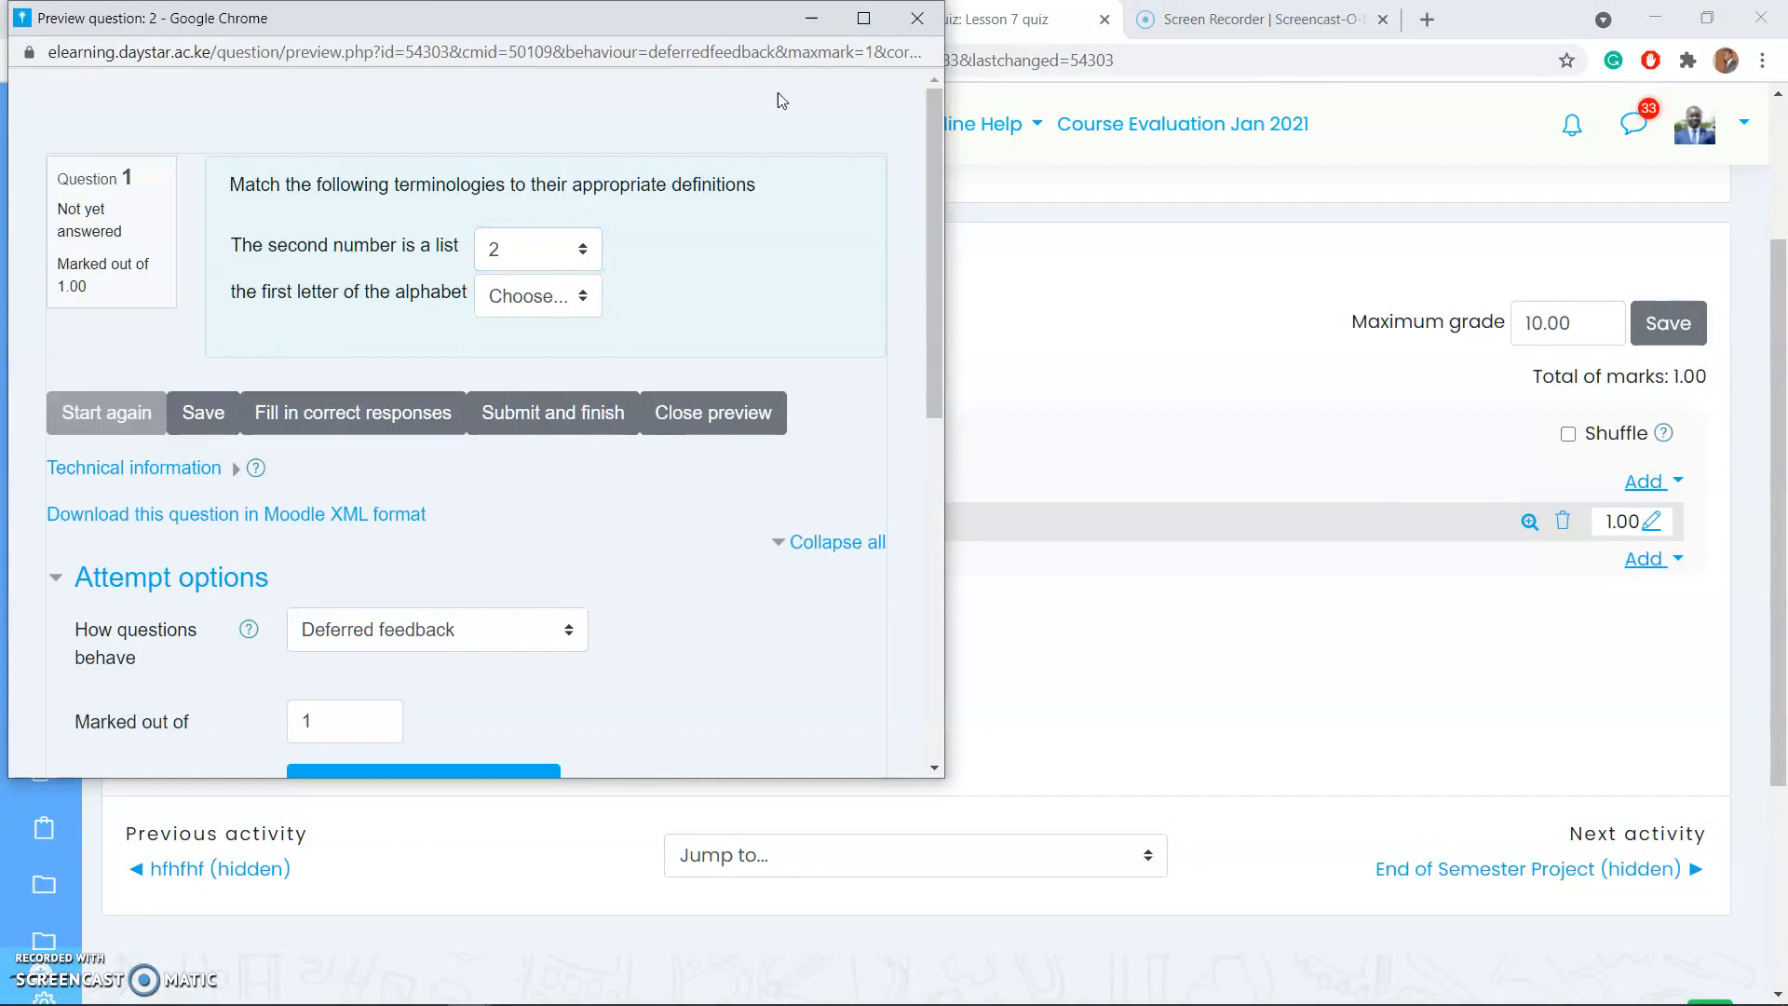
left_click(917, 20)
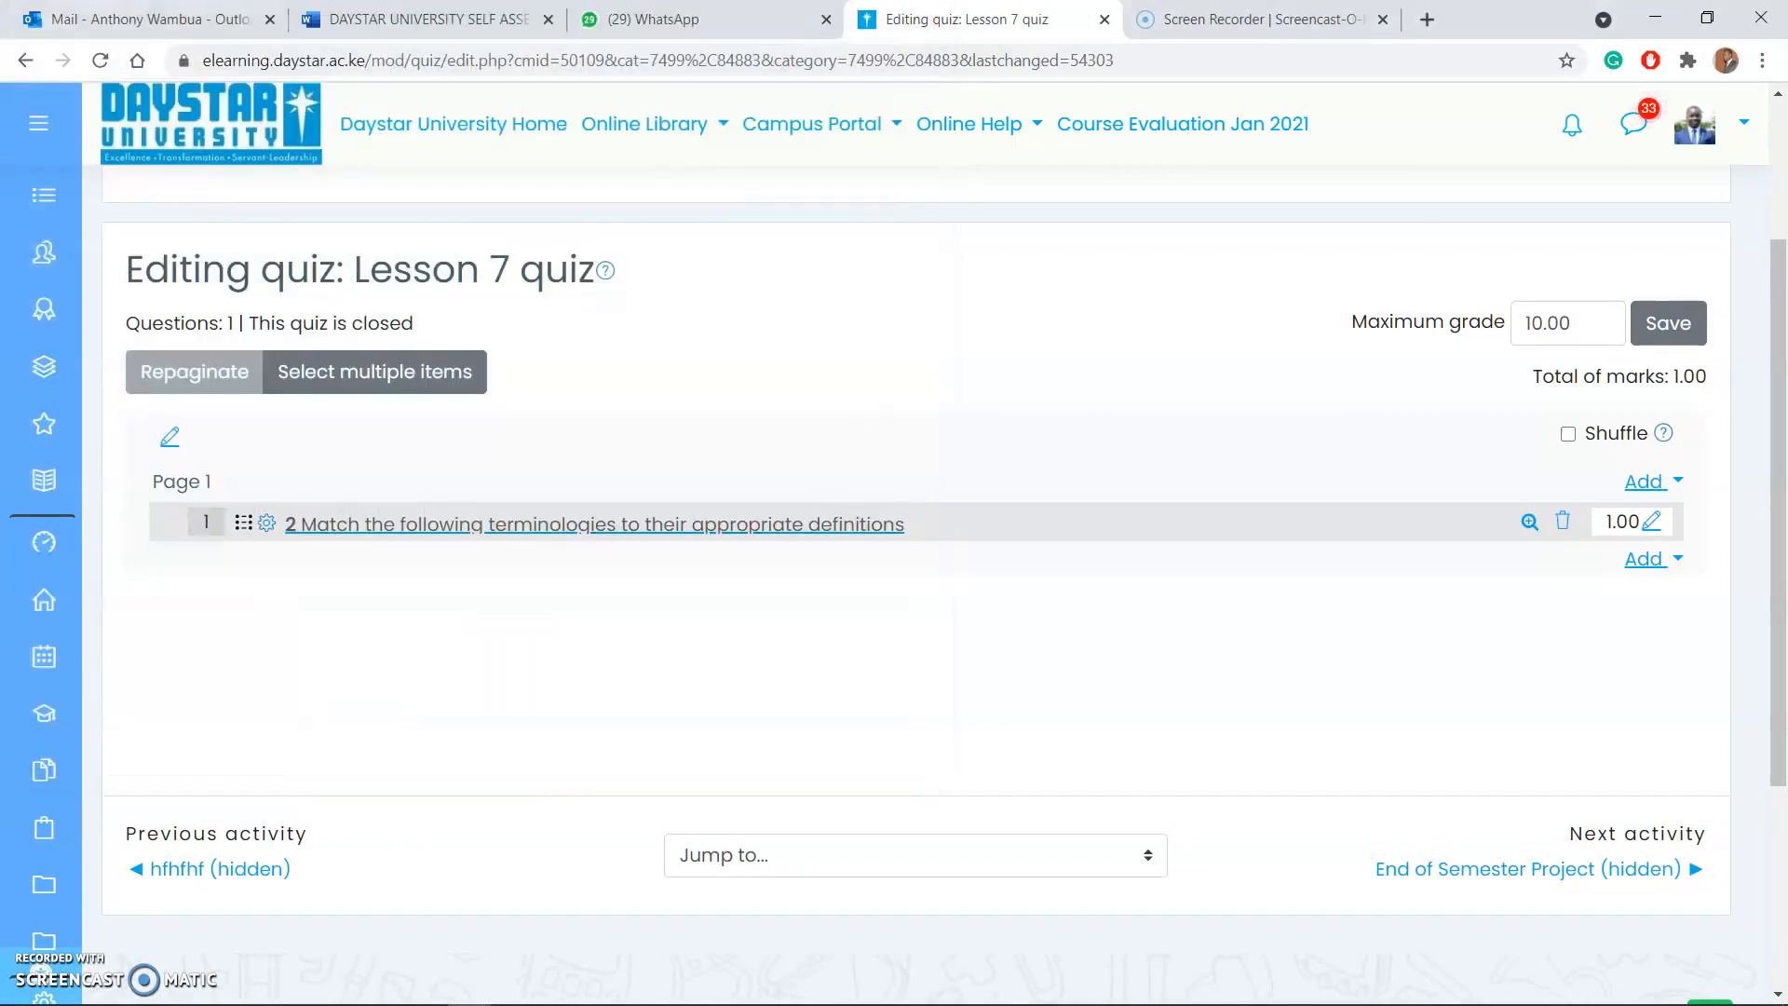
Step: Add a new question of type Ordering after the matching question on Page 1 of the quiz
left_click(1658, 559)
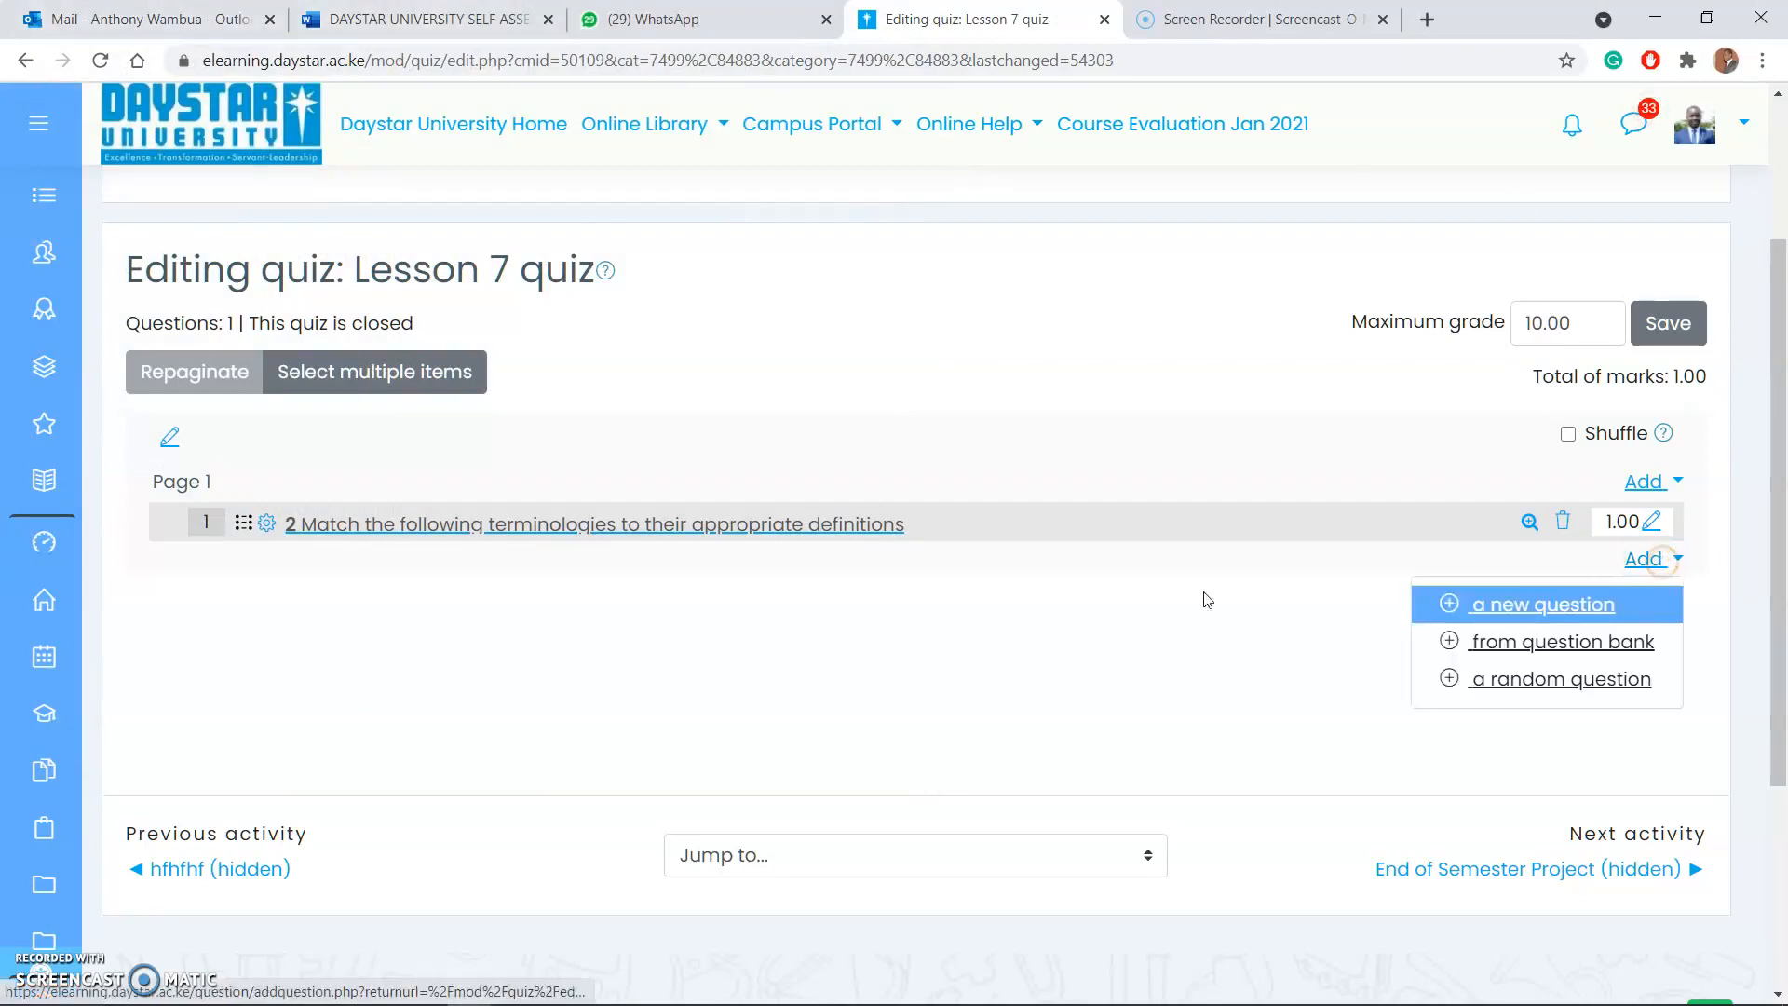
left_click(1544, 607)
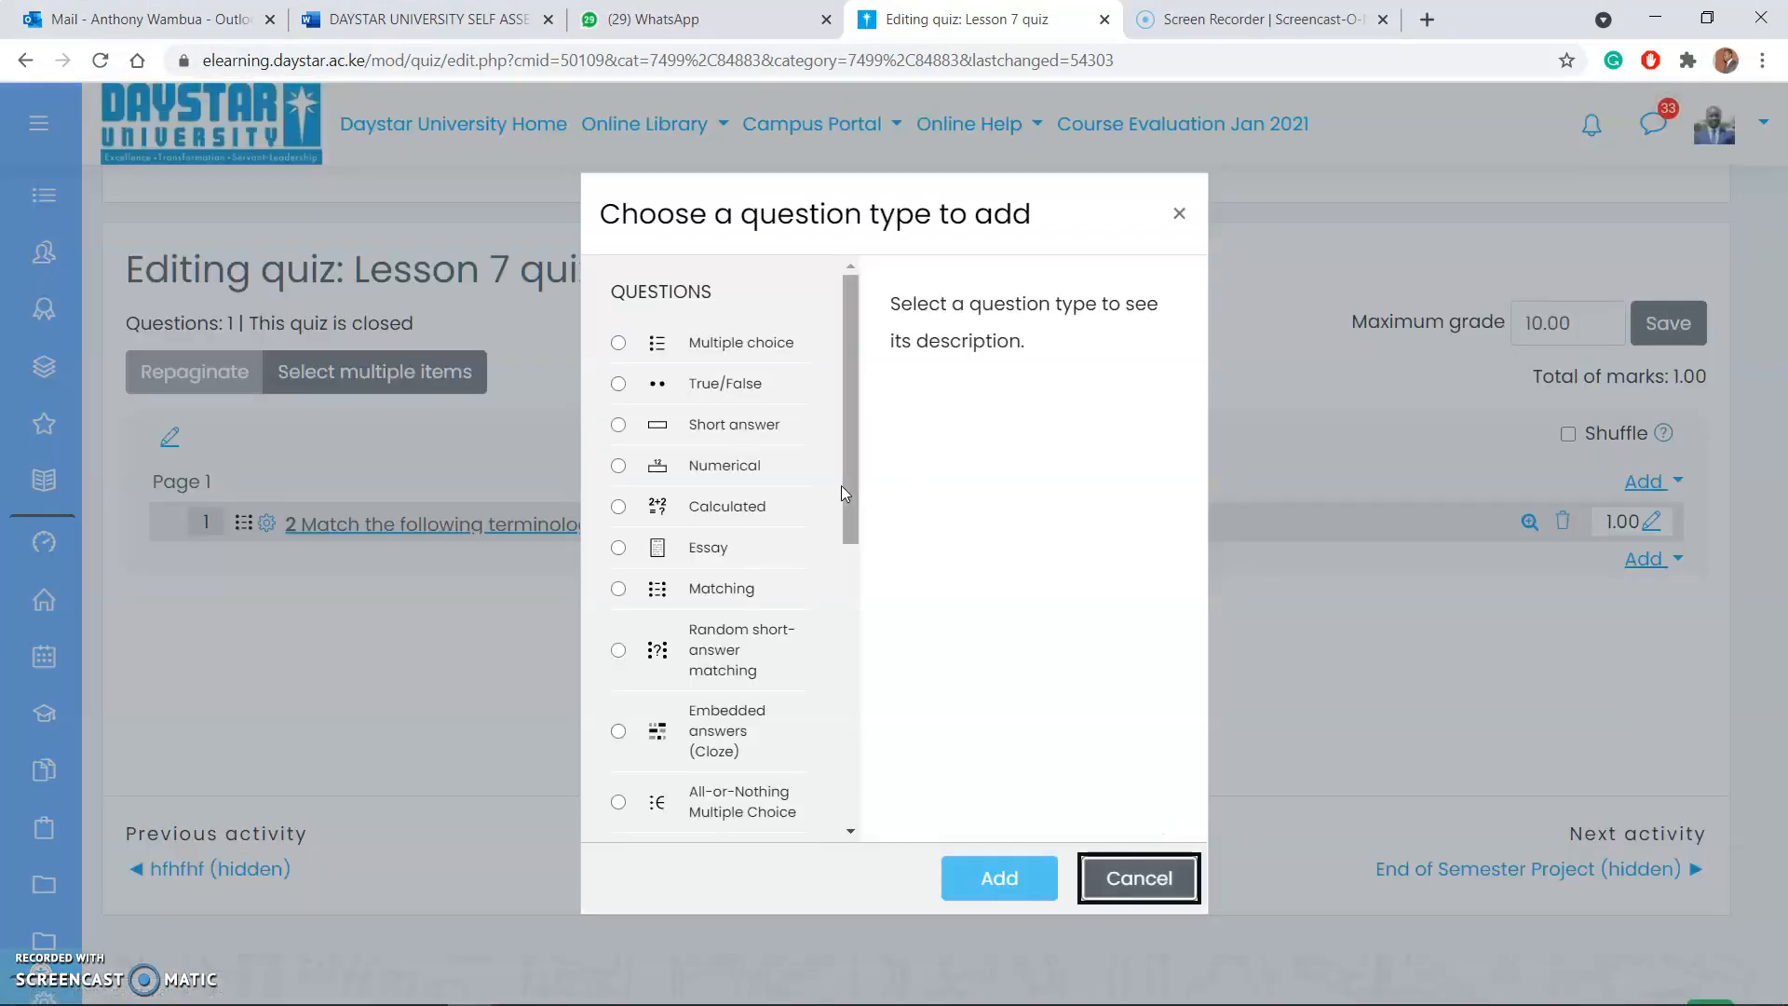
left_click_drag(842, 484, 857, 748)
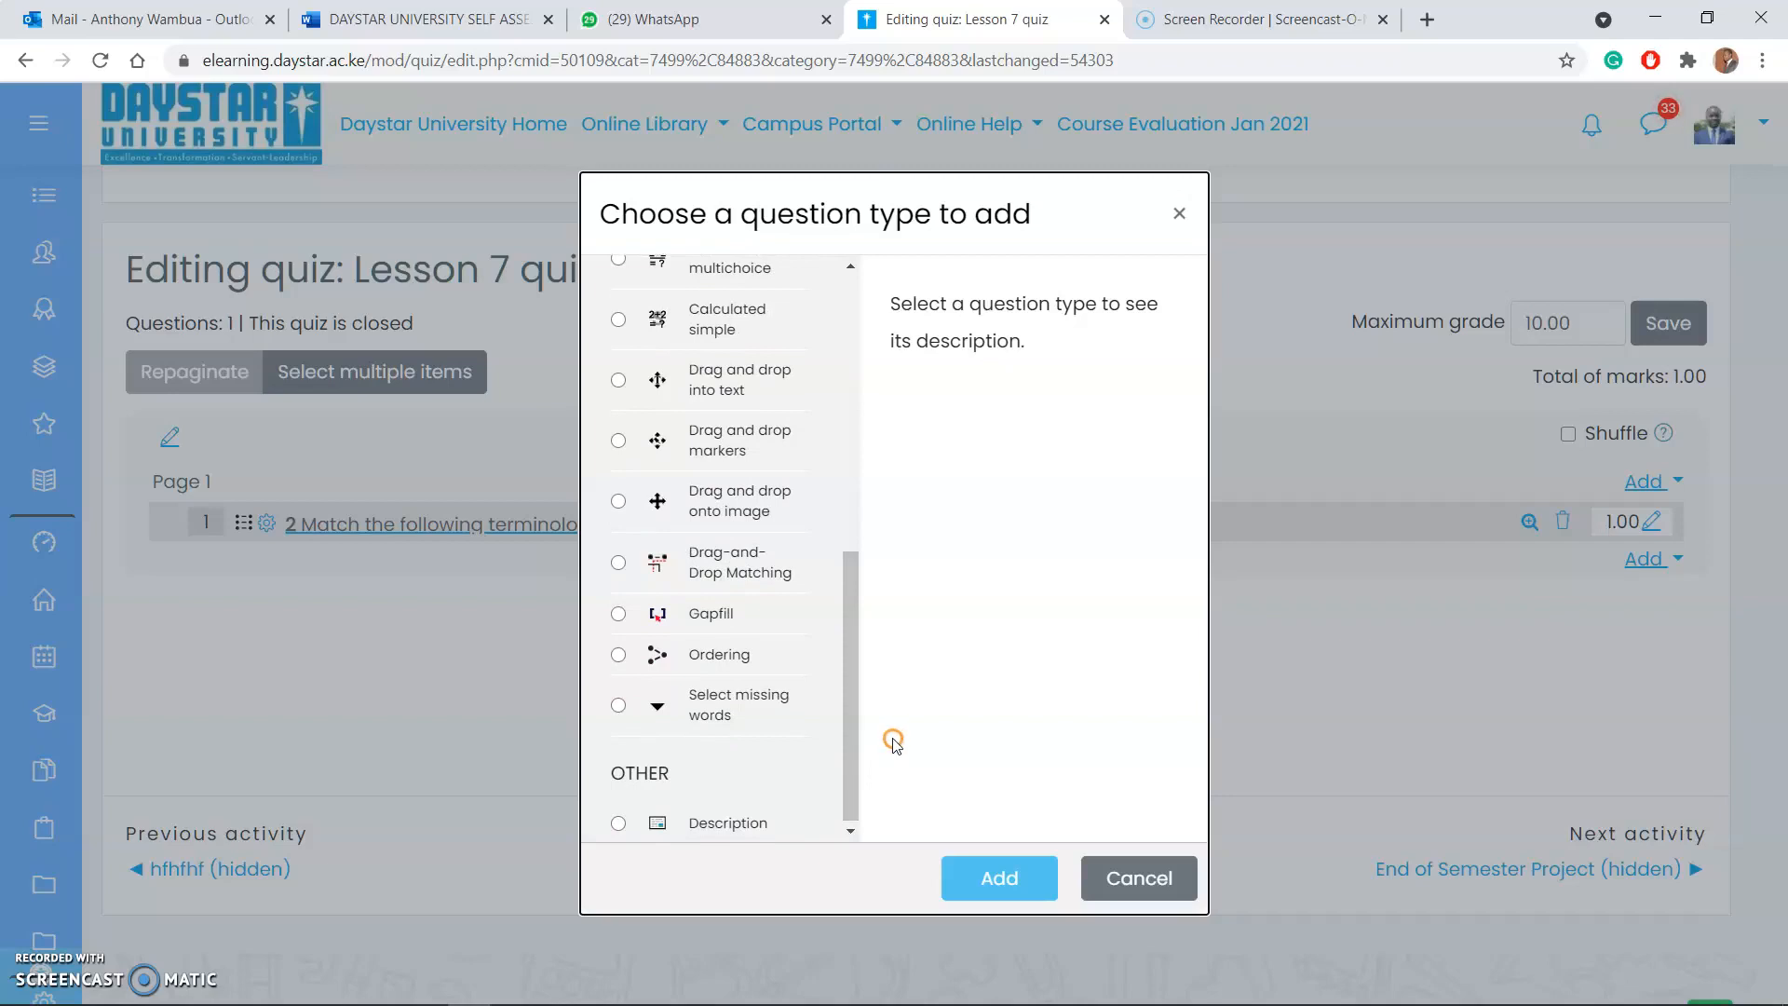
left_click(620, 652)
left_click(974, 878)
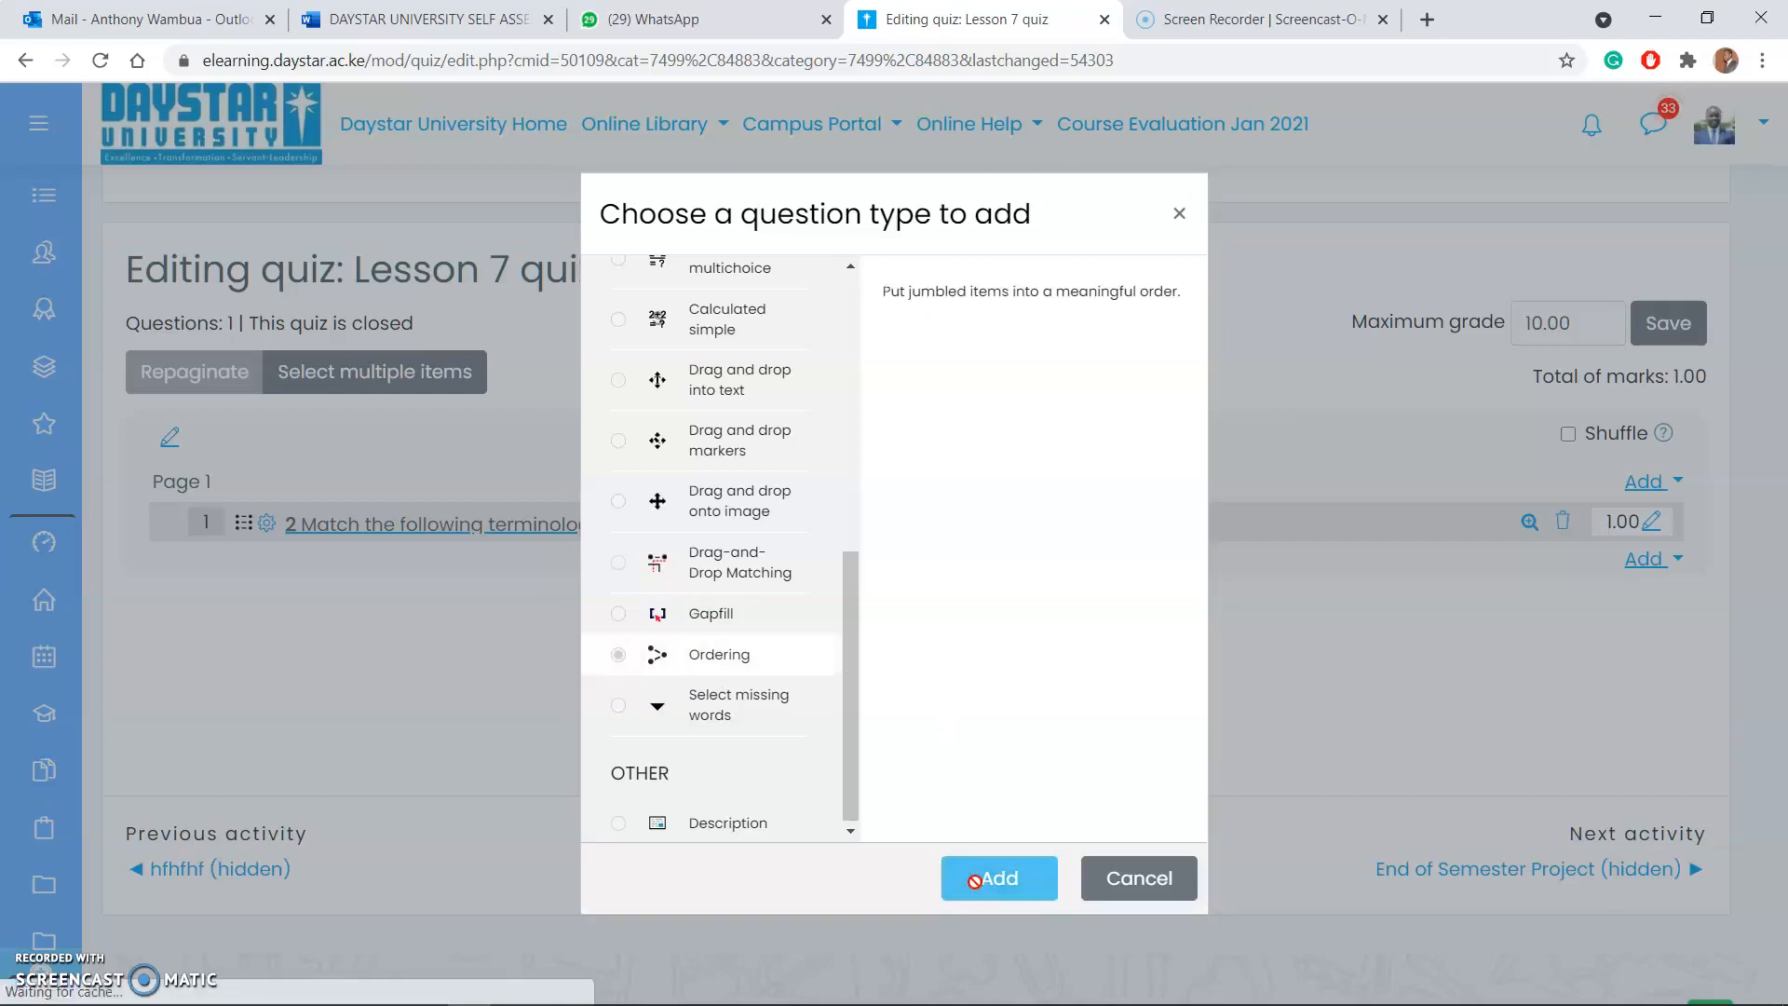
Step: Enter "Order the following starting with the smallest" as the question text of the ordering question
scroll(986, 857, "down", 7)
scroll(939, 836, "down", 7)
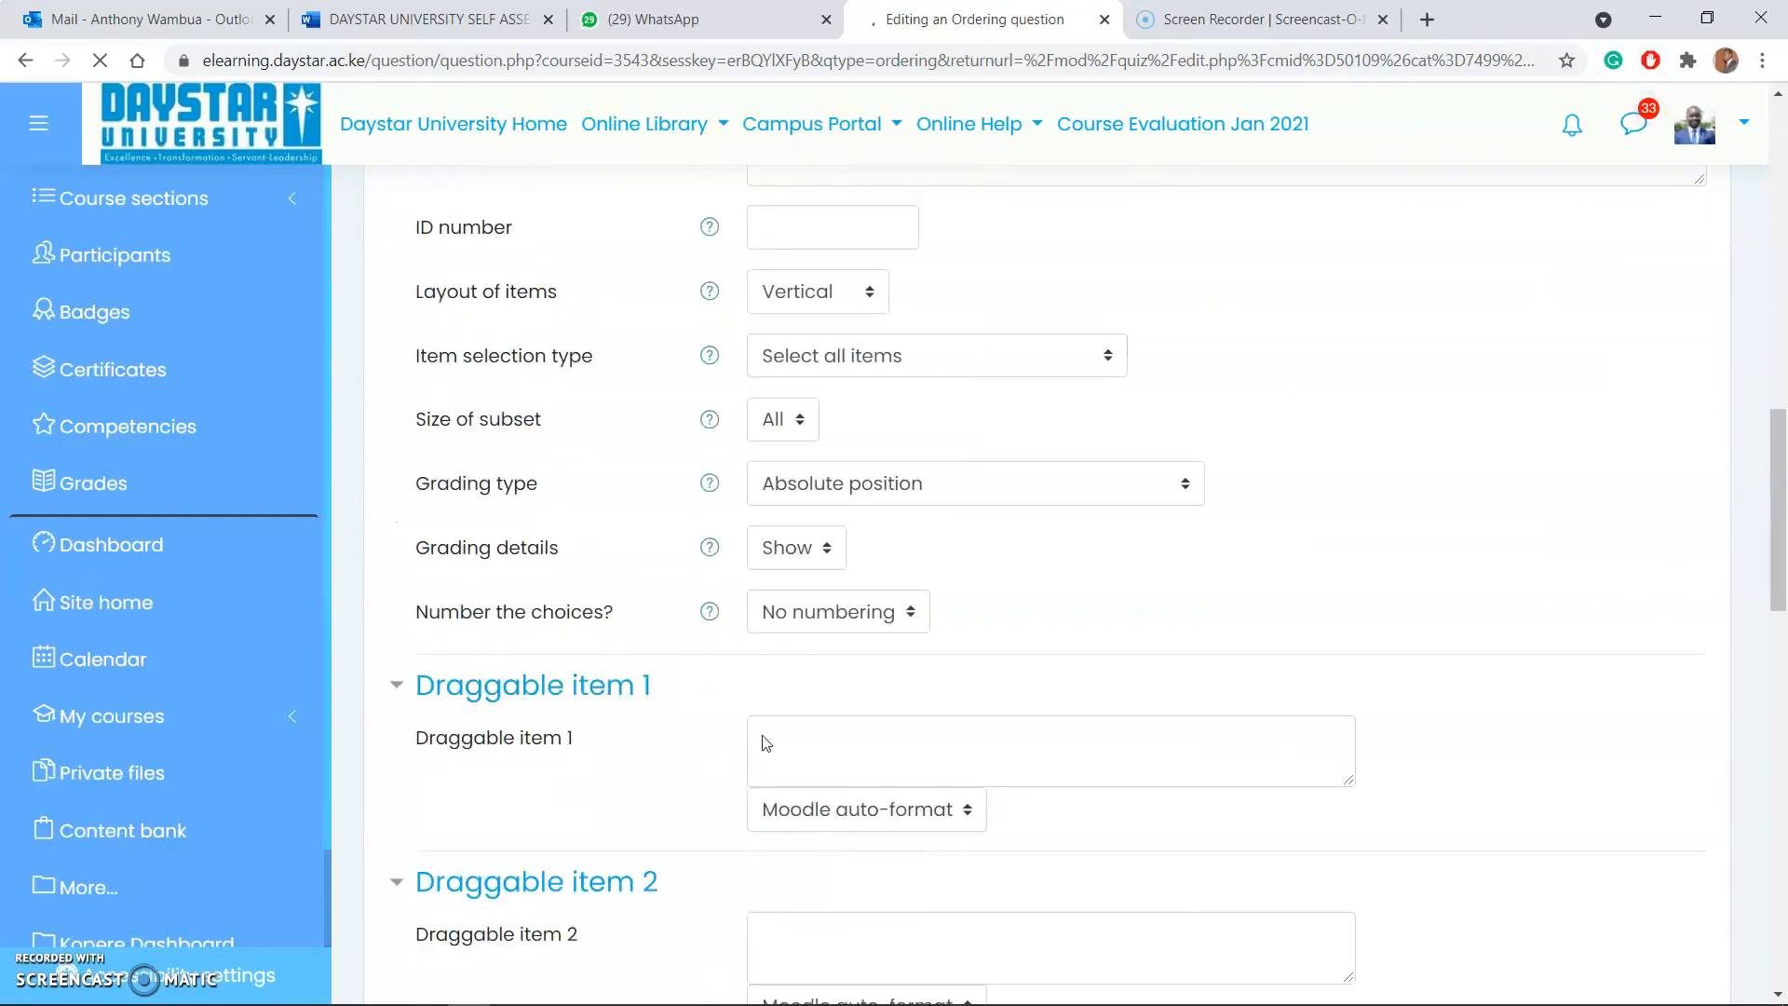
scroll(711, 723, "down", 2)
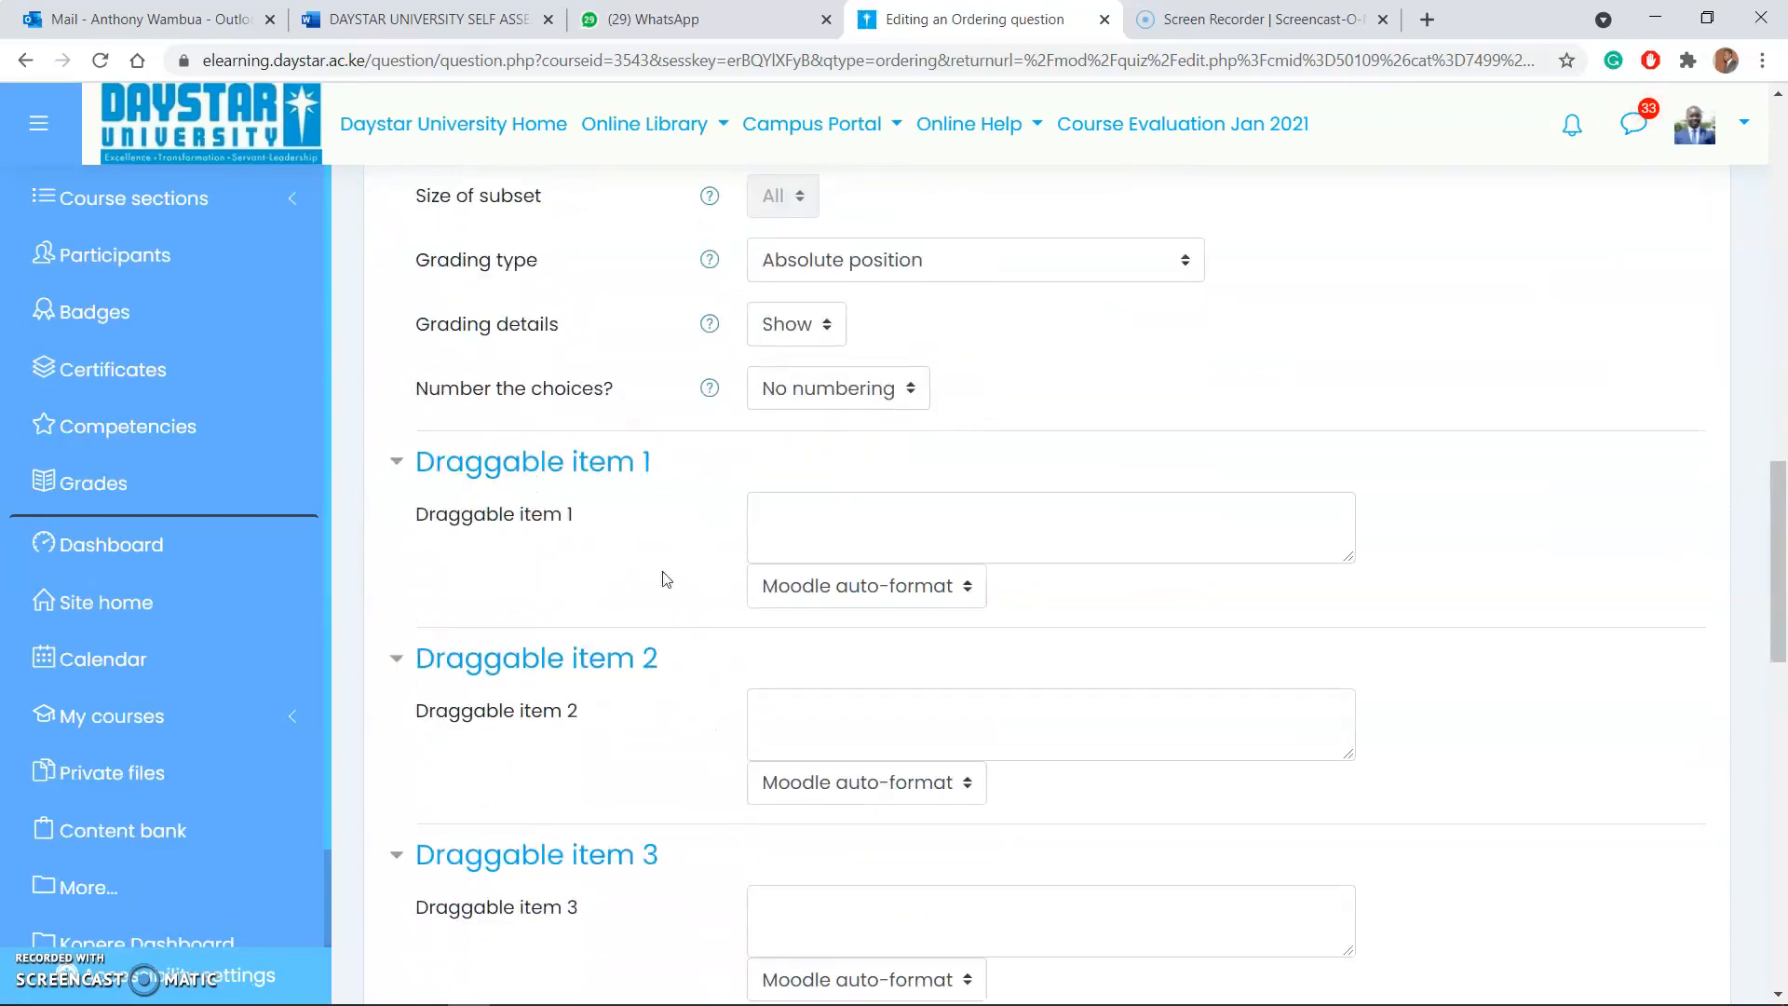
scroll(800, 651, "down", 4)
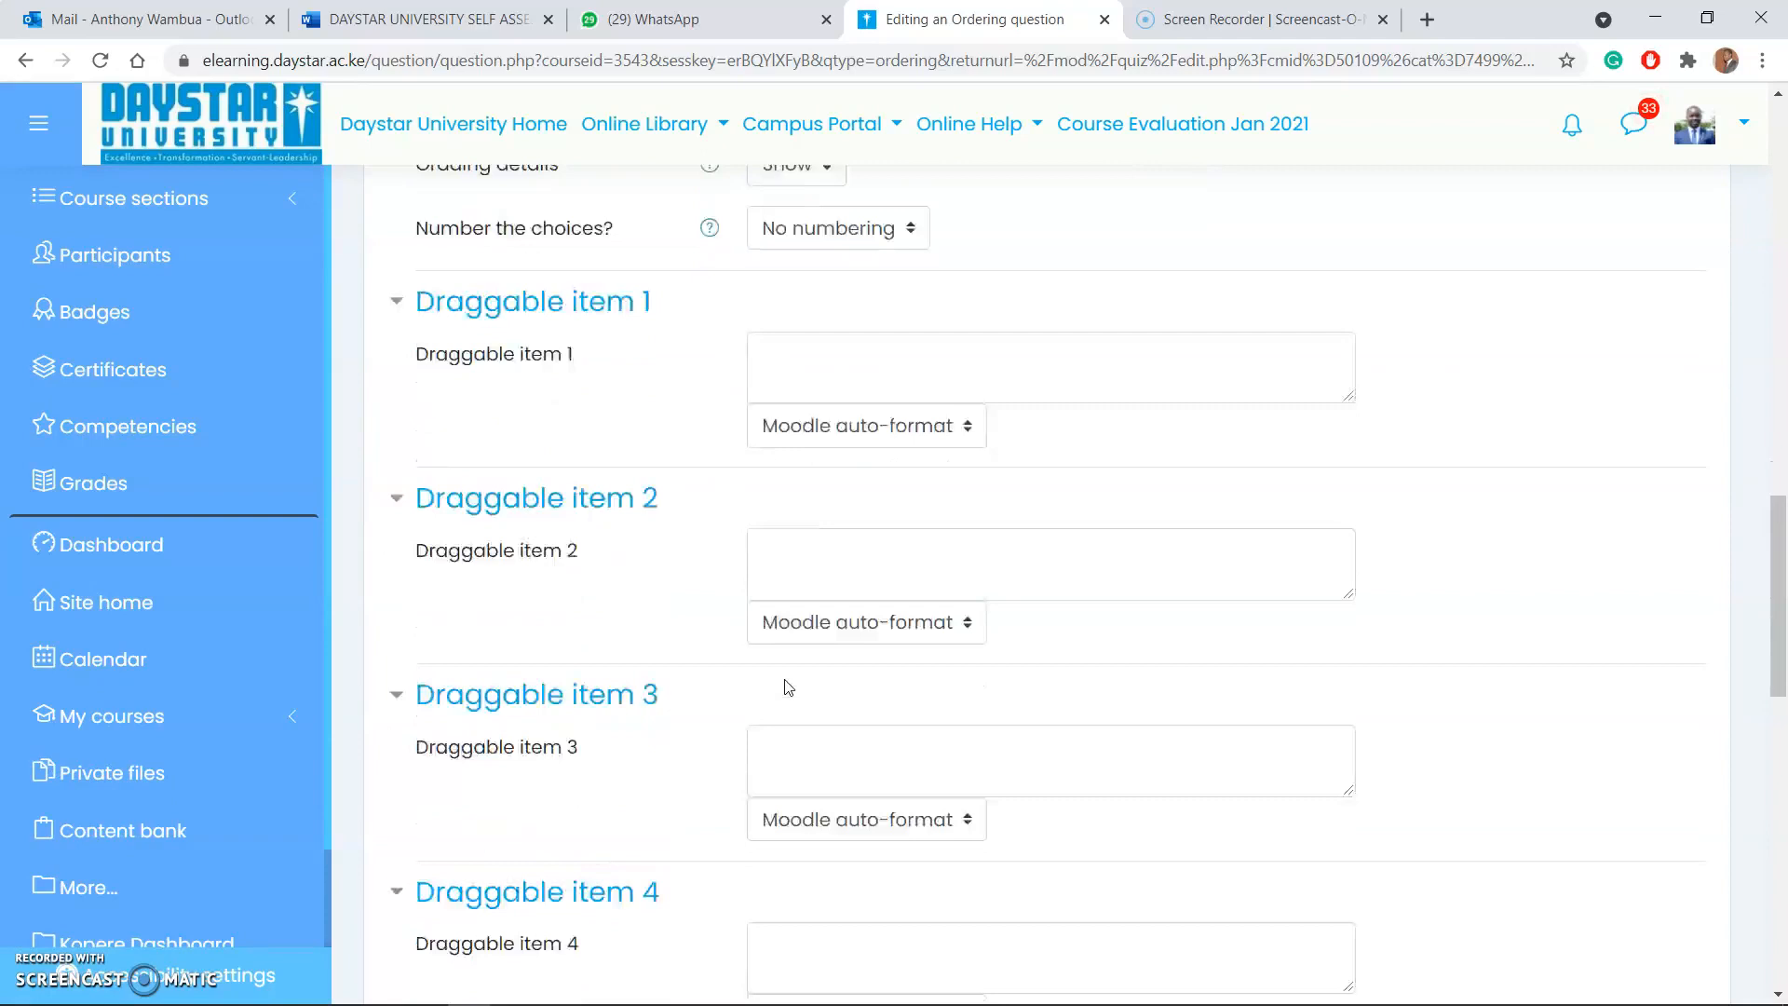
scroll(787, 687, "up", 11)
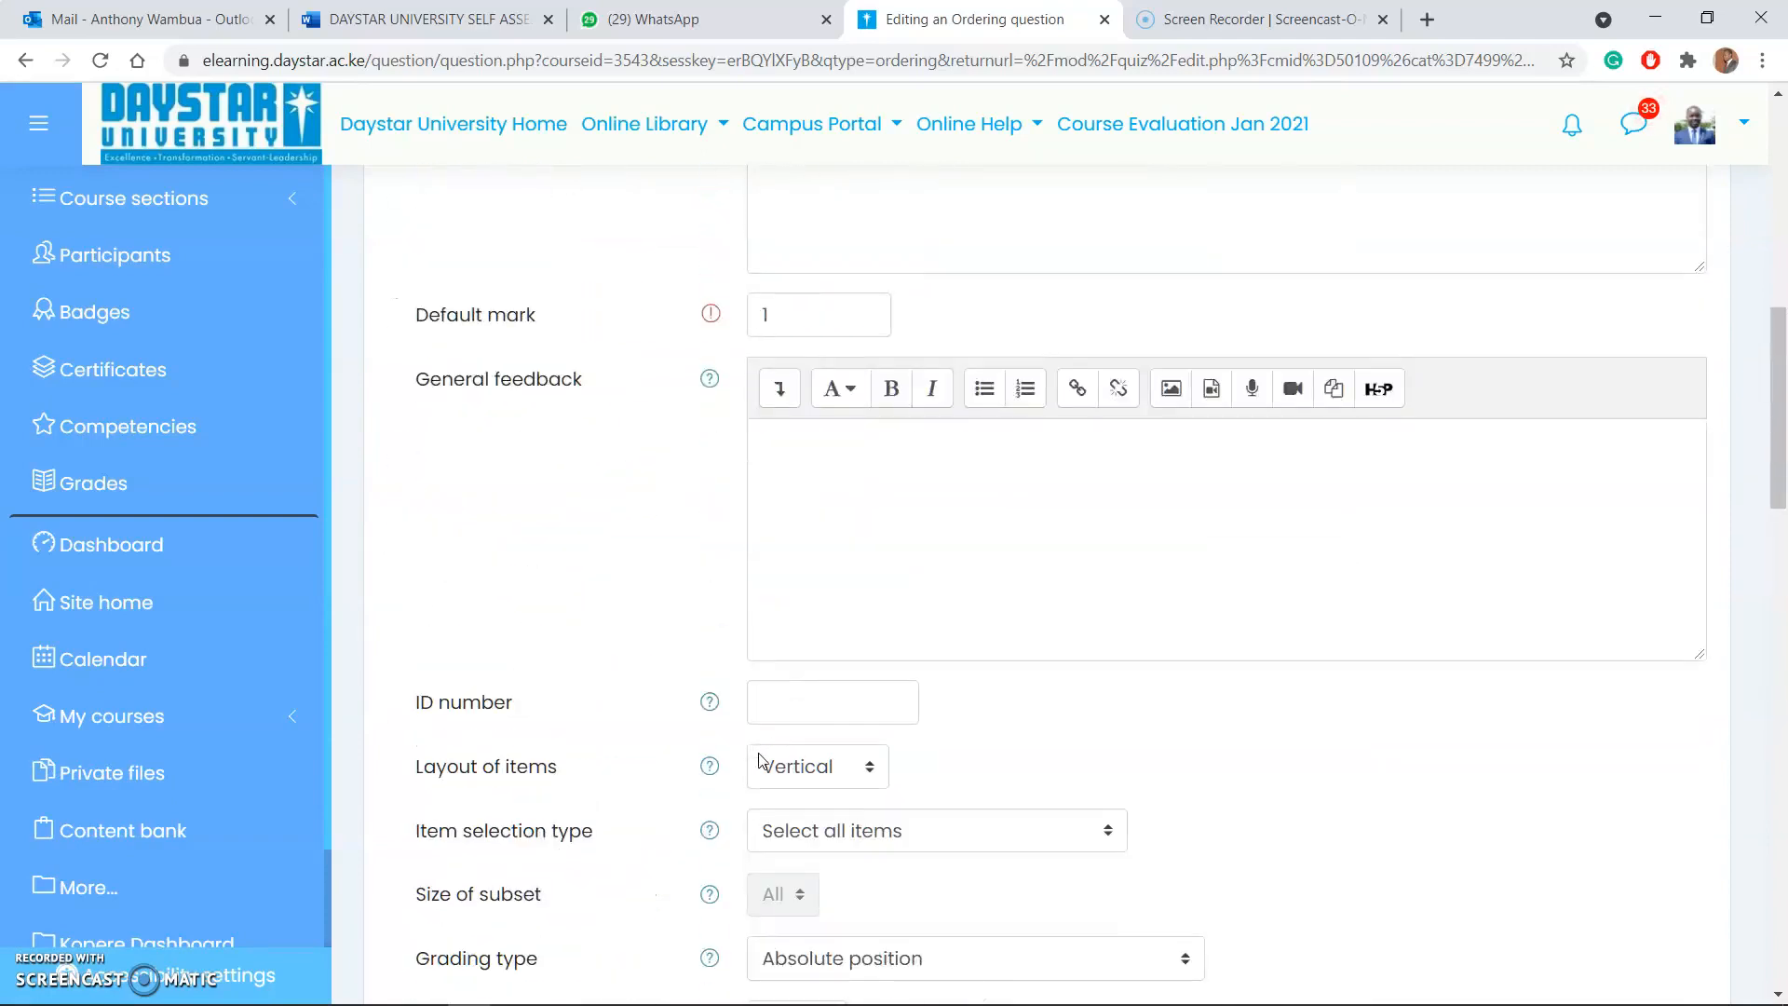
scroll(849, 536, "up", 1)
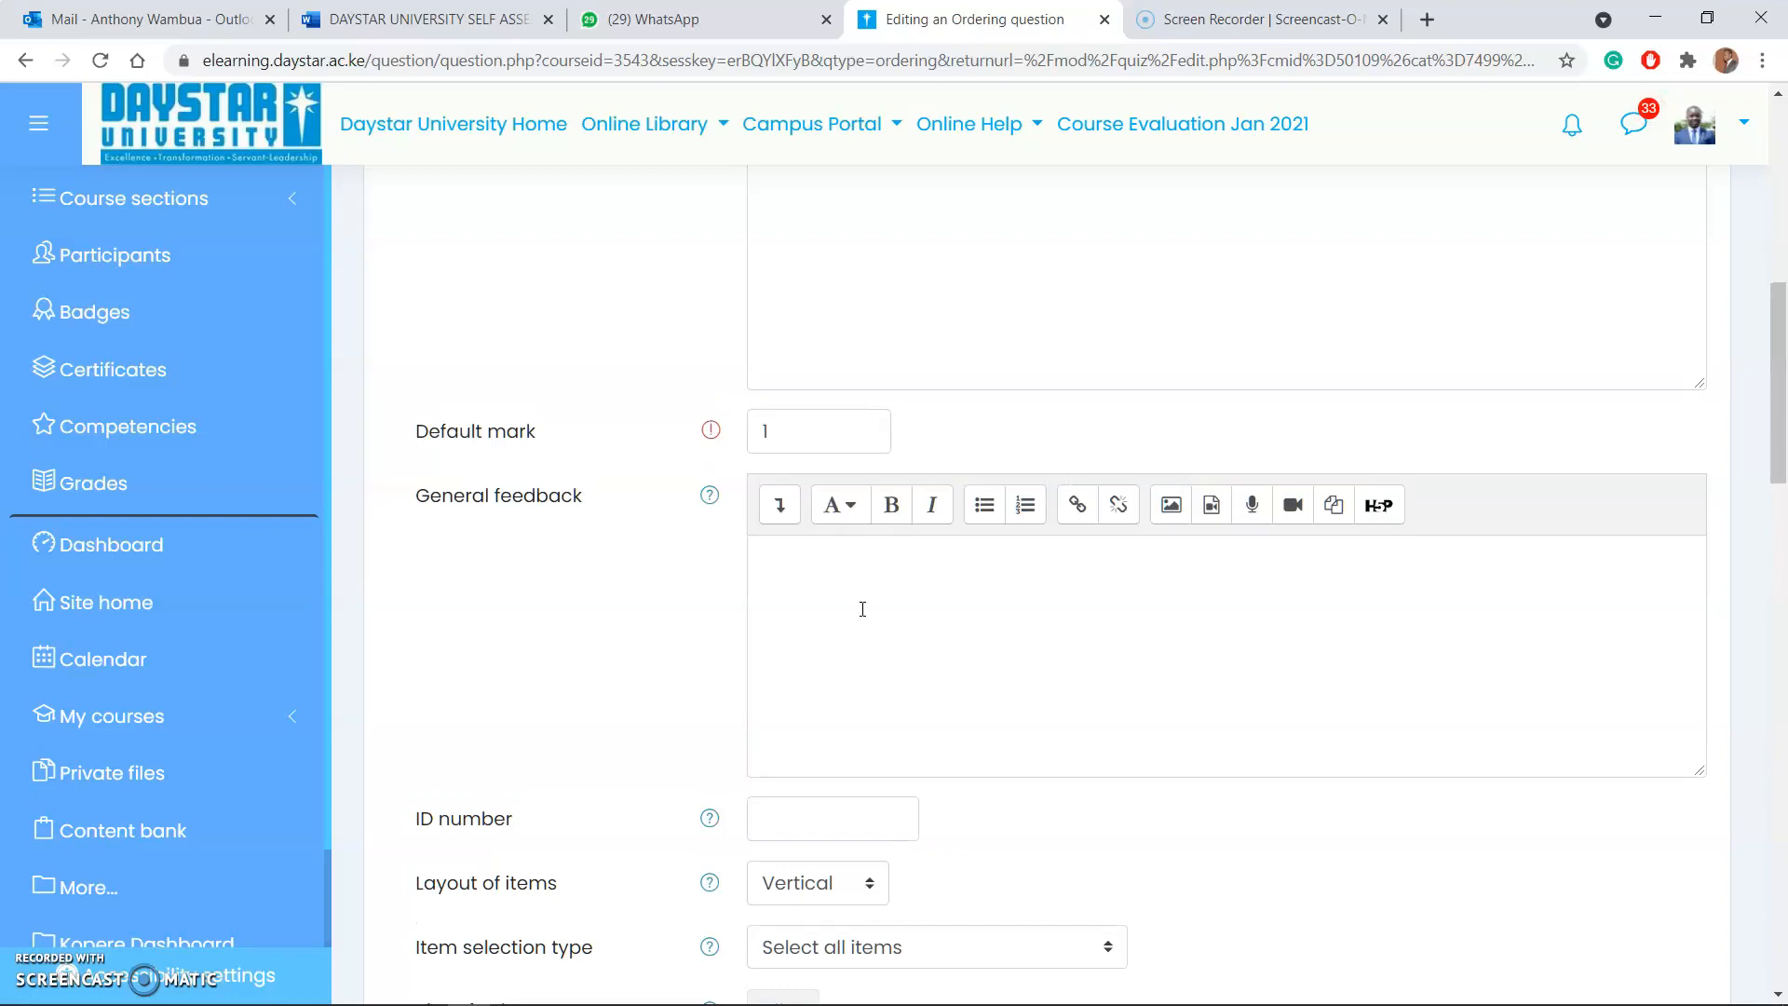
scroll(860, 610, "up", 3)
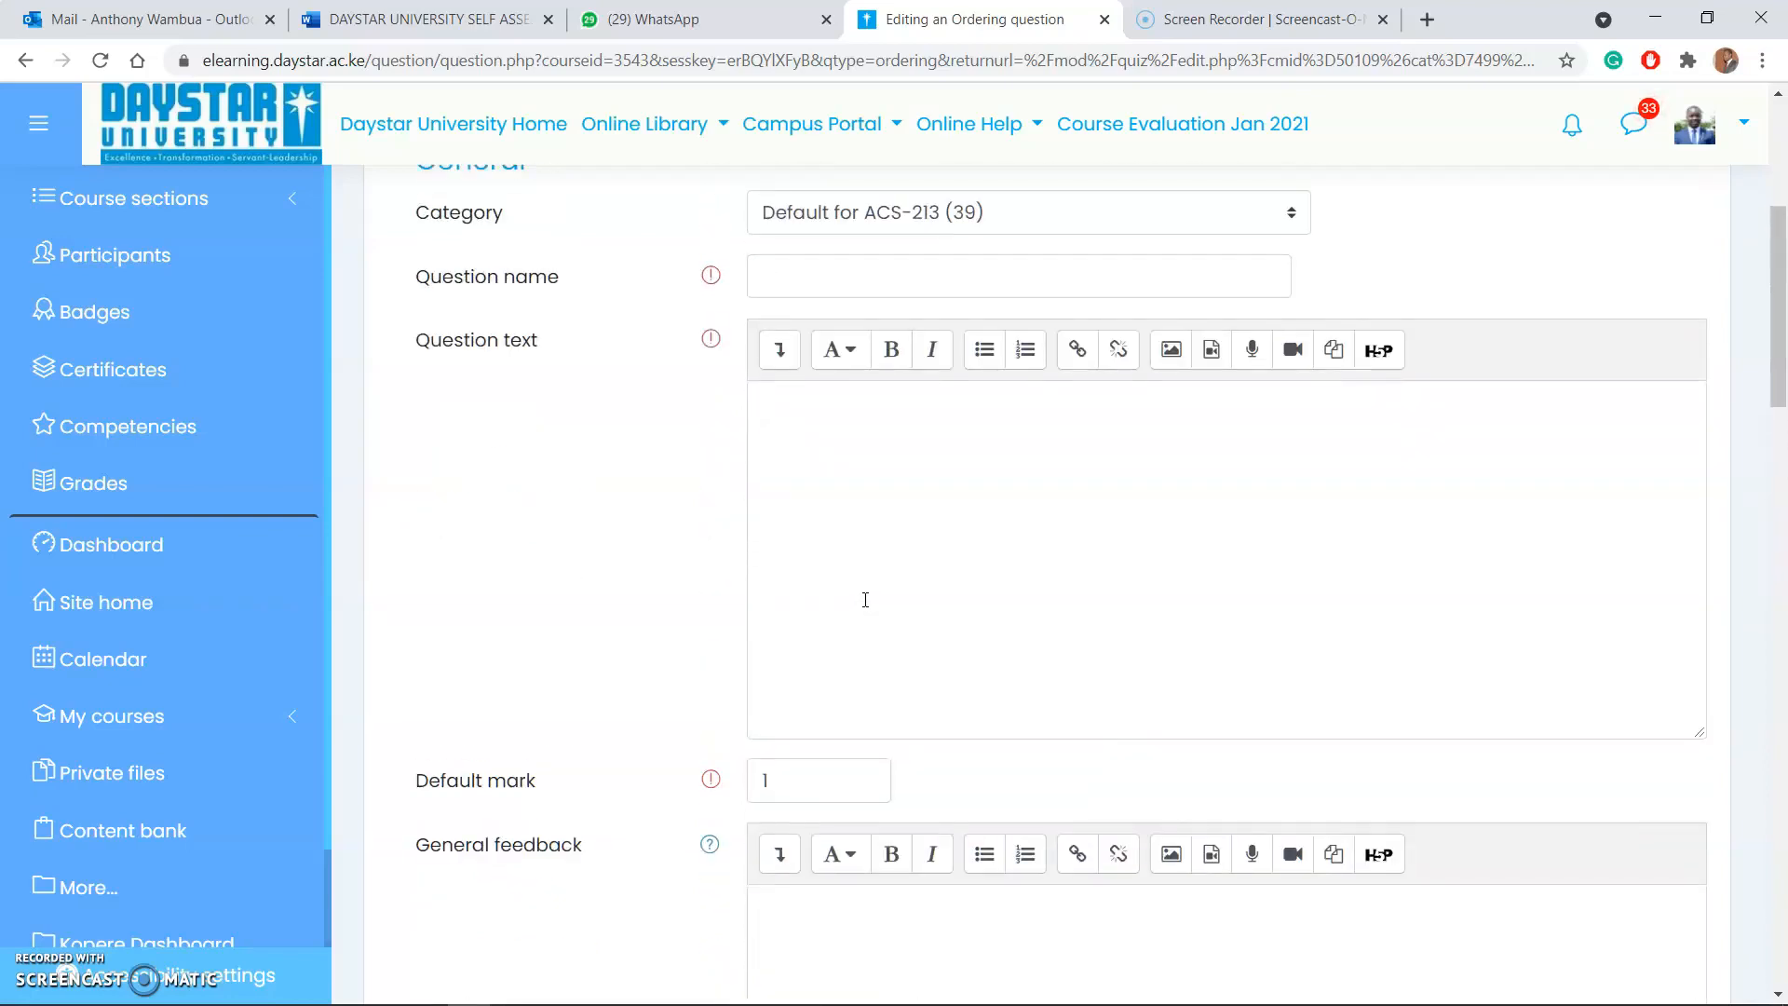
left_click(808, 521)
type("Or")
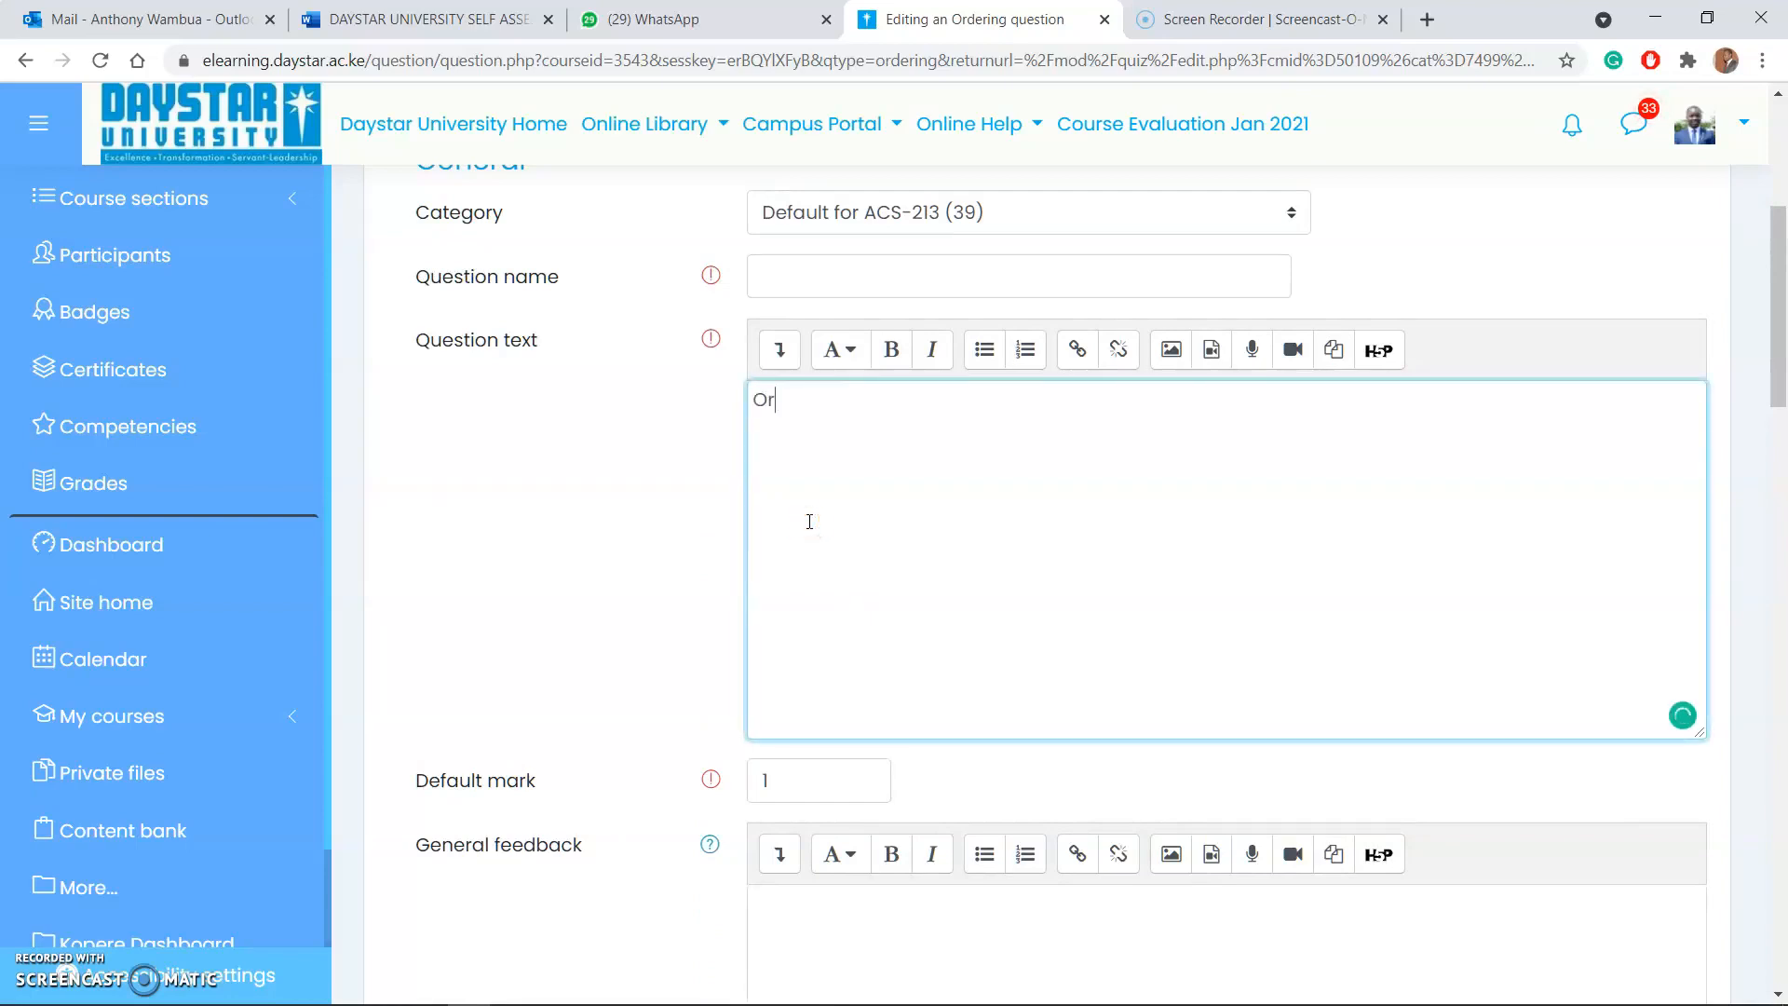
type("der the folloe")
type("in")
key("BackSpace")
key("BackSpace")
type("wing")
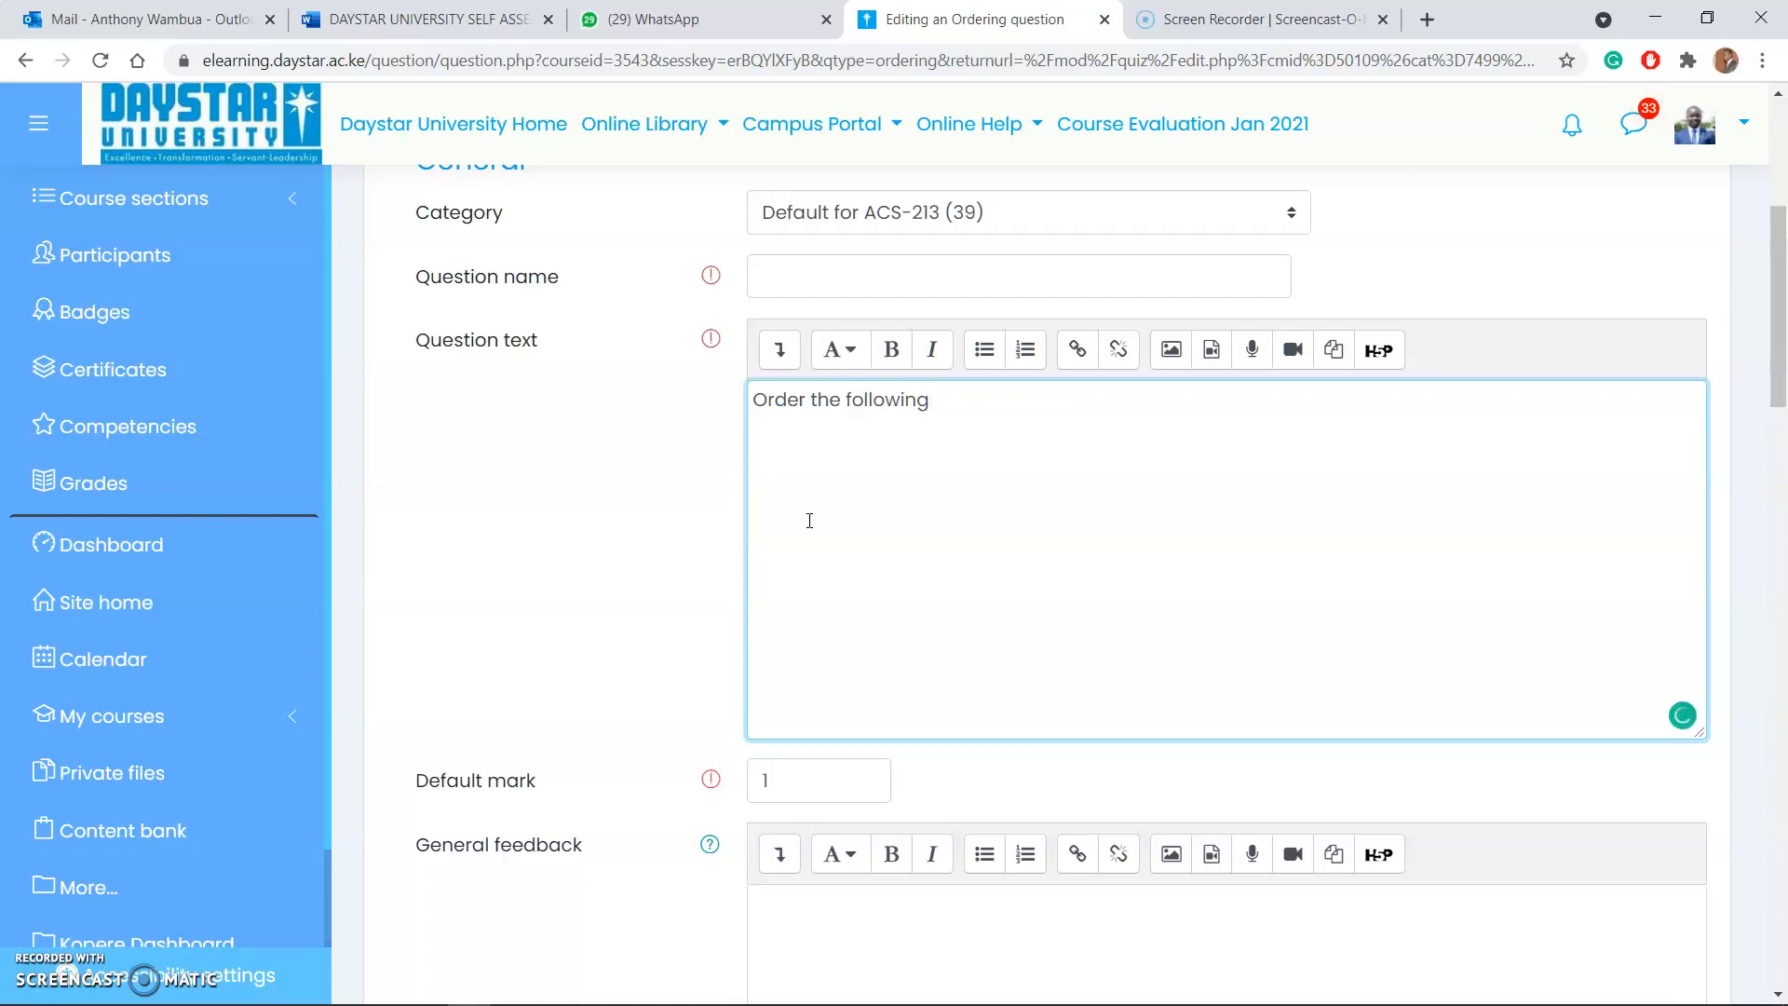
type(" starting with the smallest")
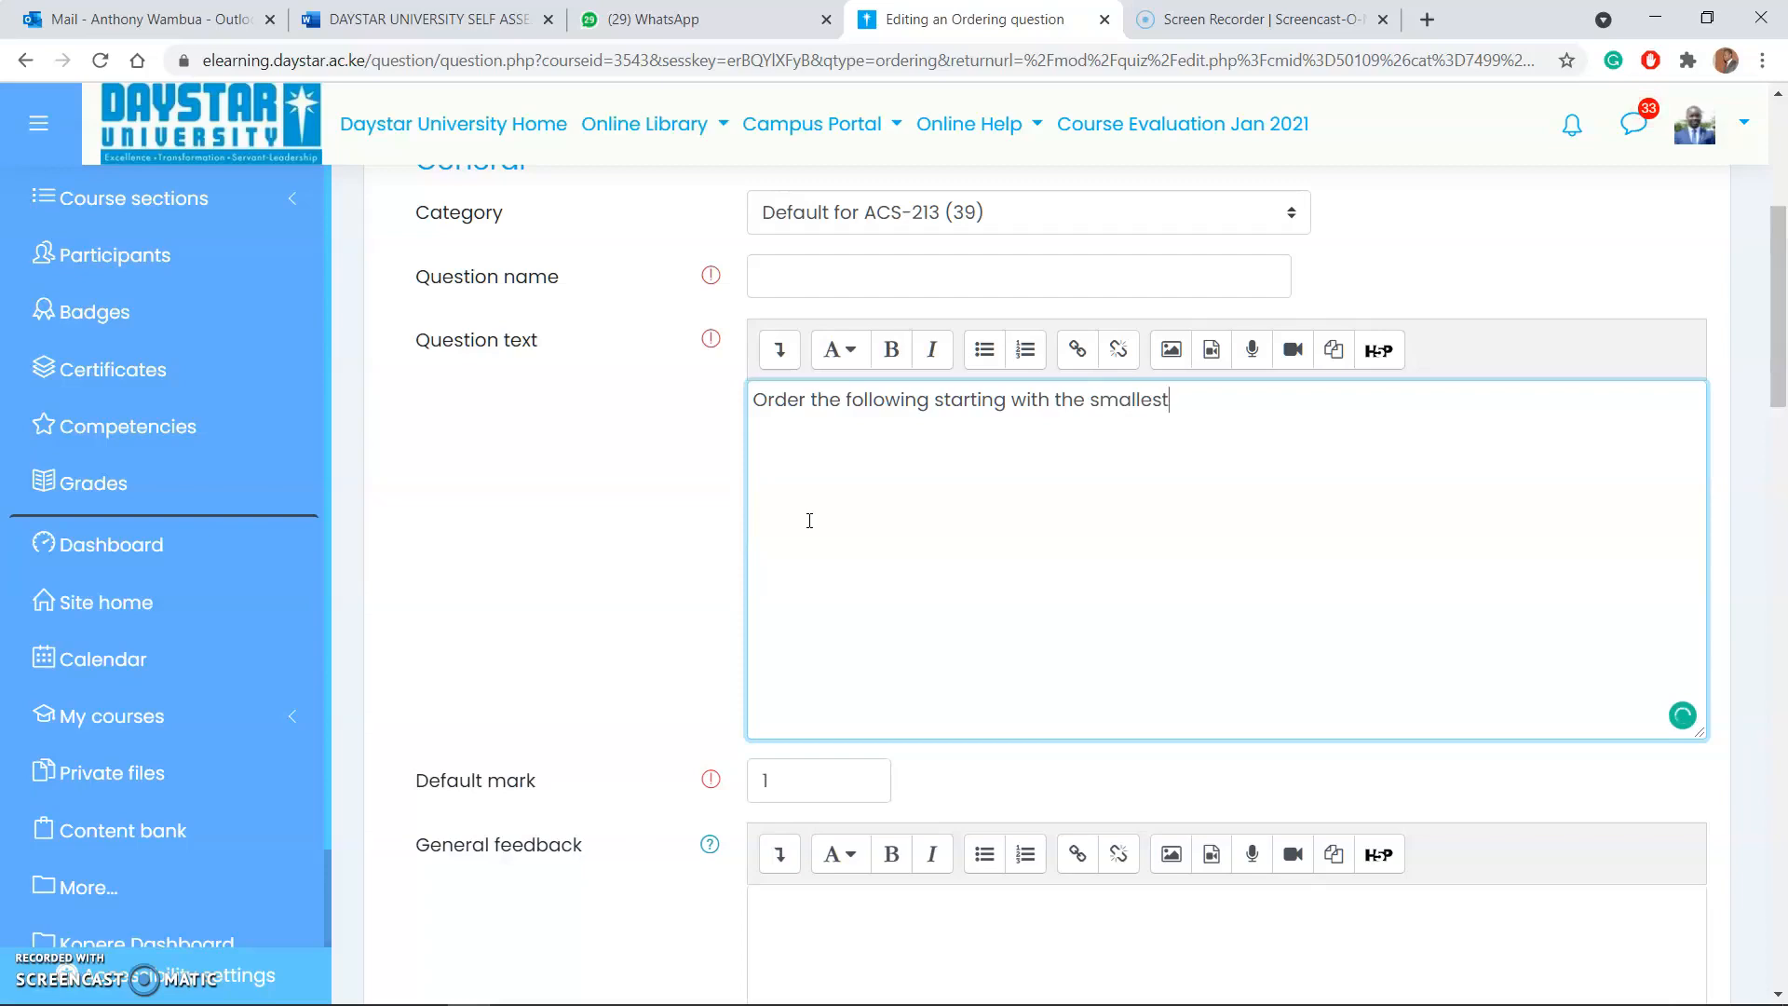
Step: Extend the end of the question text with "to the highest"
left_click_drag(1211, 397, 711, 410)
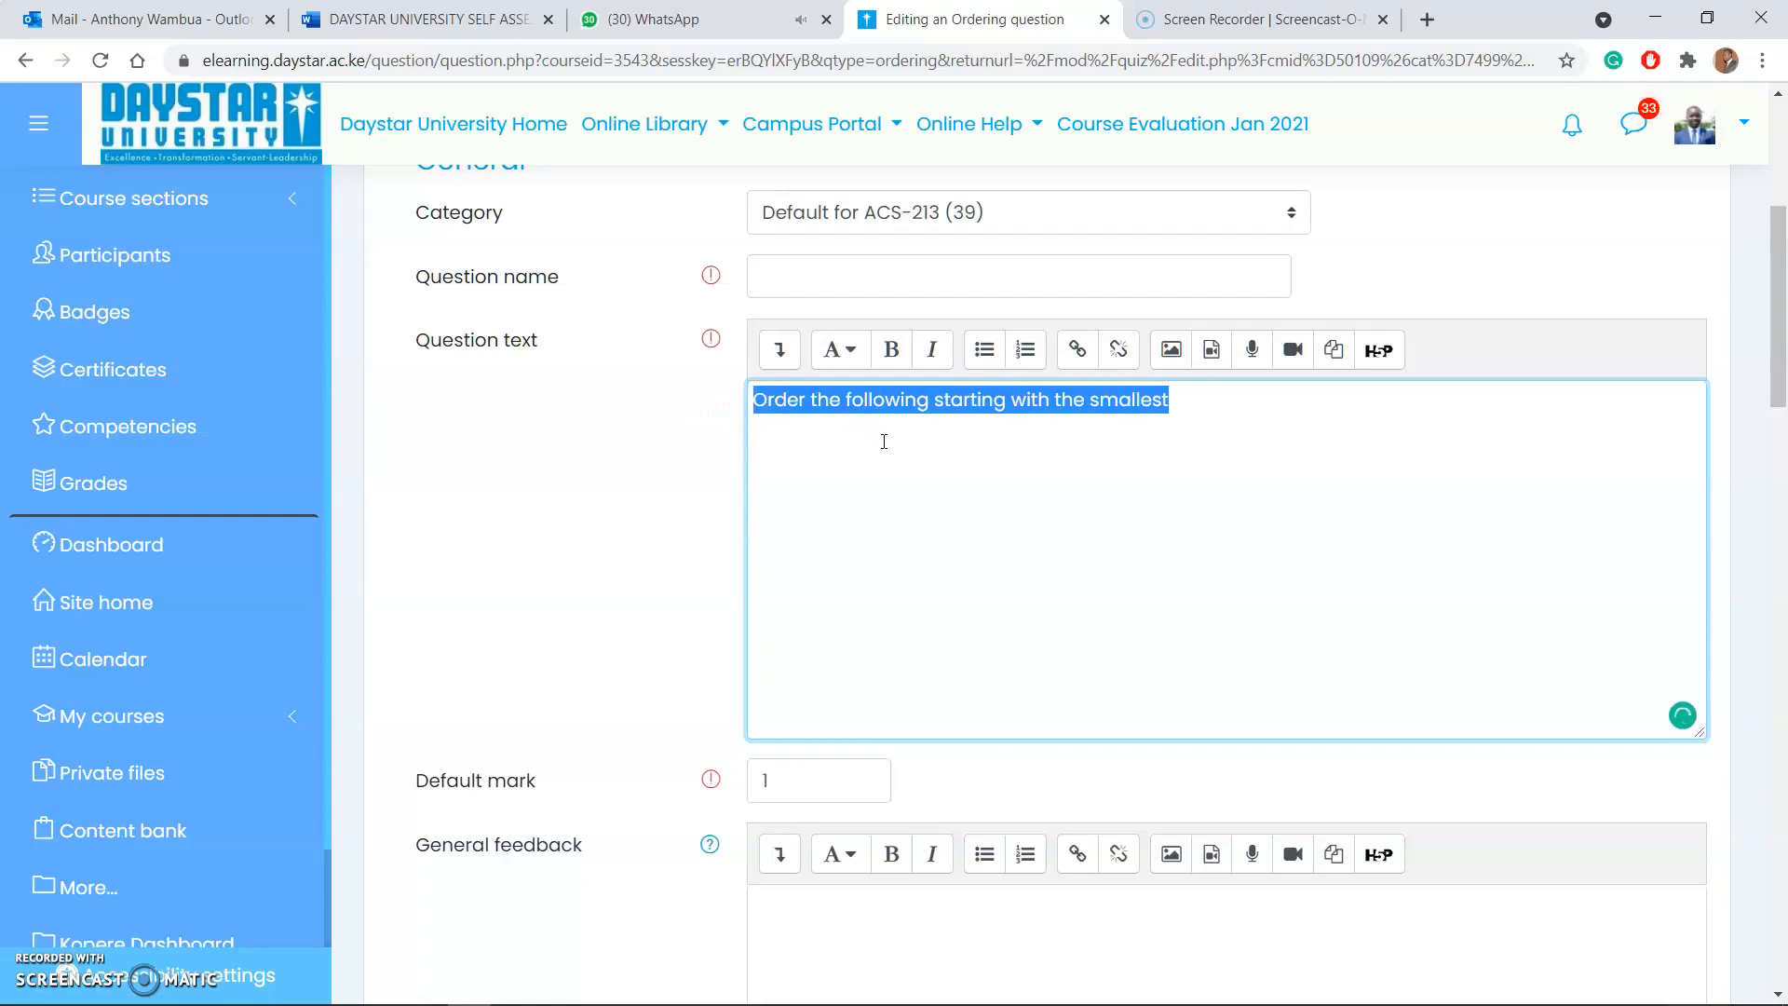
left_click(1181, 419)
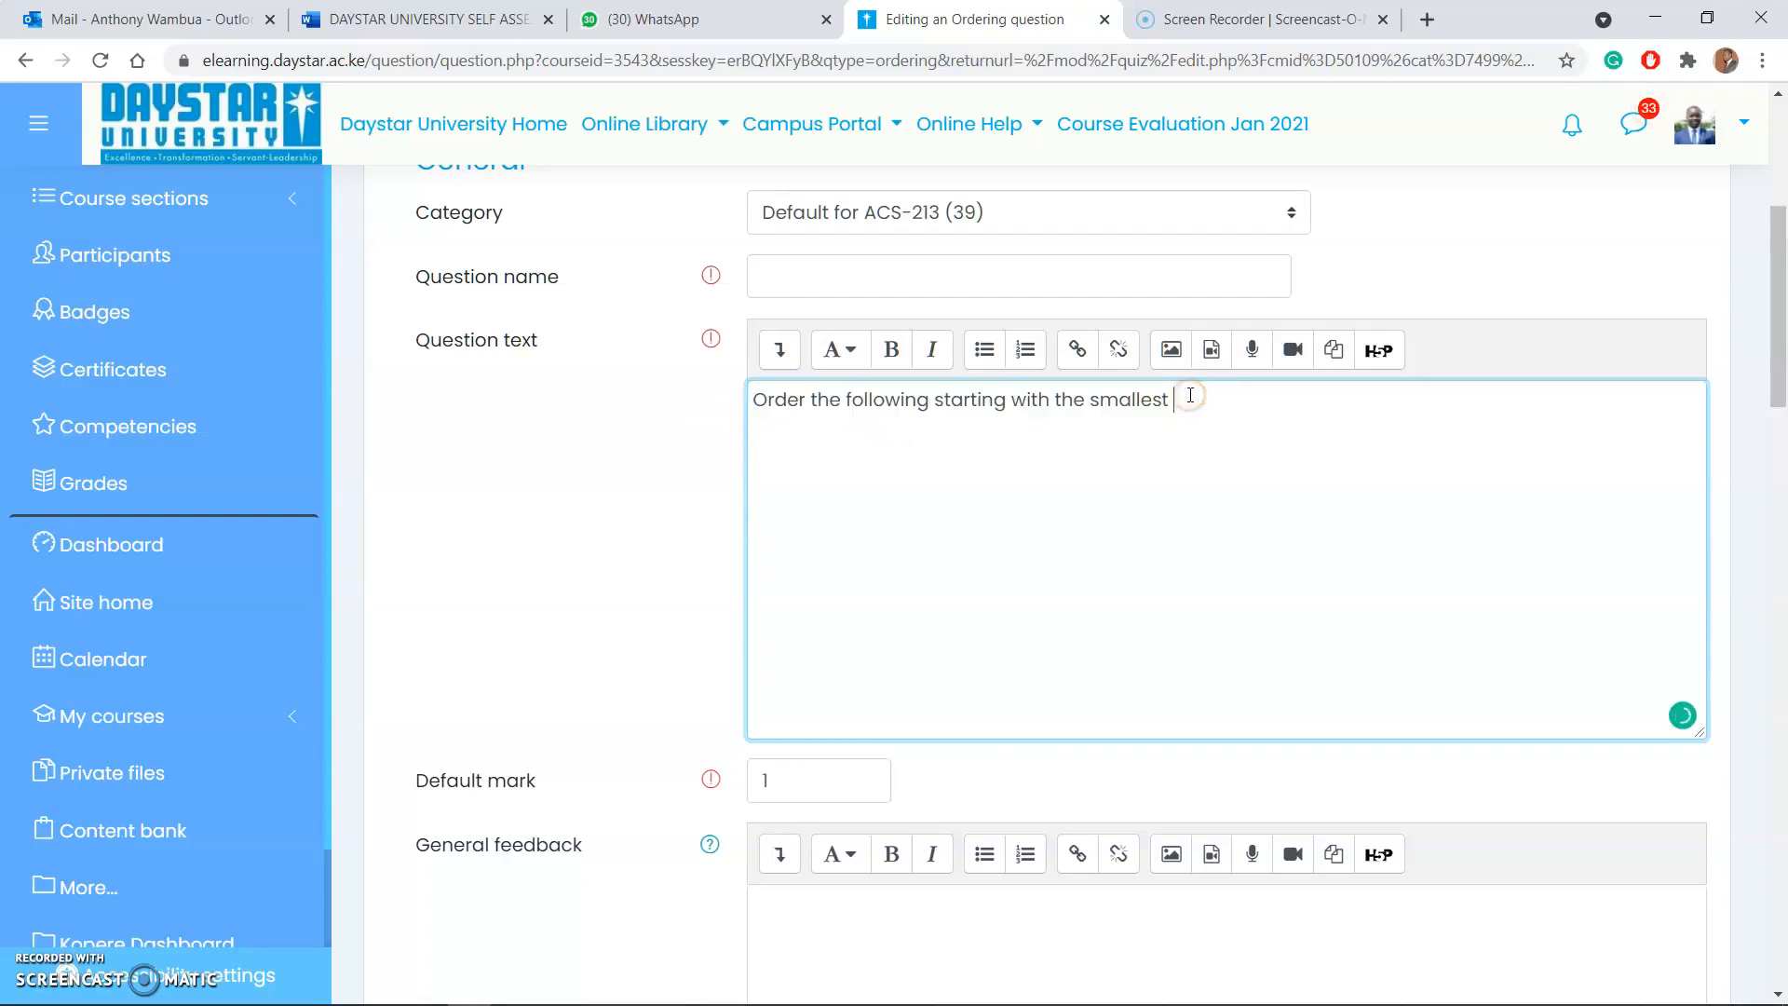
type("to the")
key("BackSpace")
type("higherst")
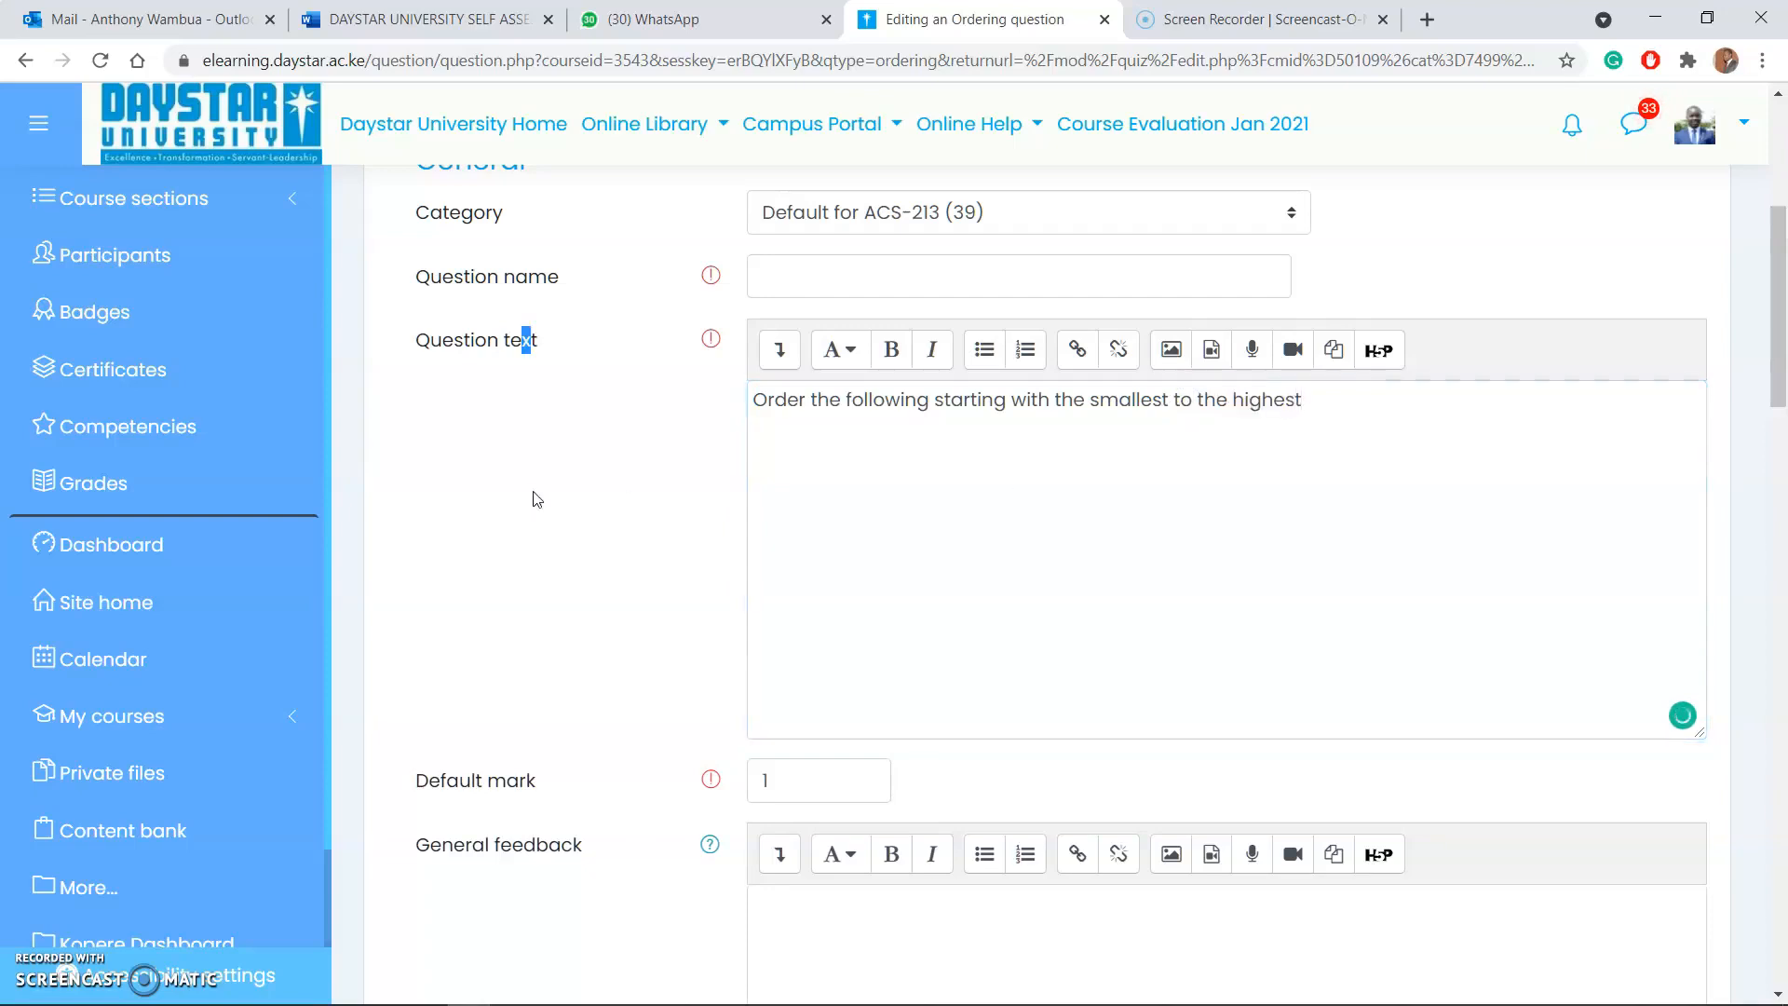
Step: Enter "Diploma" as draggable item 1 and "Degree" as draggable item 2
scroll(670, 523, "down", 13)
scroll(640, 533, "down", 3)
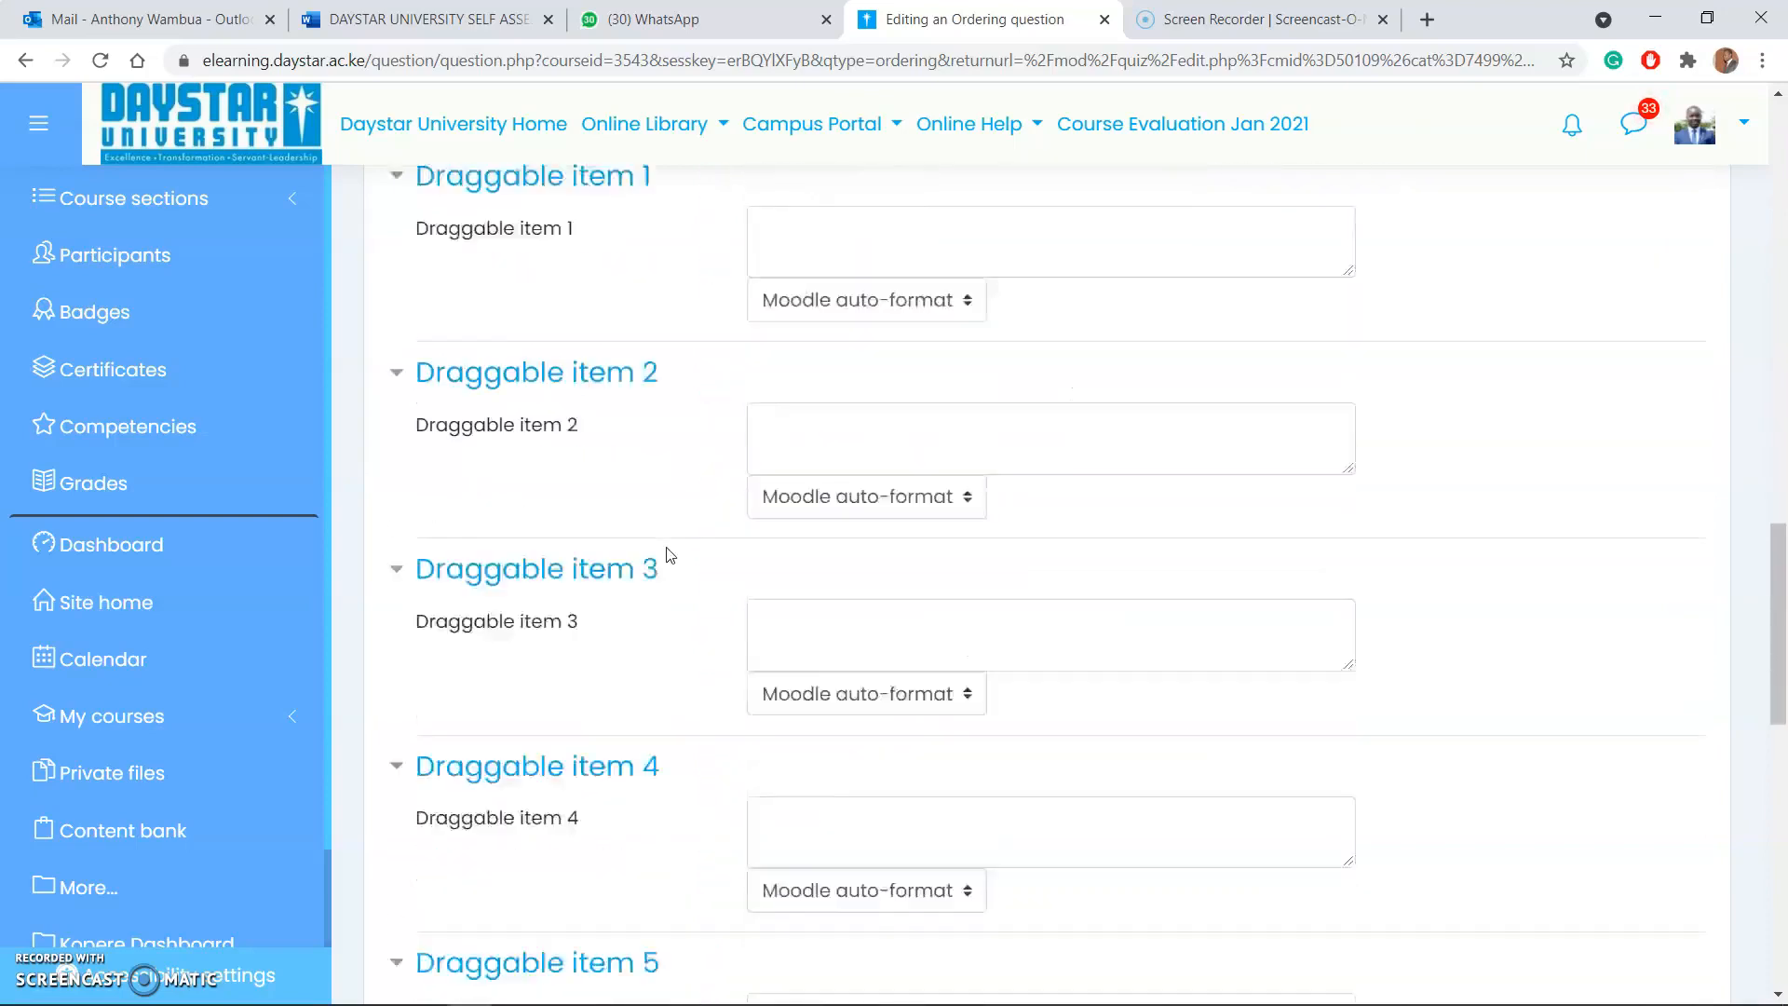
scroll(666, 563, "up", 7)
scroll(667, 563, "down", 2)
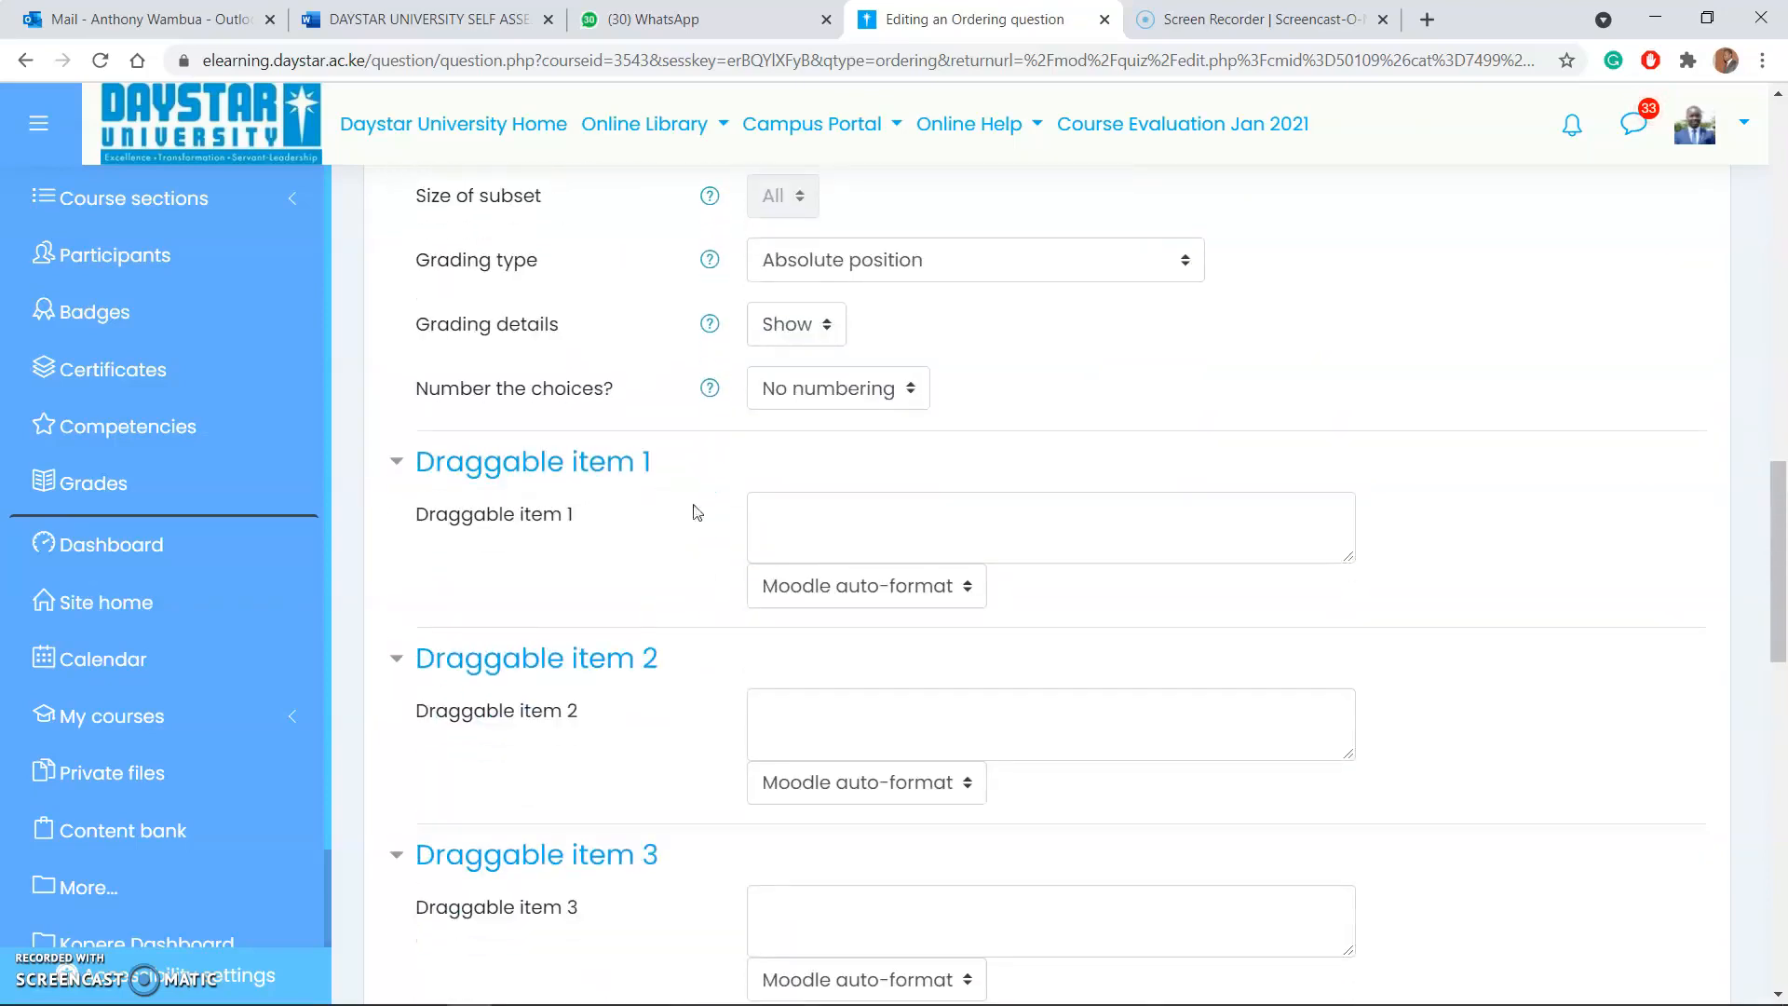
left_click(808, 509)
type("Diploma")
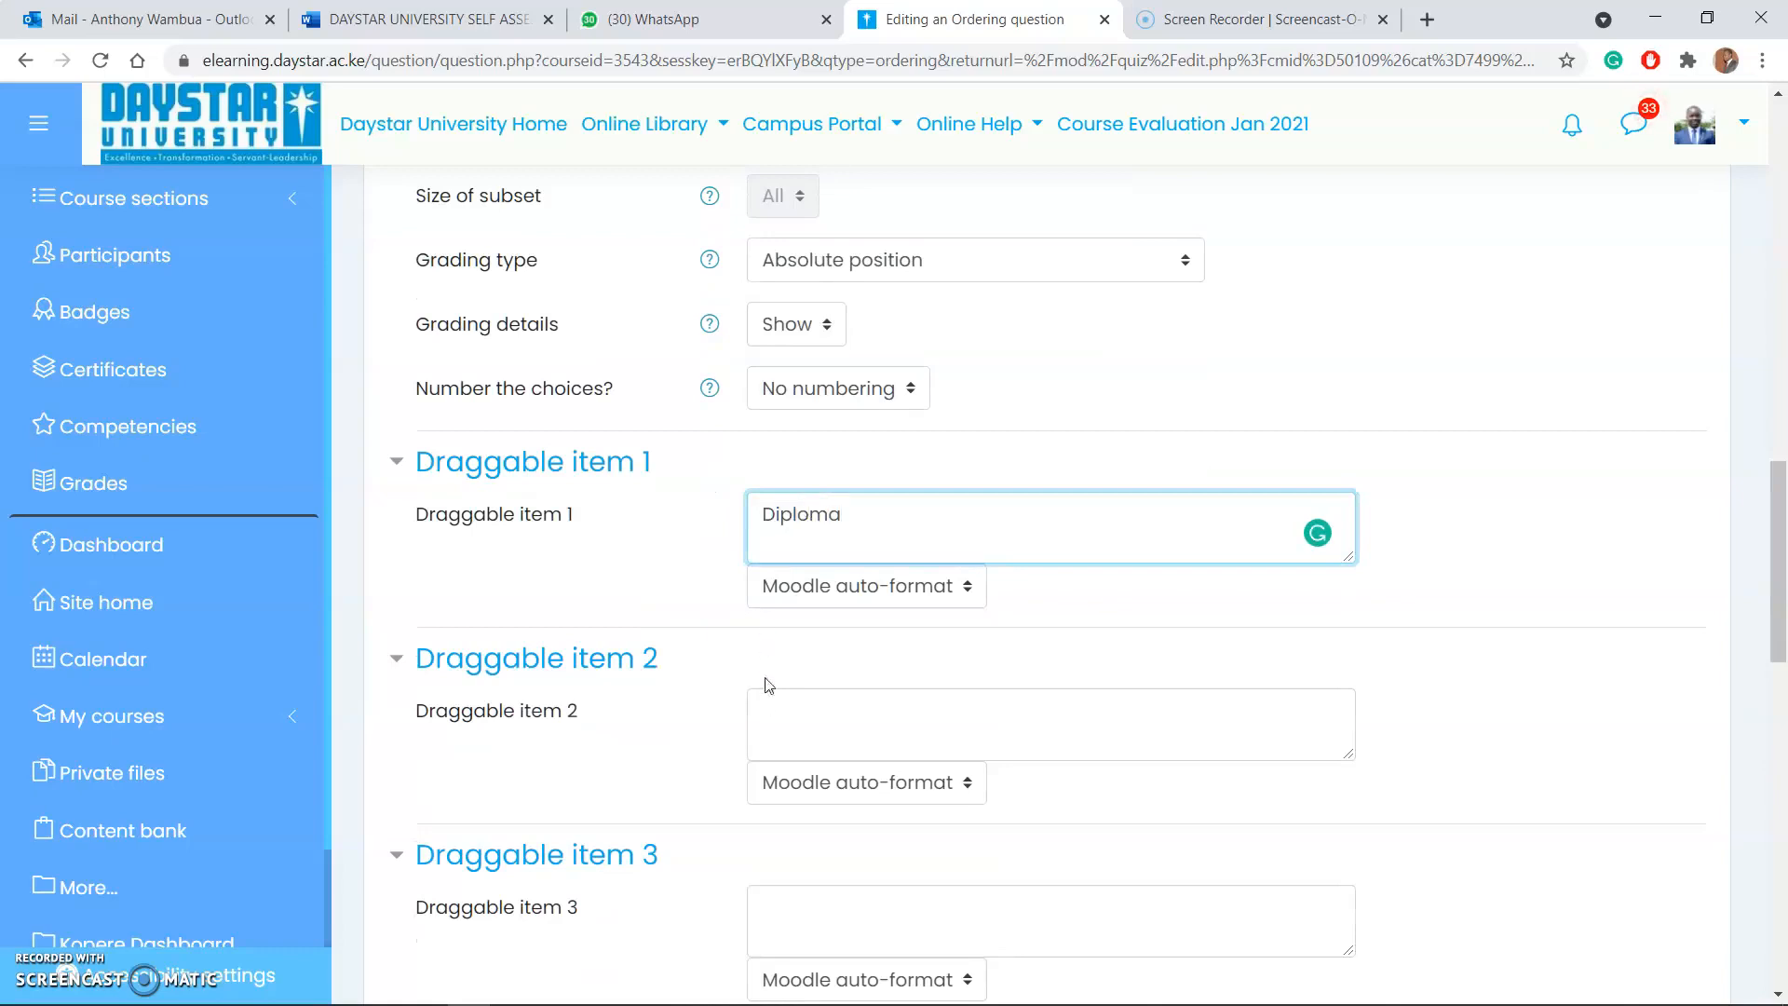
scroll(768, 685, "down", 1)
left_click(793, 598)
type("Degree")
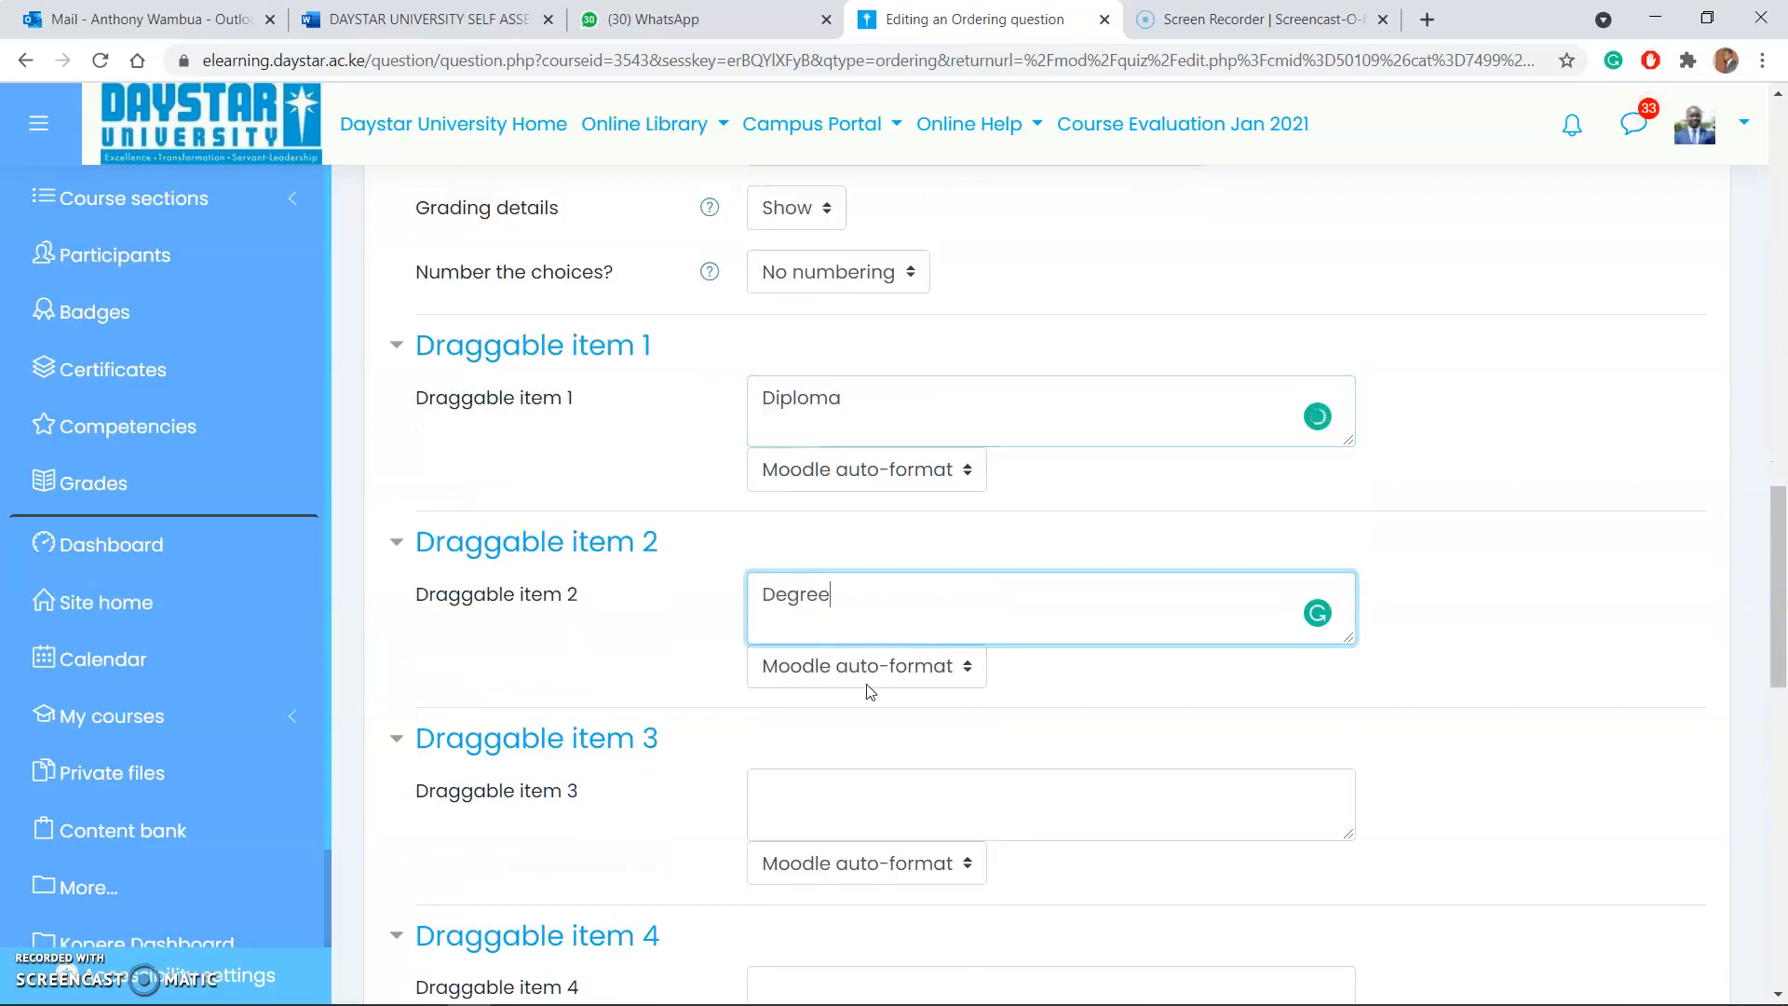
Step: Enter "Masters" as draggable item 3 and "PhD" as draggable item 4 of the ordering question
scroll(831, 779, "down", 1)
left_click(814, 679)
type("Maste")
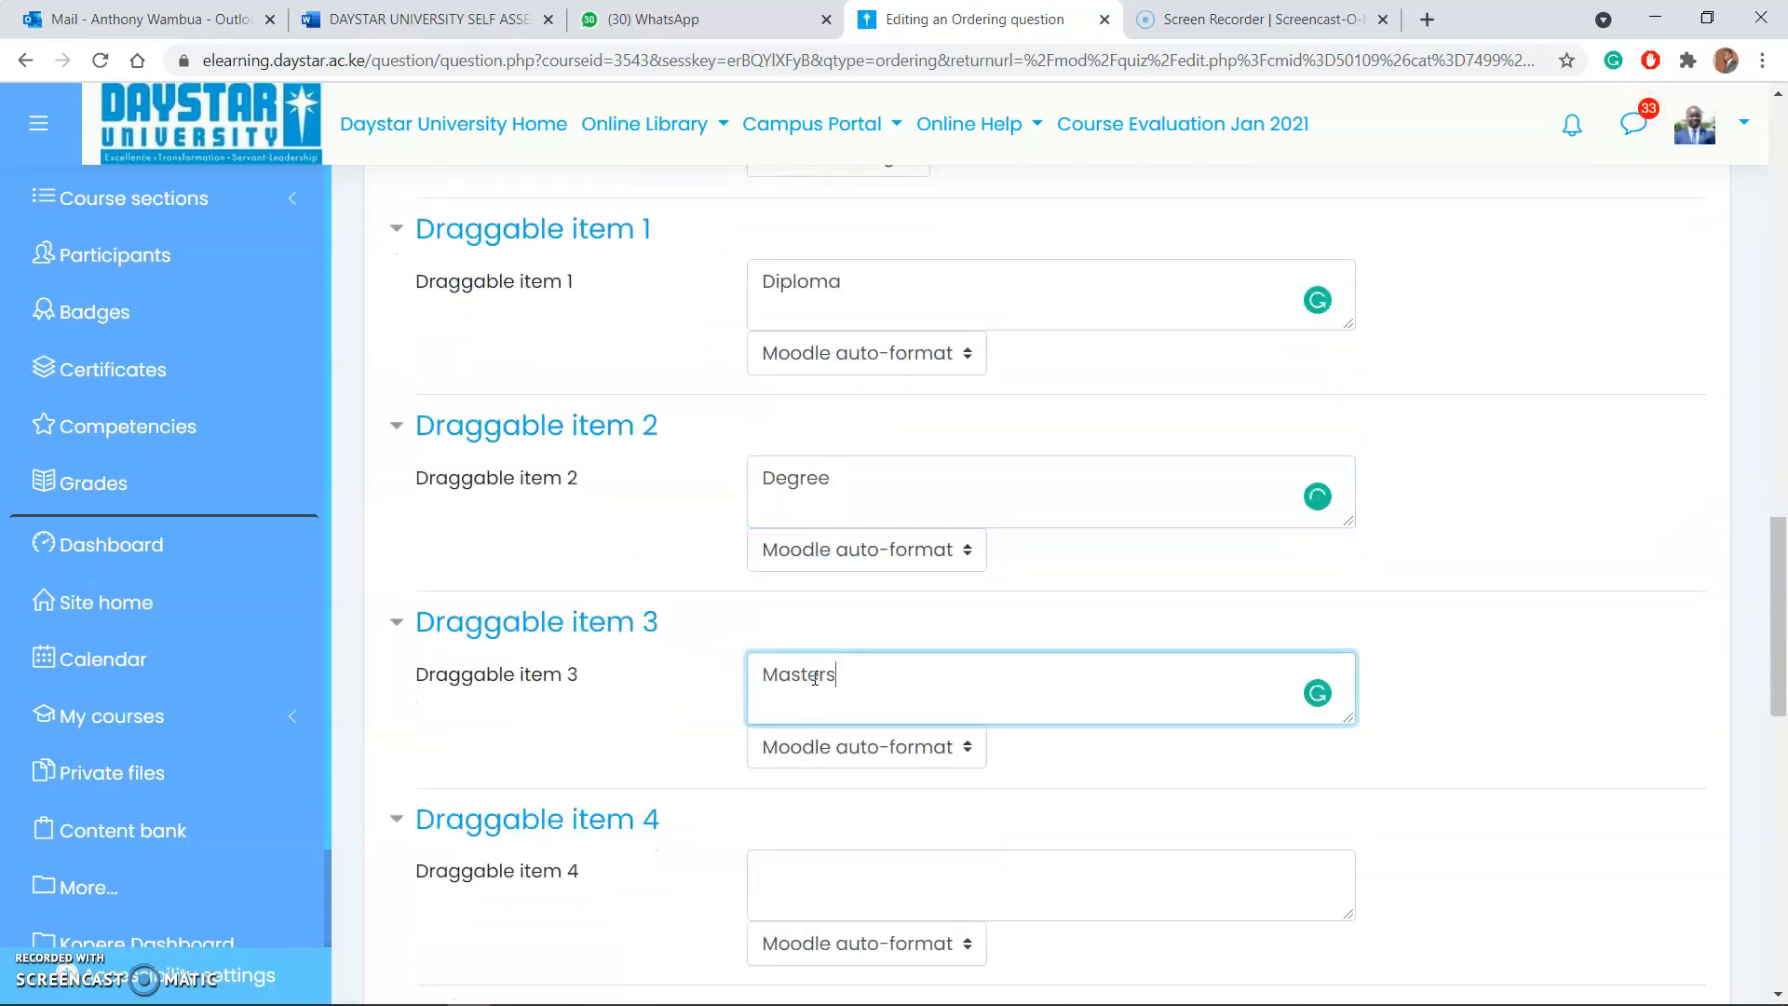
type("rs")
scroll(817, 745, "down", 2)
left_click(812, 633)
type("Ph")
Step: Review the ordering question's text, layout and grading options, and its draggable items
scroll(850, 580, "up", 7)
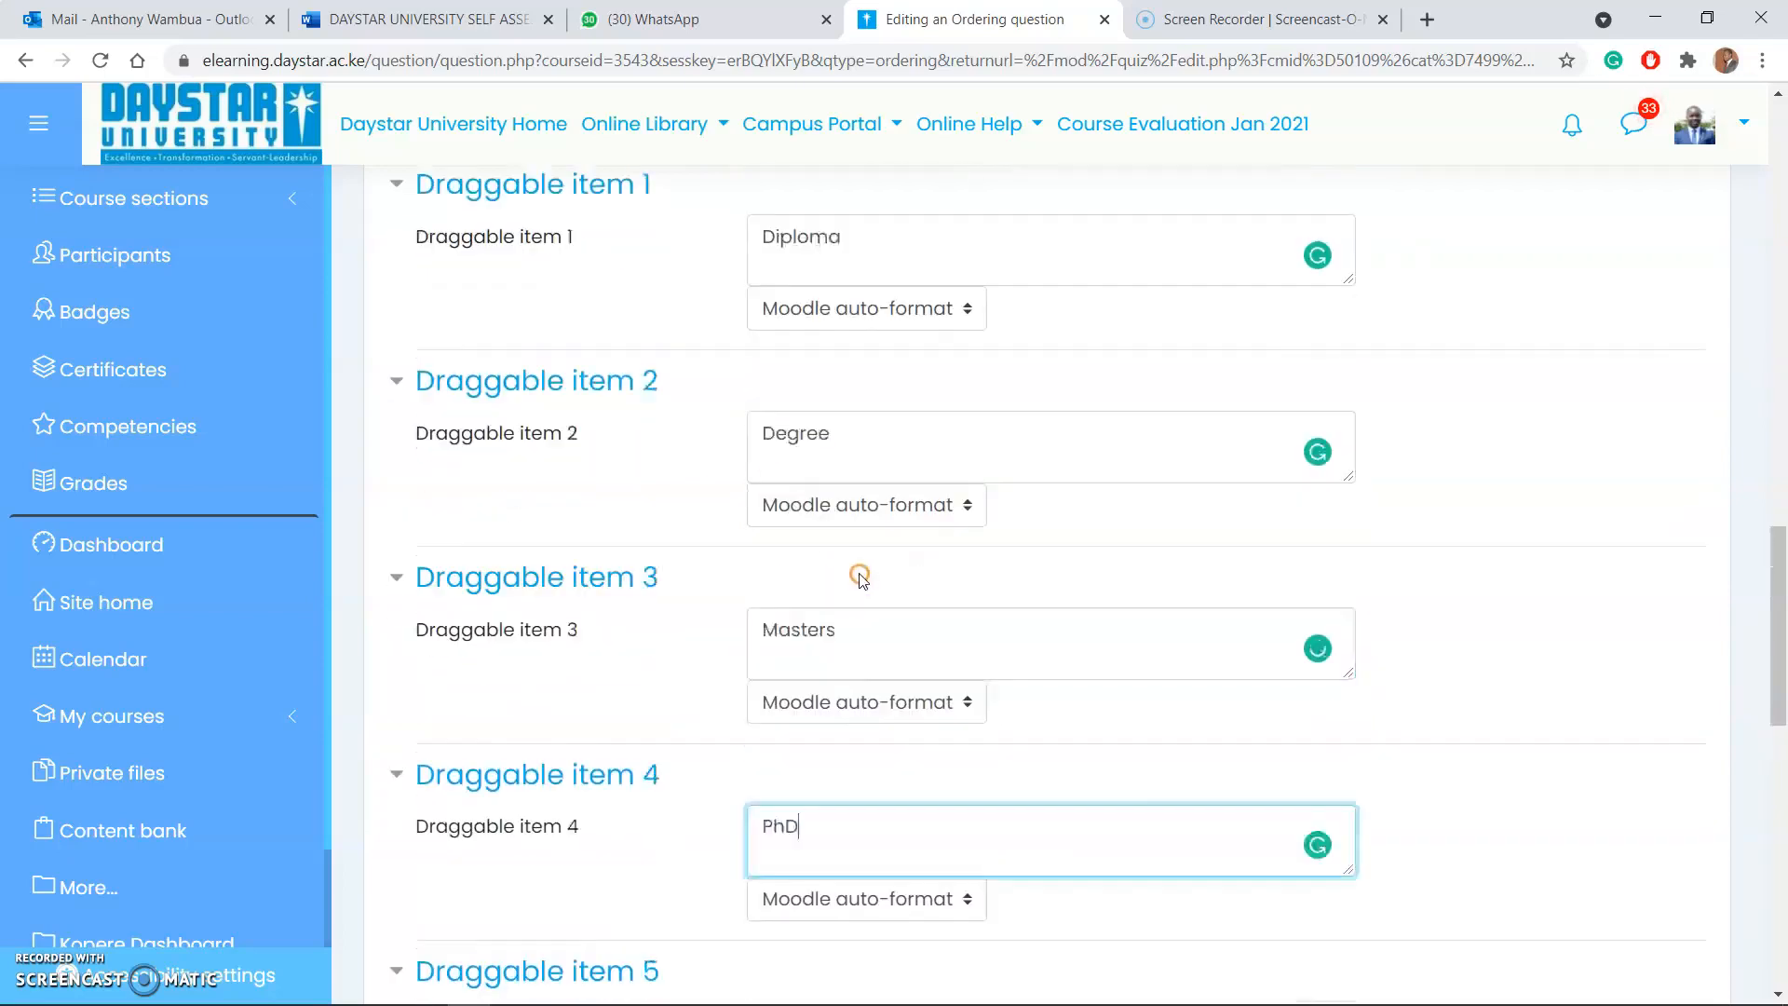
scroll(936, 552, "up", 7)
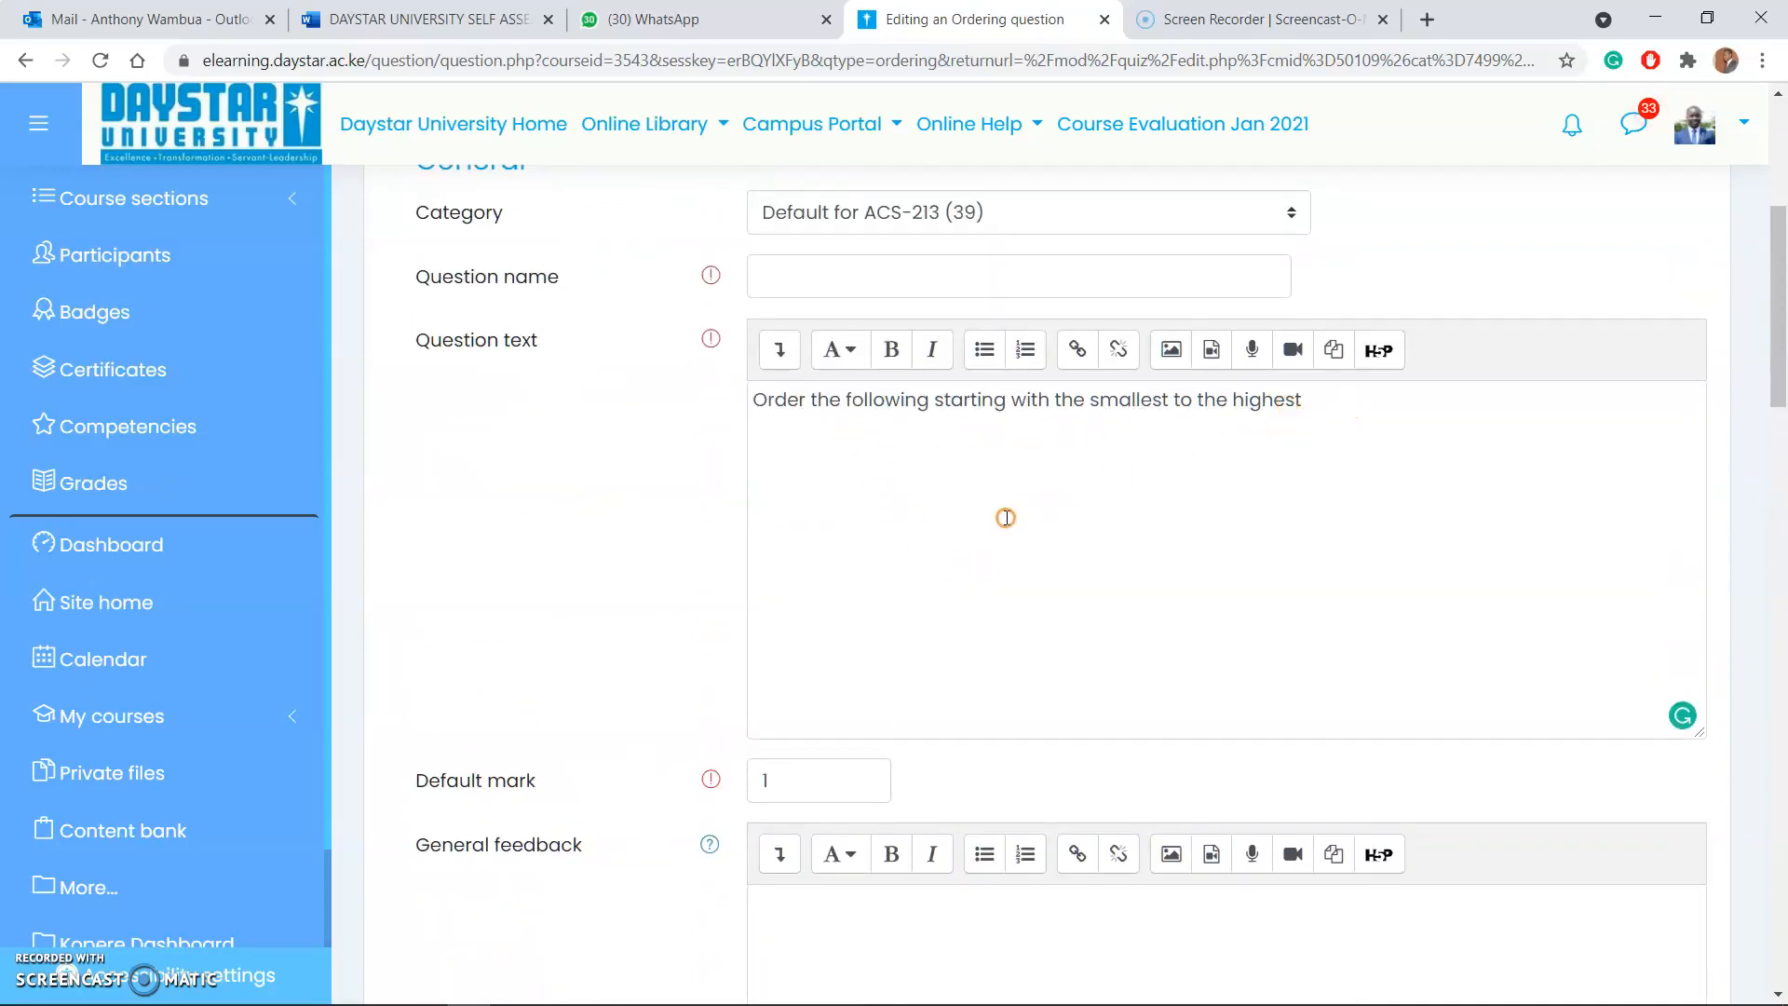
scroll(970, 531, "down", 4)
scroll(773, 550, "down", 6)
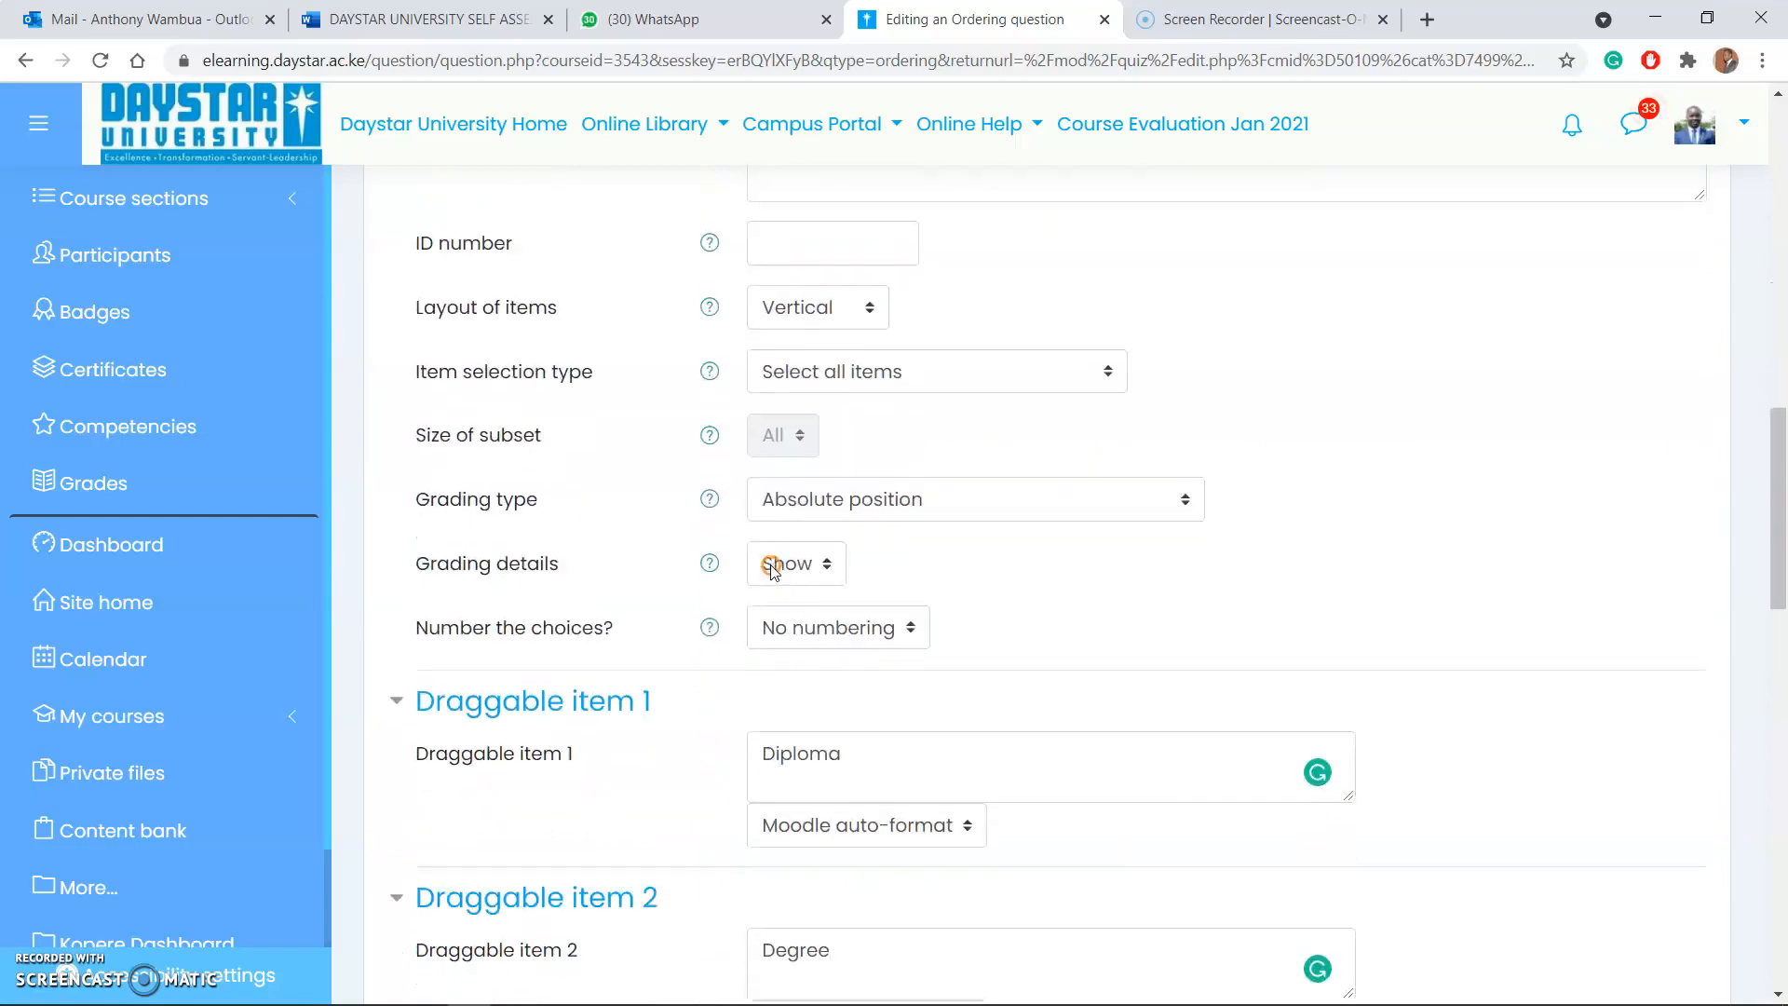
scroll(777, 587, "down", 6)
scroll(772, 618, "up", 4)
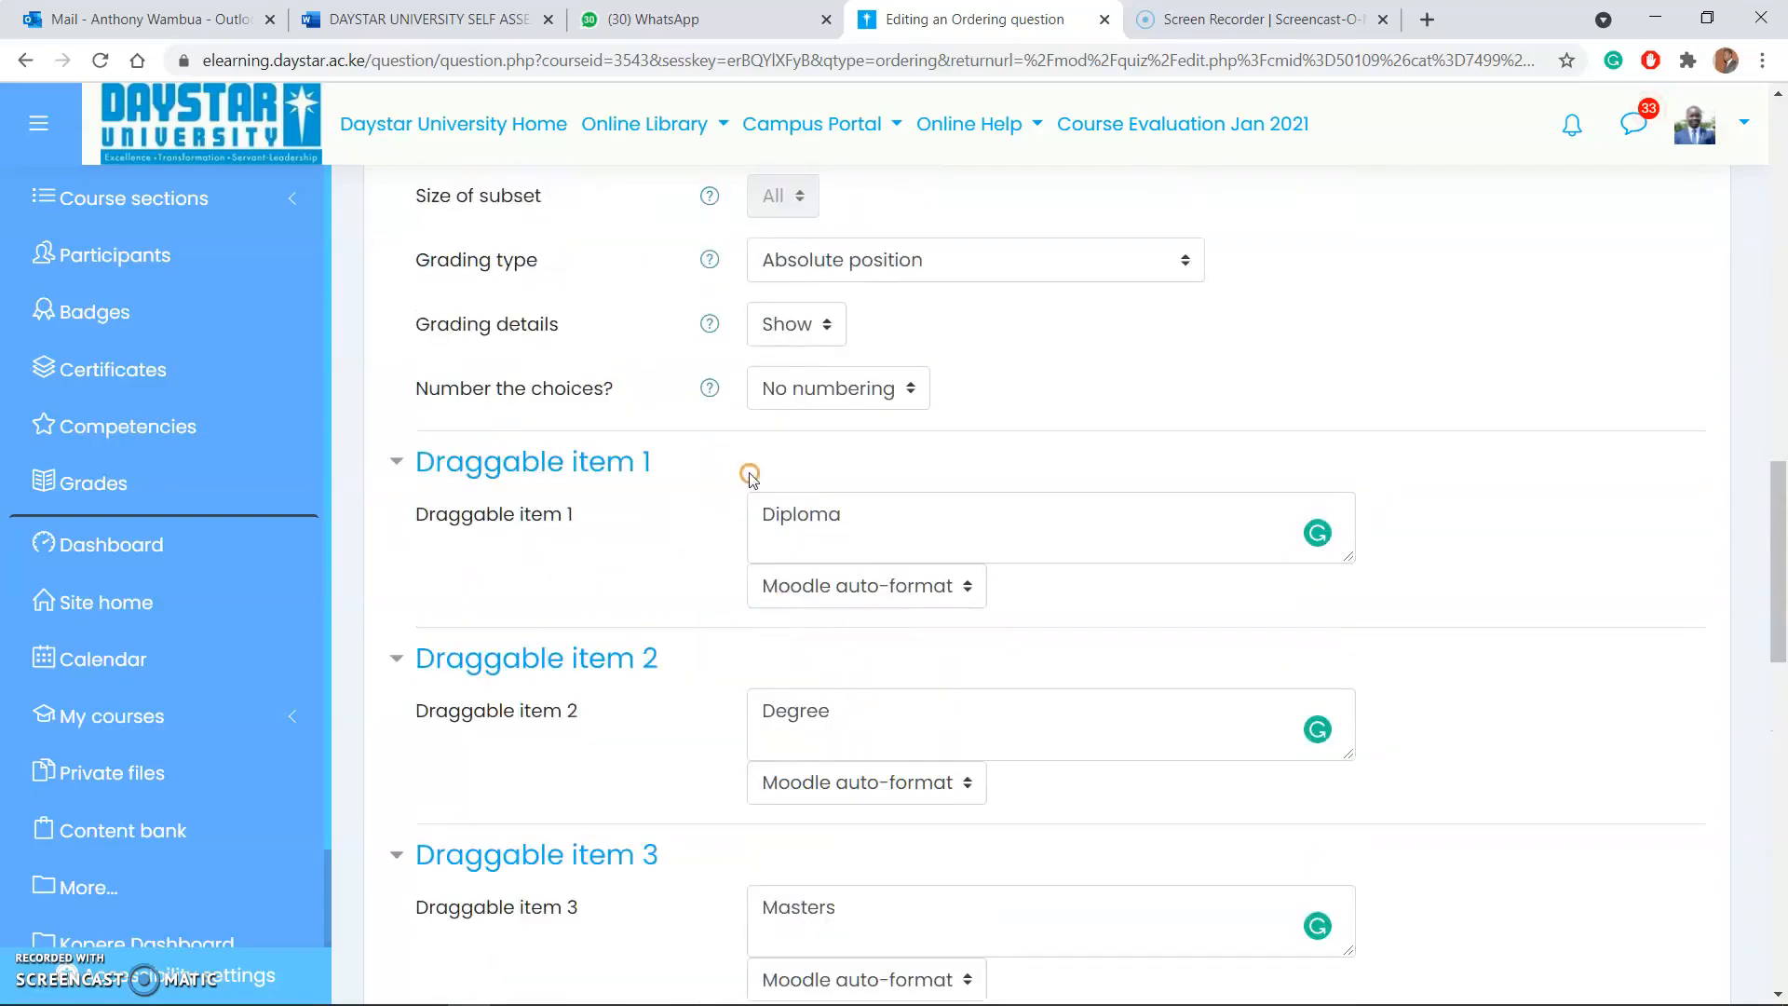
scroll(736, 493, "up", 1)
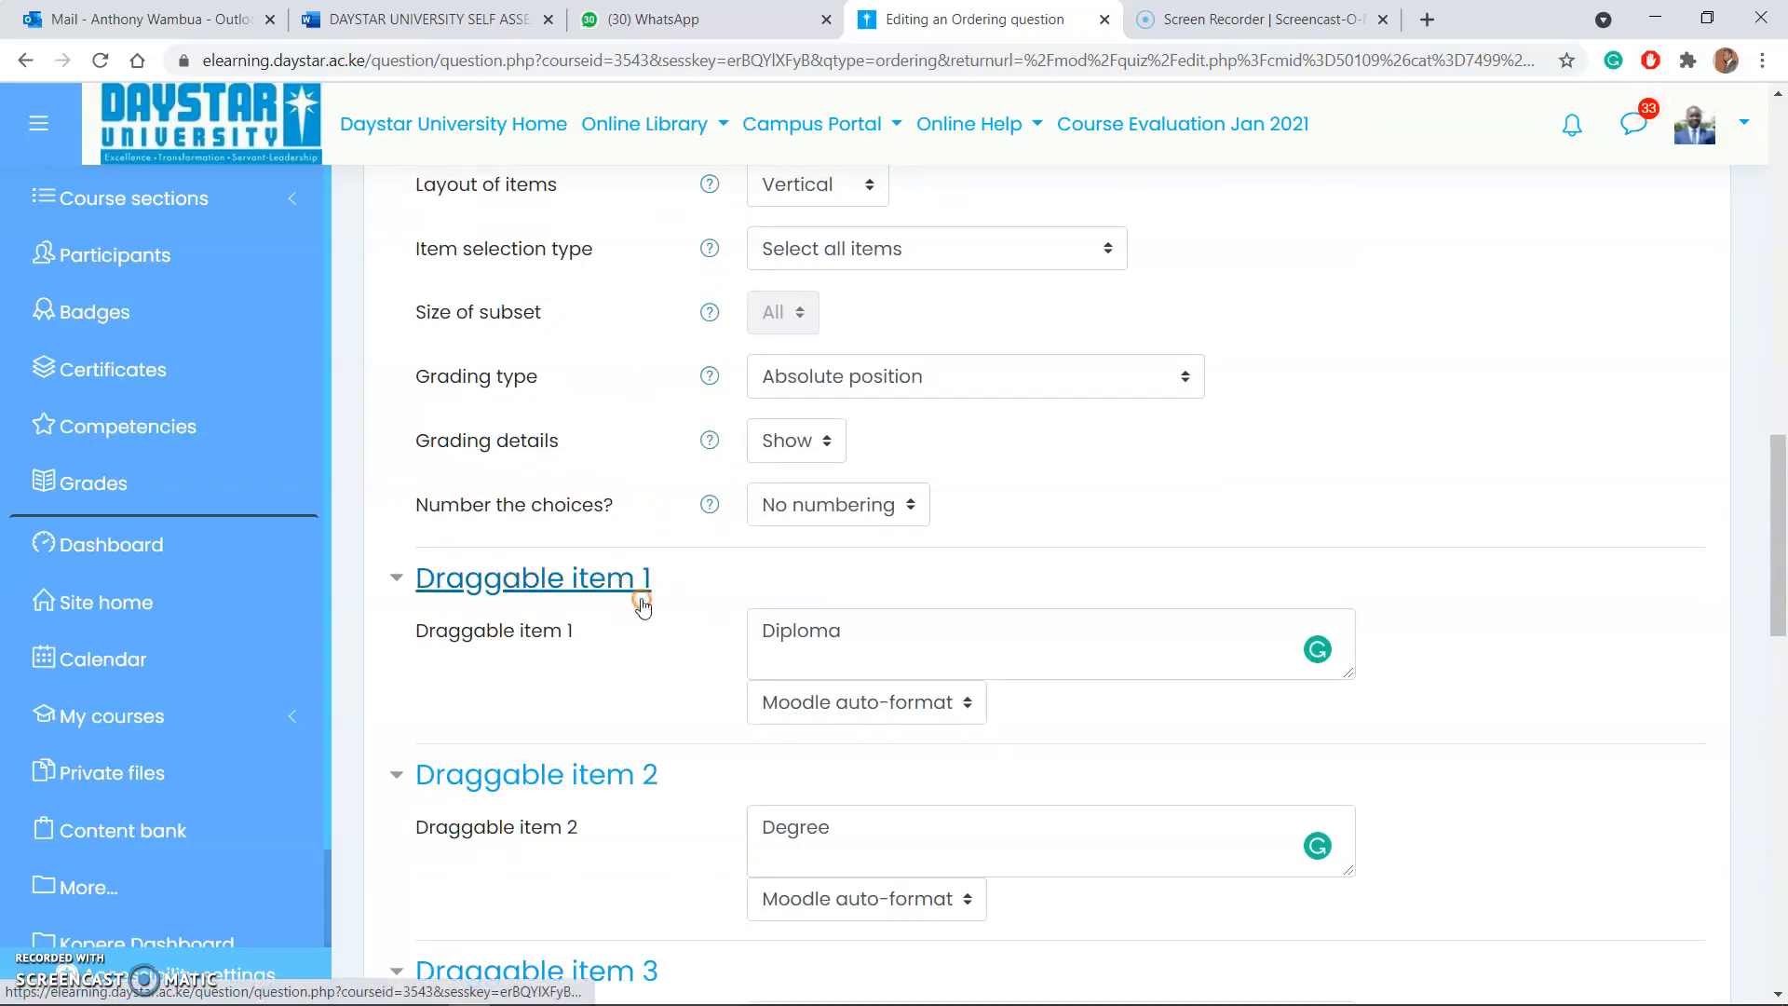
scroll(792, 642, "down", 3)
scroll(794, 644, "down", 5)
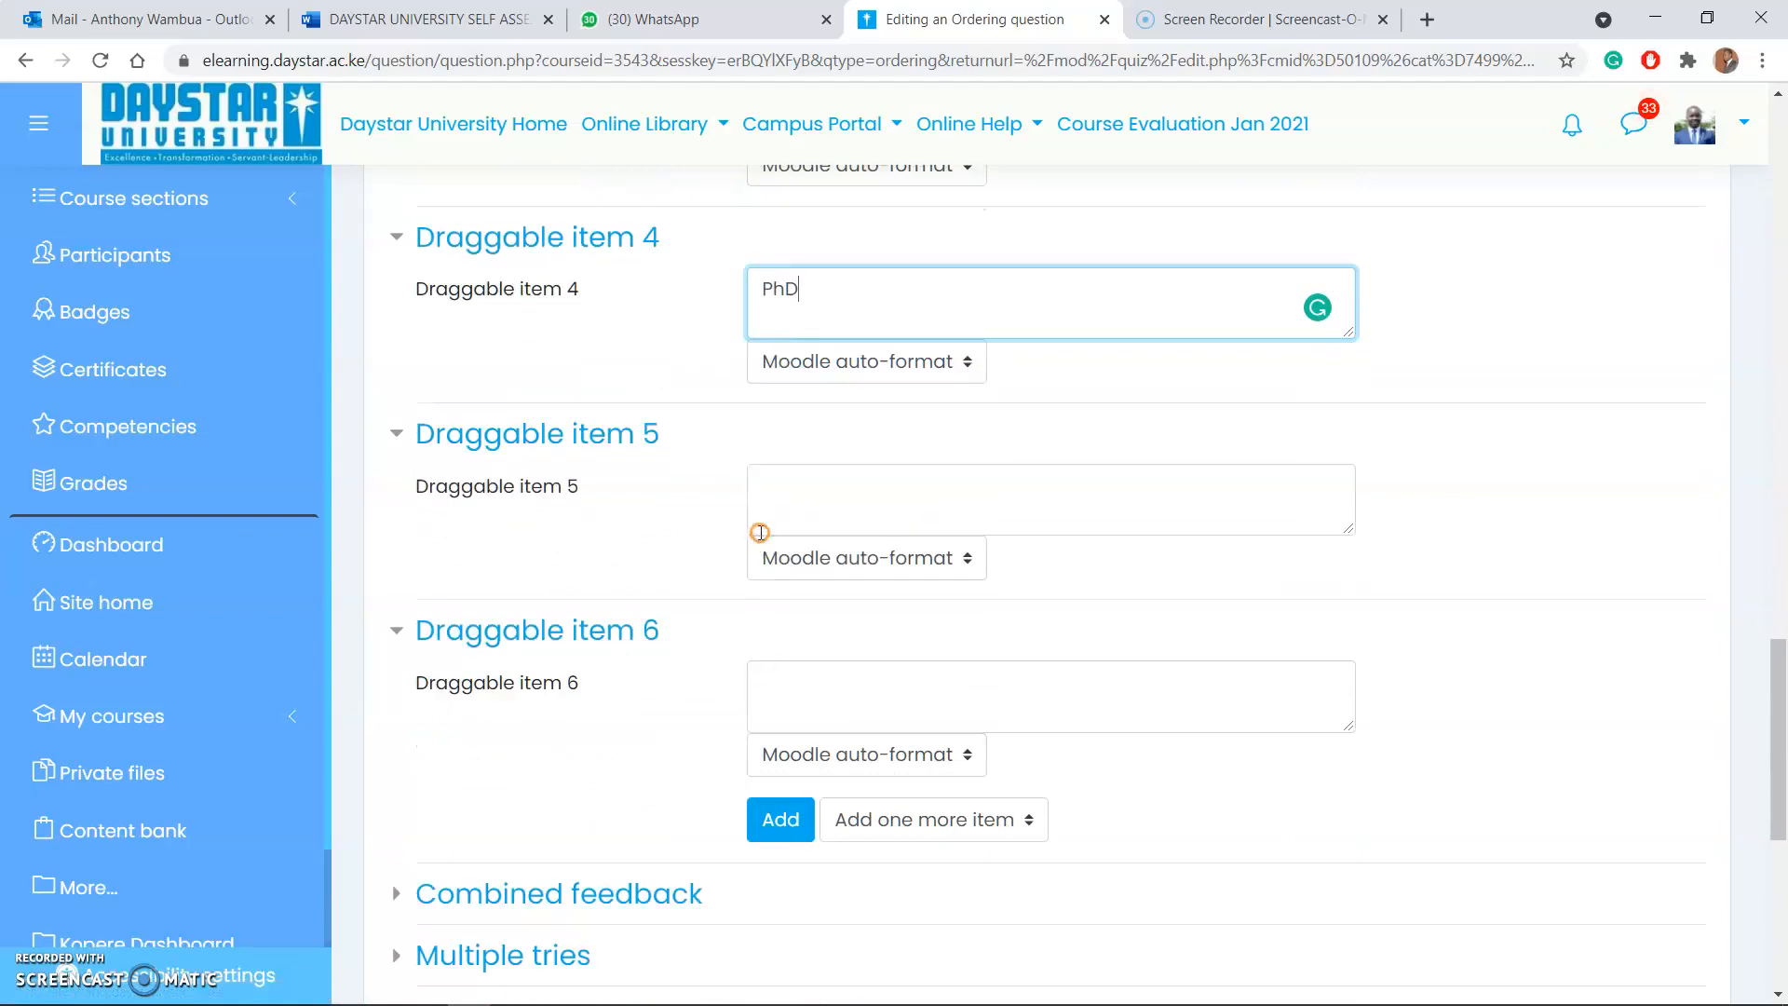
scroll(758, 549, "down", 2)
Step: Set the ordering question's default mark to 4 and try to save the question
scroll(760, 543, "up", 6)
scroll(760, 543, "up", 12)
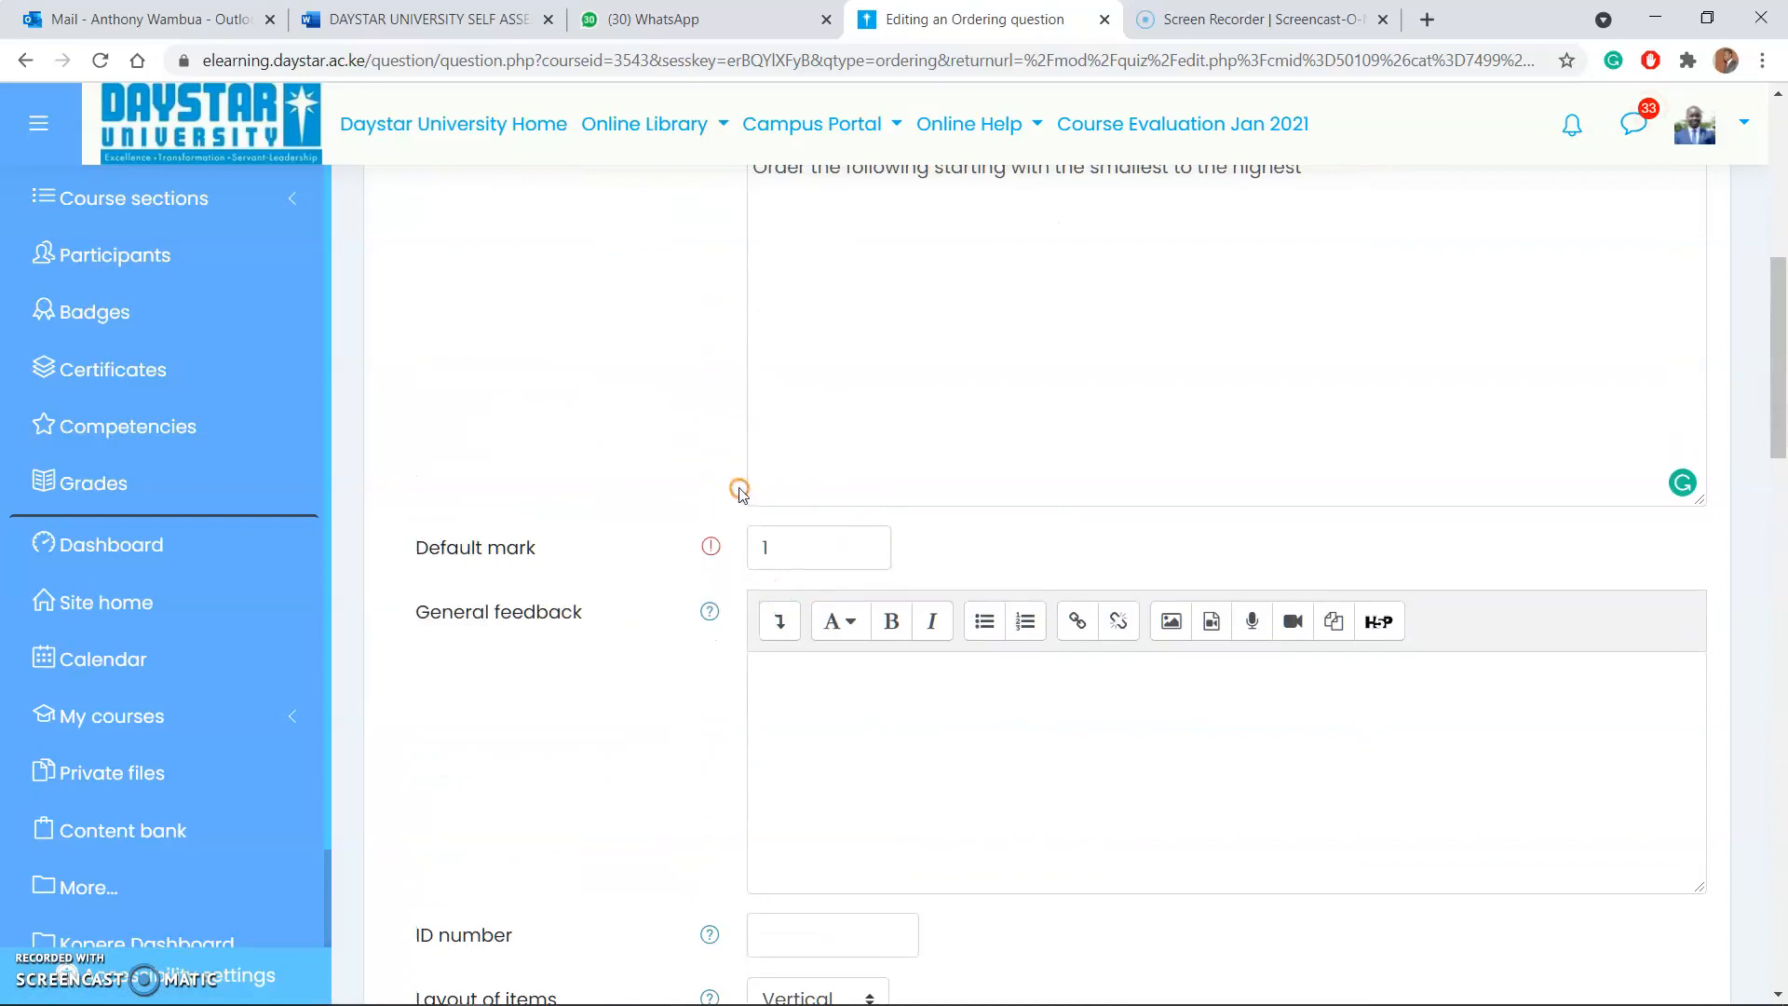
scroll(885, 626, "down", 3)
scroll(884, 627, "up", 4)
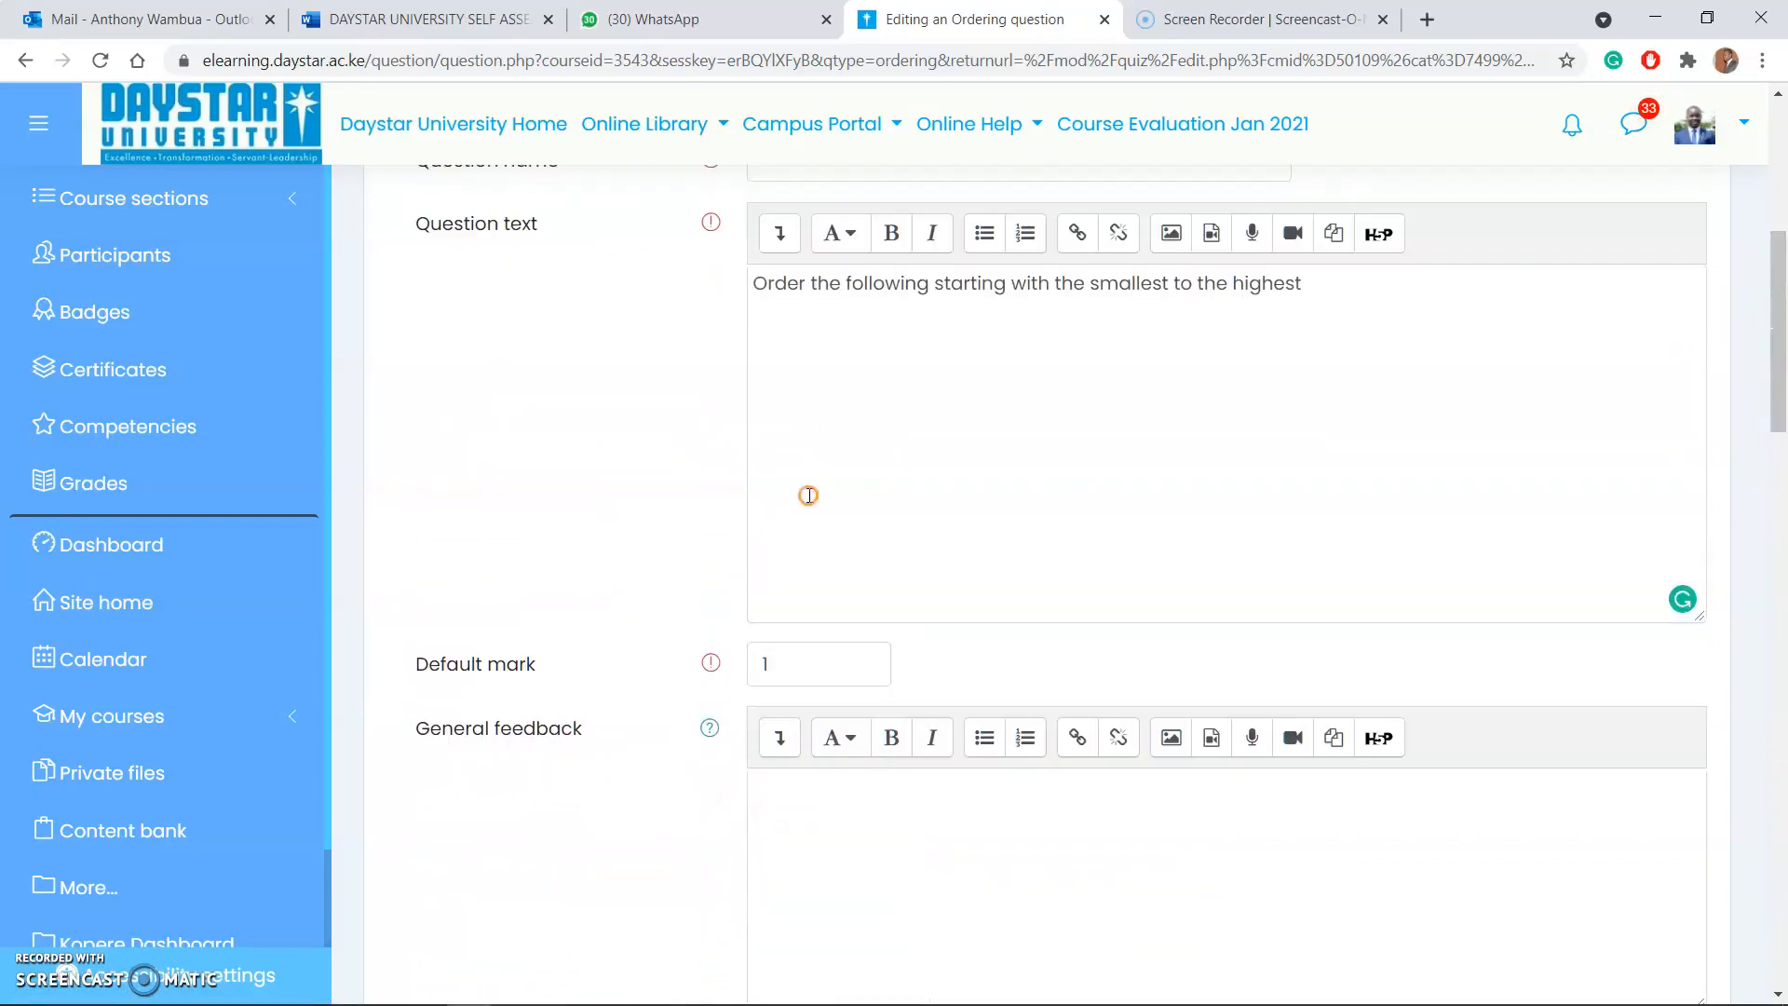
left_click(790, 664)
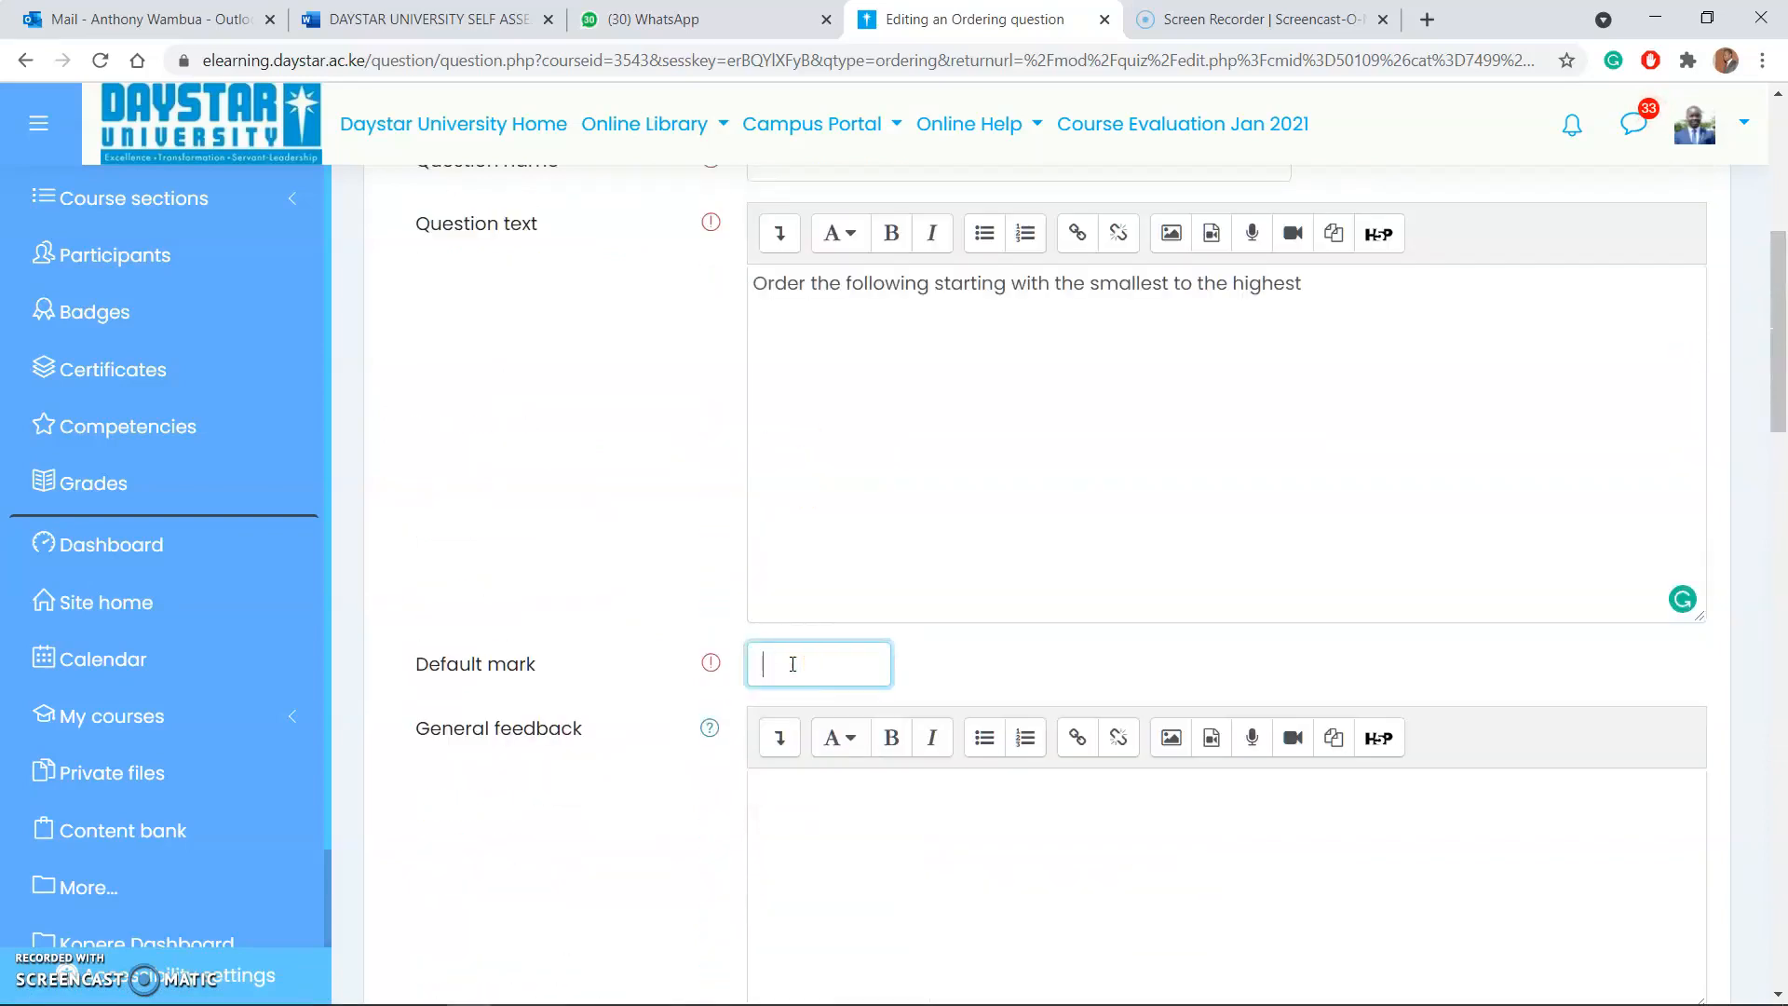
type("4")
scroll(793, 613, "down", 20)
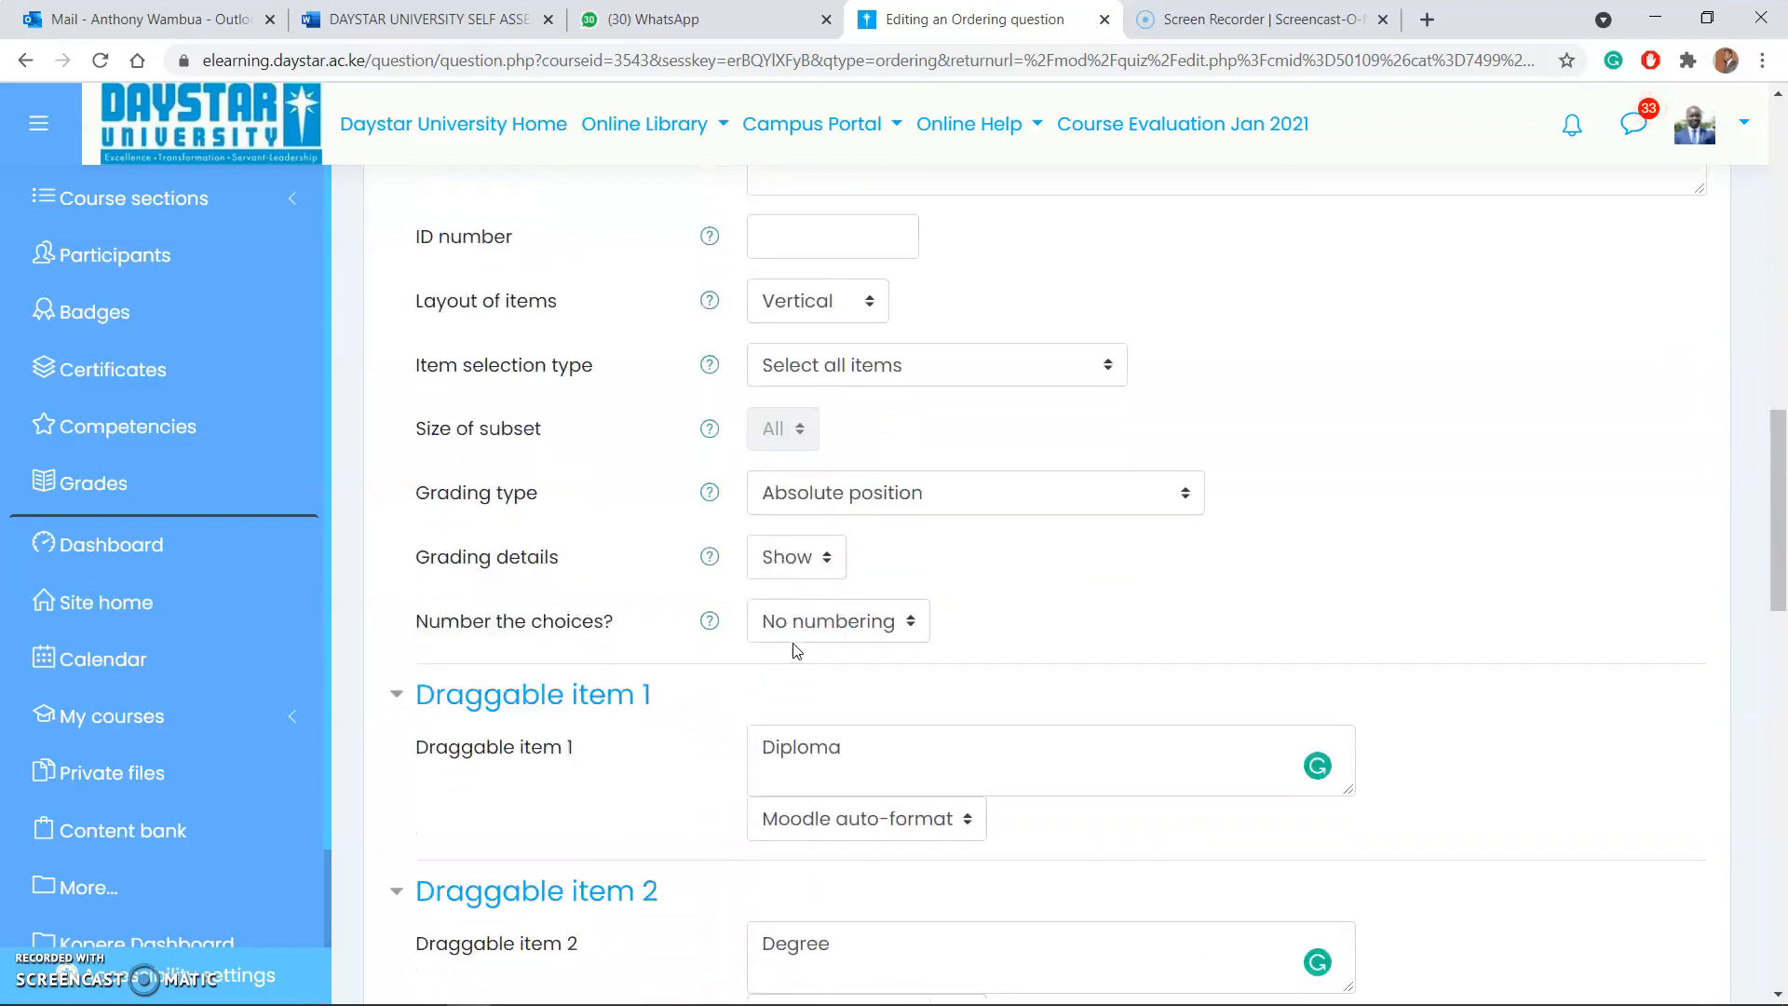
scroll(792, 643, "down", 6)
left_click(844, 563)
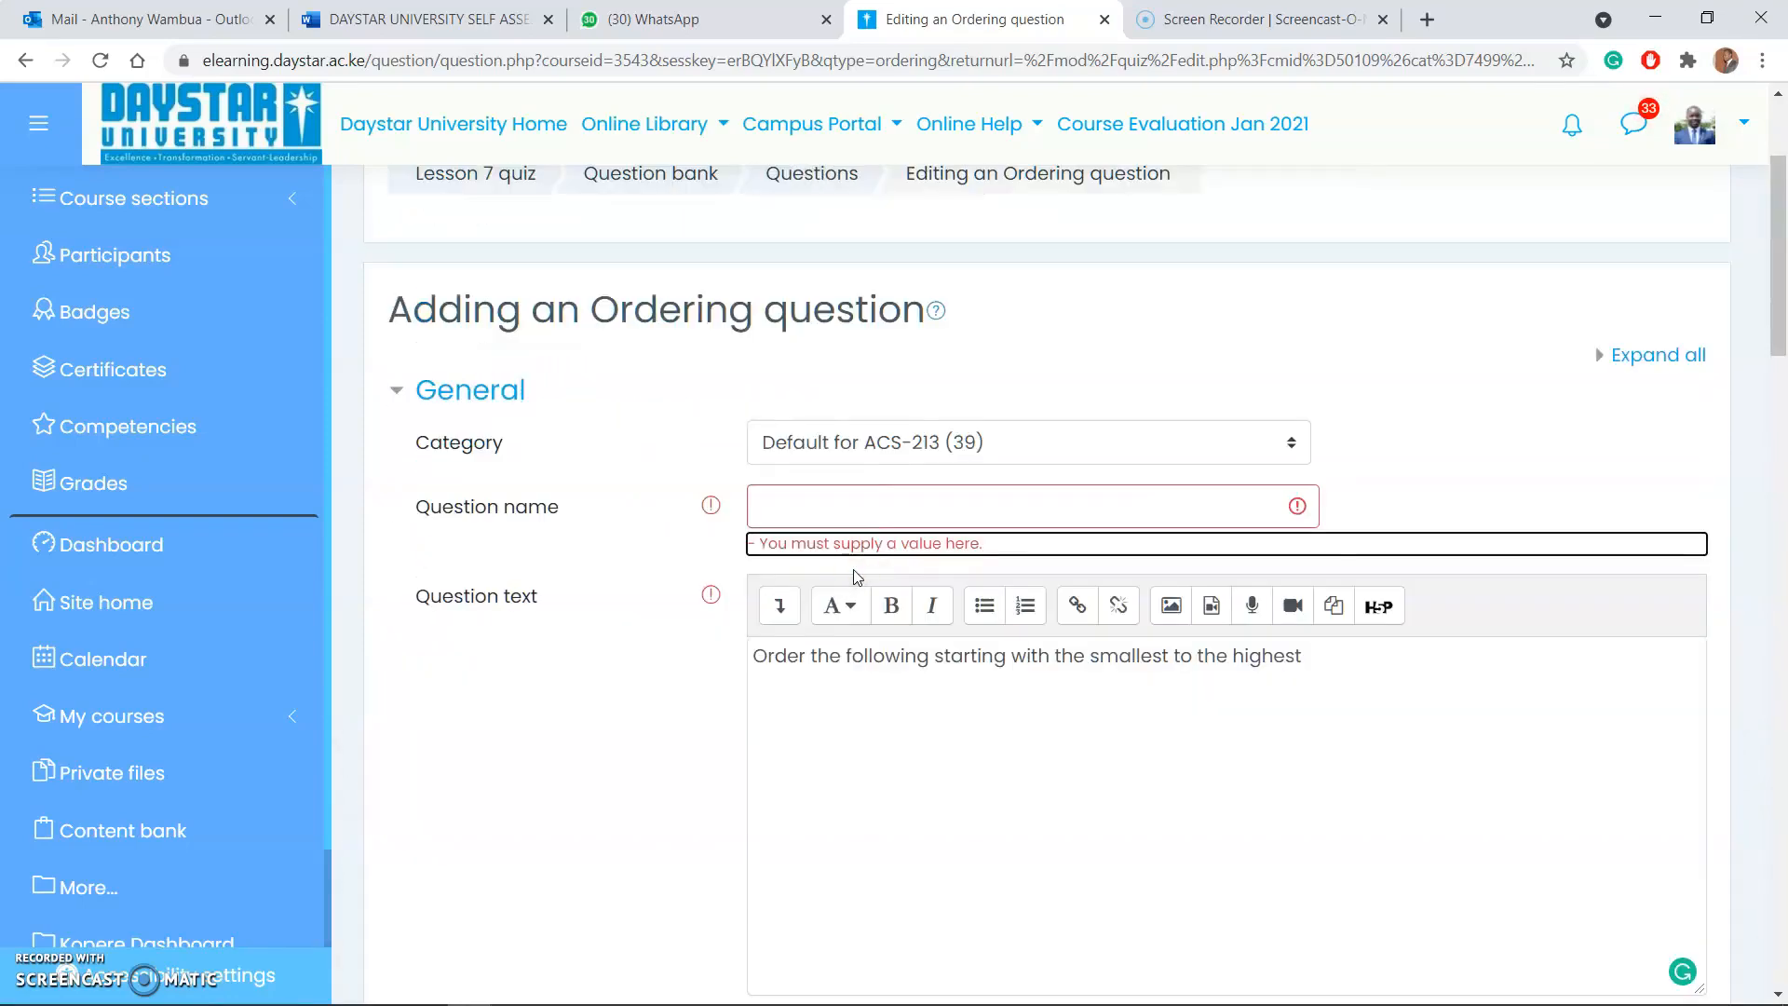
Step: Enter 45 as the ordering question's name and save the question to the quiz
left_click(823, 501)
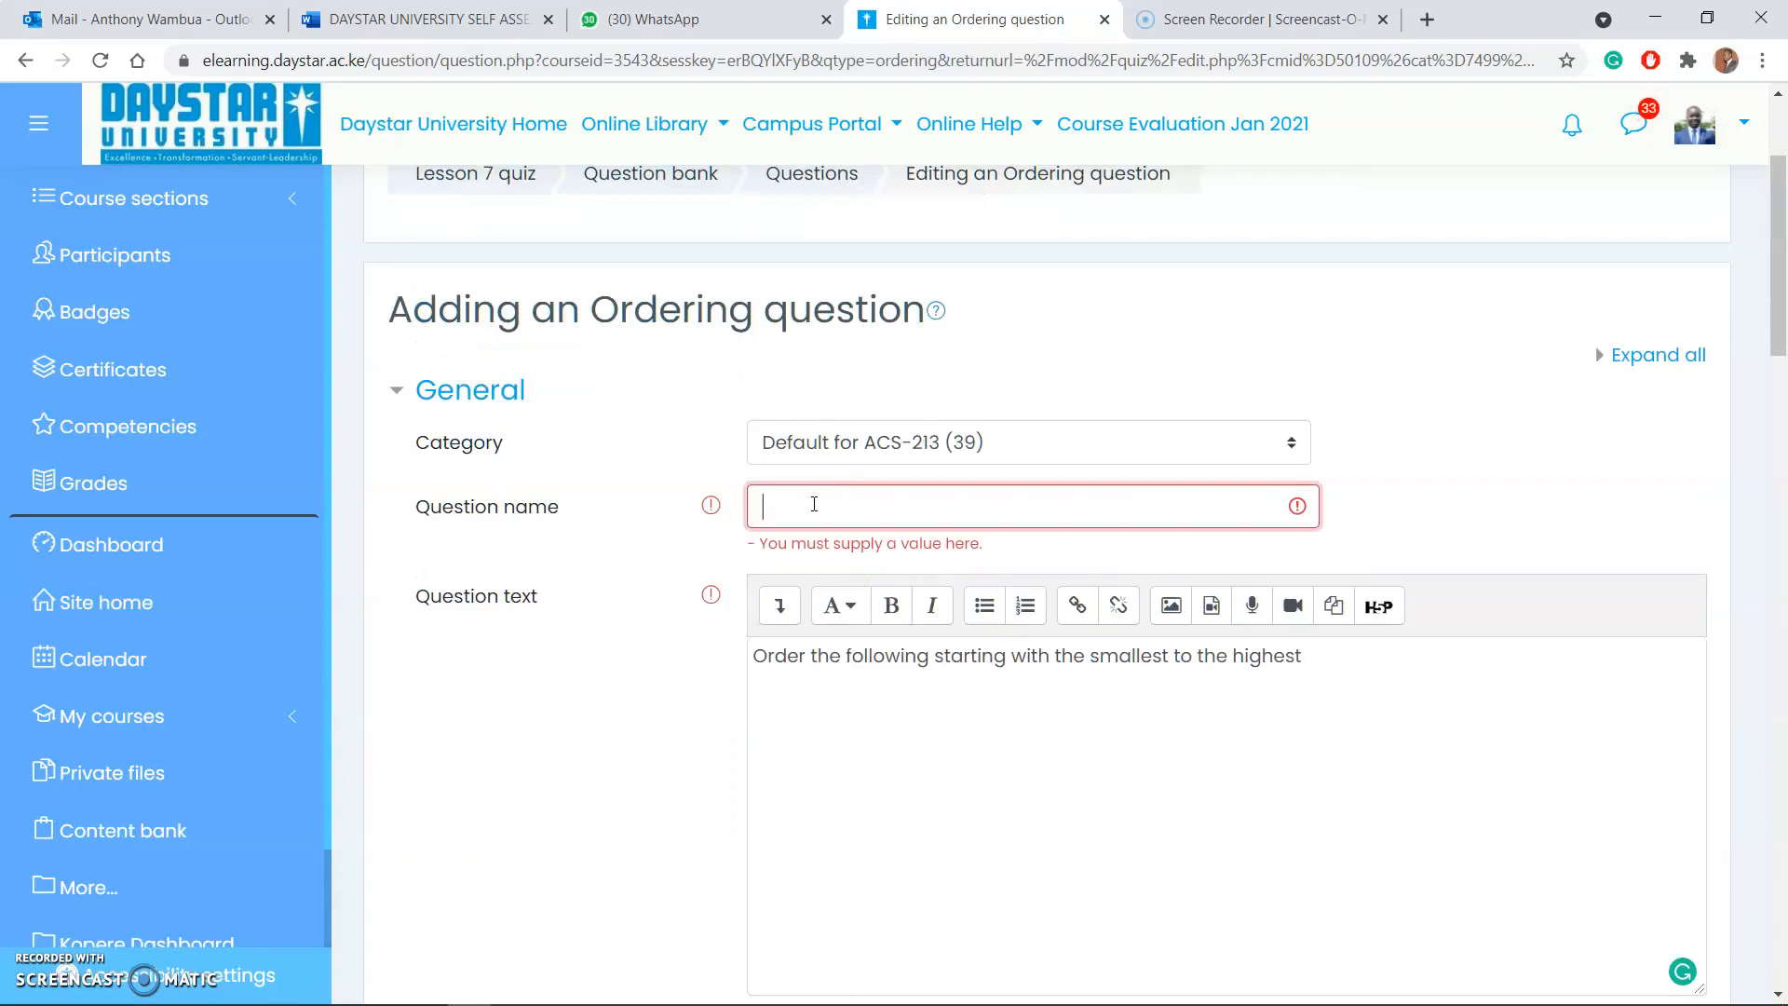
scroll(814, 504, "down", 20)
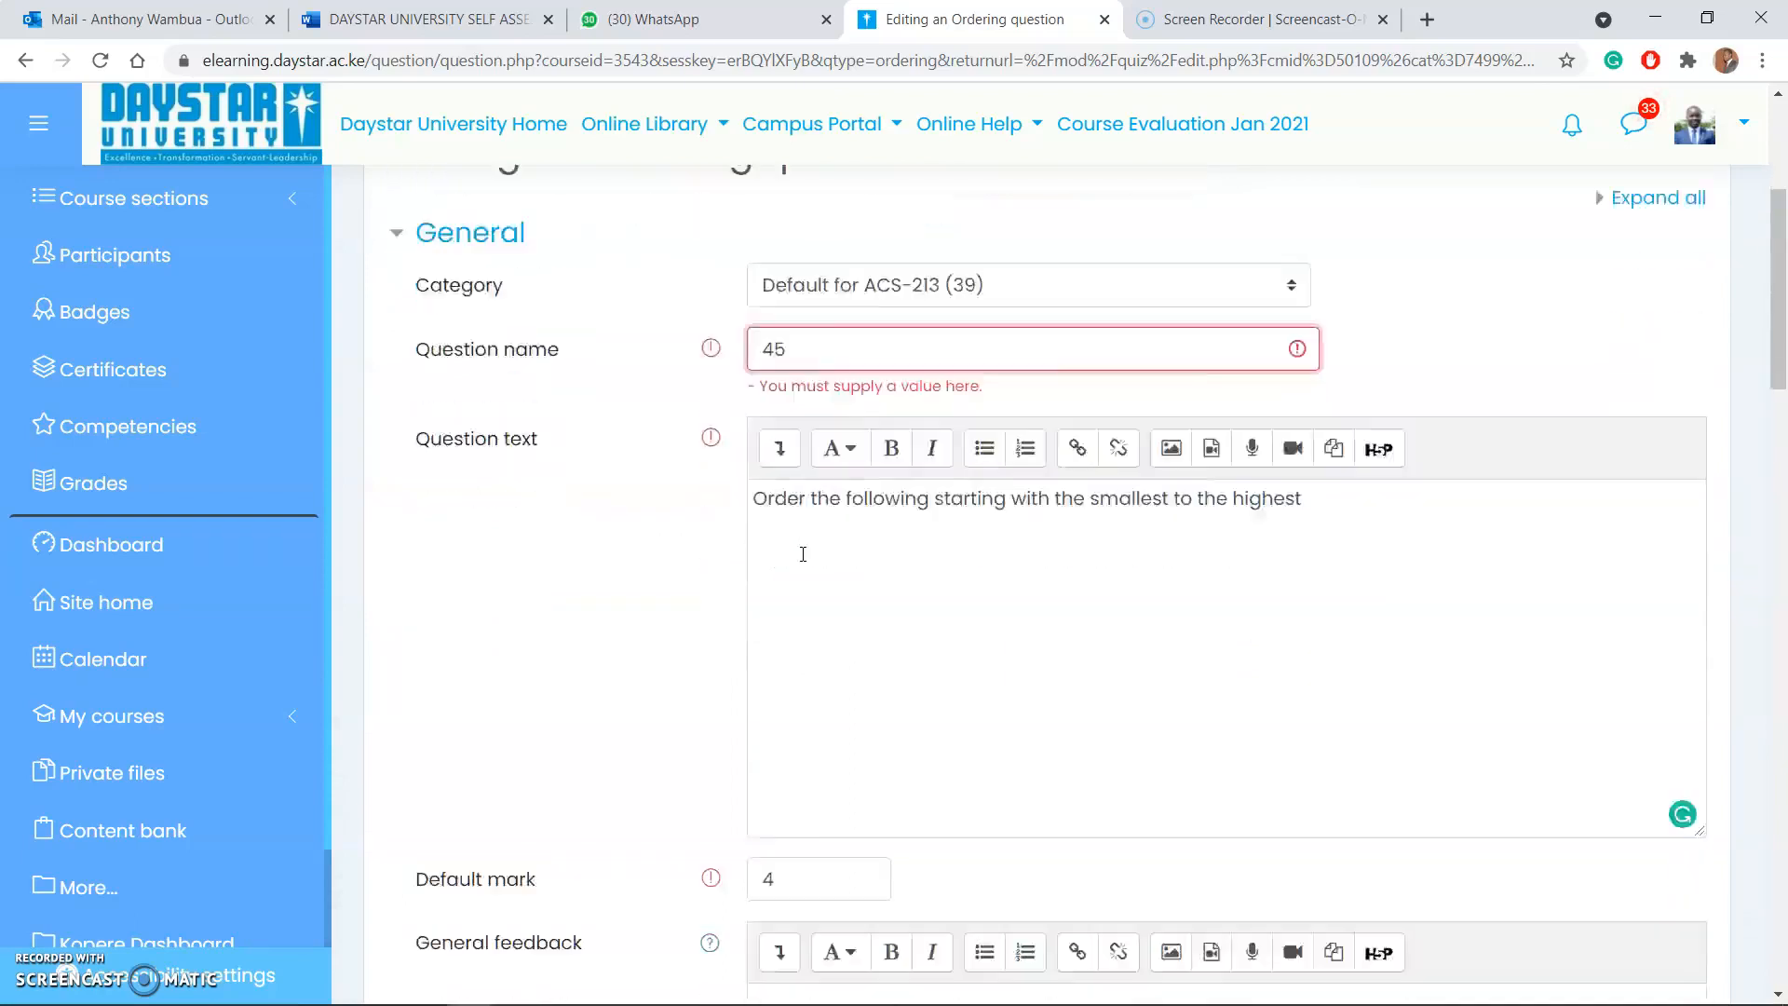
scroll(797, 599, "down", 5)
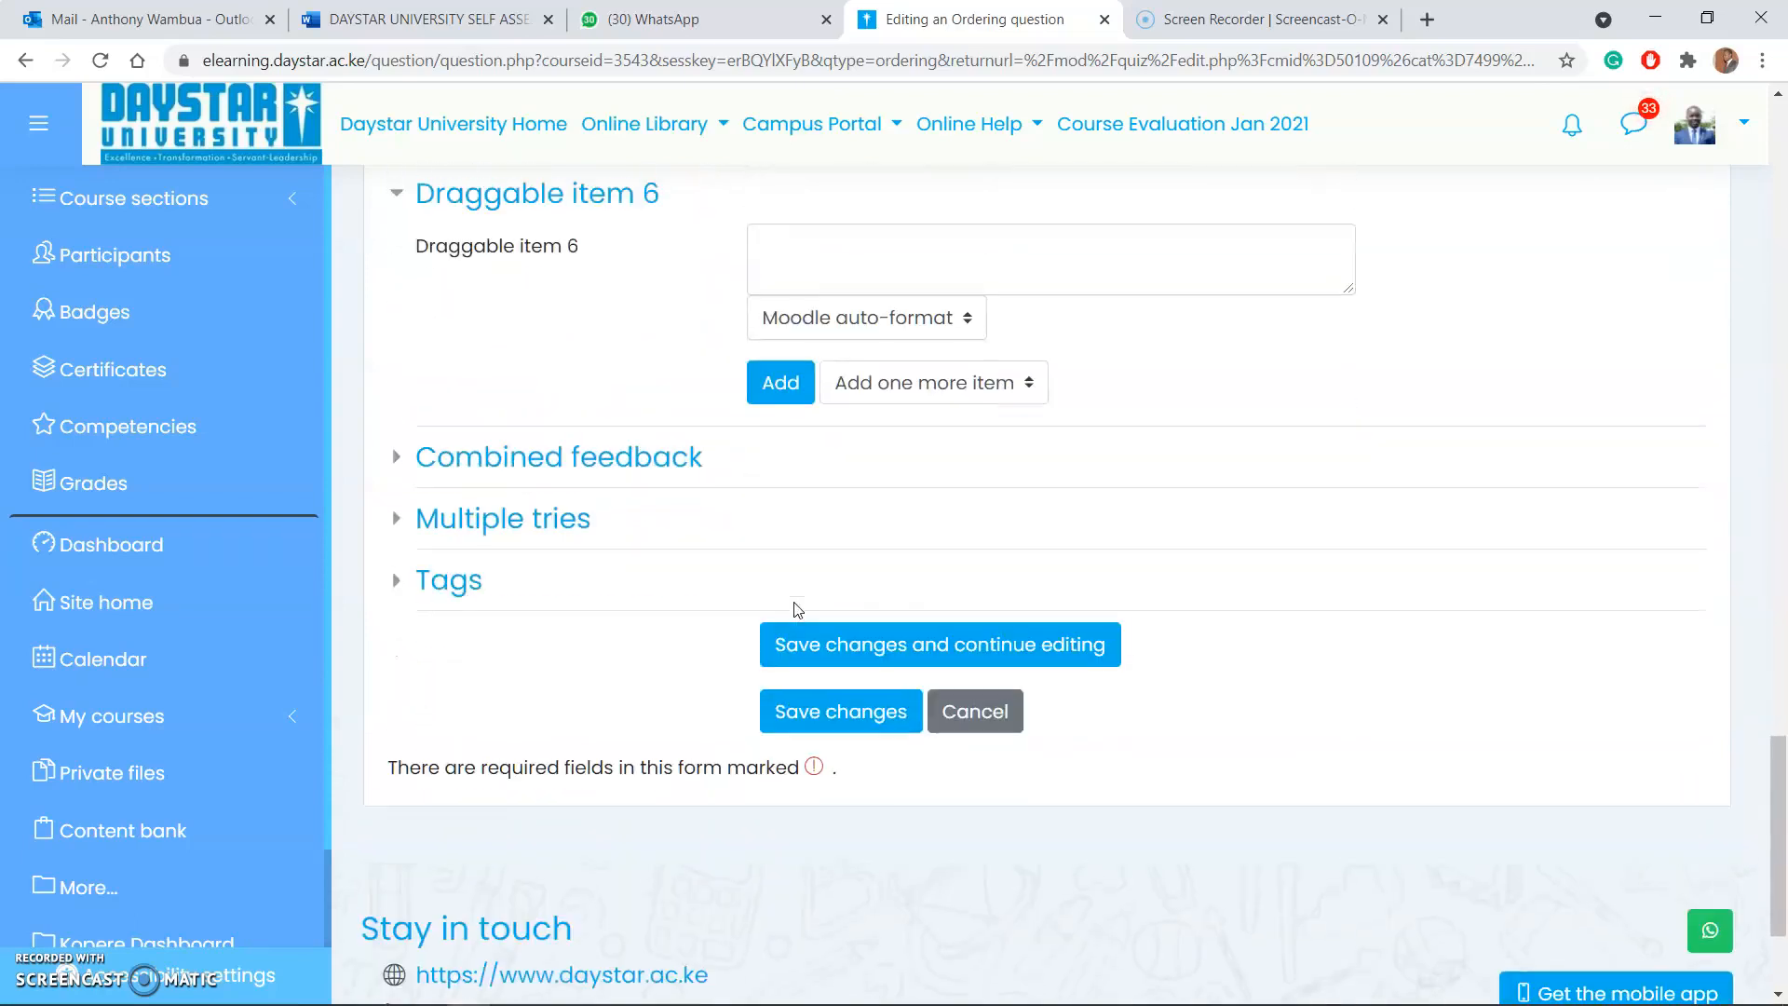
left_click(857, 708)
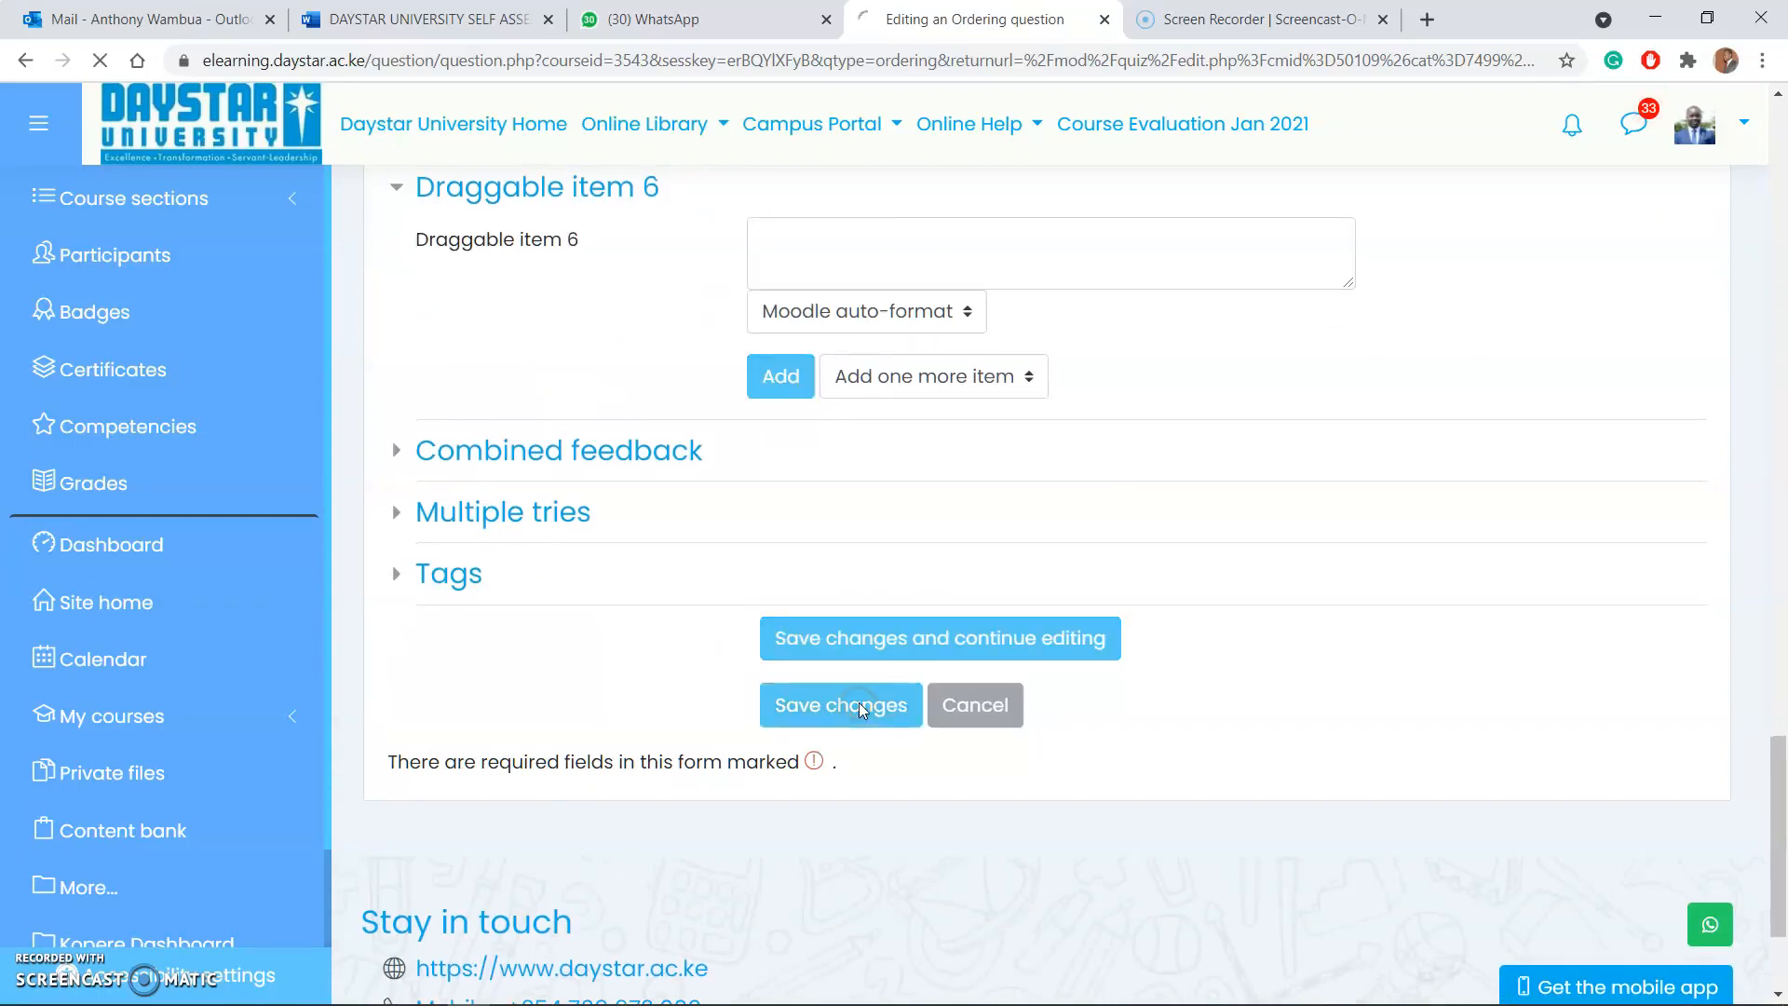
Step: Preview the ordering question, arrange its items as Diploma, Degree, Masters, PhD, and close the preview
scroll(861, 708, "down", 3)
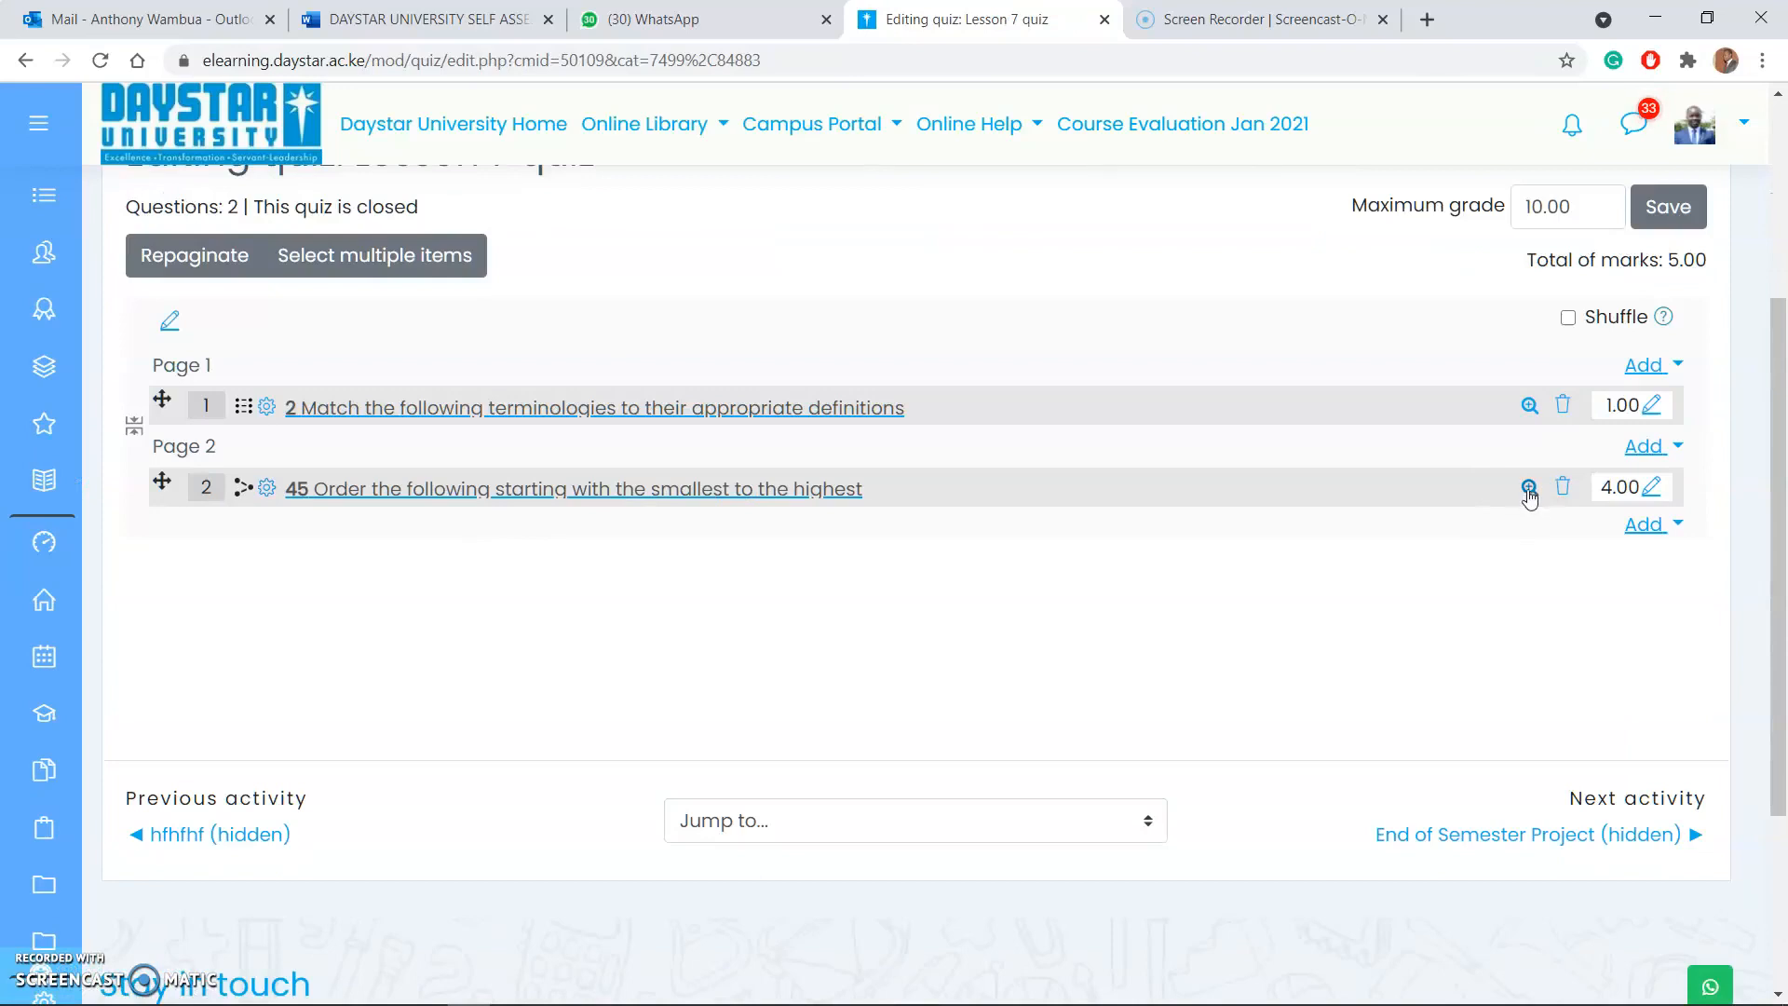
left_click(1529, 487)
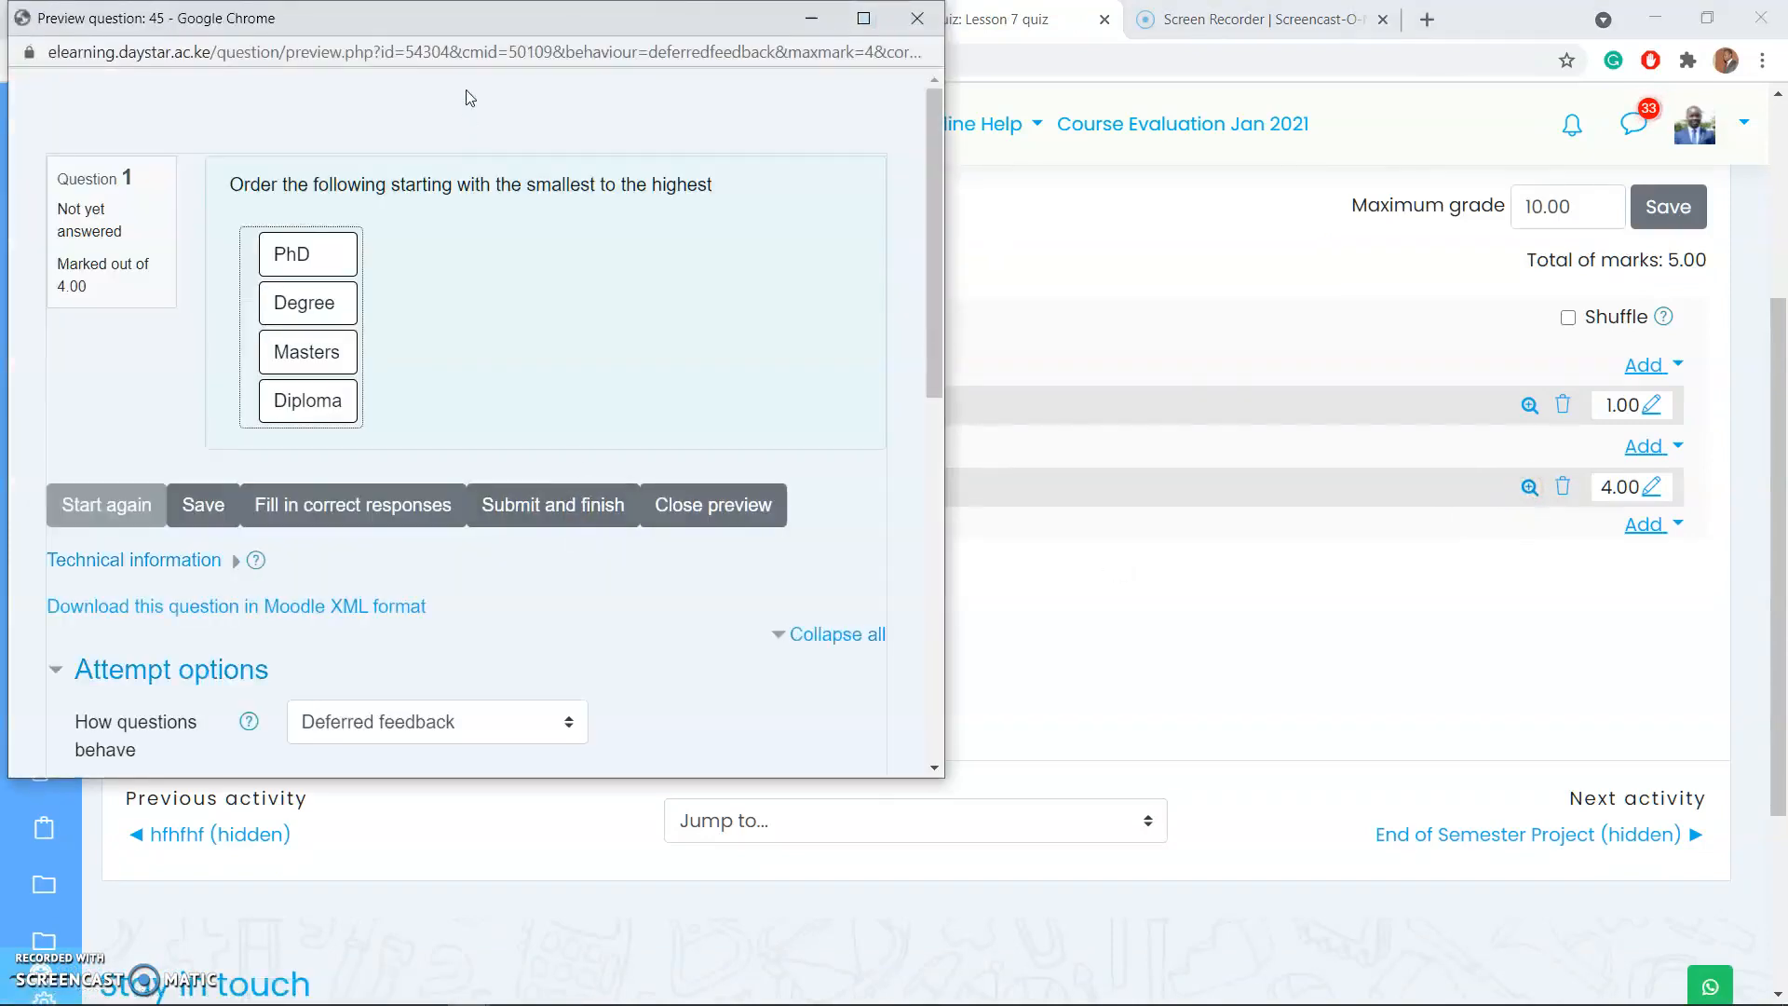
left_click_drag(469, 28, 829, 79)
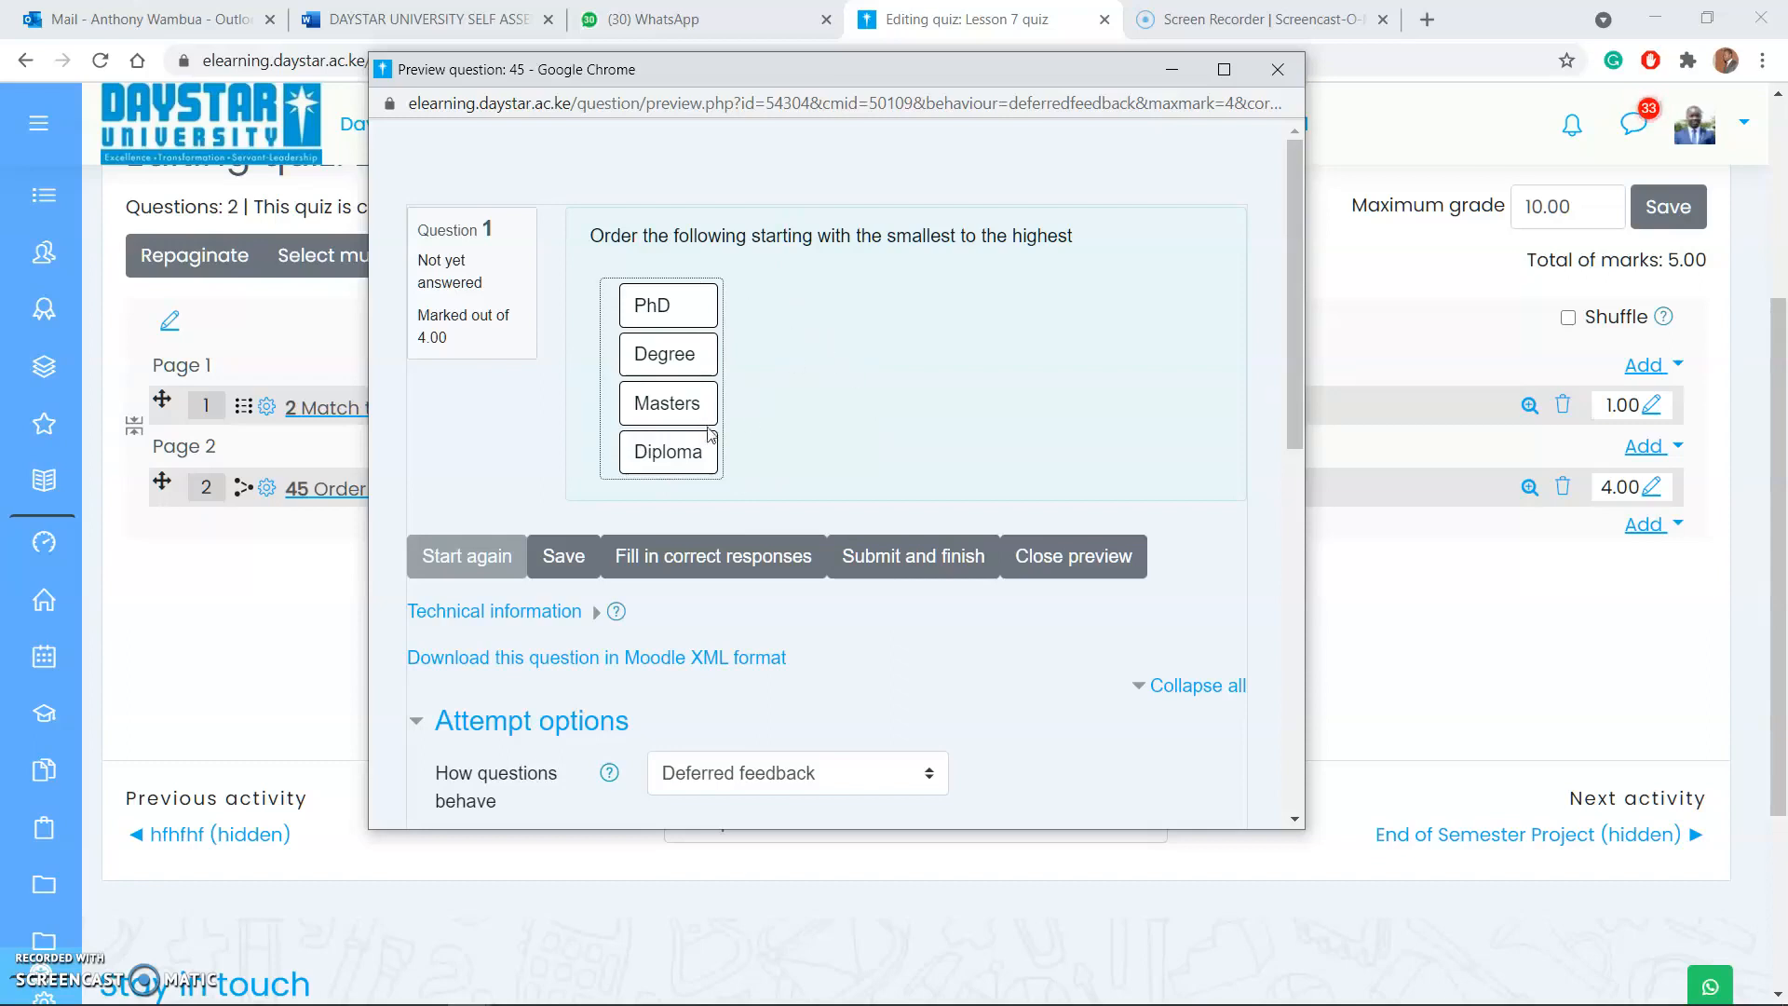
left_click_drag(669, 451, 660, 296)
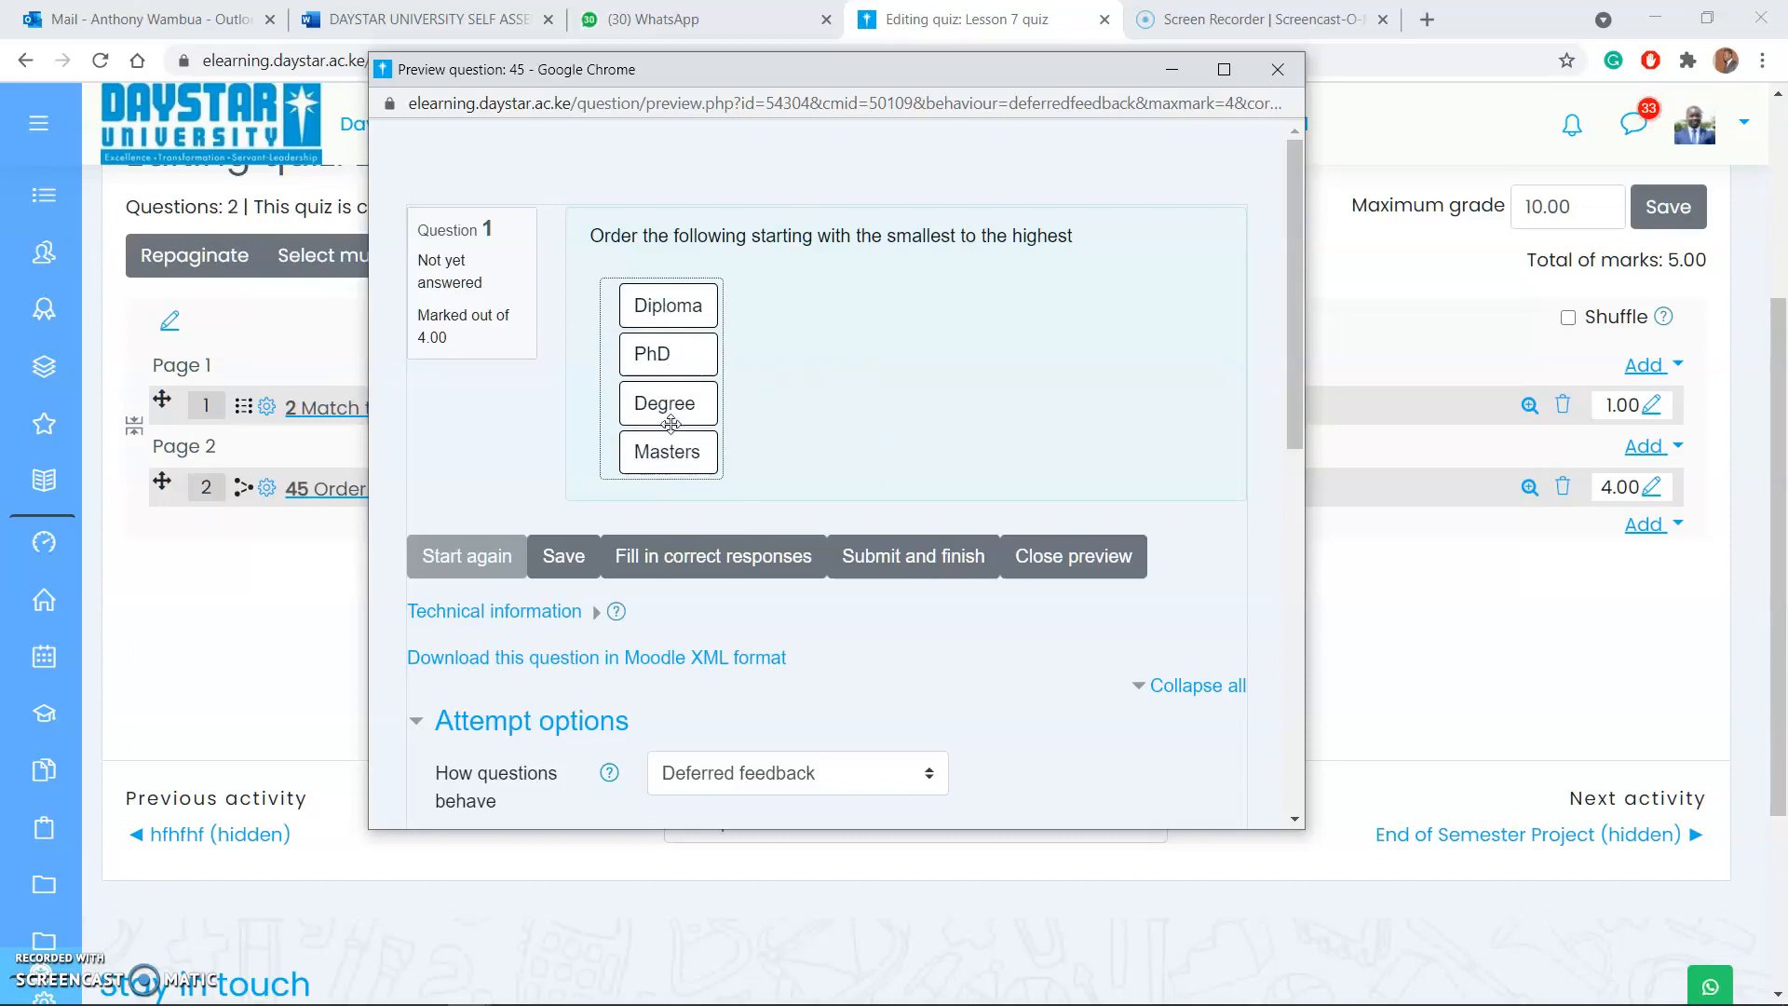
left_click_drag(676, 363, 679, 458)
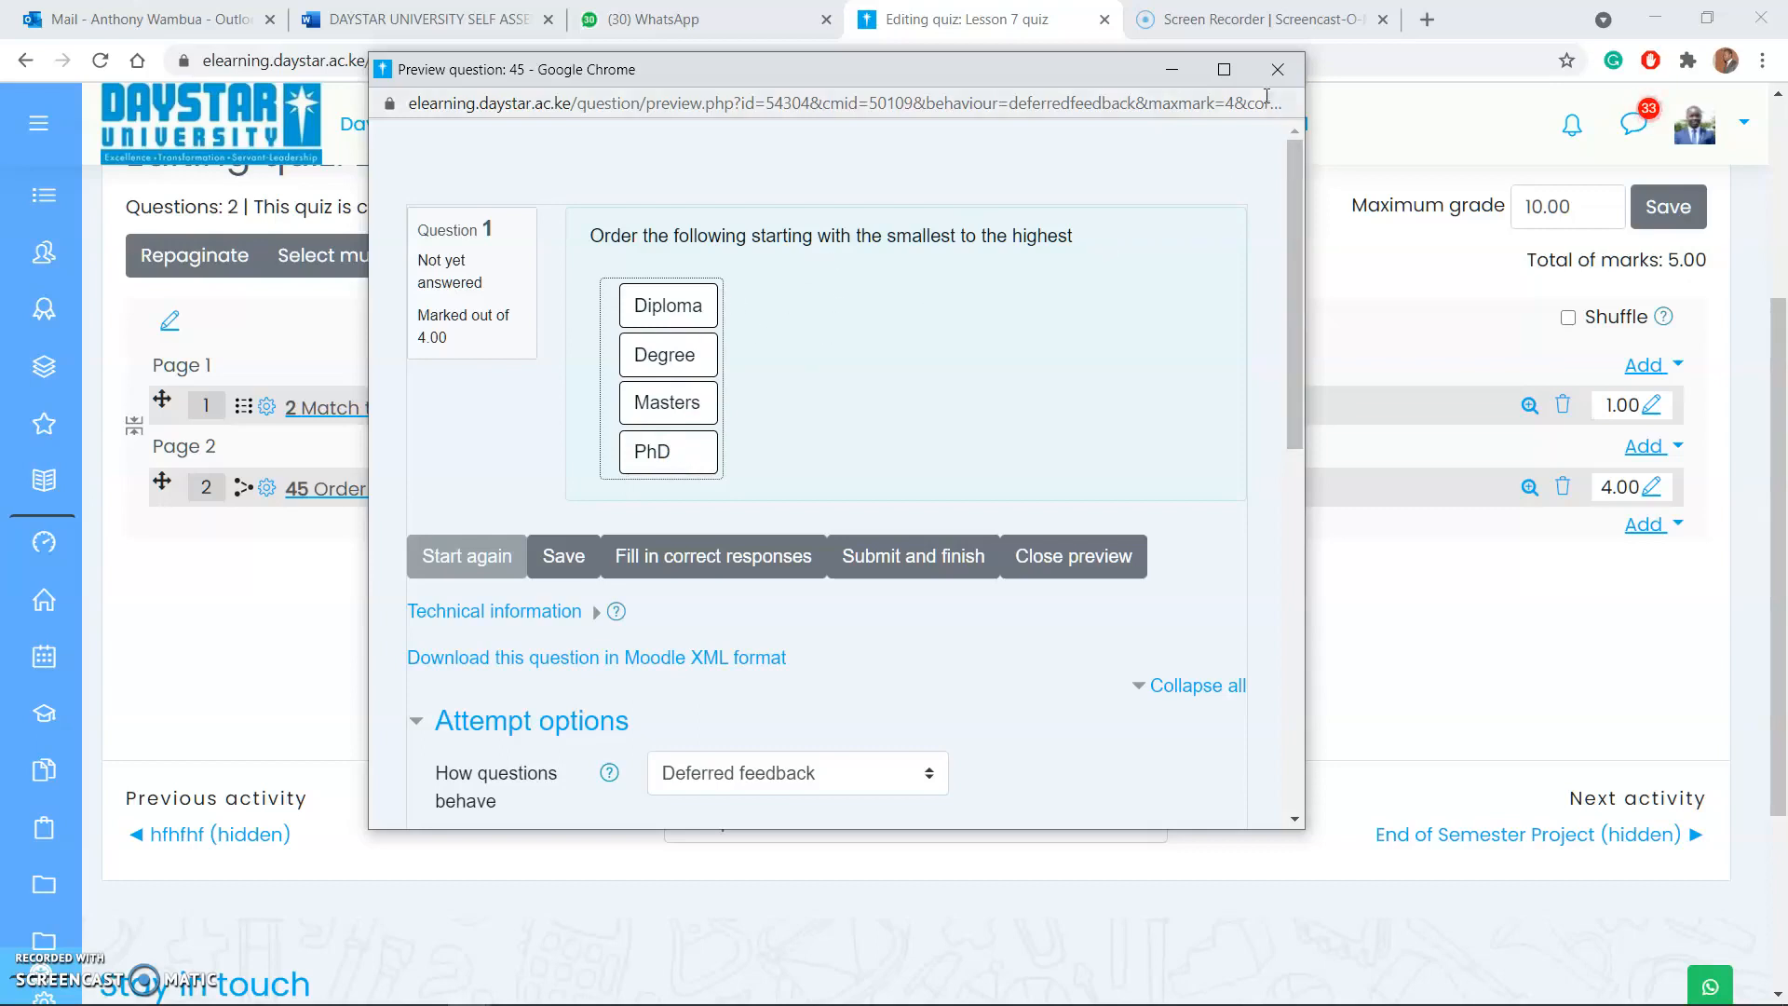
left_click(1278, 69)
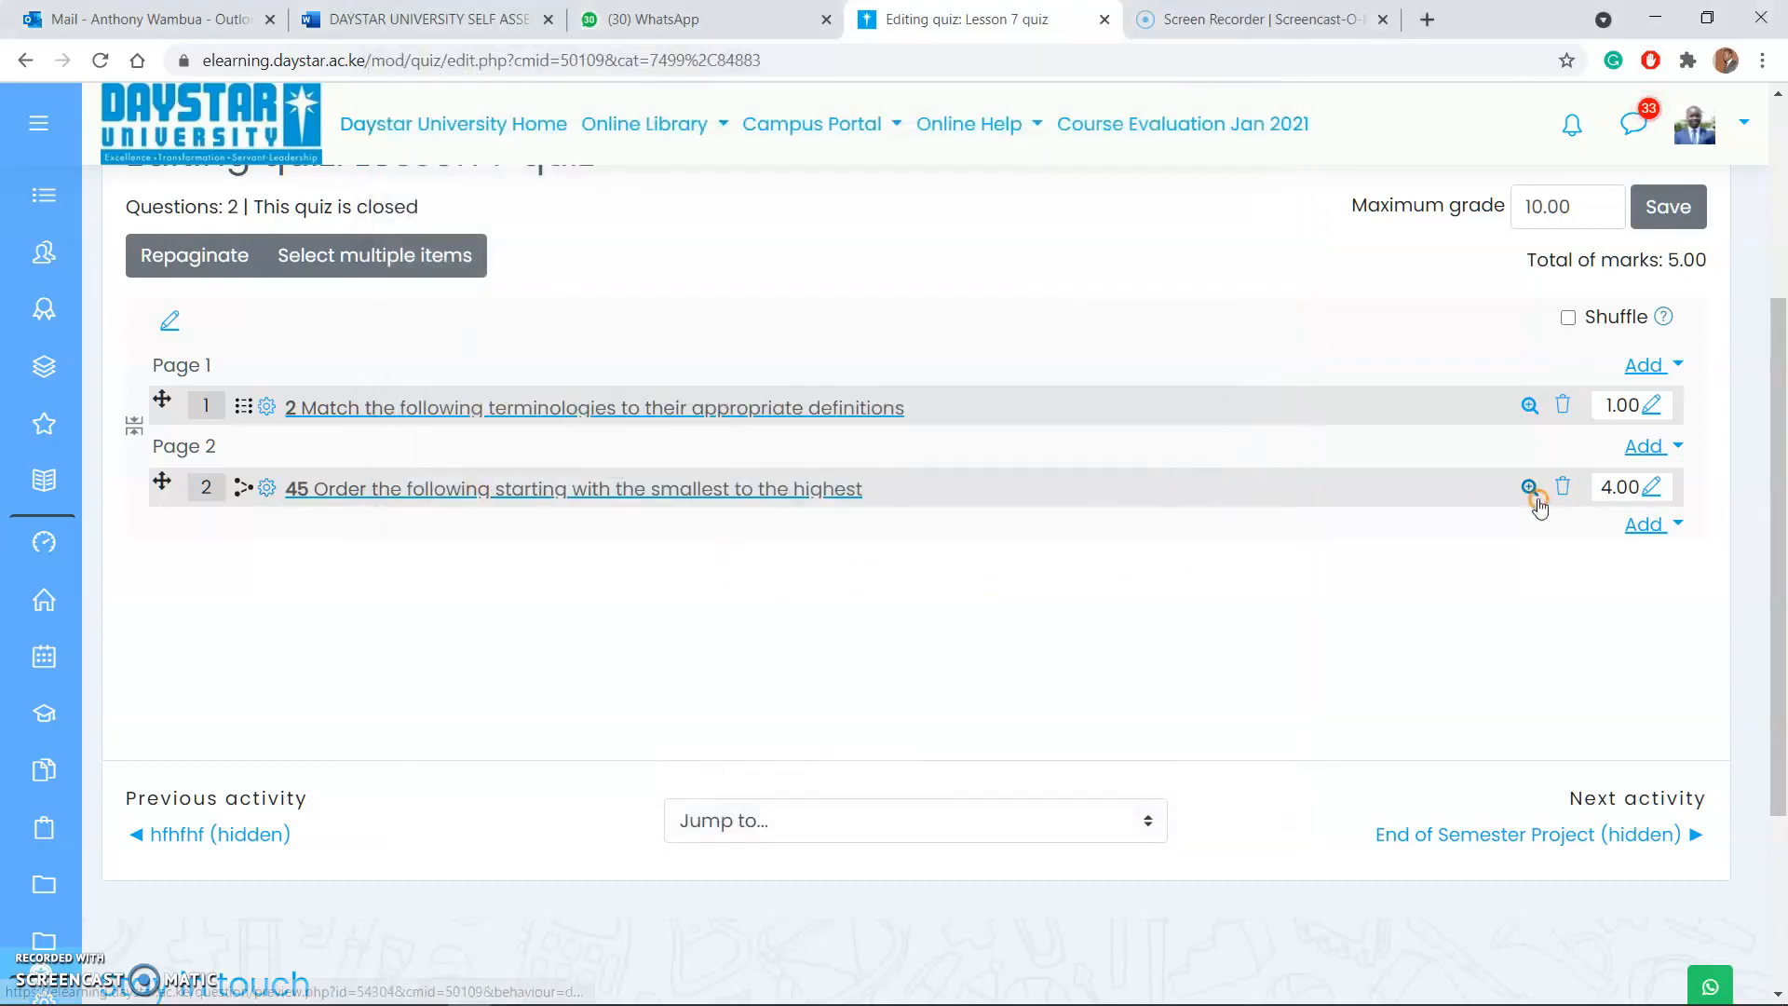
Step: Preview the ordering question again, fill in the correct responses and close the preview
left_click(1532, 489)
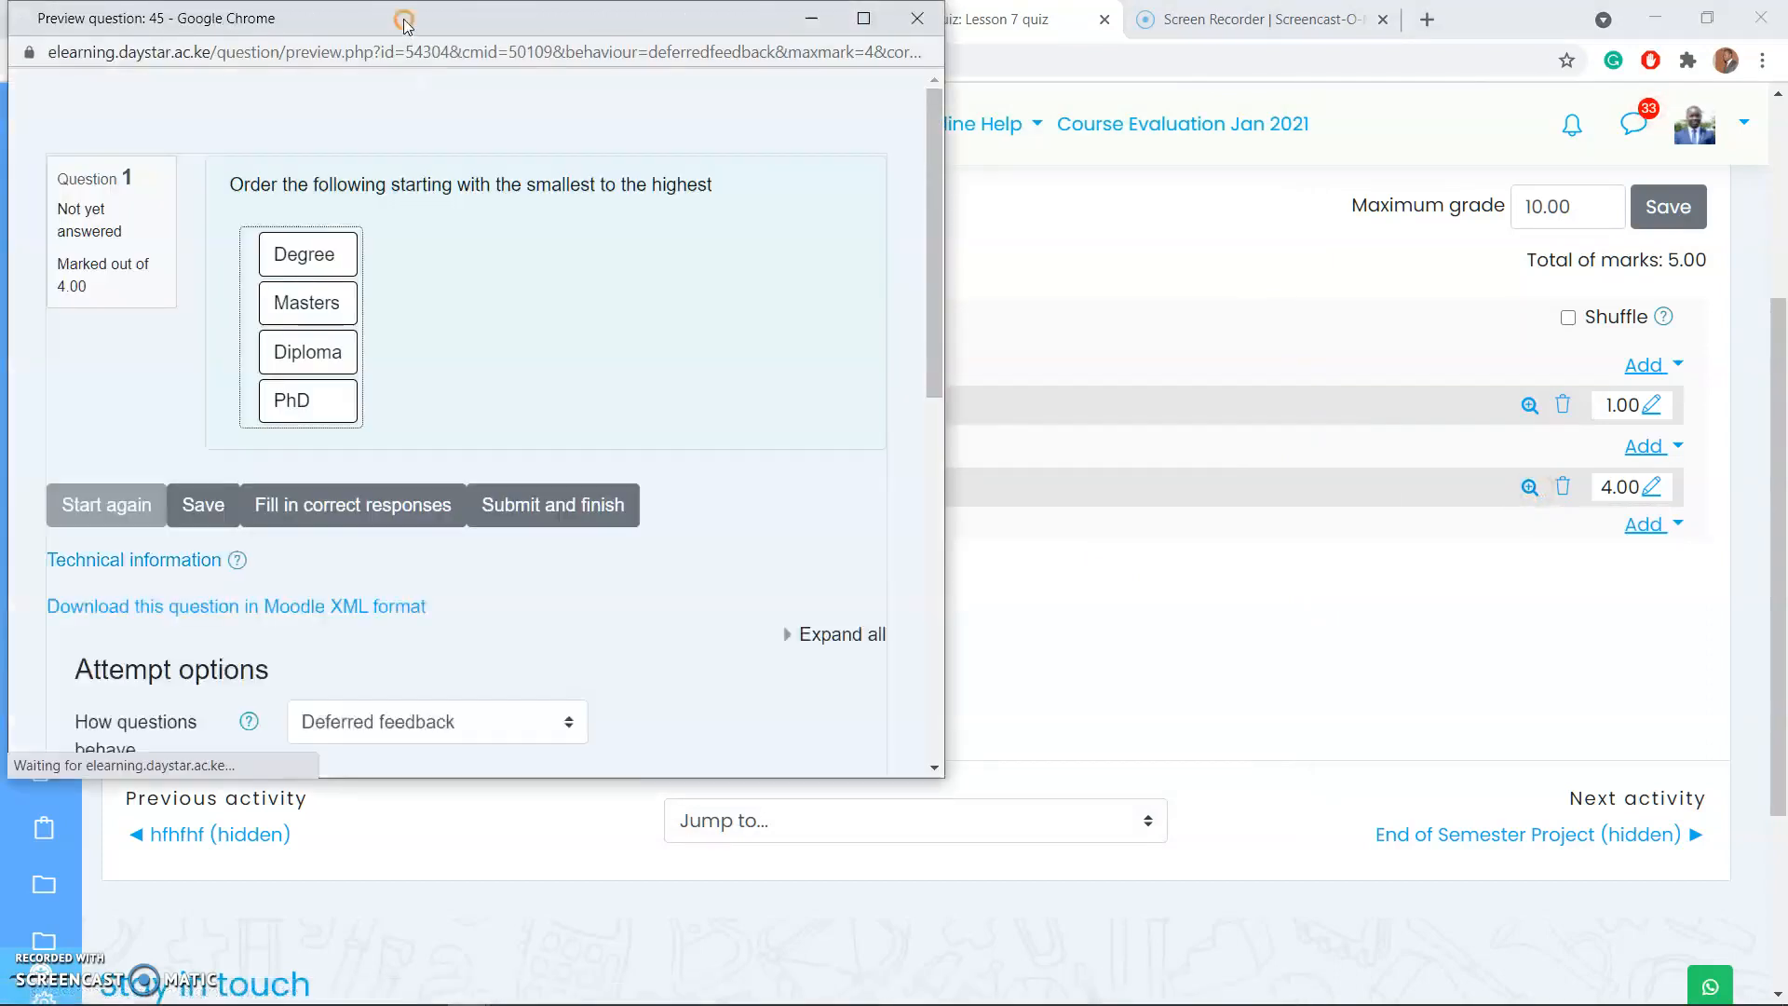
left_click_drag(405, 23, 847, 128)
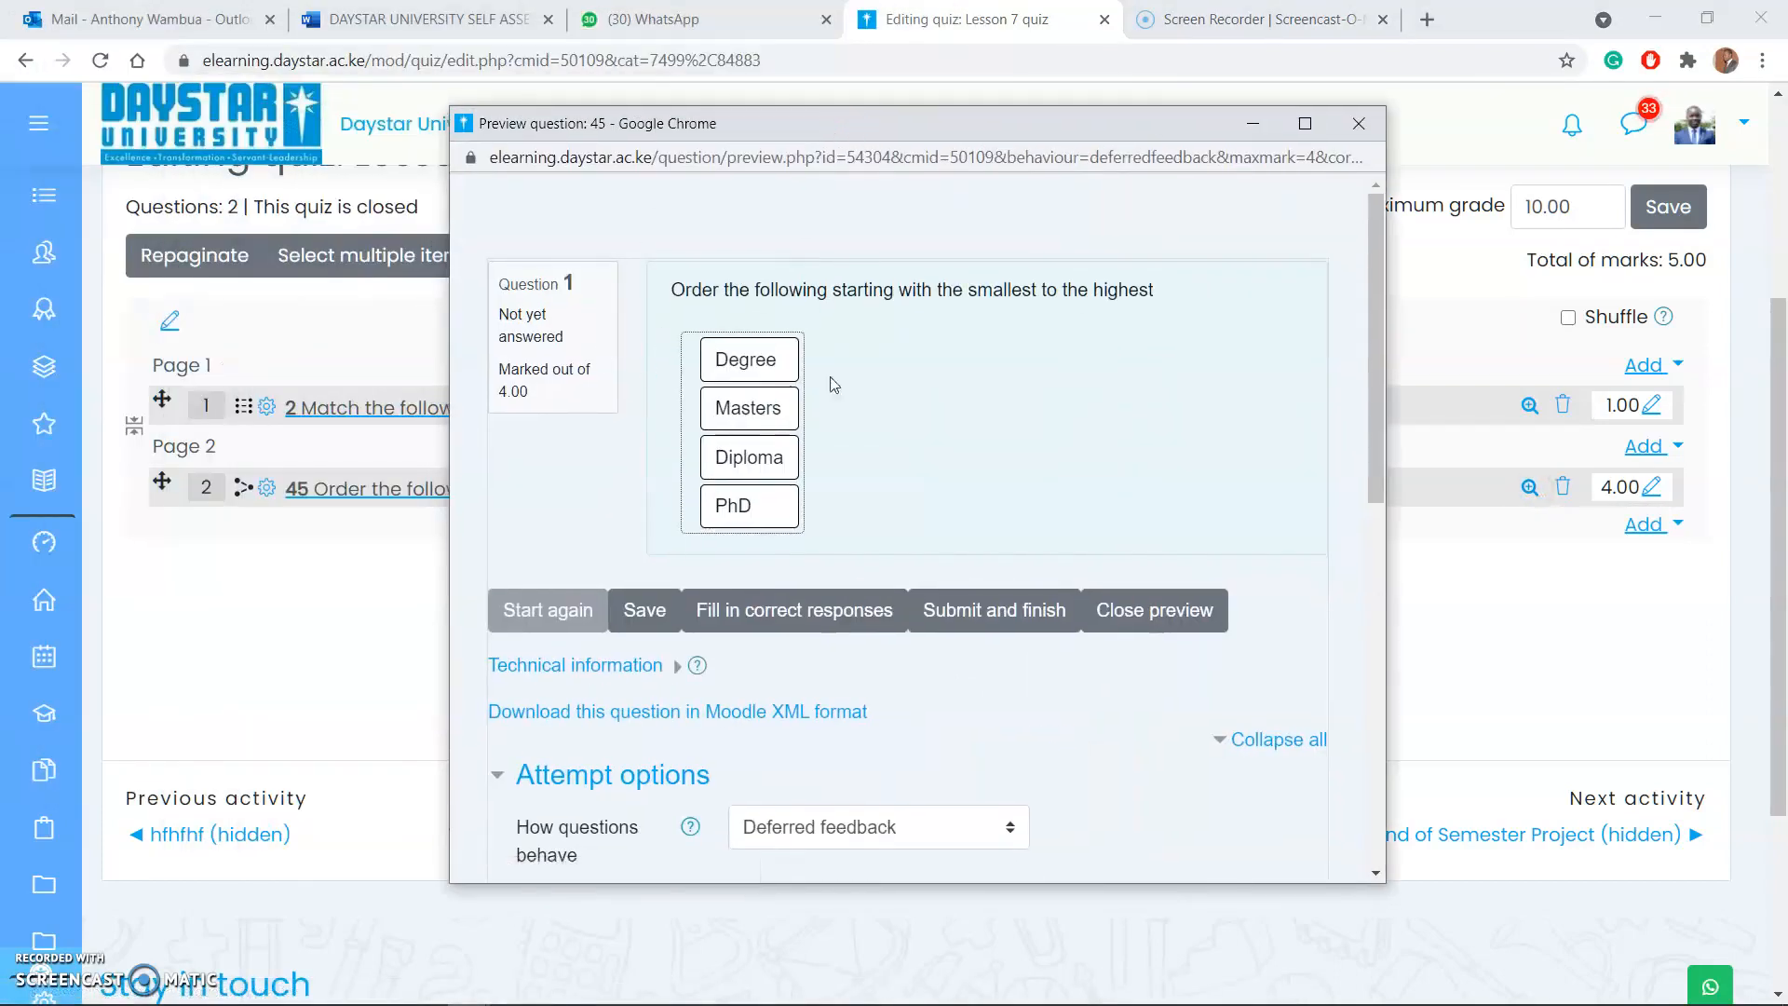
left_click(793, 611)
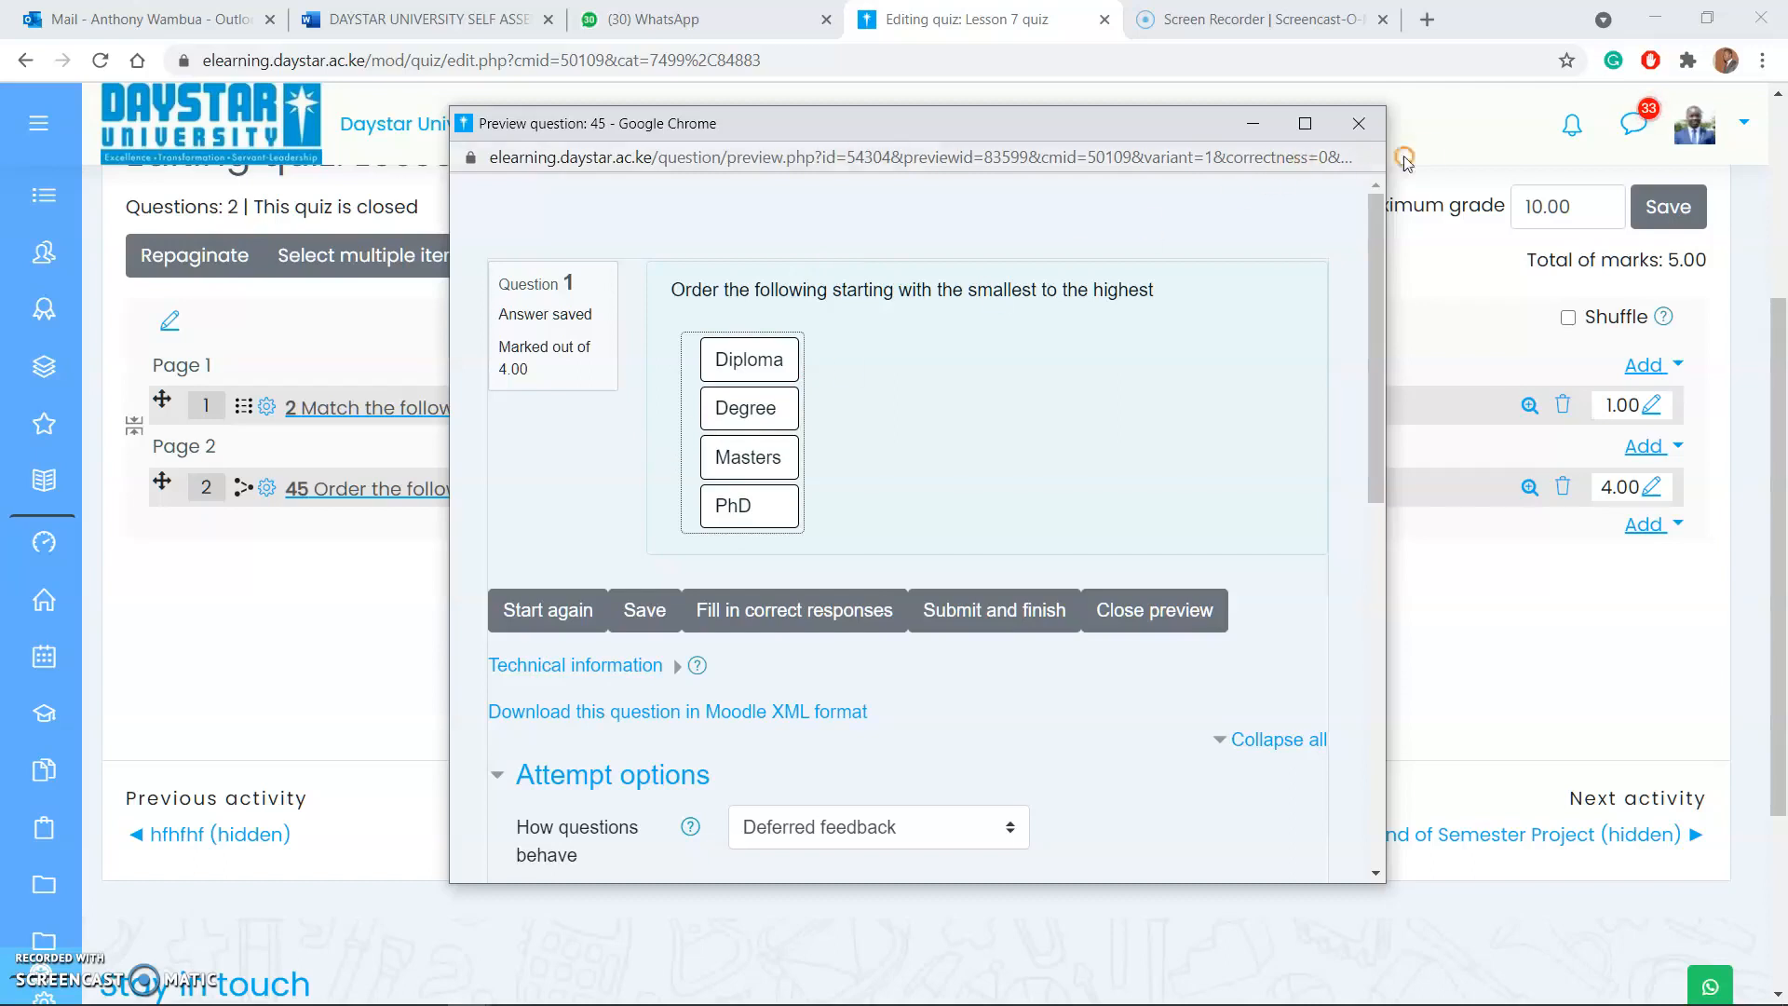
left_click(1360, 124)
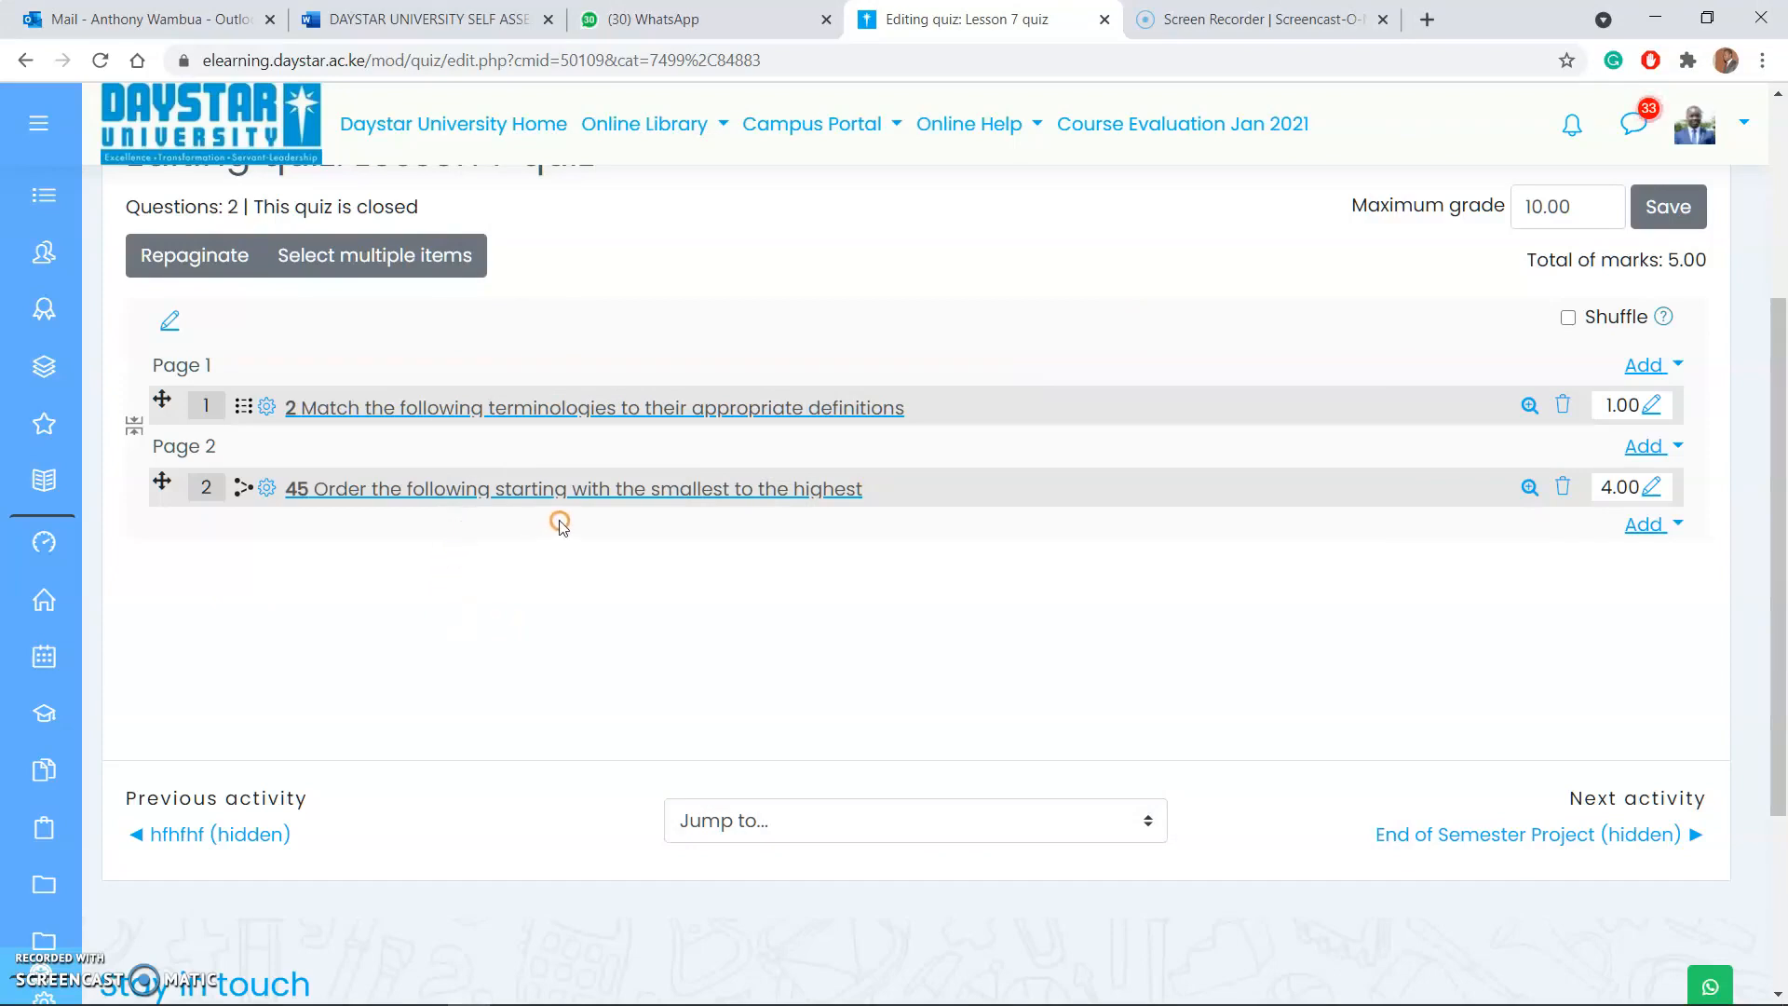
Step: Add a new question of type Short answer after the ordering question on Page 2 of the quiz
left_click(1636, 526)
left_click(1568, 570)
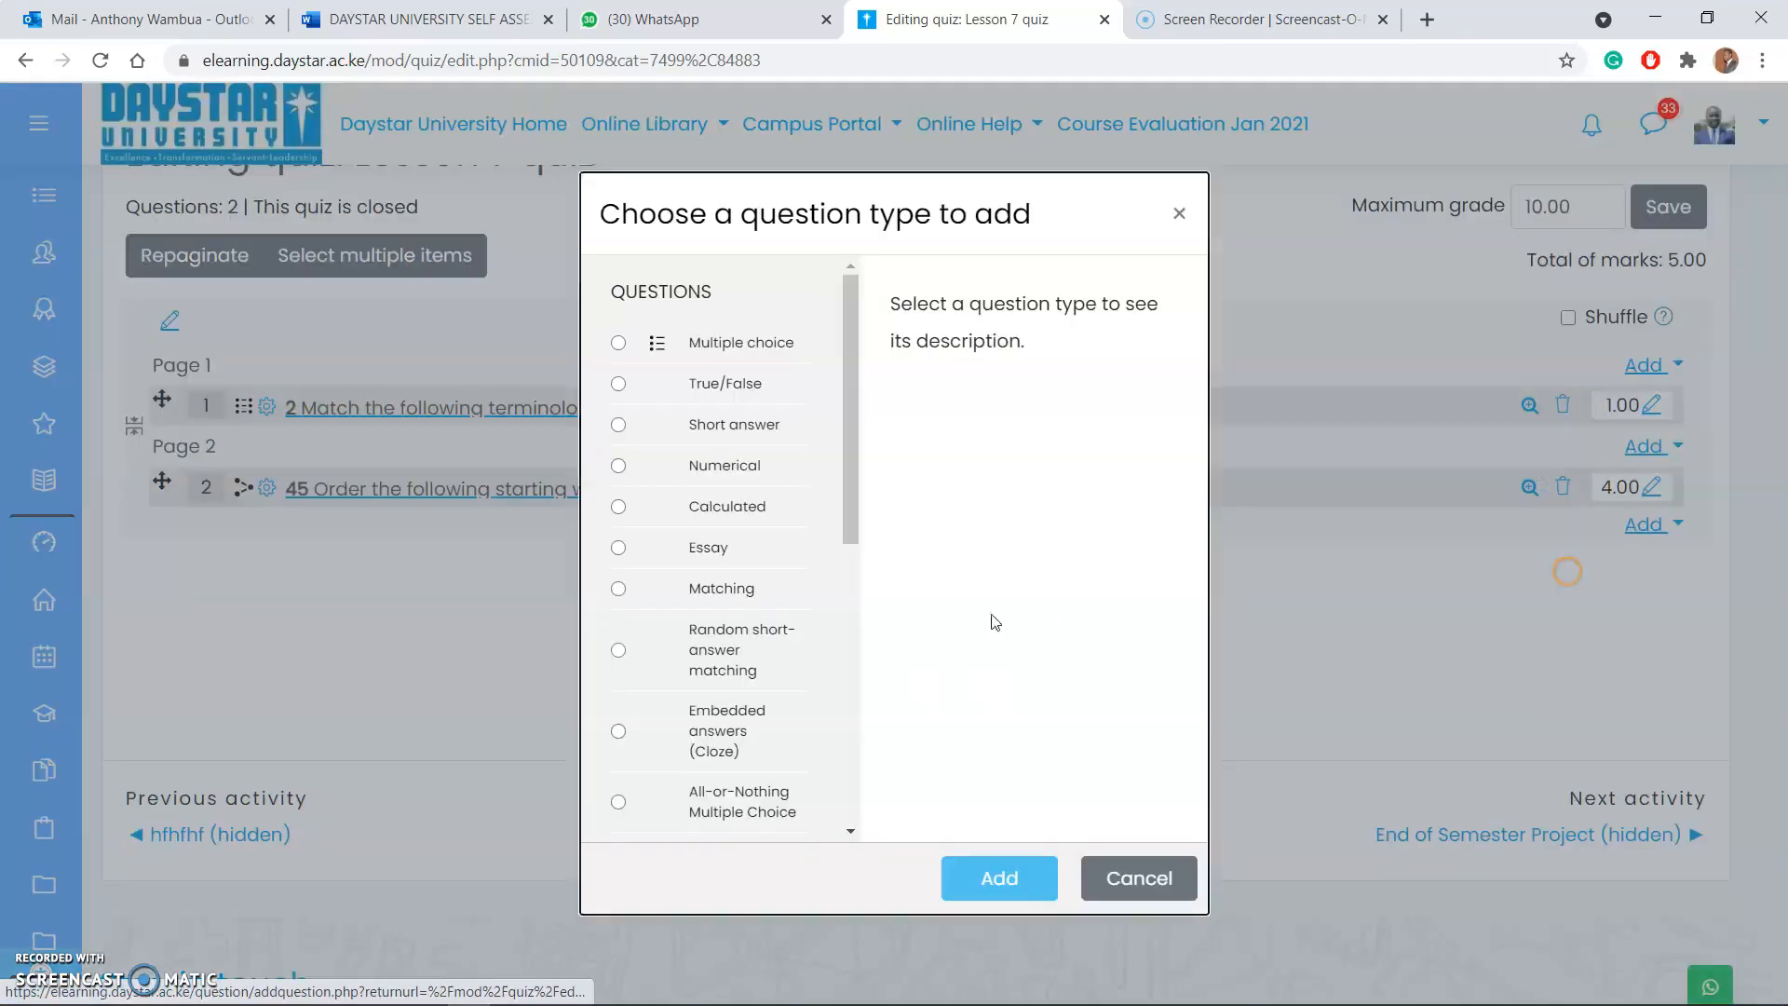
left_click(620, 425)
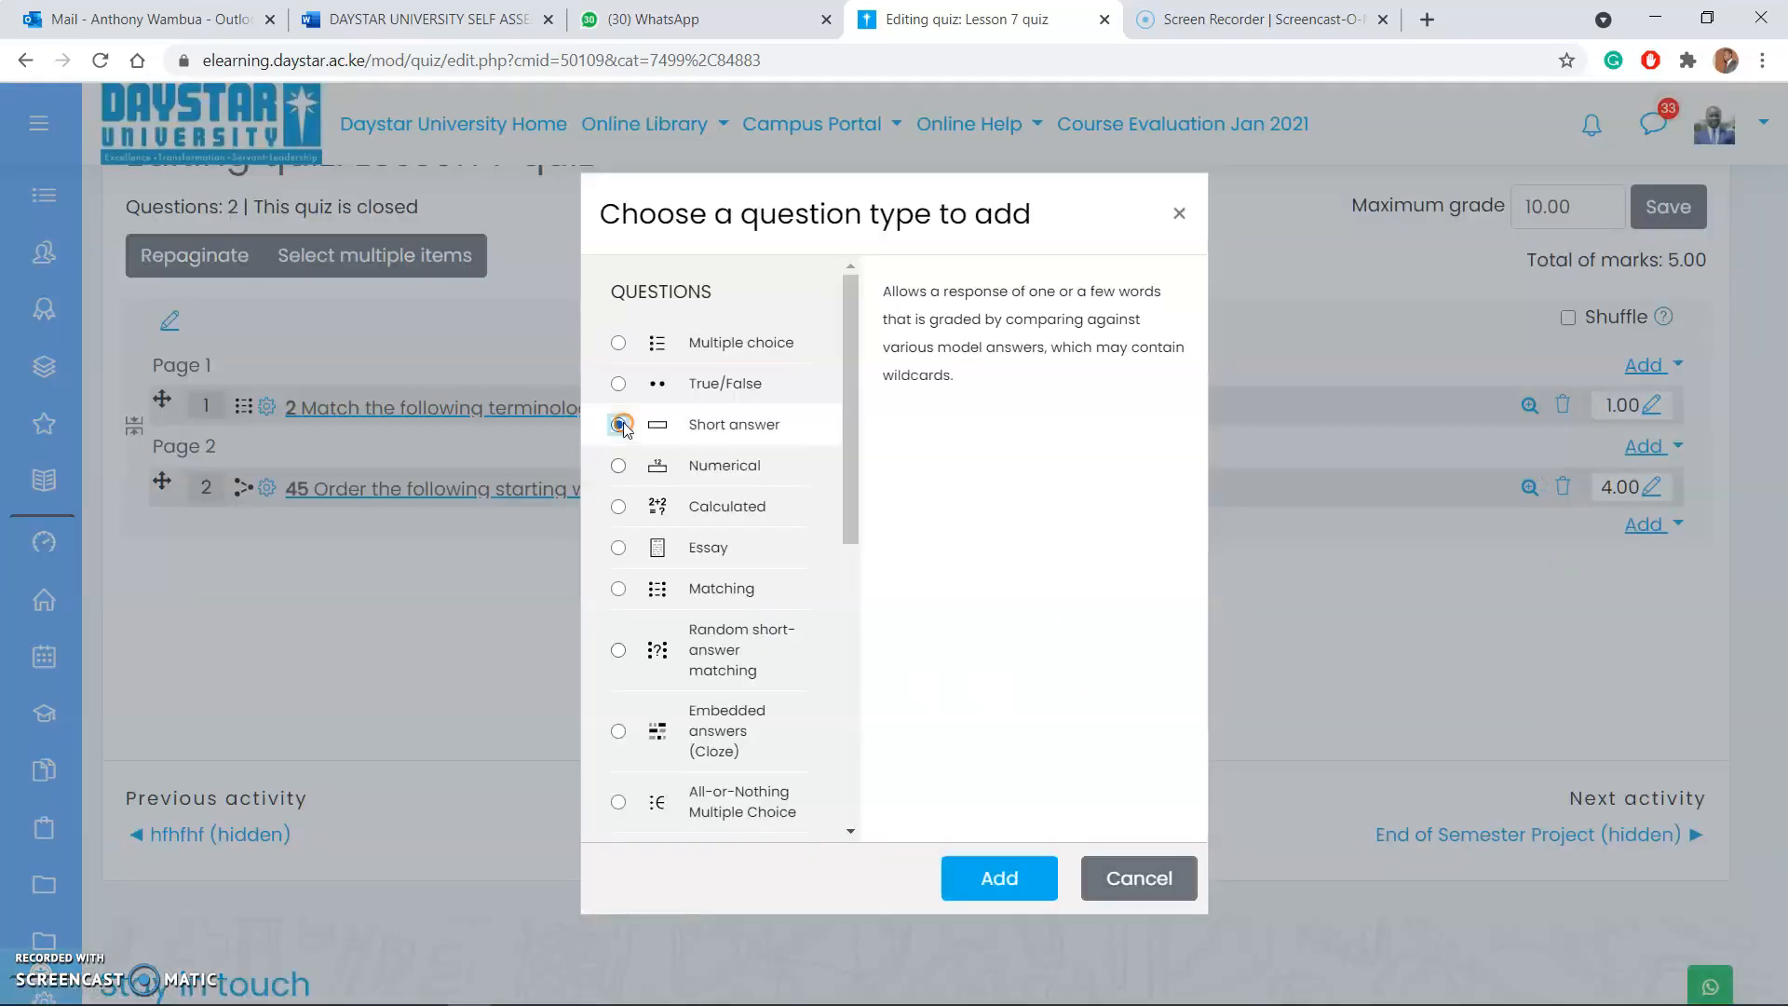
left_click(999, 880)
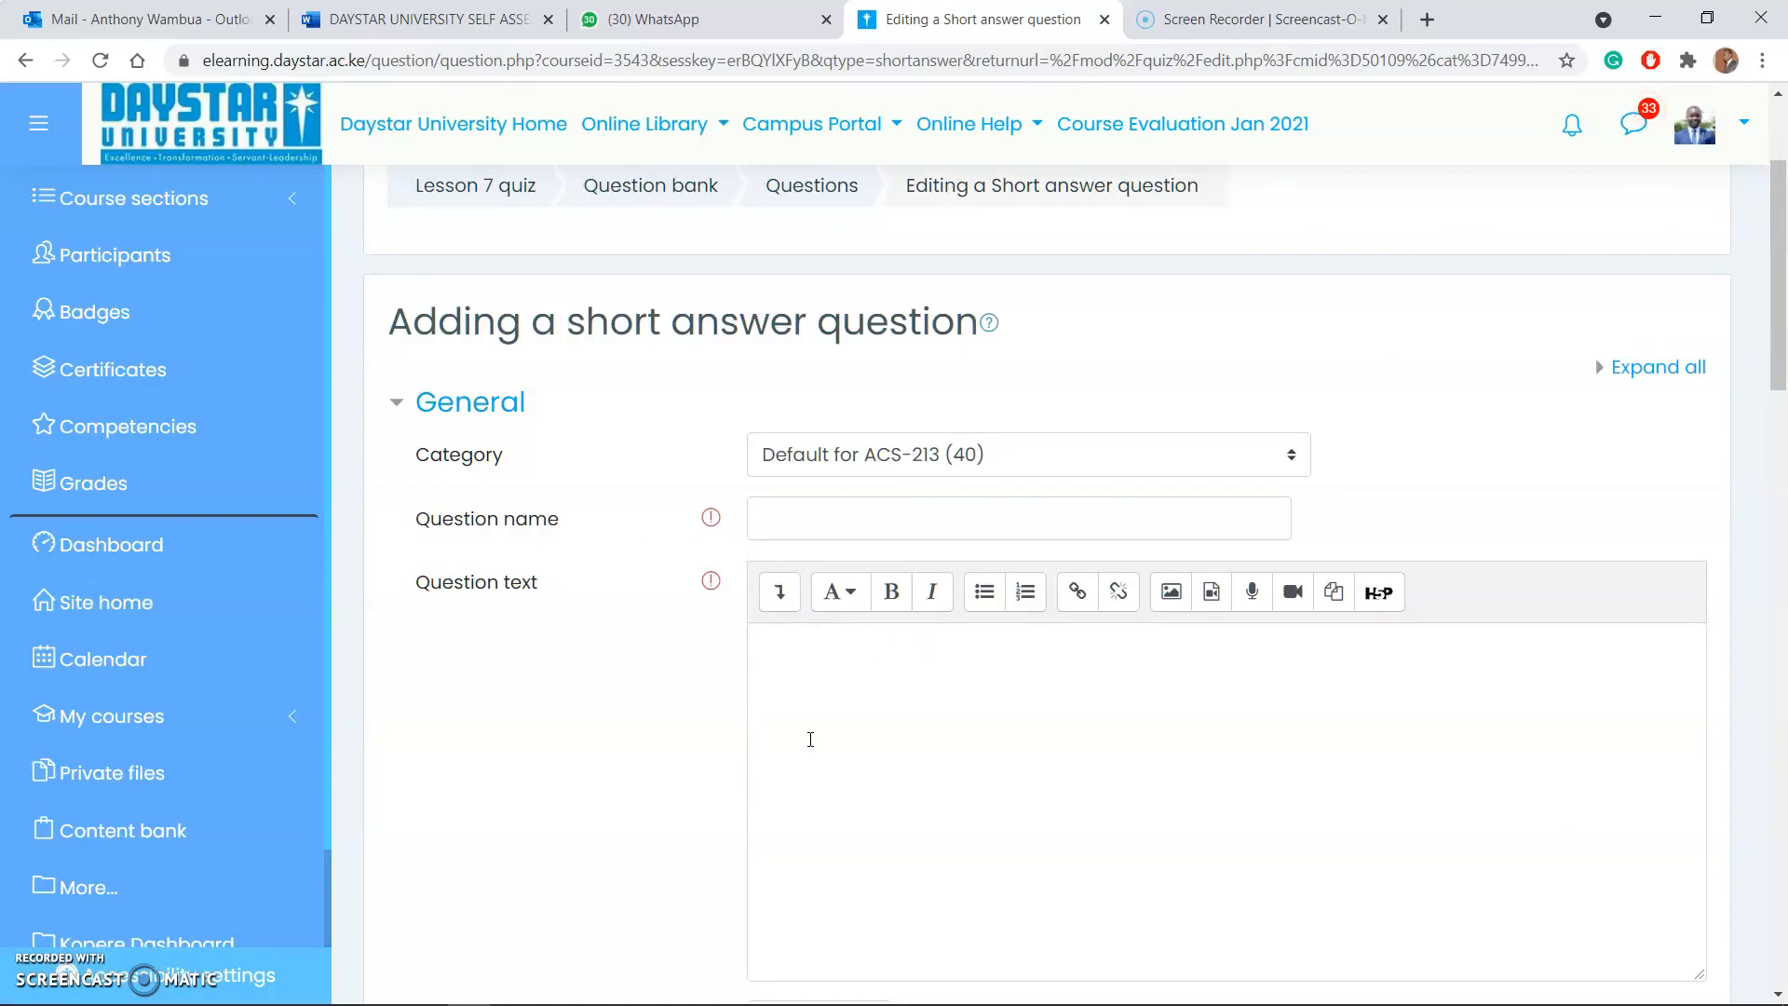
Step: Name the short answer question 34 and enter "What is the name of our University_____________" as its question text
left_click(816, 531)
type("34")
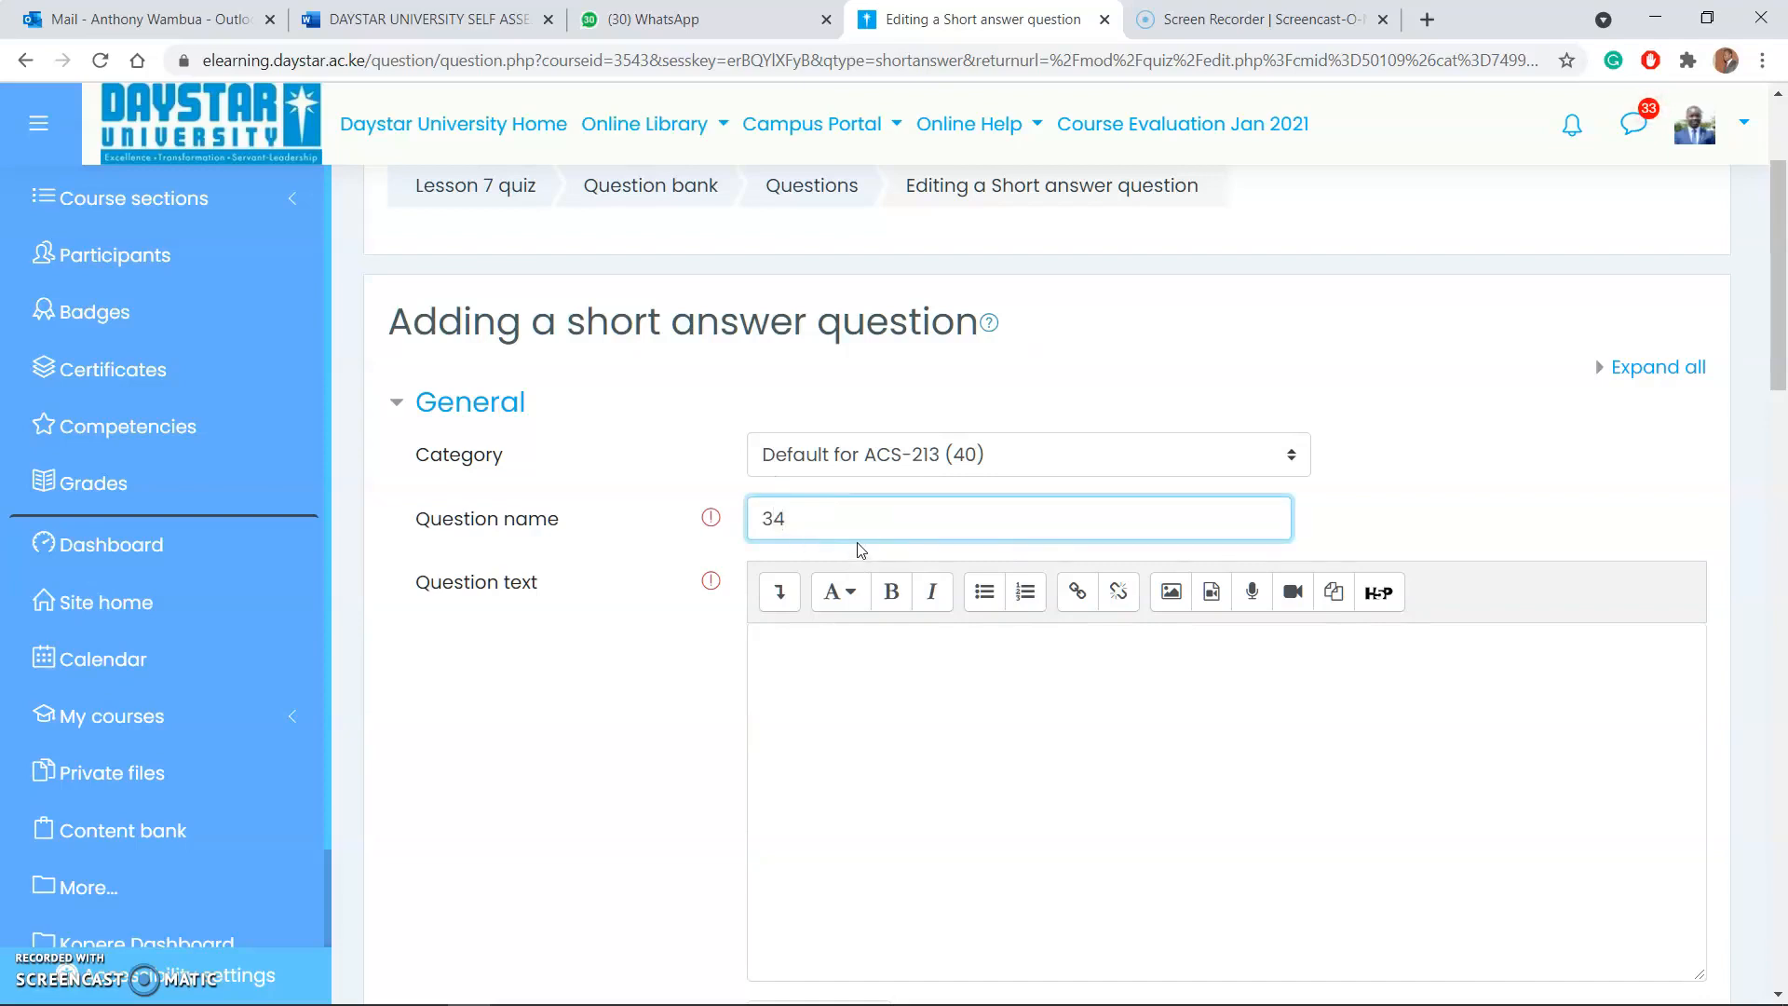
scroll(861, 548, "down", 3)
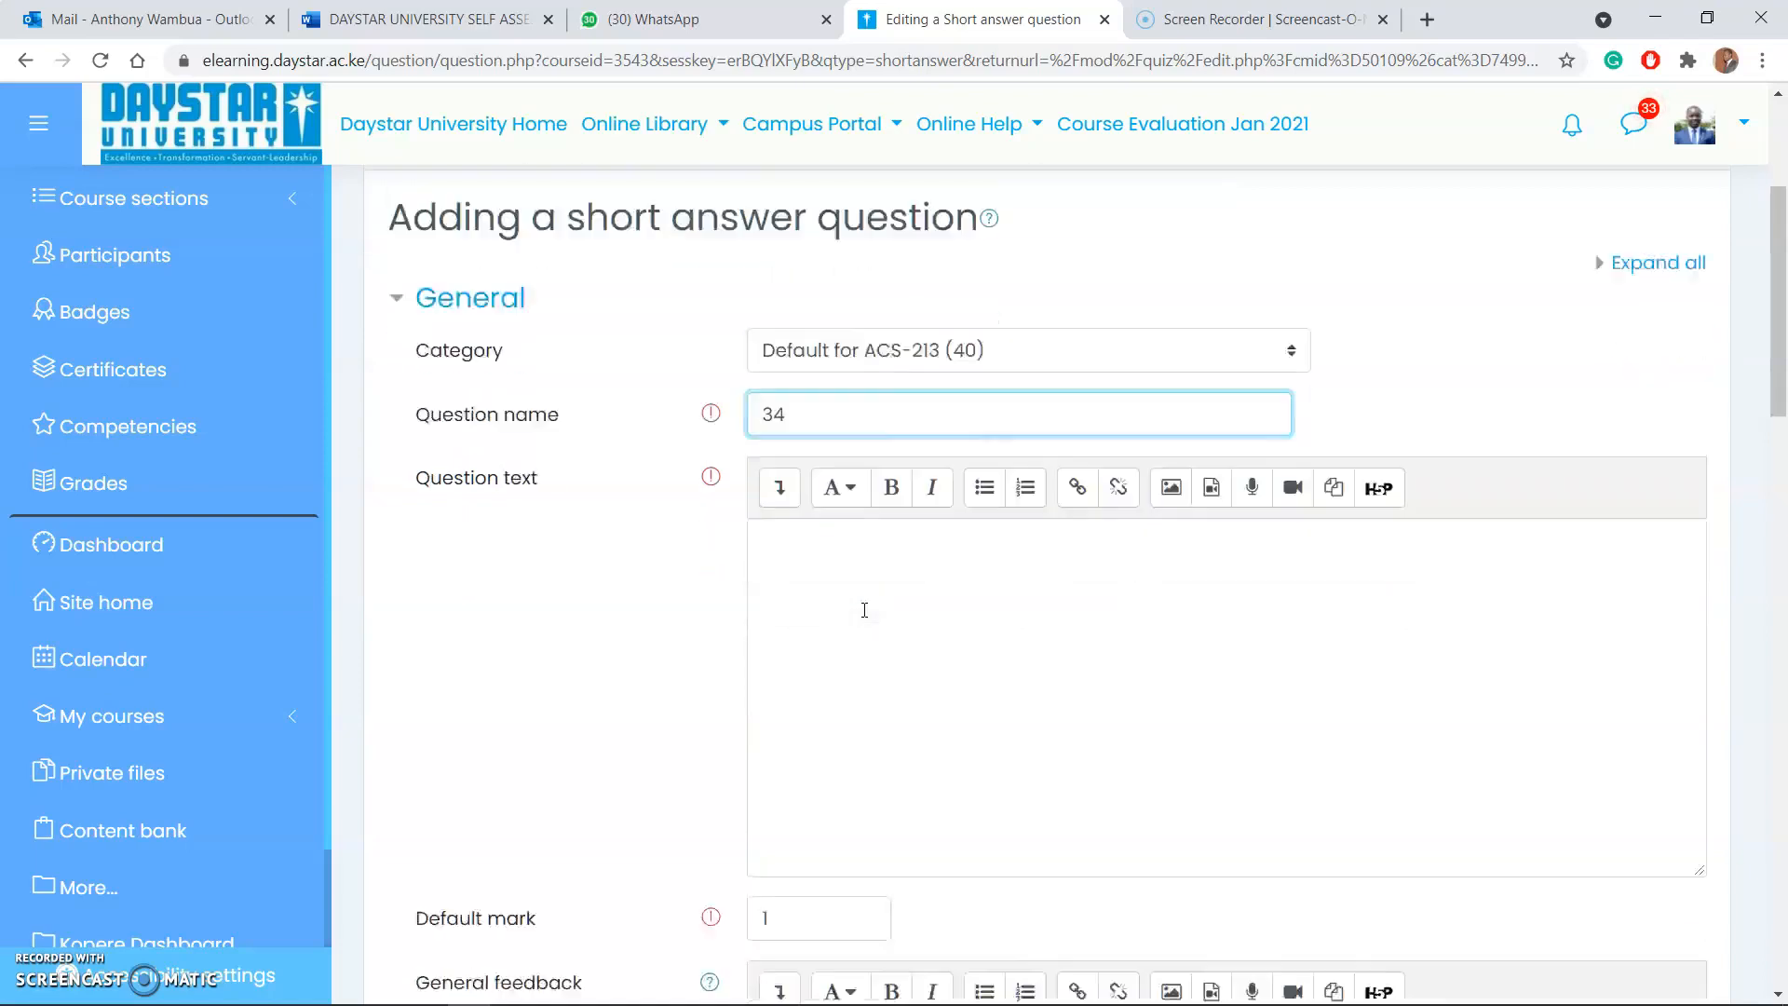
left_click(843, 517)
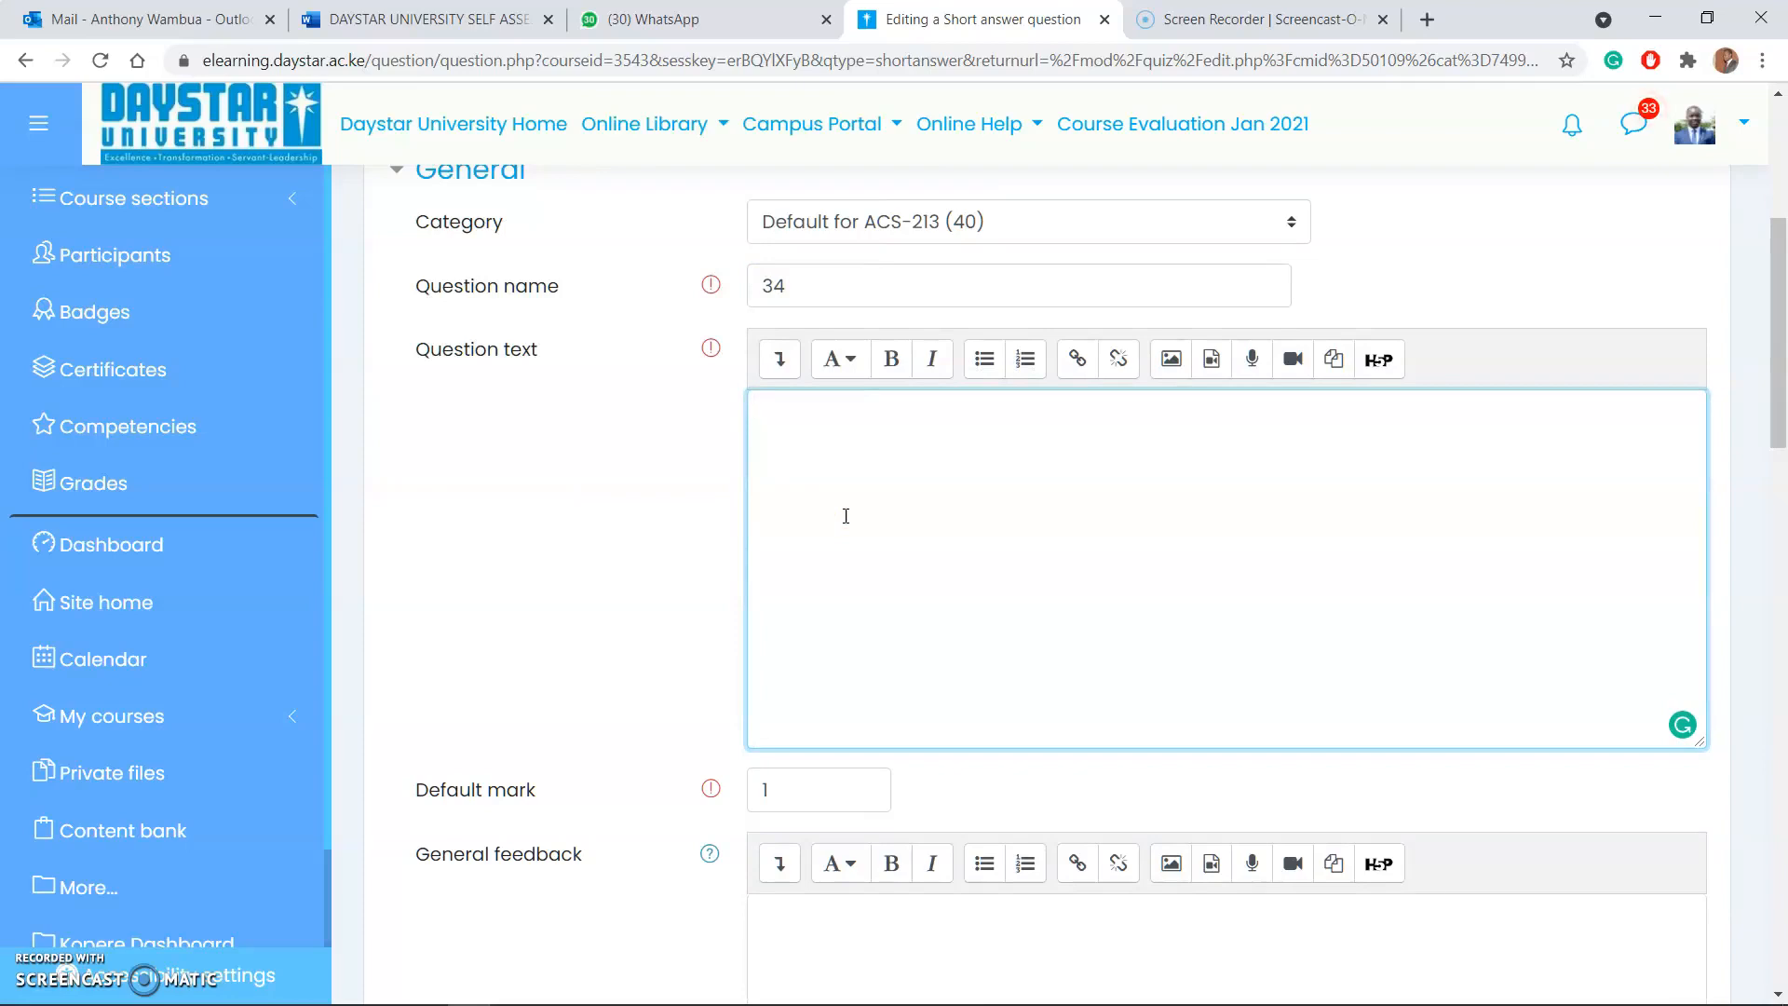
type("What is the name of ")
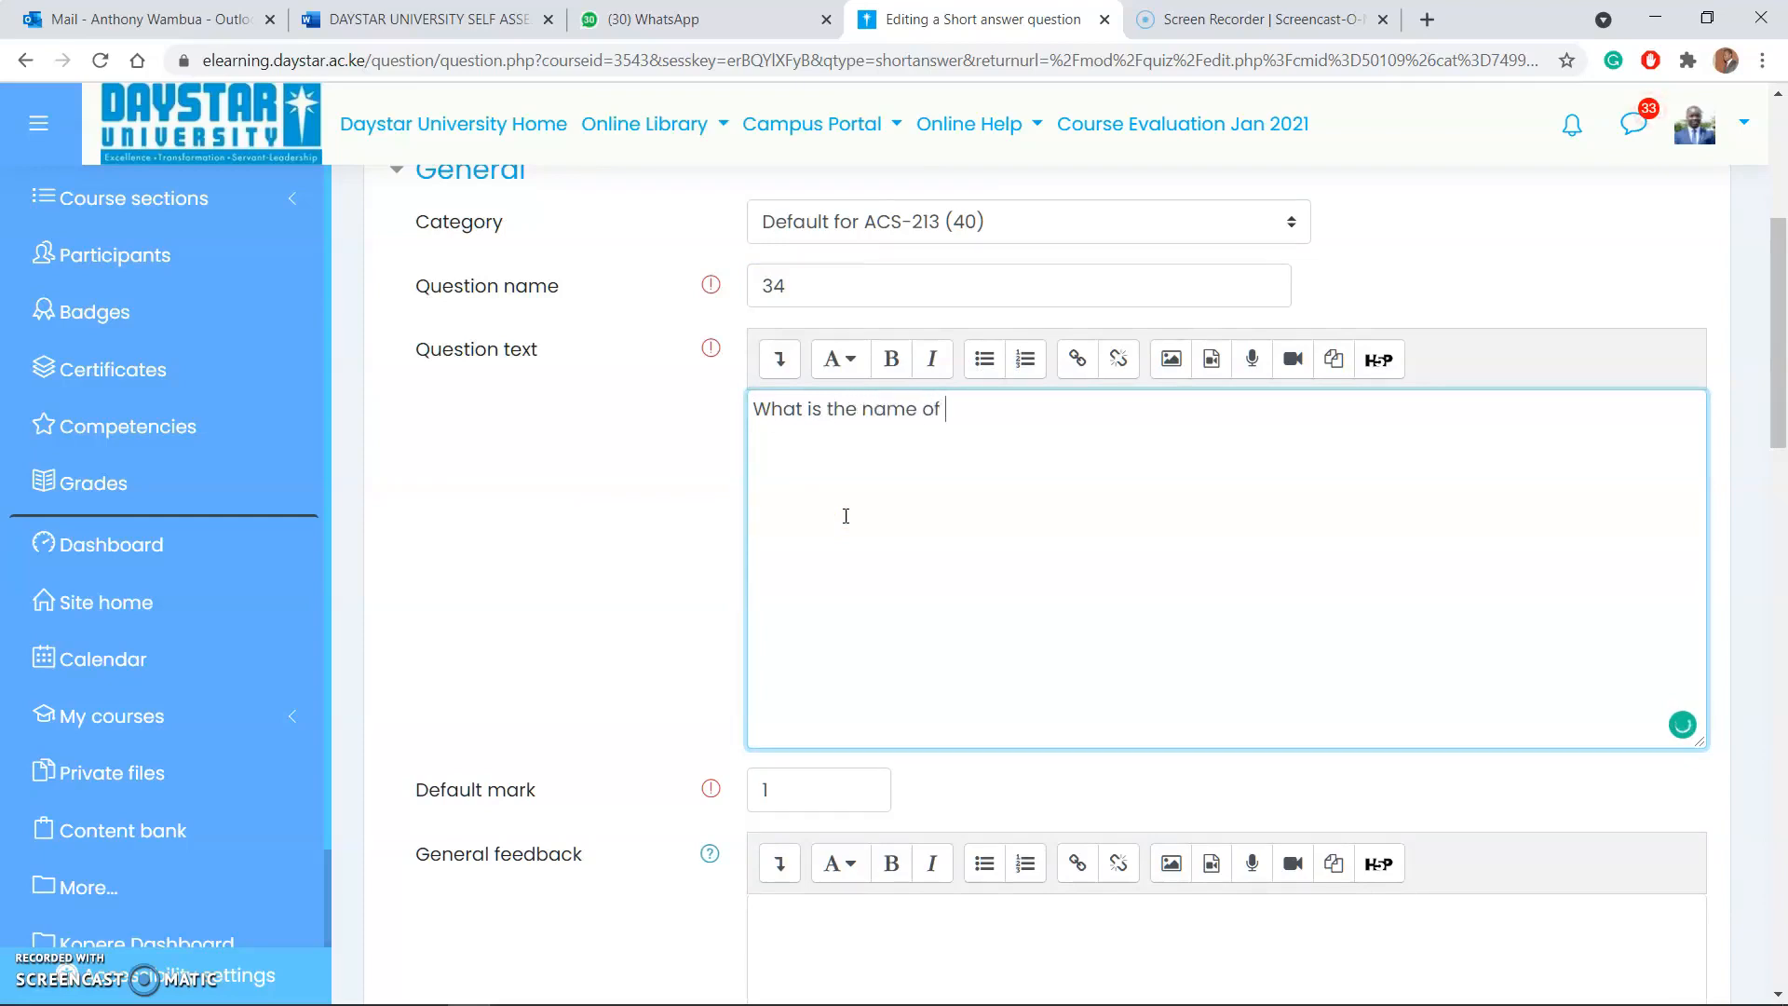
type("our University_____________")
Step: Set the short answer question's default mark to 2
scroll(763, 507, "down", 3)
left_click(783, 557)
key("BackSpace")
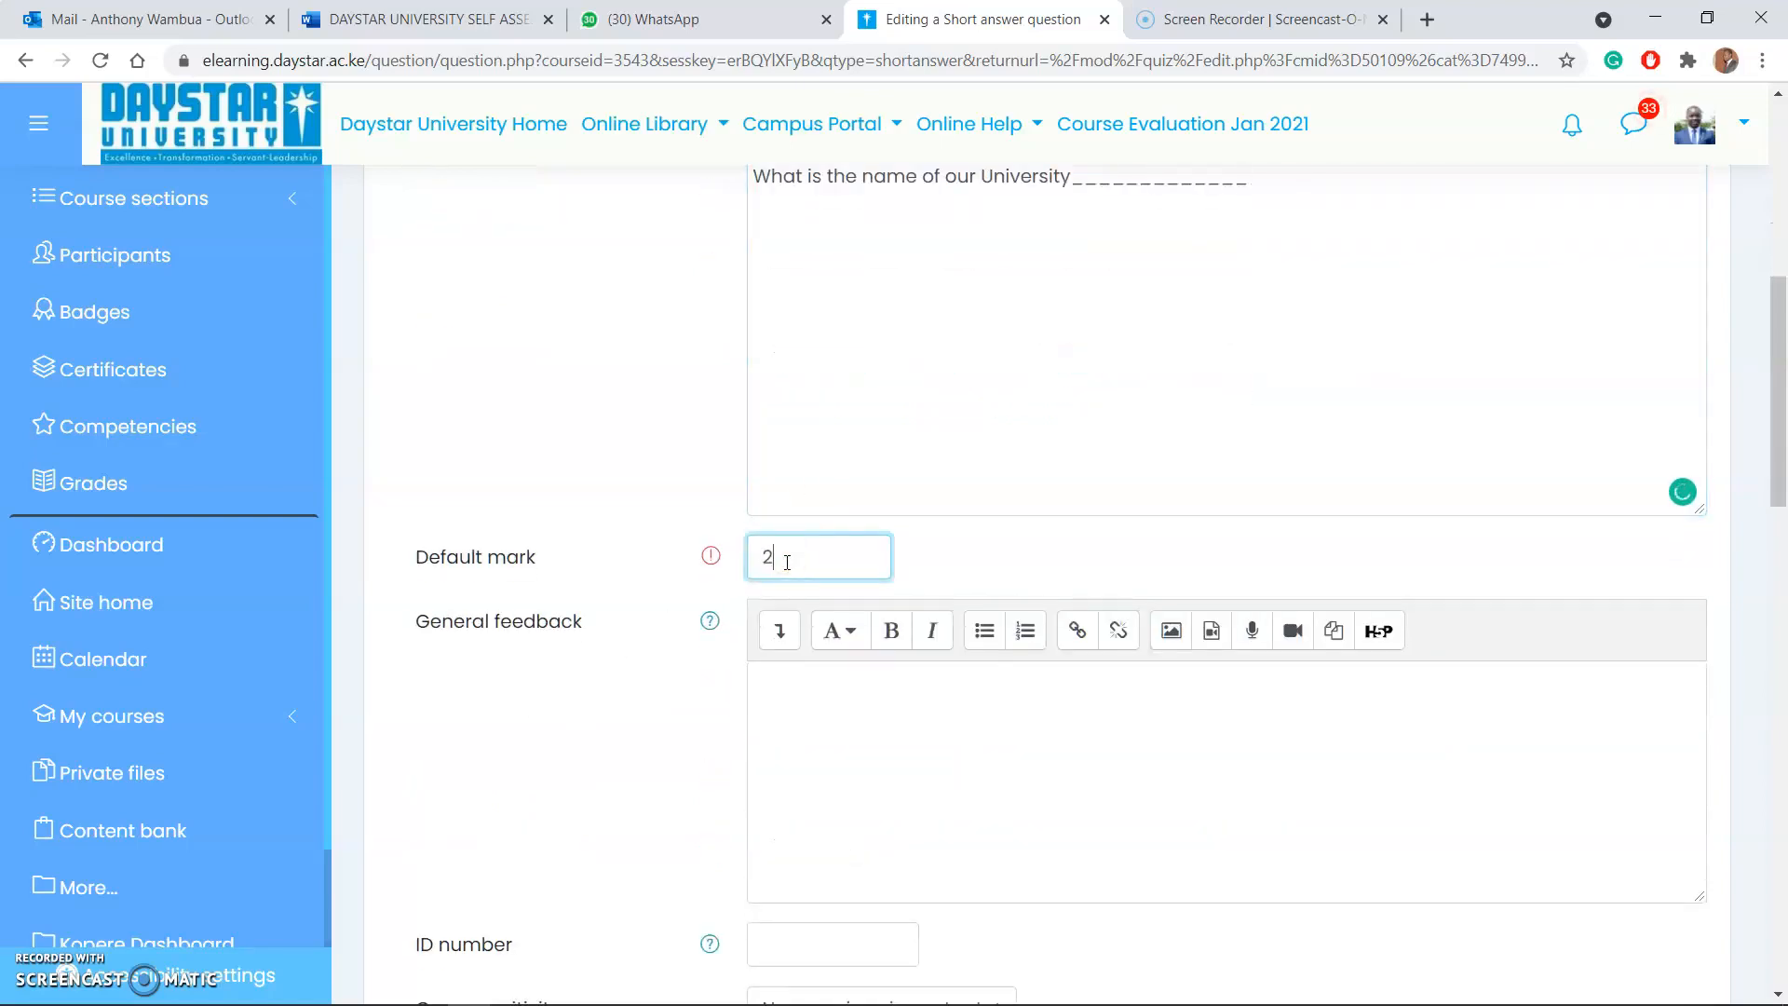
type("2")
left_click(593, 376)
scroll(753, 445, "up", 4)
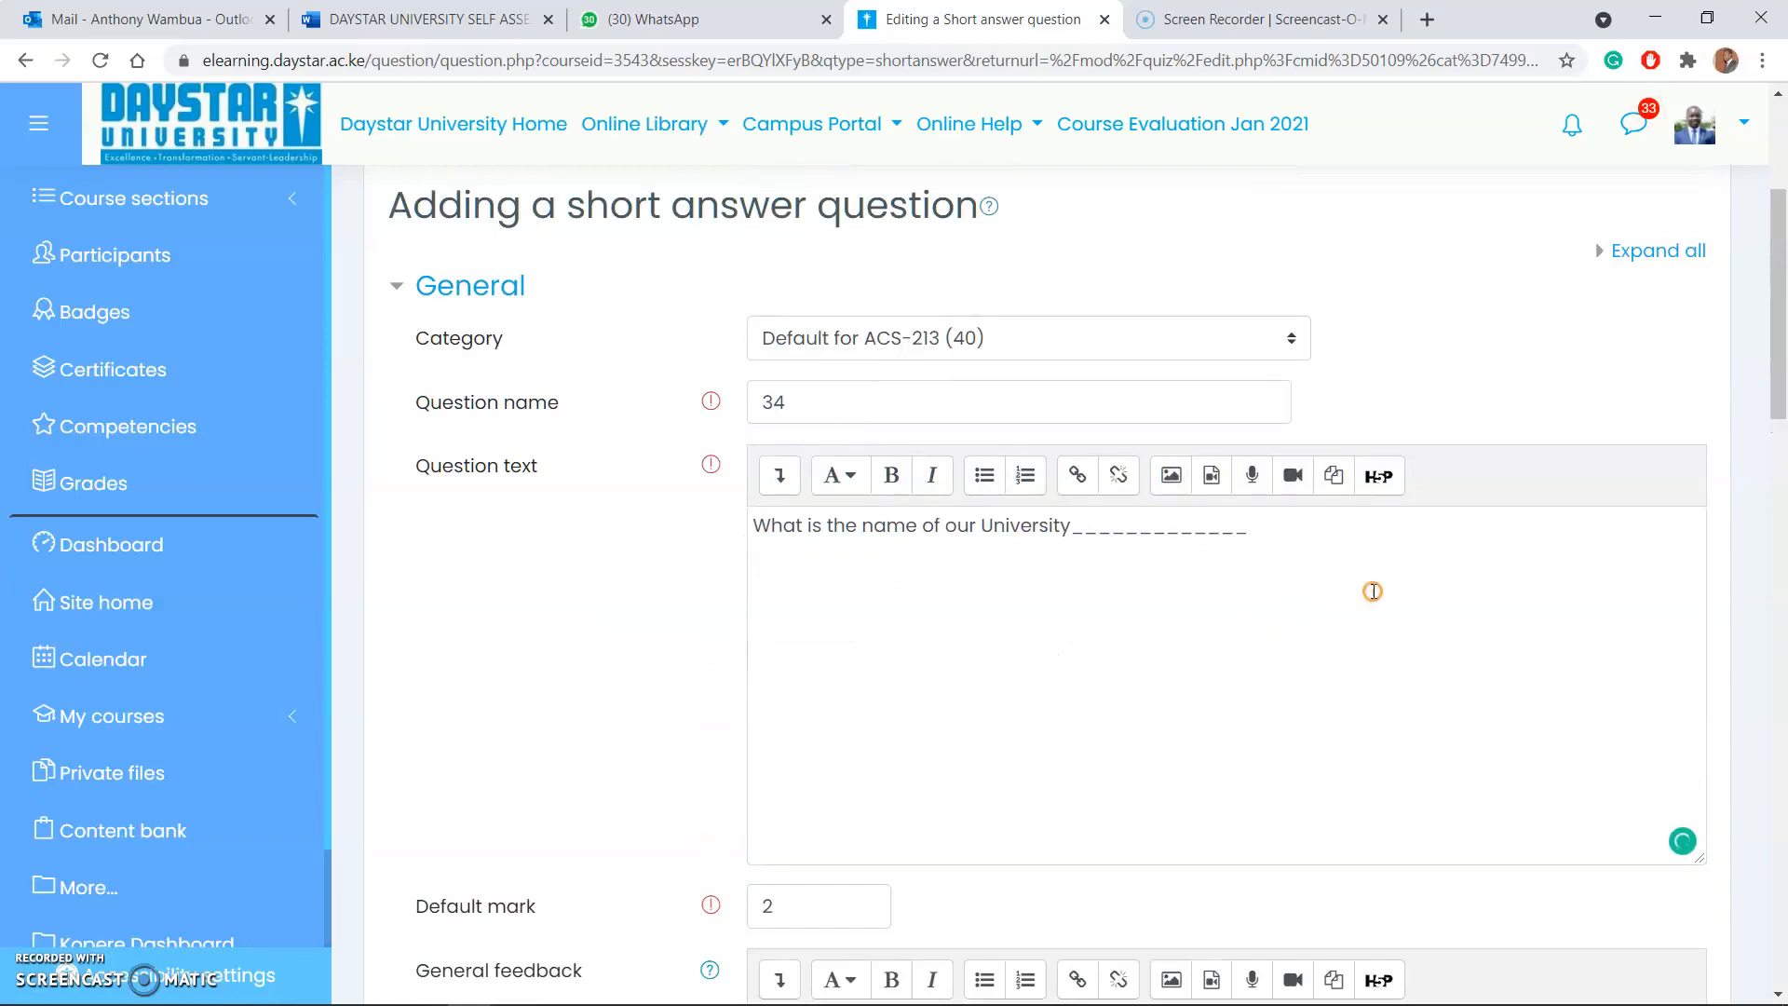
Step: Switch the short answer question's case sensitivity to "Yes, case must match" and back to "No, case is unimportant"
scroll(1129, 549, "down", 9)
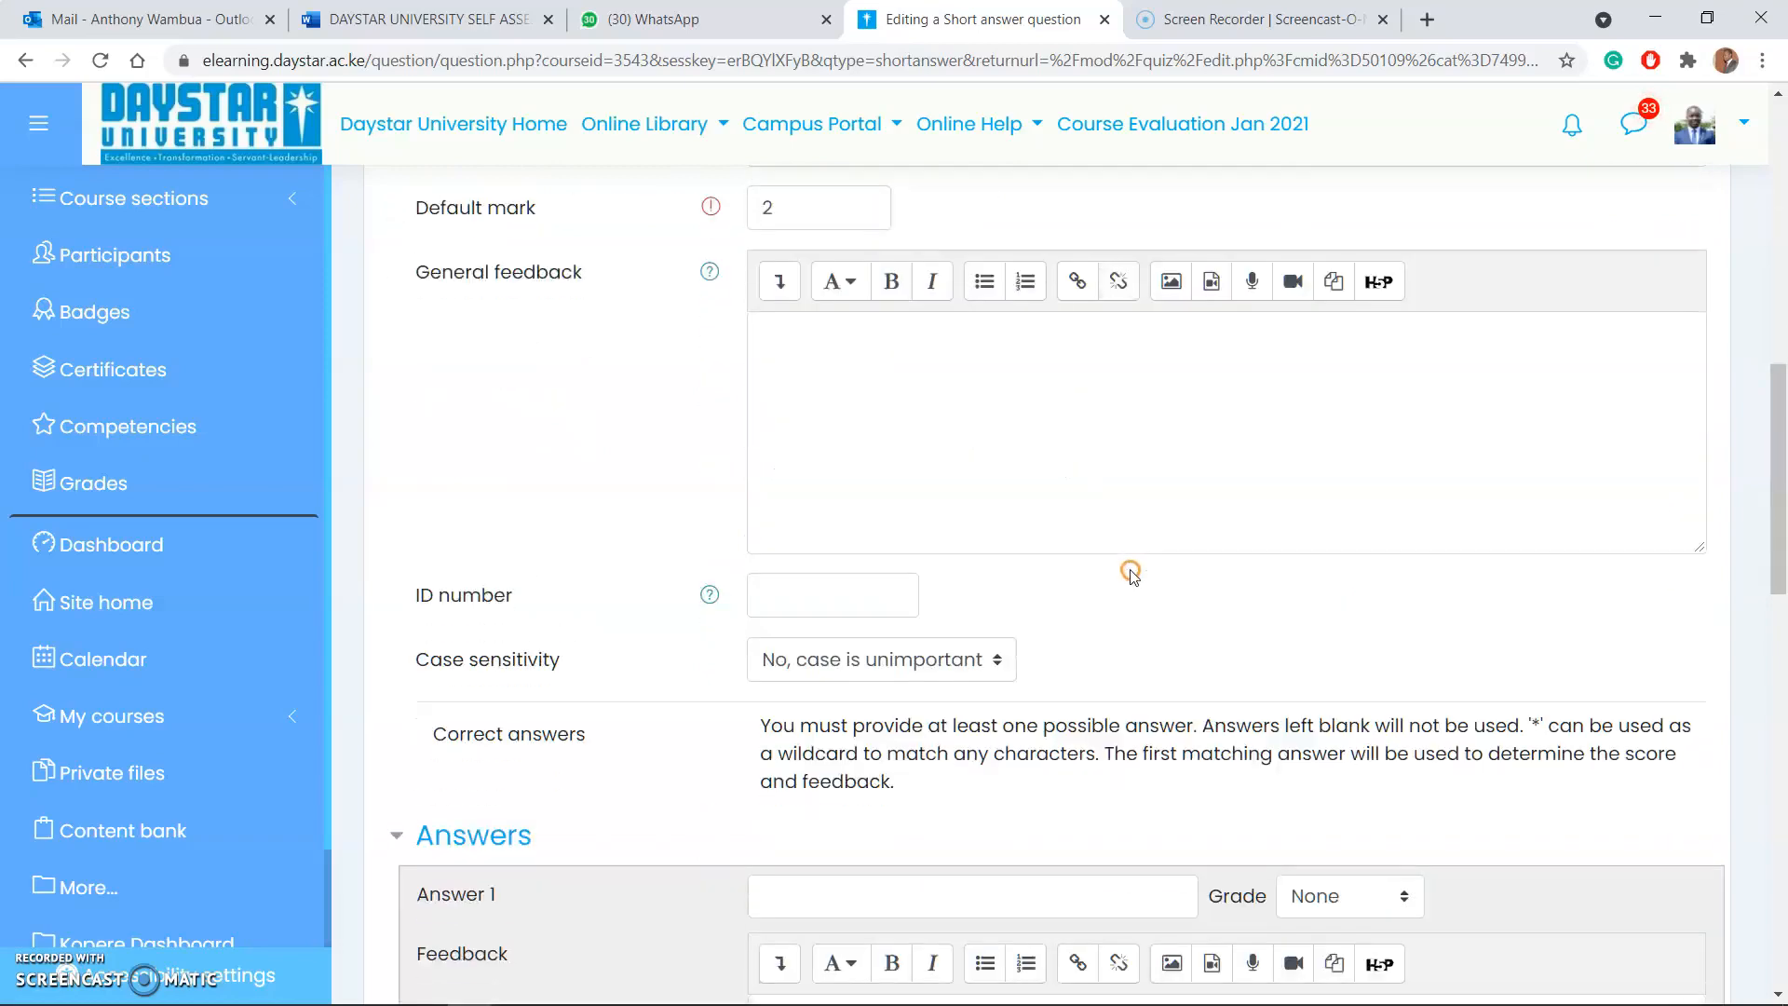
scroll(1124, 582, "down", 5)
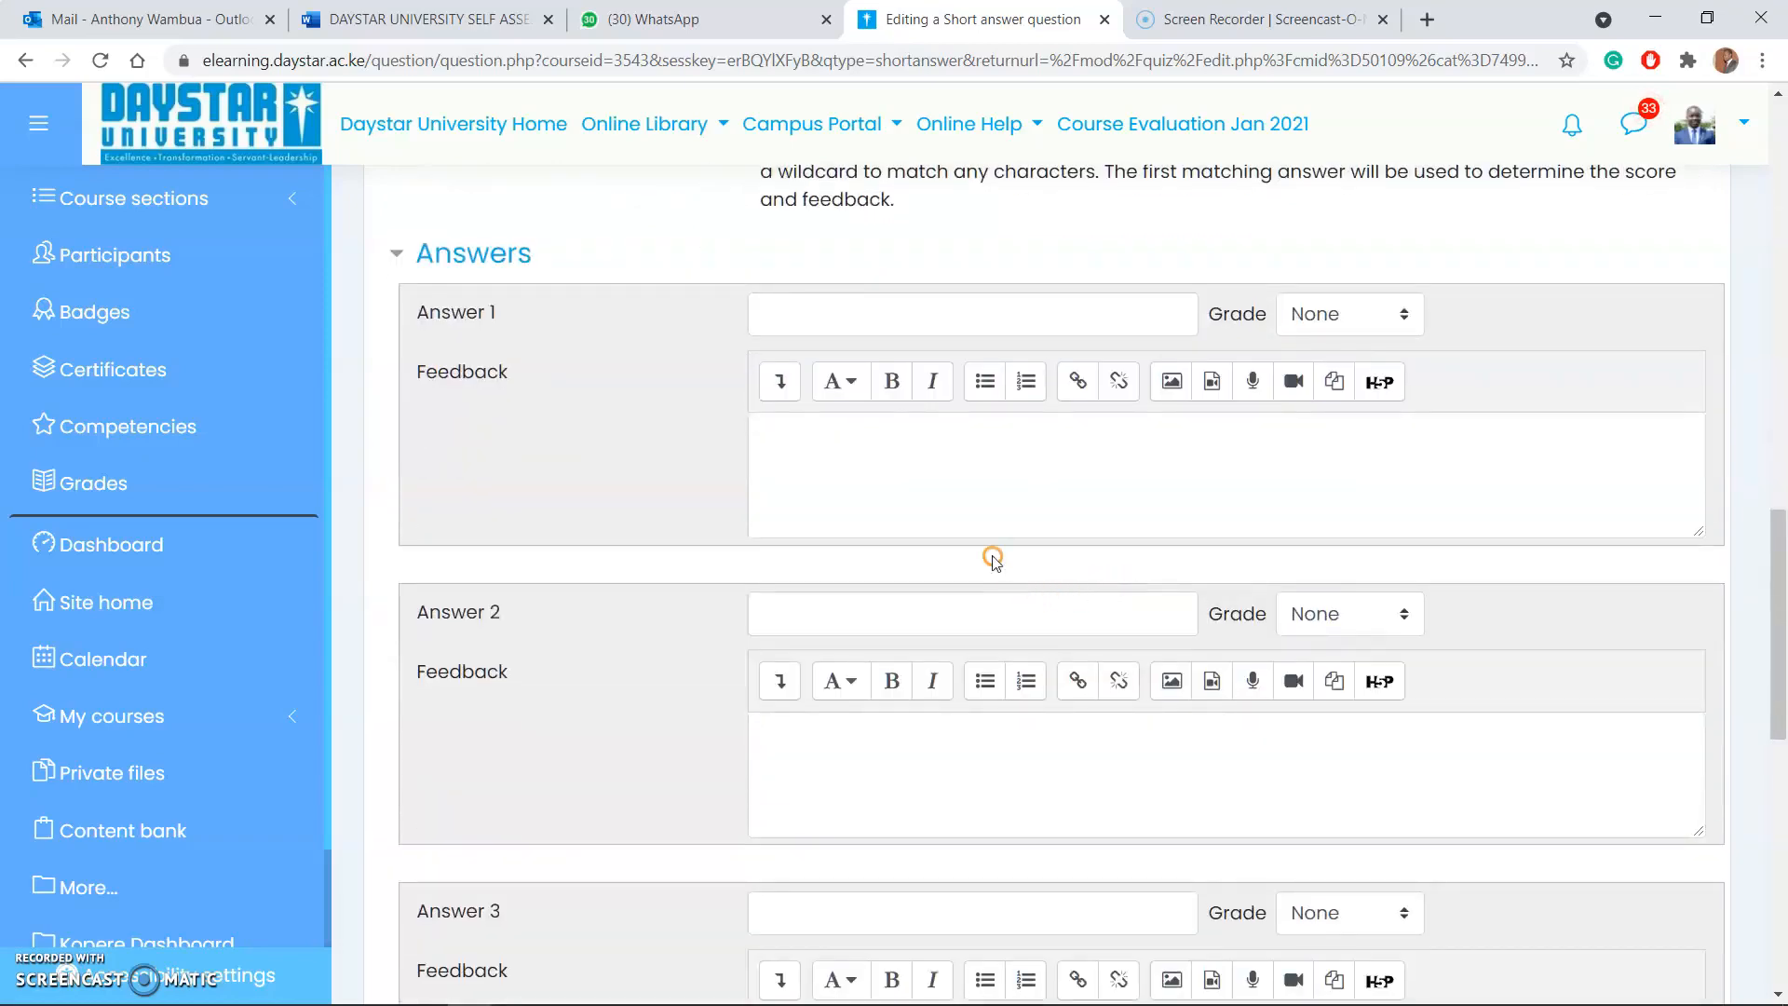
scroll(994, 559, "up", 4)
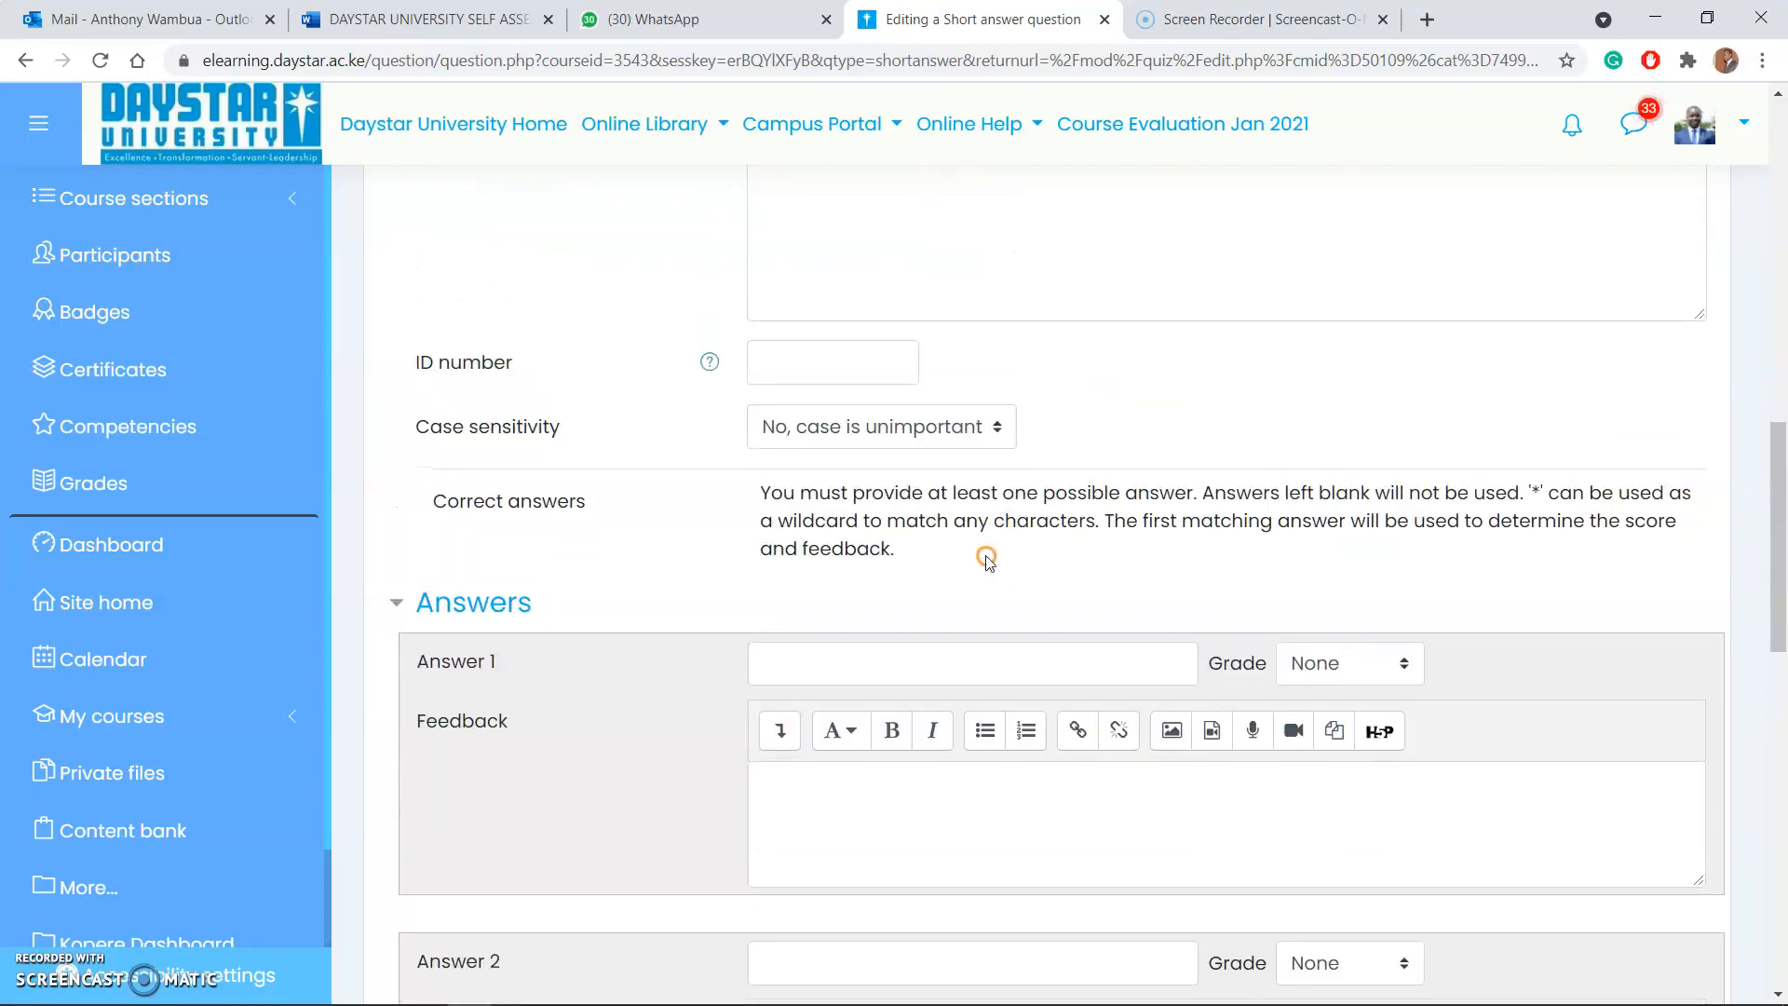
left_click(839, 427)
left_click(841, 468)
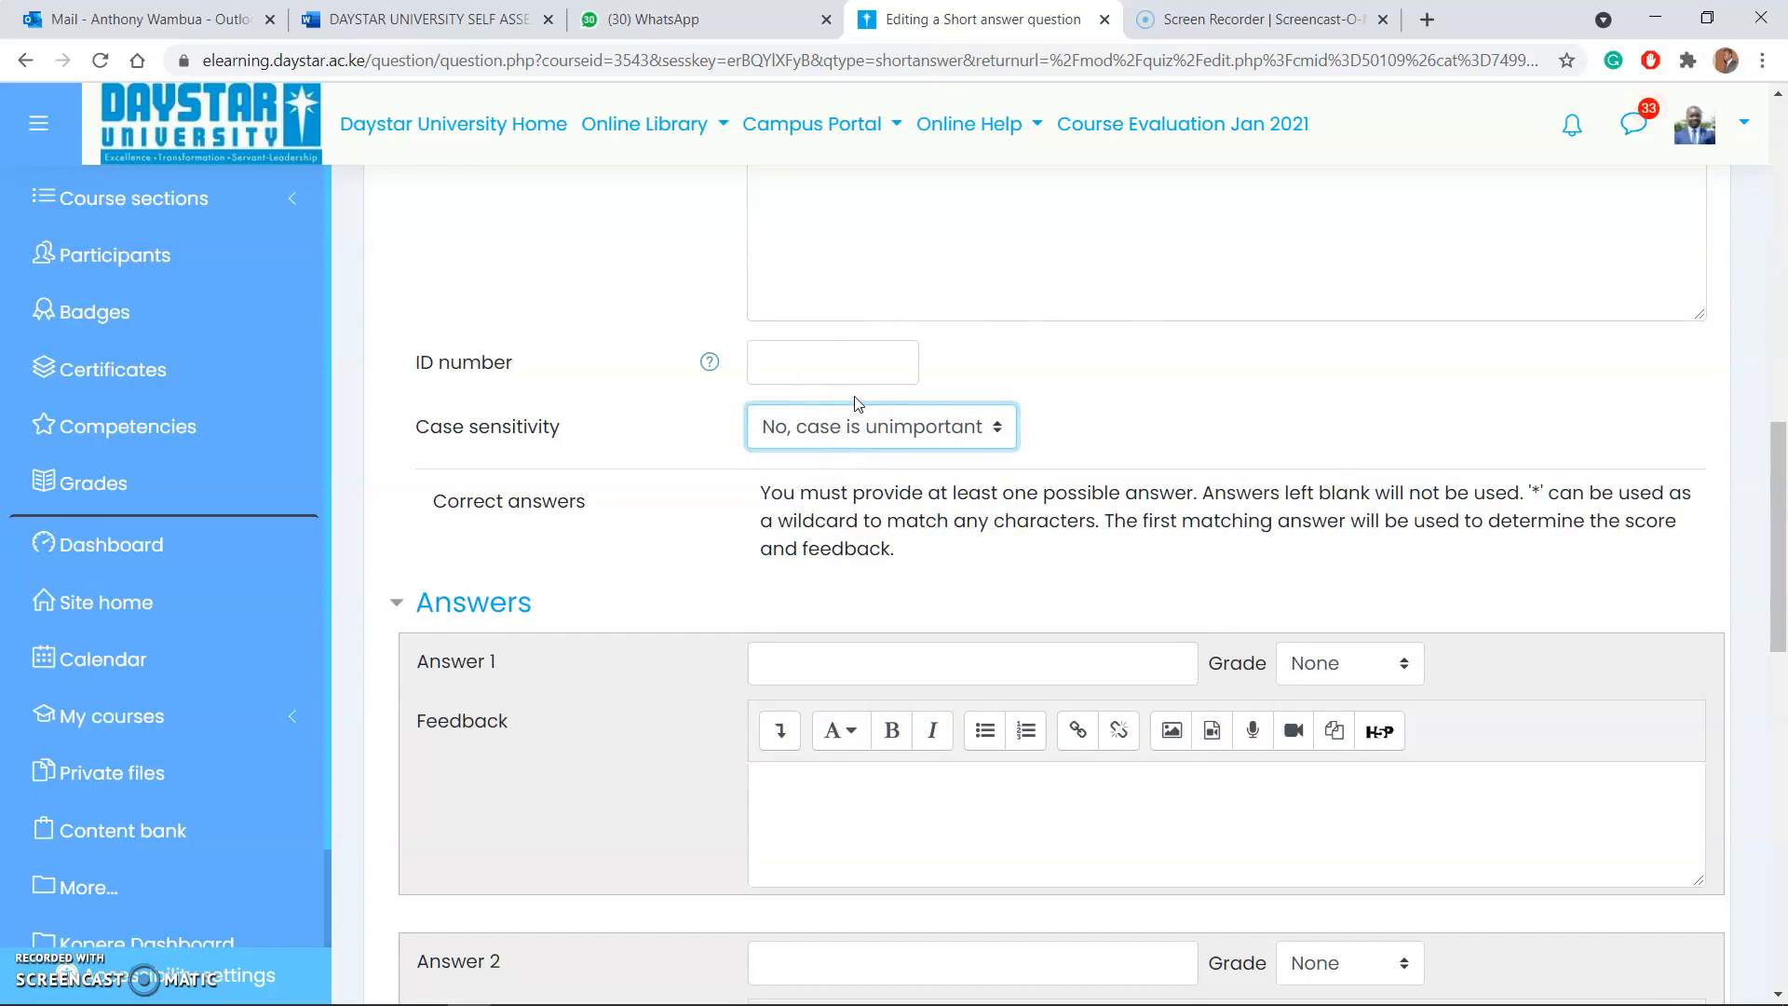
left_click(886, 433)
left_click(814, 505)
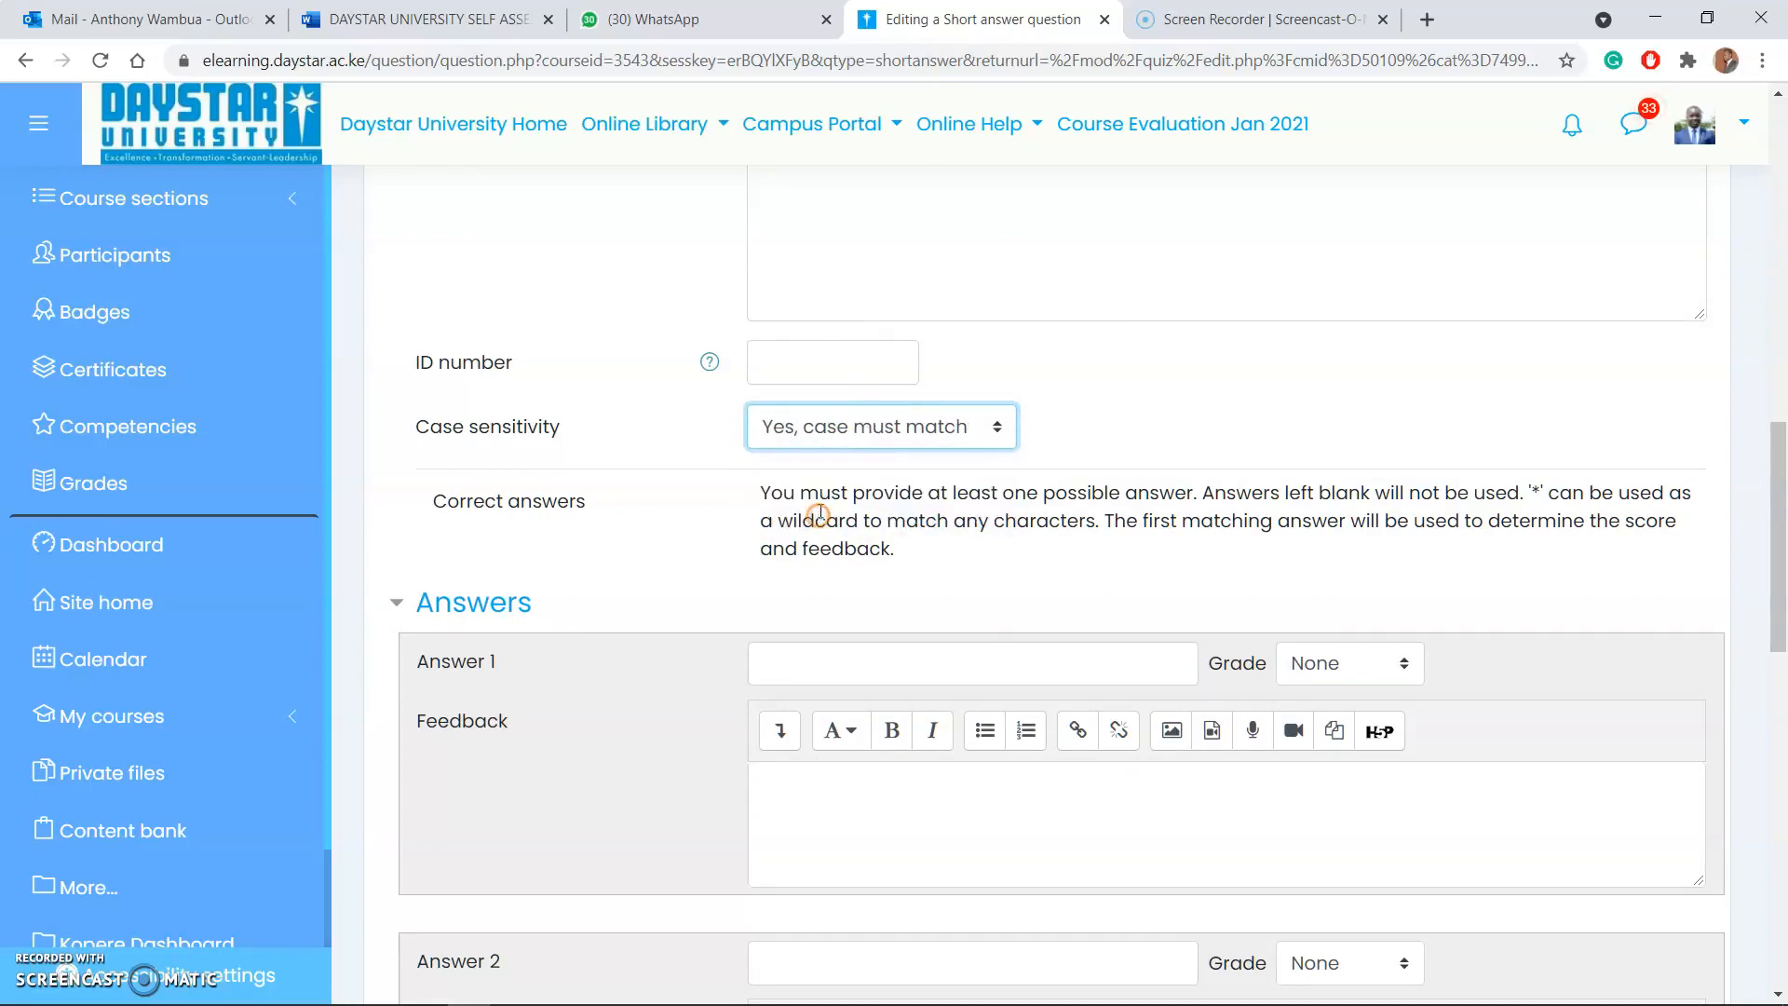
left_click(868, 438)
left_click(861, 470)
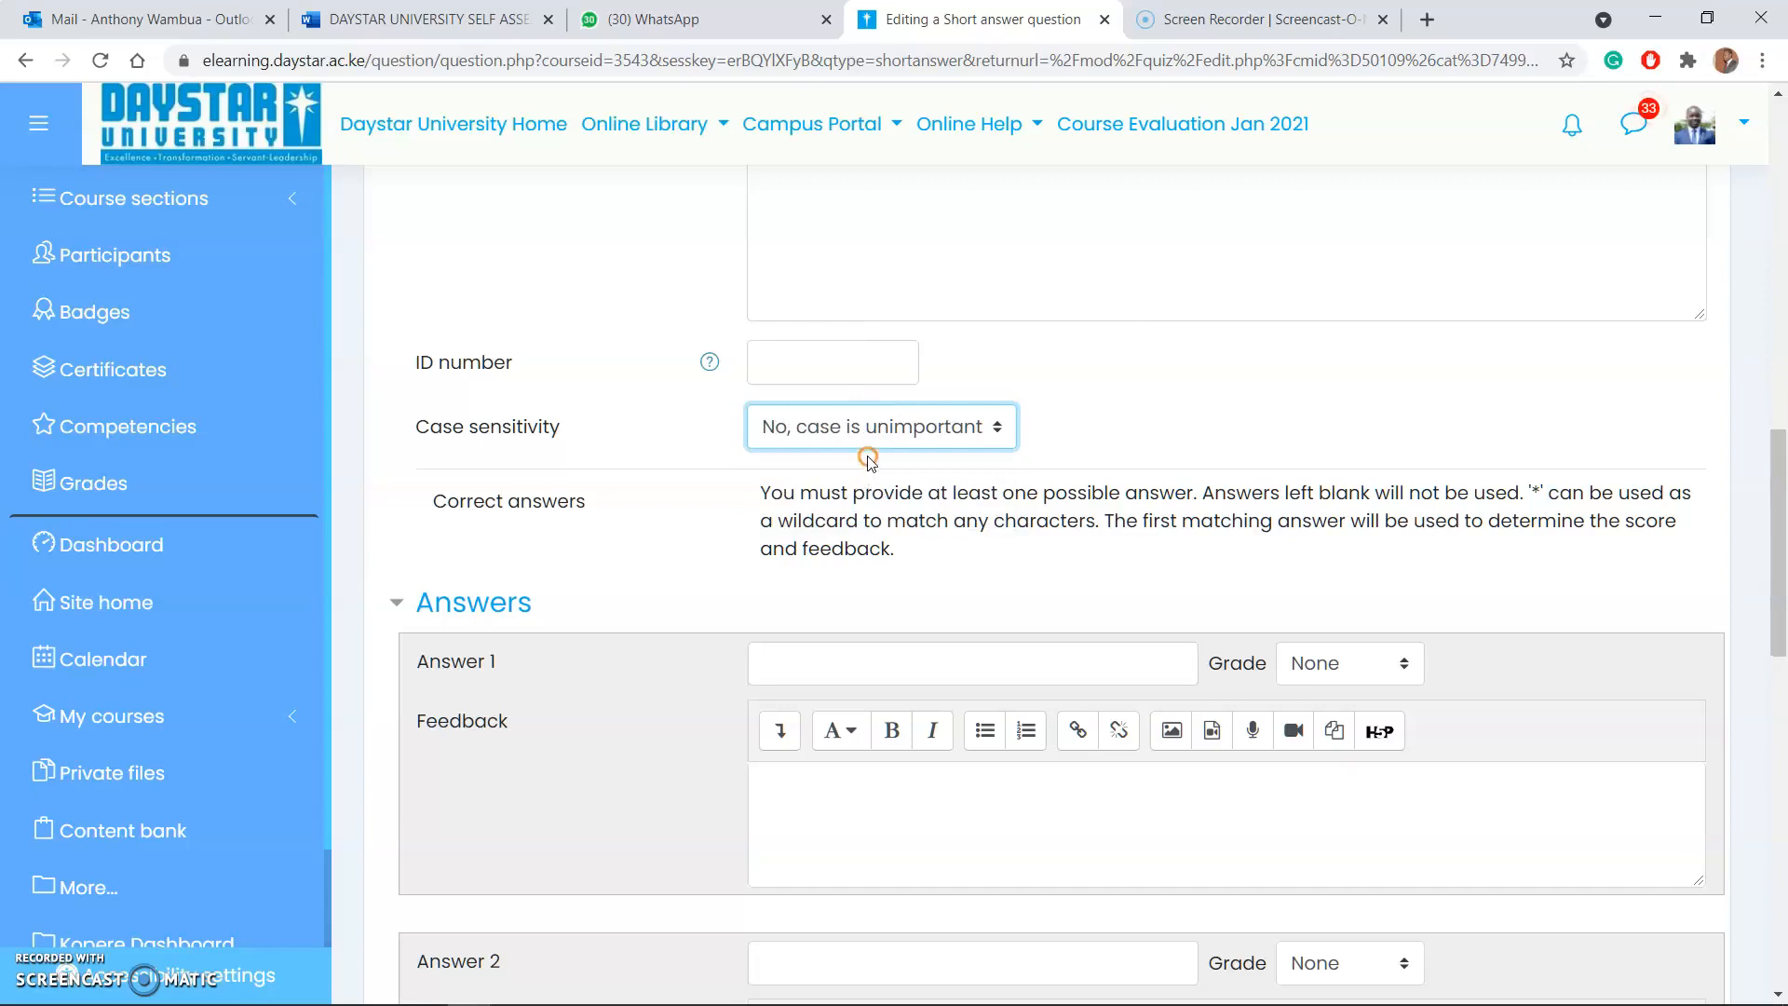
Step: Enter "Daystar" as Answer 1 of the short answer question and set its grade to 100%
scroll(892, 557, "down", 2)
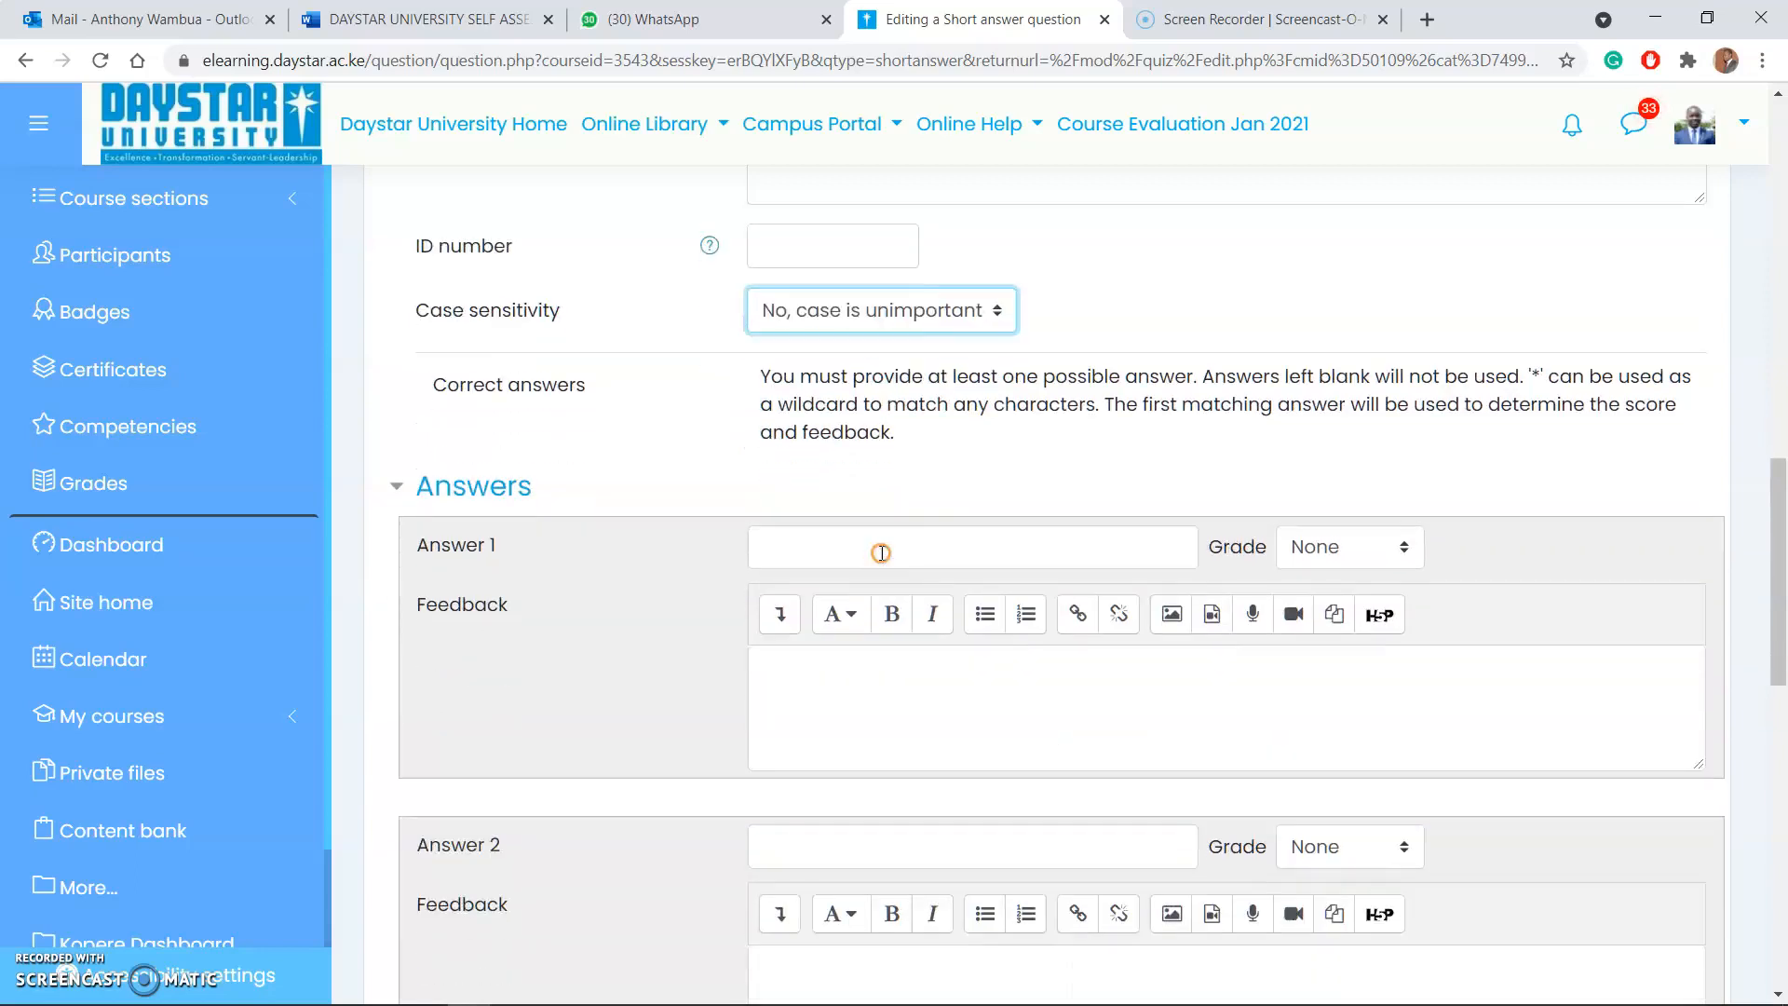
scroll(888, 548, "up", 6)
scroll(888, 548, "up", 6)
scroll(890, 559, "down", 10)
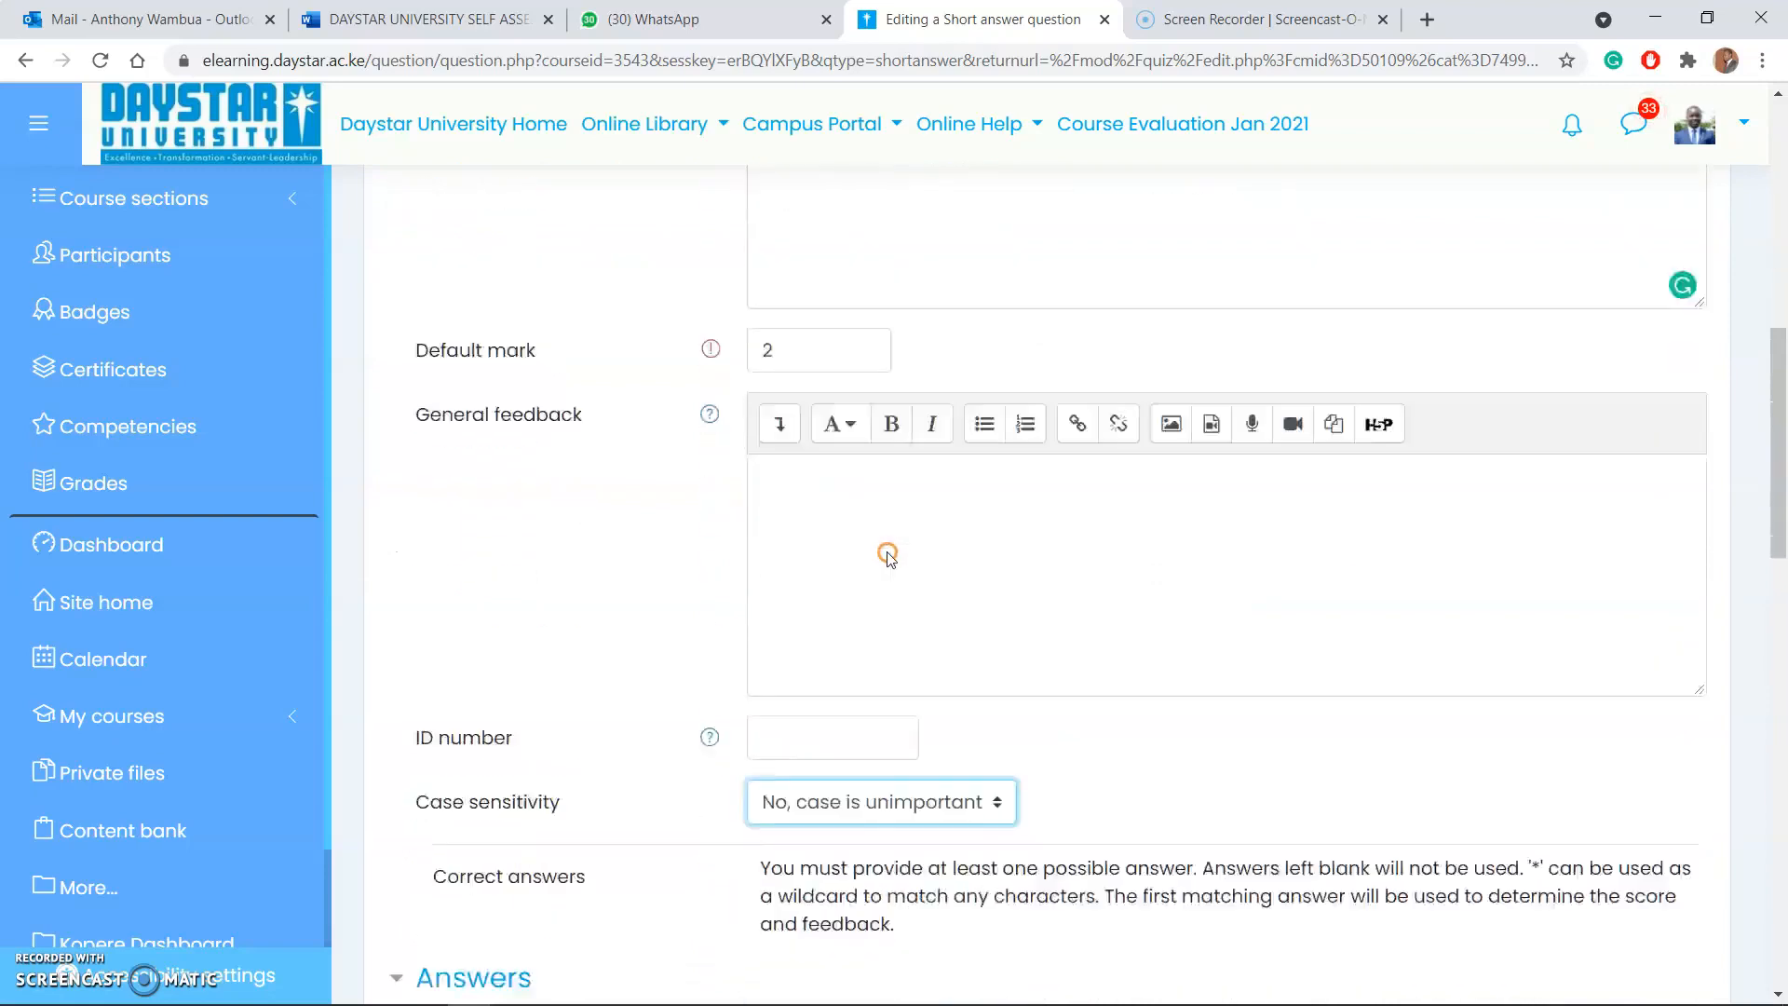
left_click(885, 762)
type("Da")
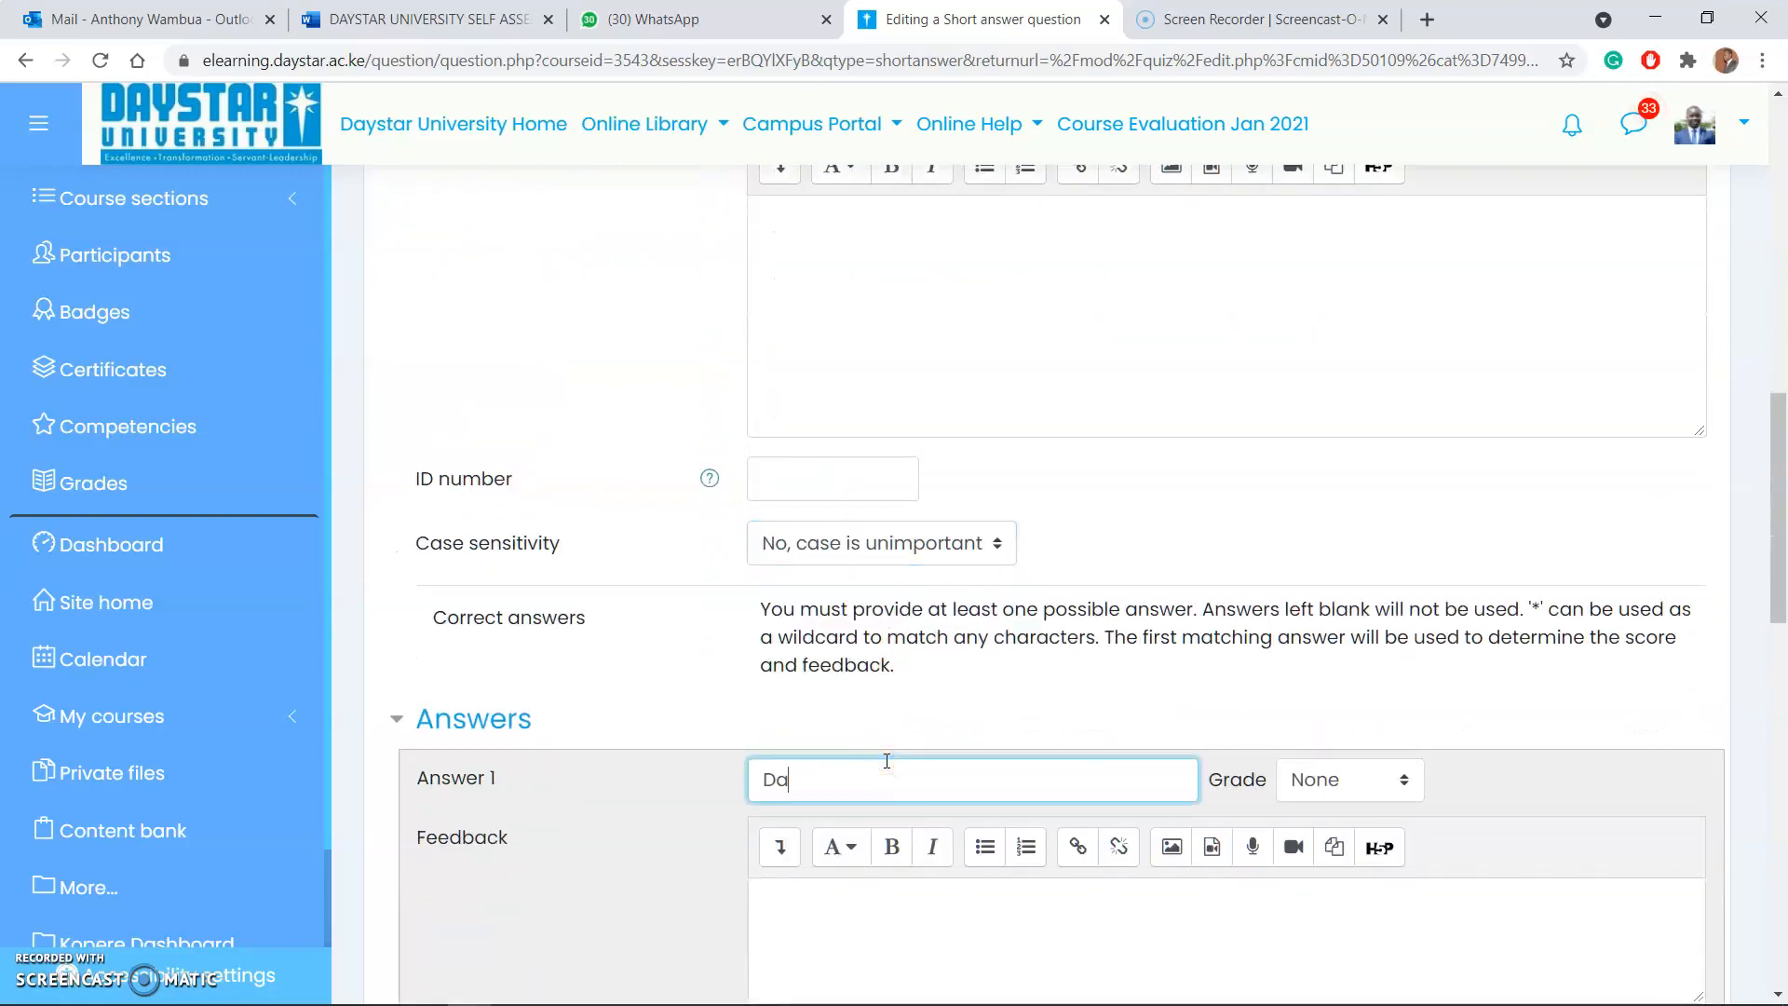
type("ystar")
left_click(1342, 789)
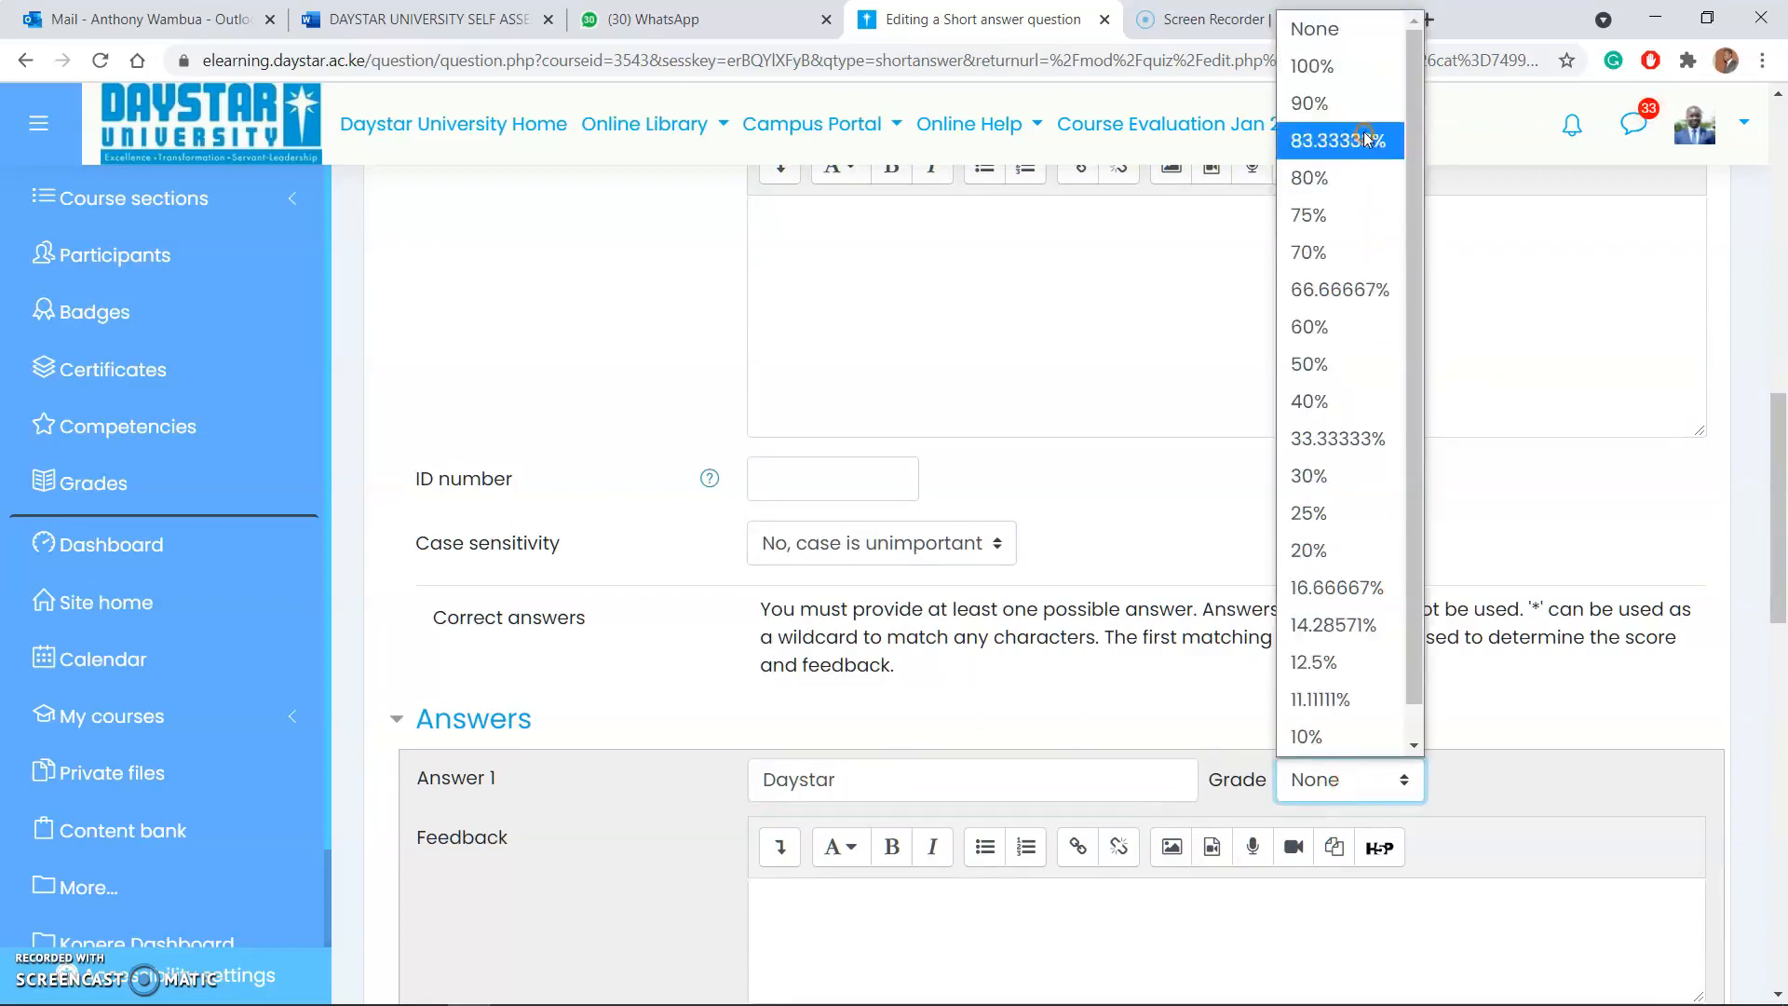
left_click(1352, 63)
Step: Enter "Daystar University" as Answer 2 of the short answer question and set its grade to 100%
scroll(792, 875, "down", 3)
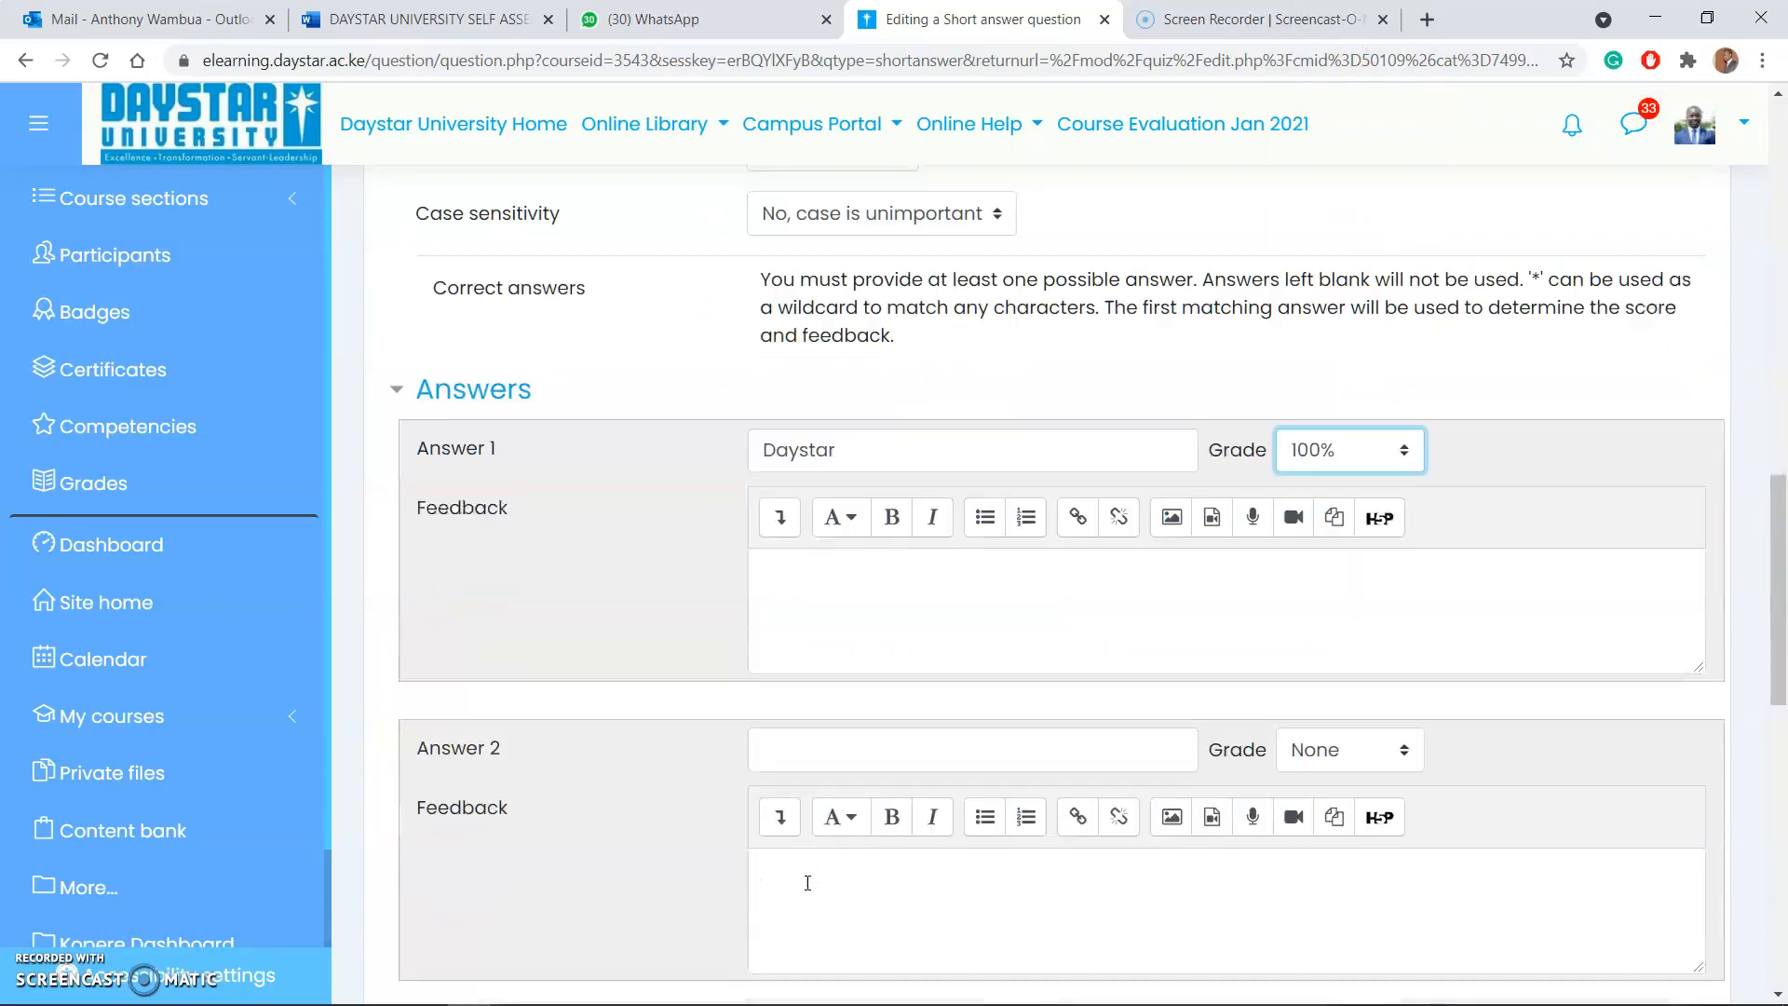
left_click(972, 739)
type("day")
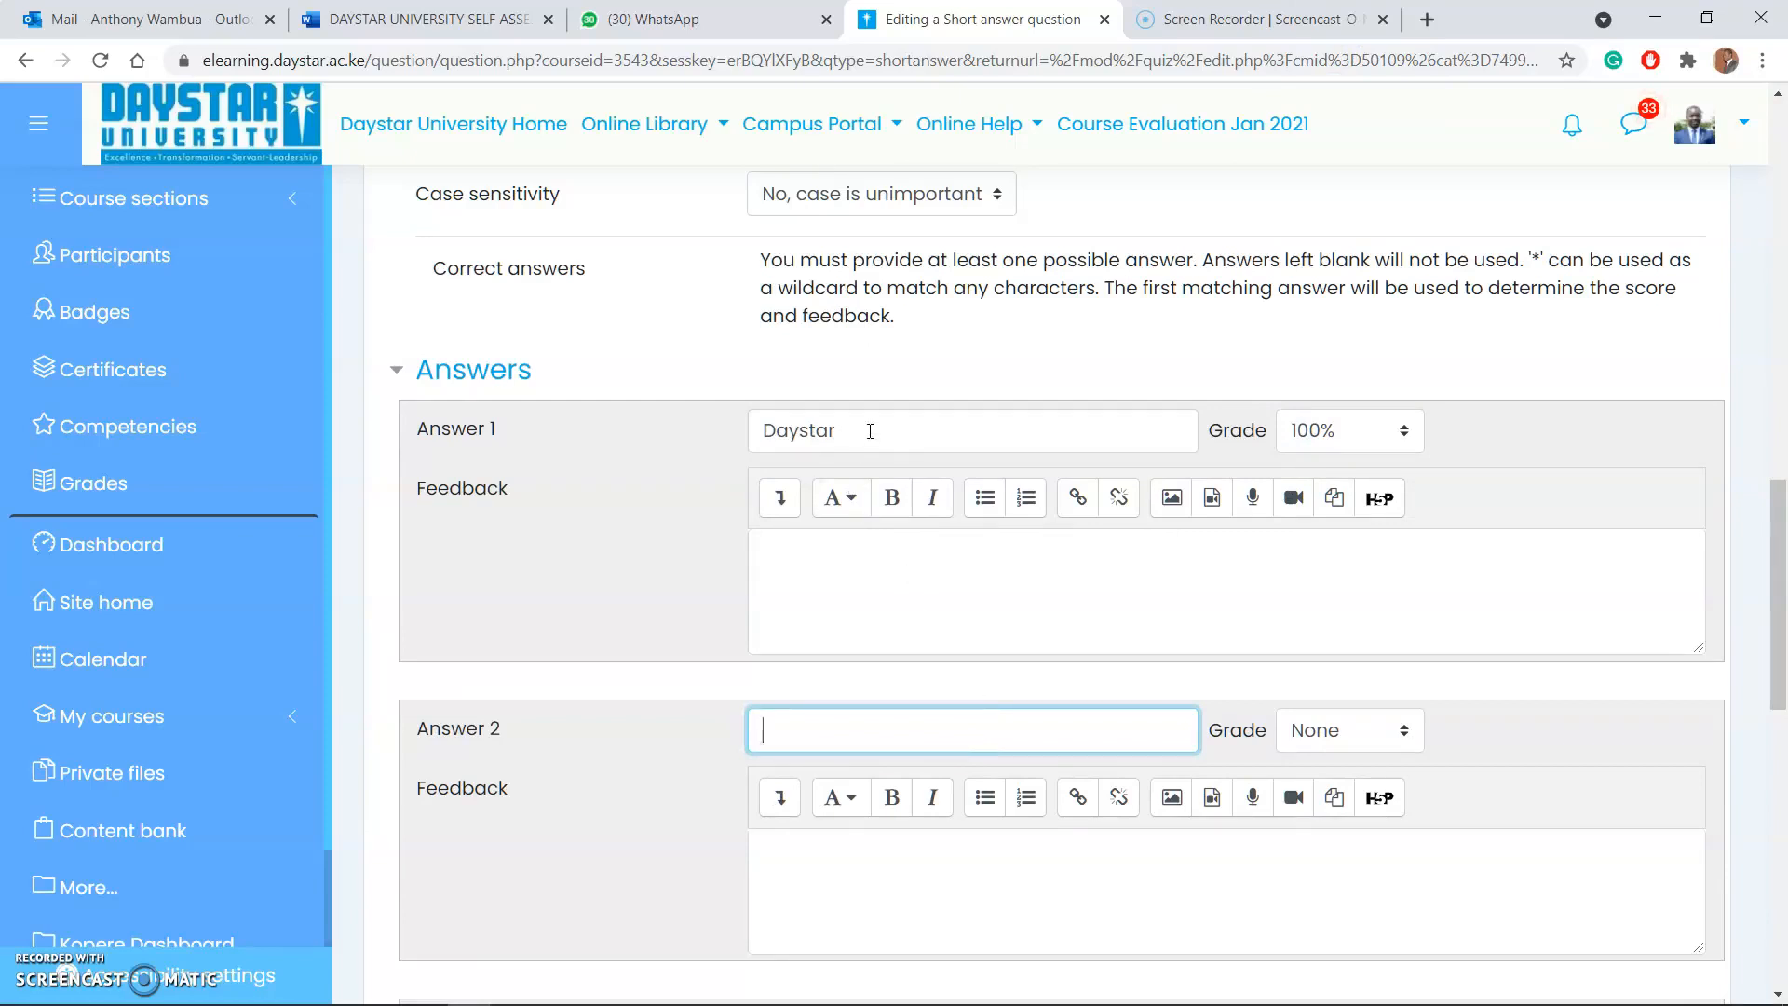
left_click_drag(870, 430, 730, 428)
key("ctrl+c")
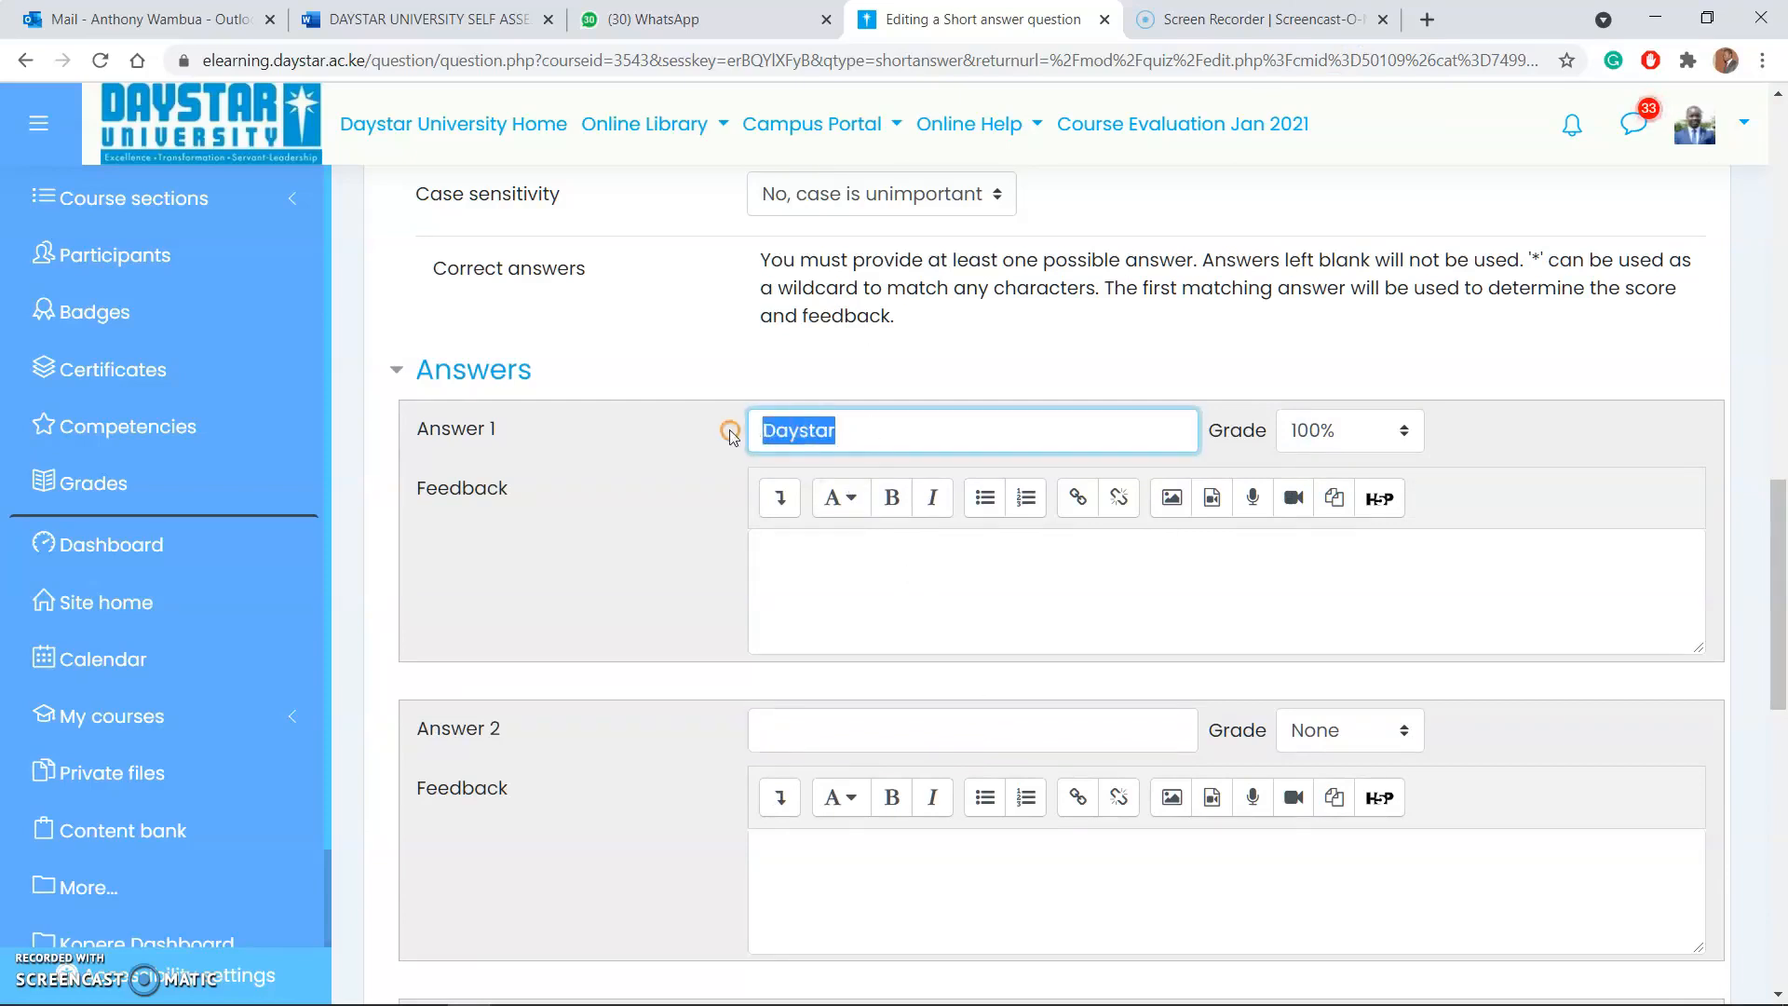
left_click(768, 711)
key("ctrl+v")
type("Univers")
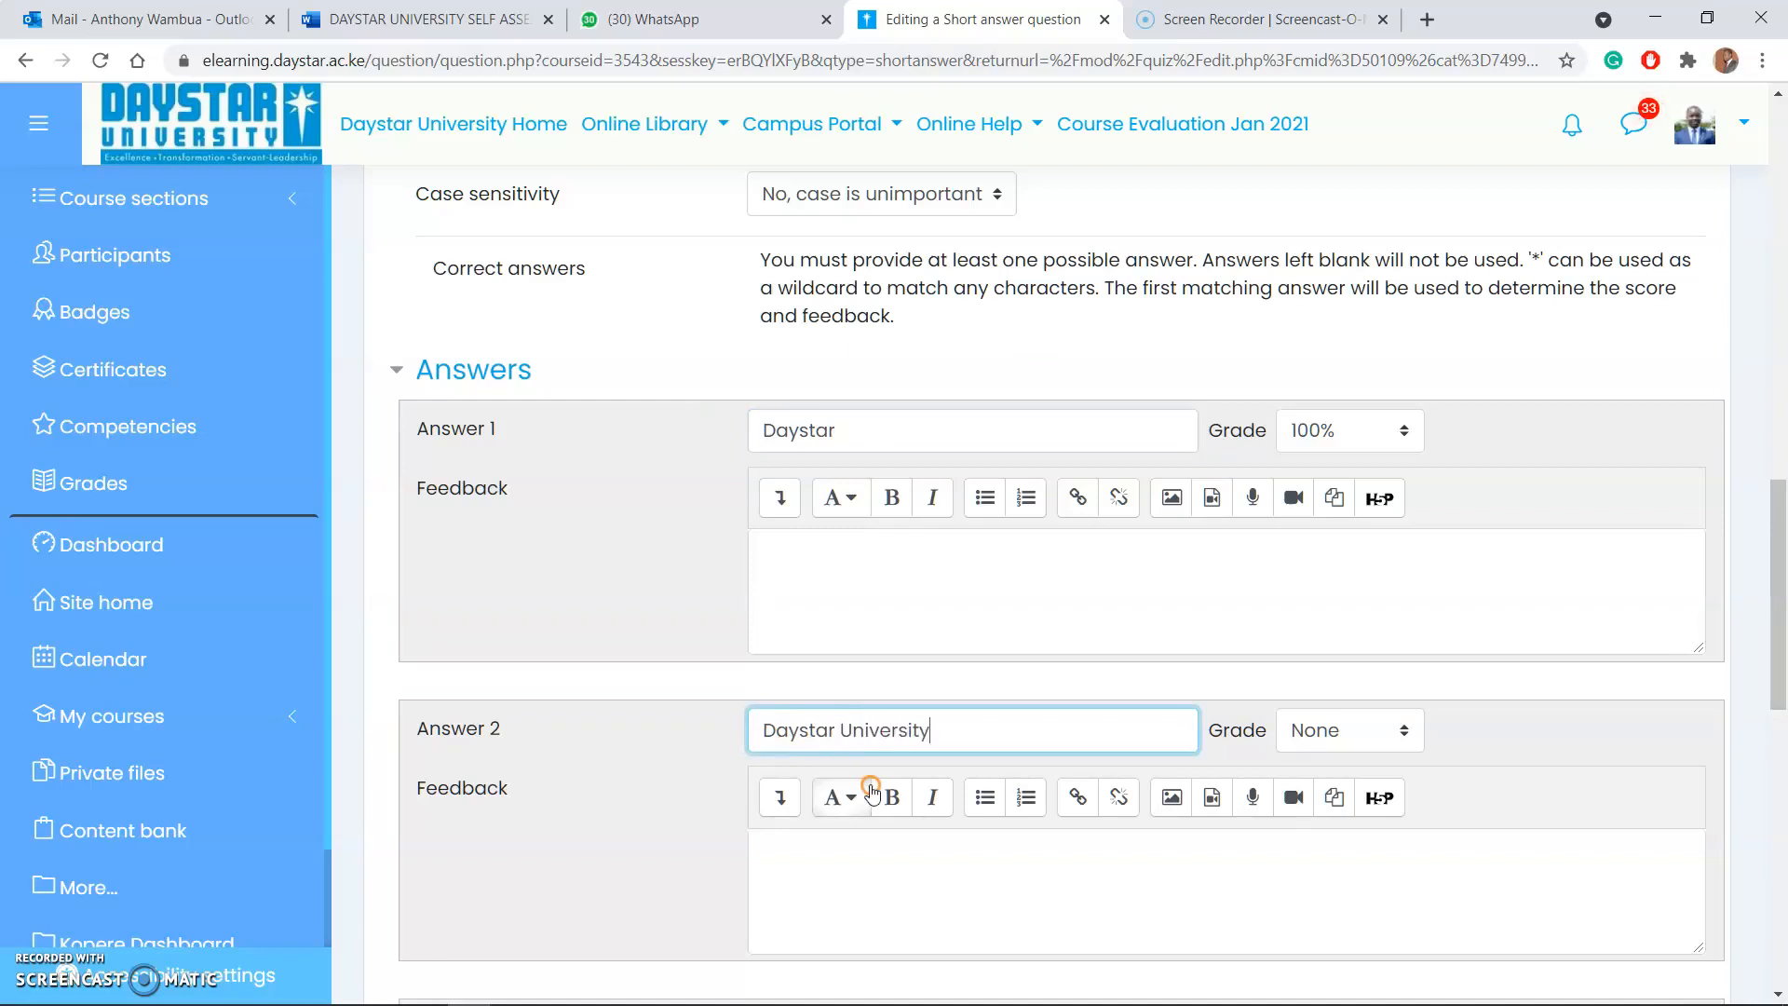
left_click(1341, 745)
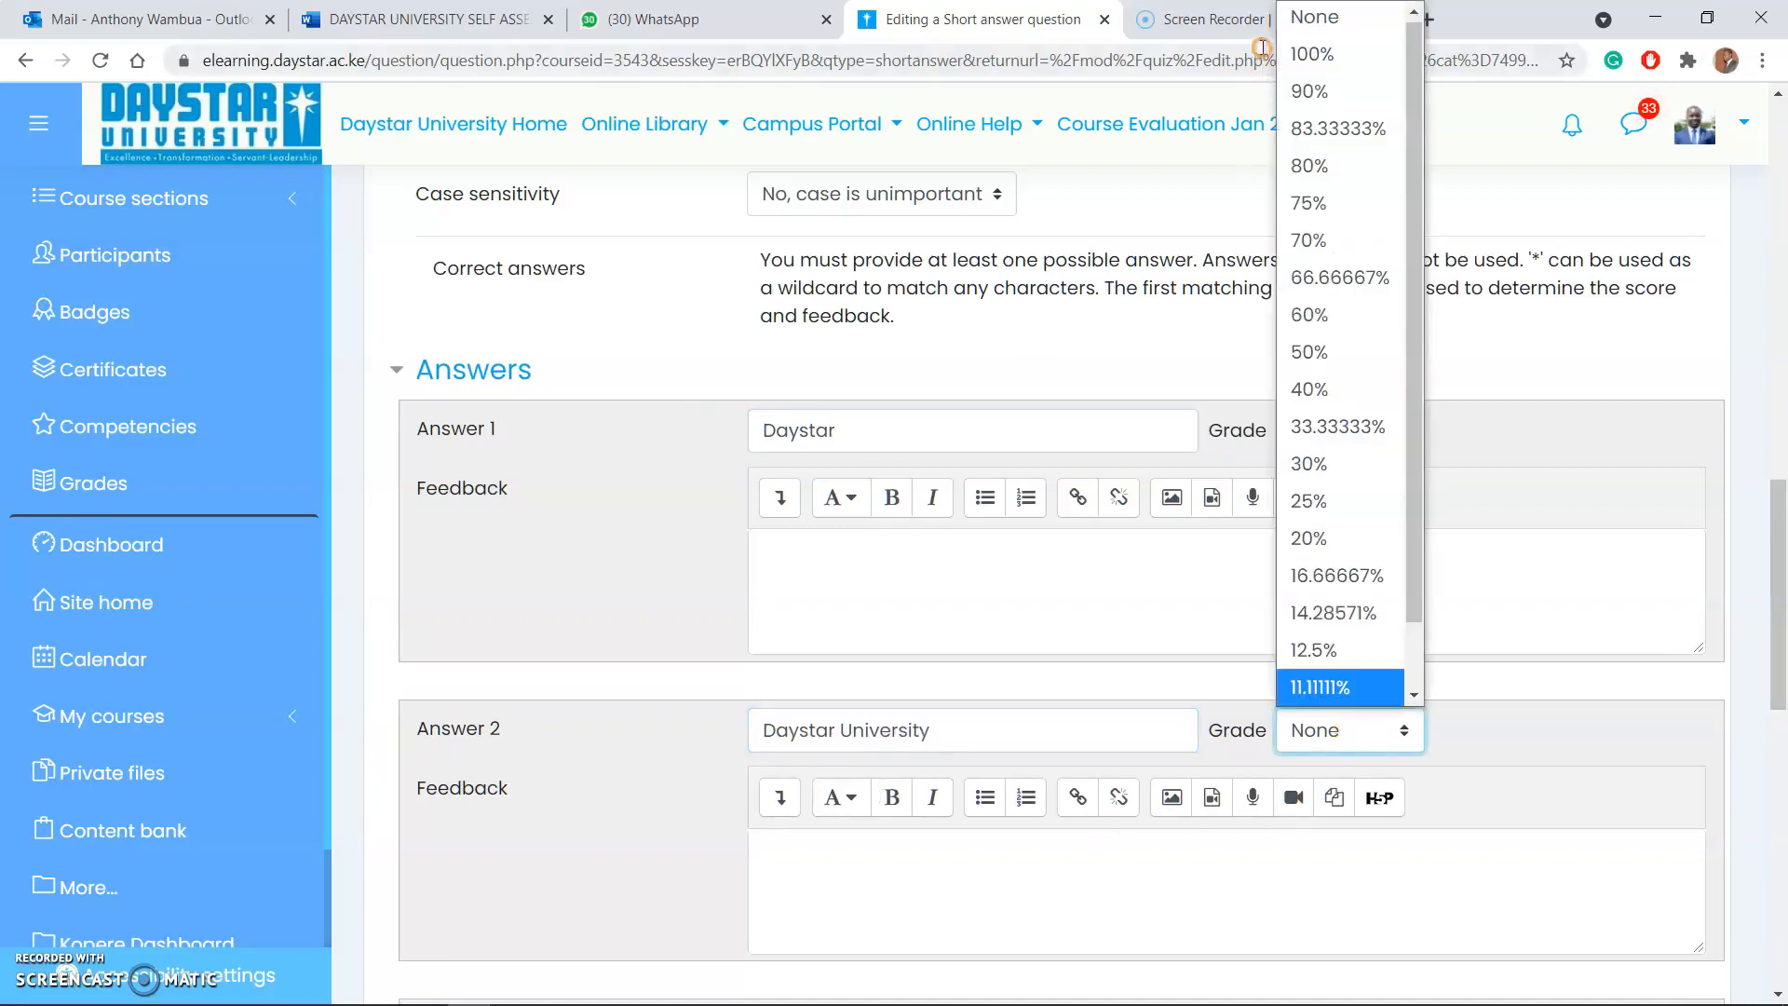
left_click(1309, 54)
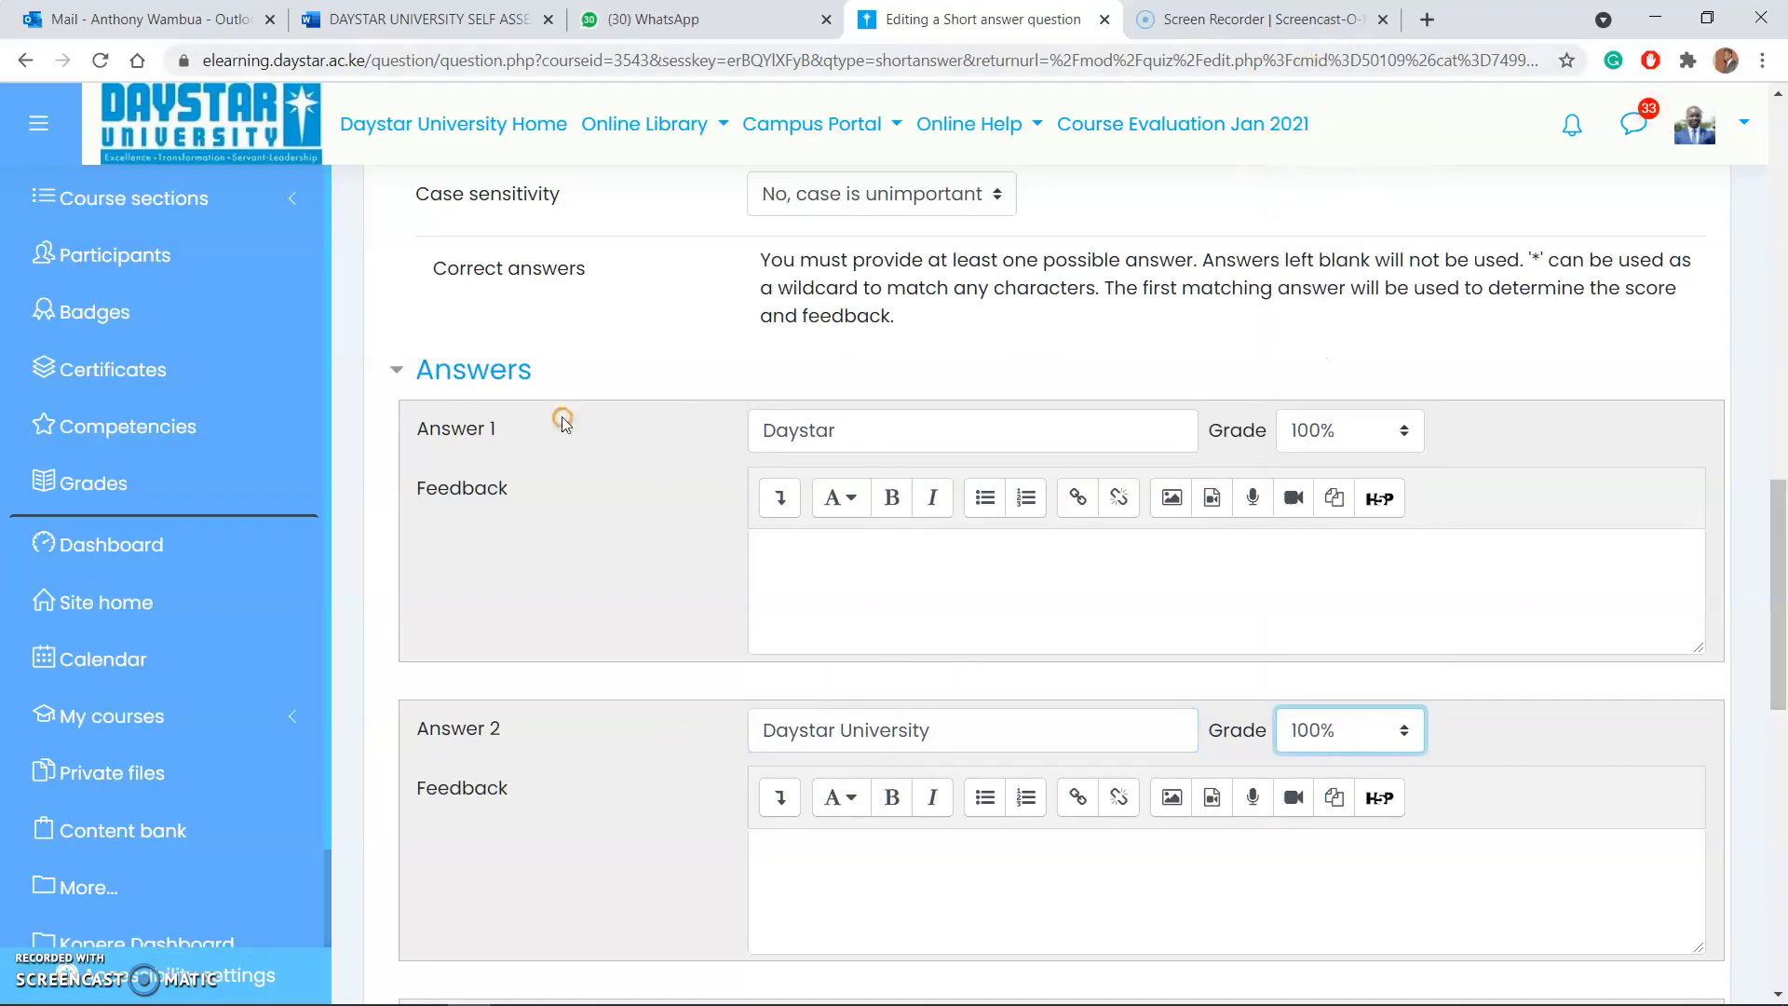
Step: Review the short answer question's text, default mark, case sensitivity and accepted answers
scroll(730, 531, "down", 5)
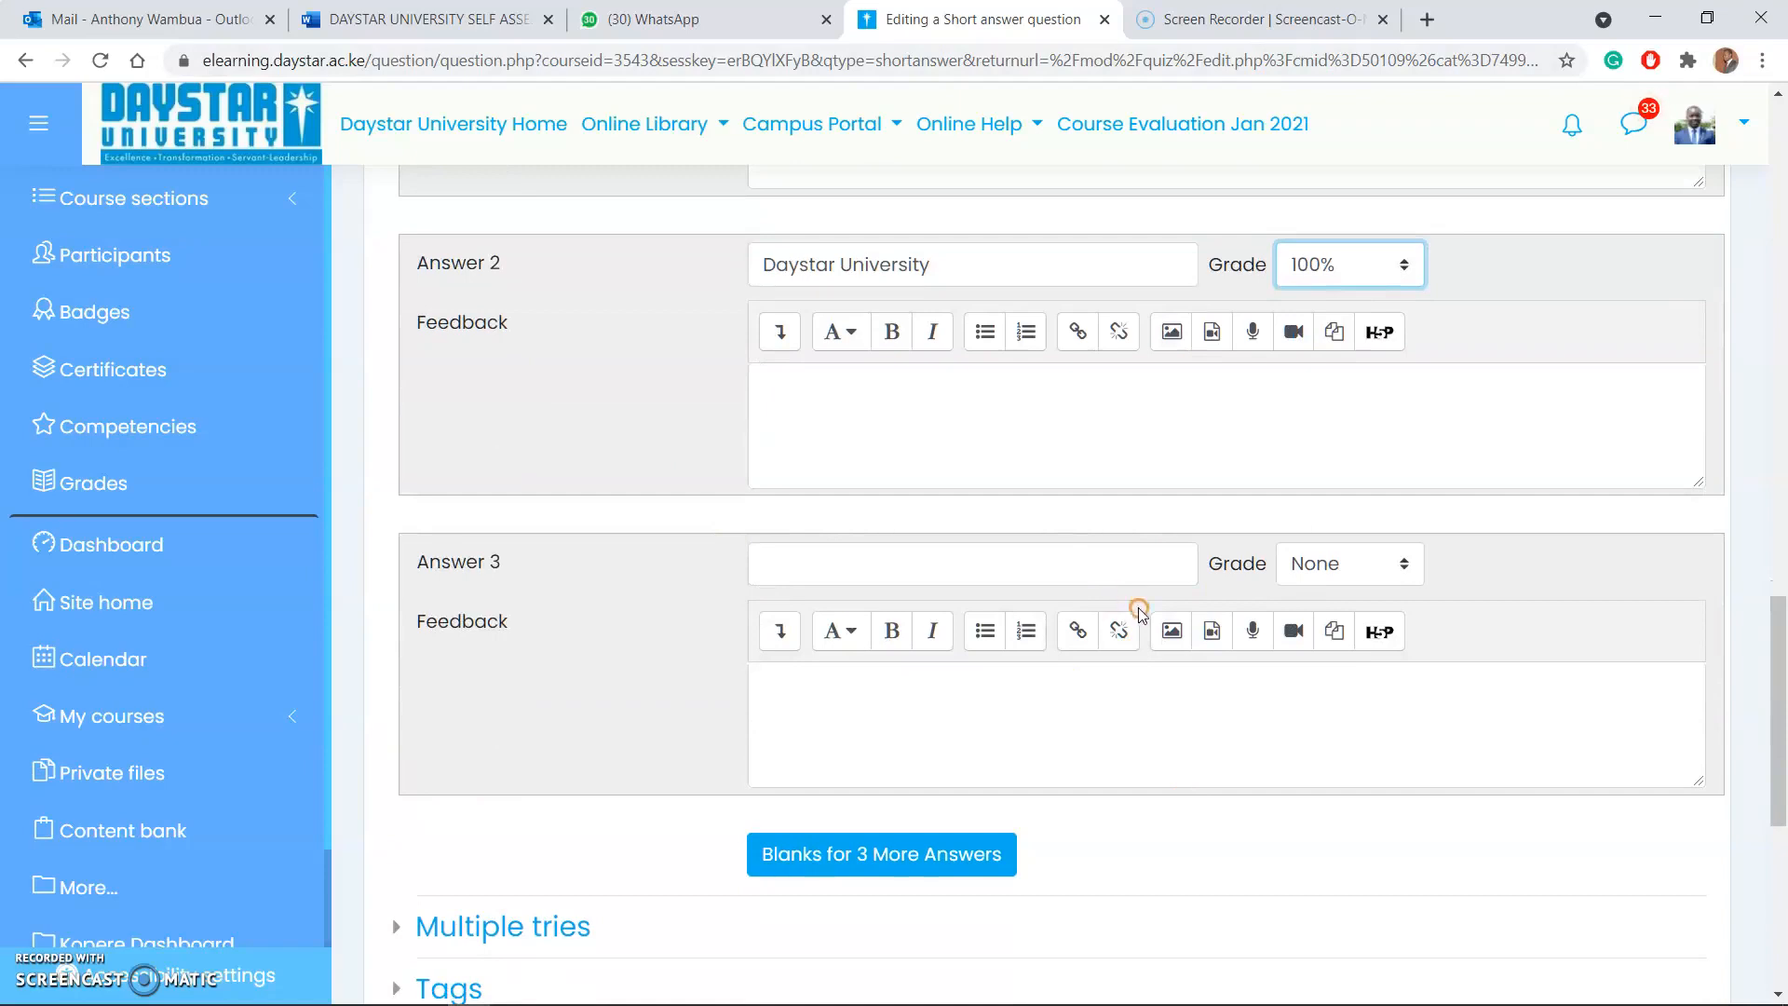
scroll(1138, 610, "down", 6)
scroll(1108, 522, "up", 13)
scroll(1155, 596, "up", 15)
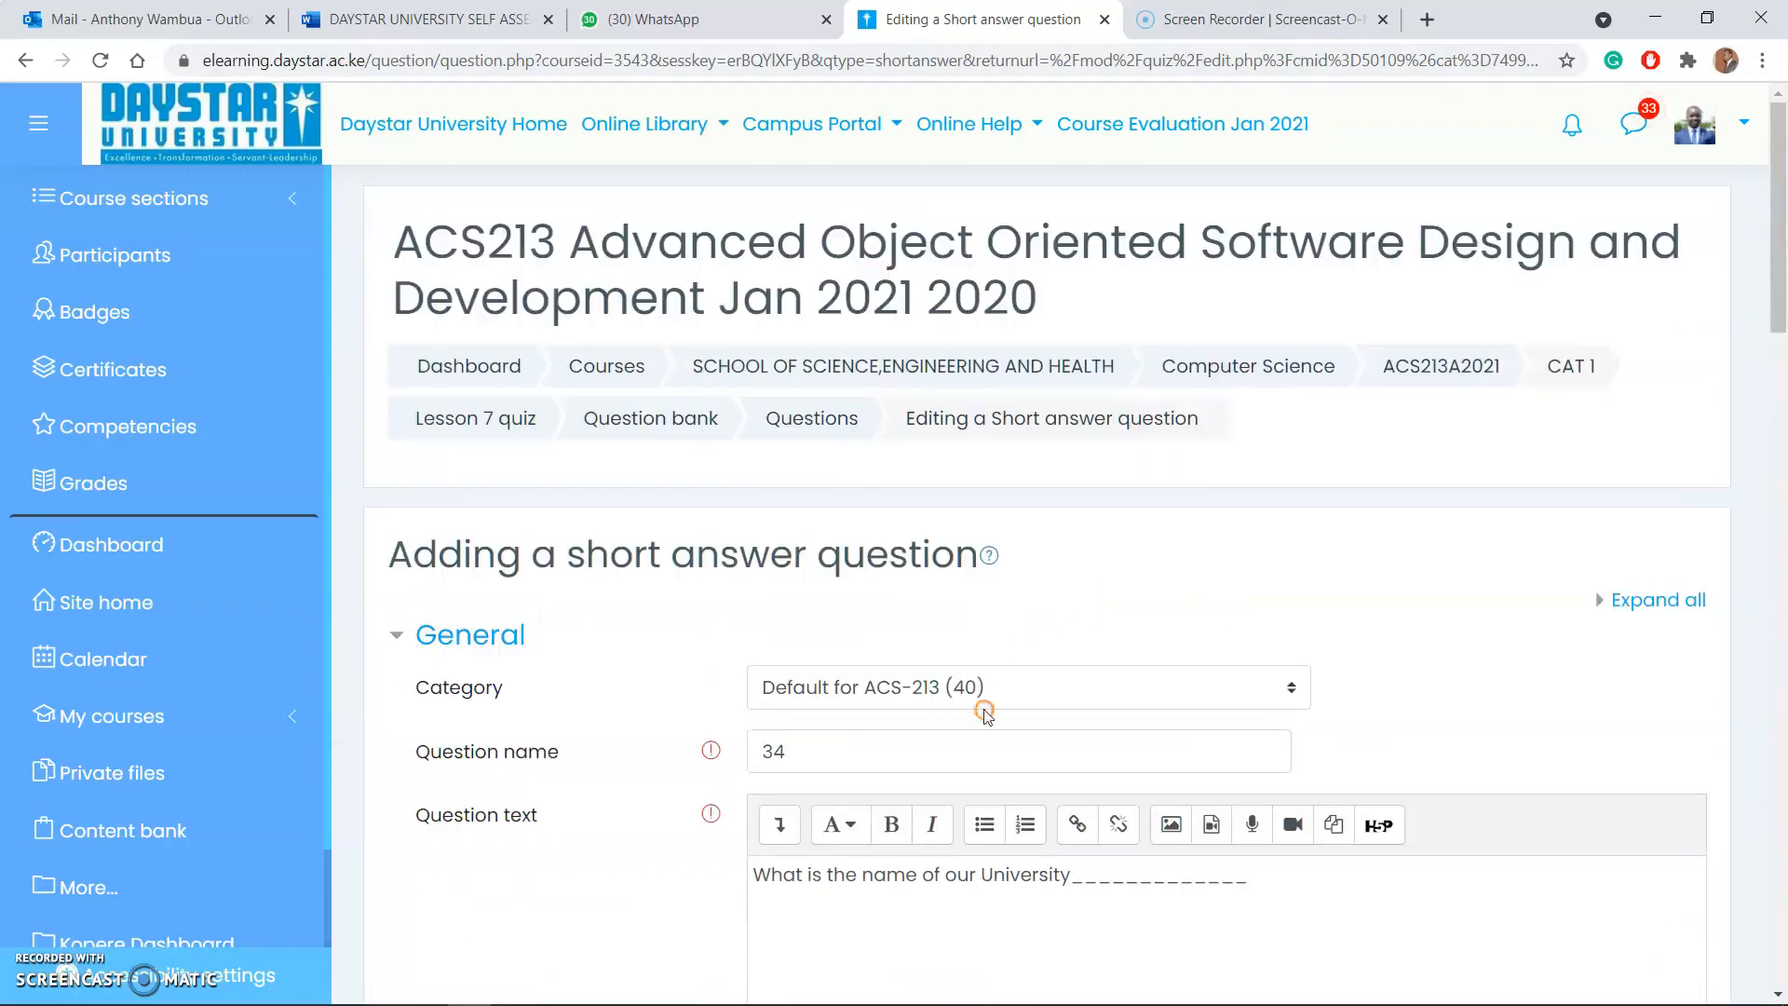
scroll(969, 754, "down", 7)
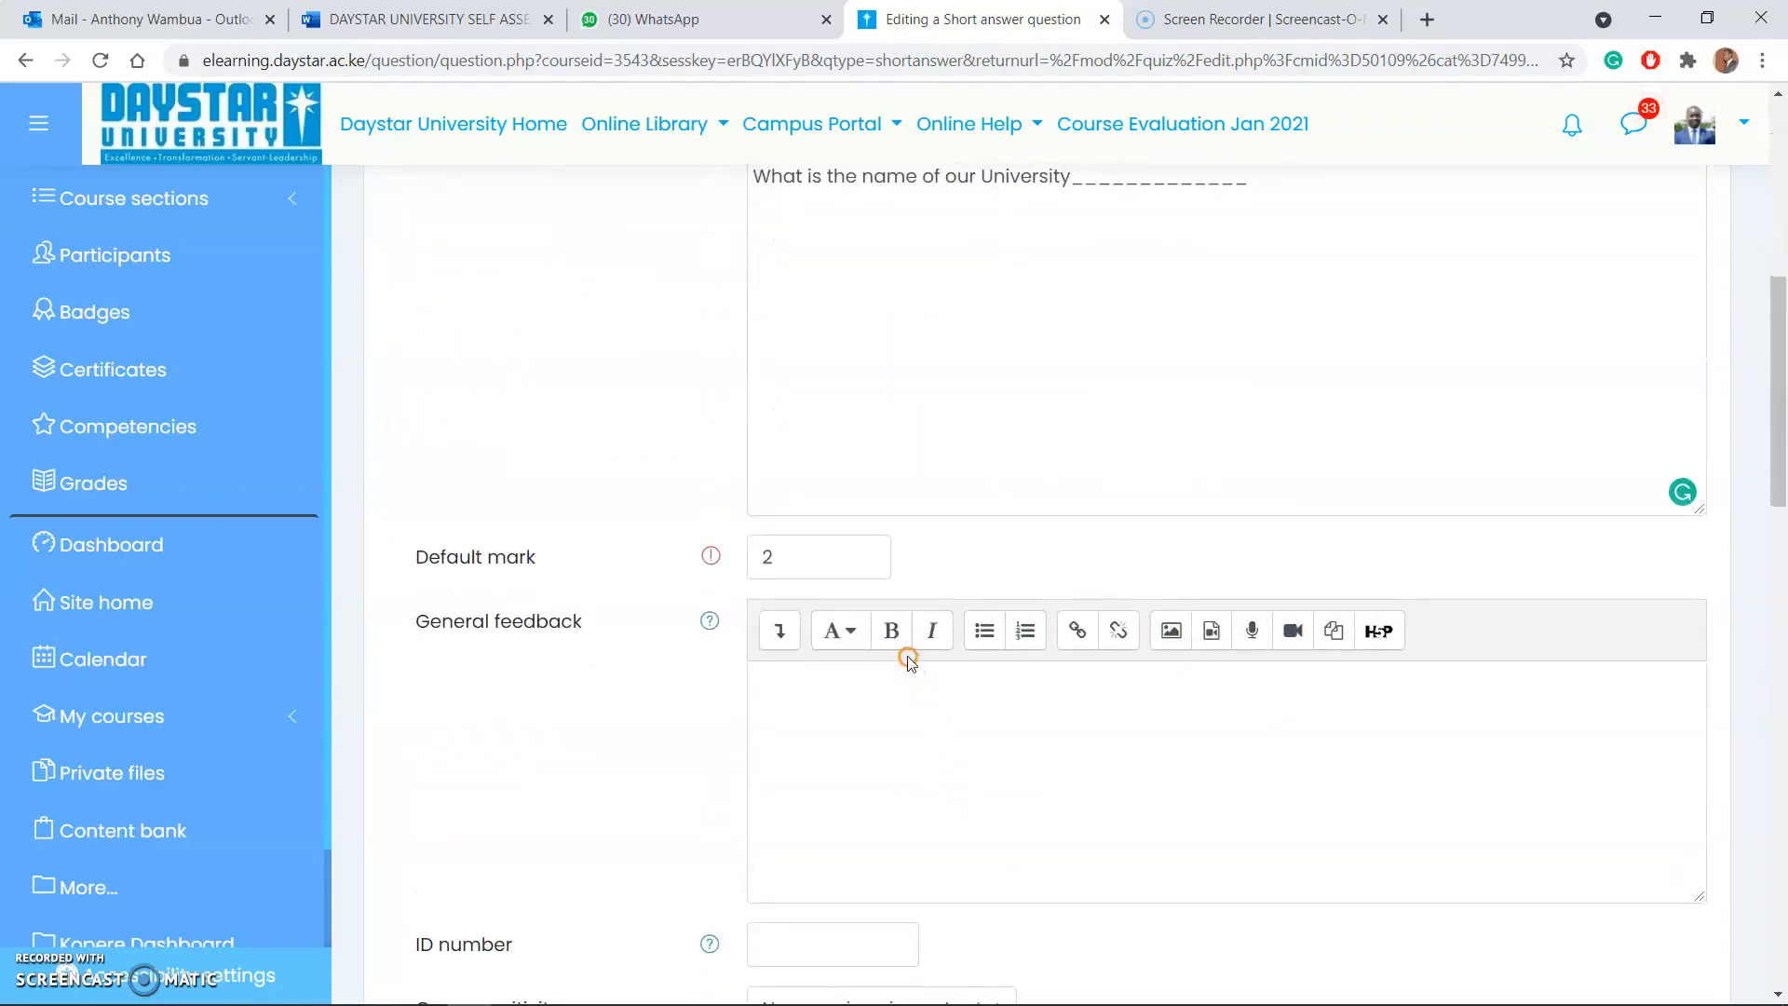
scroll(894, 652, "down", 6)
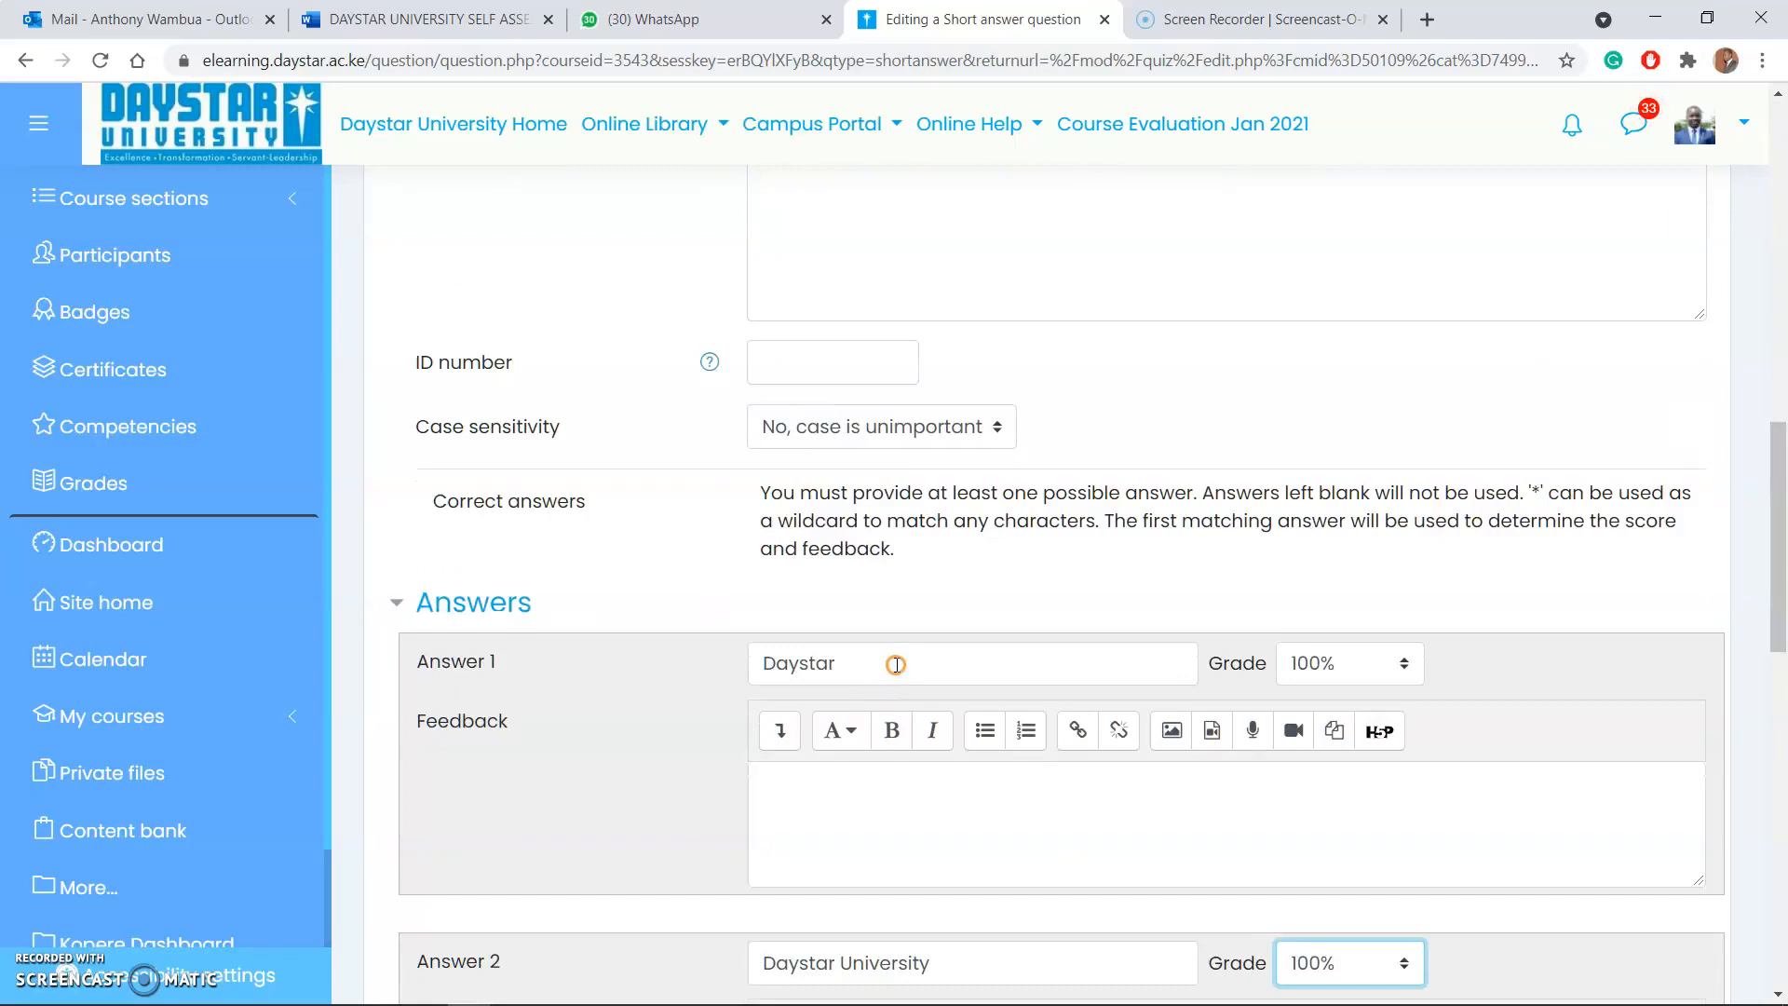
scroll(896, 664, "down", 5)
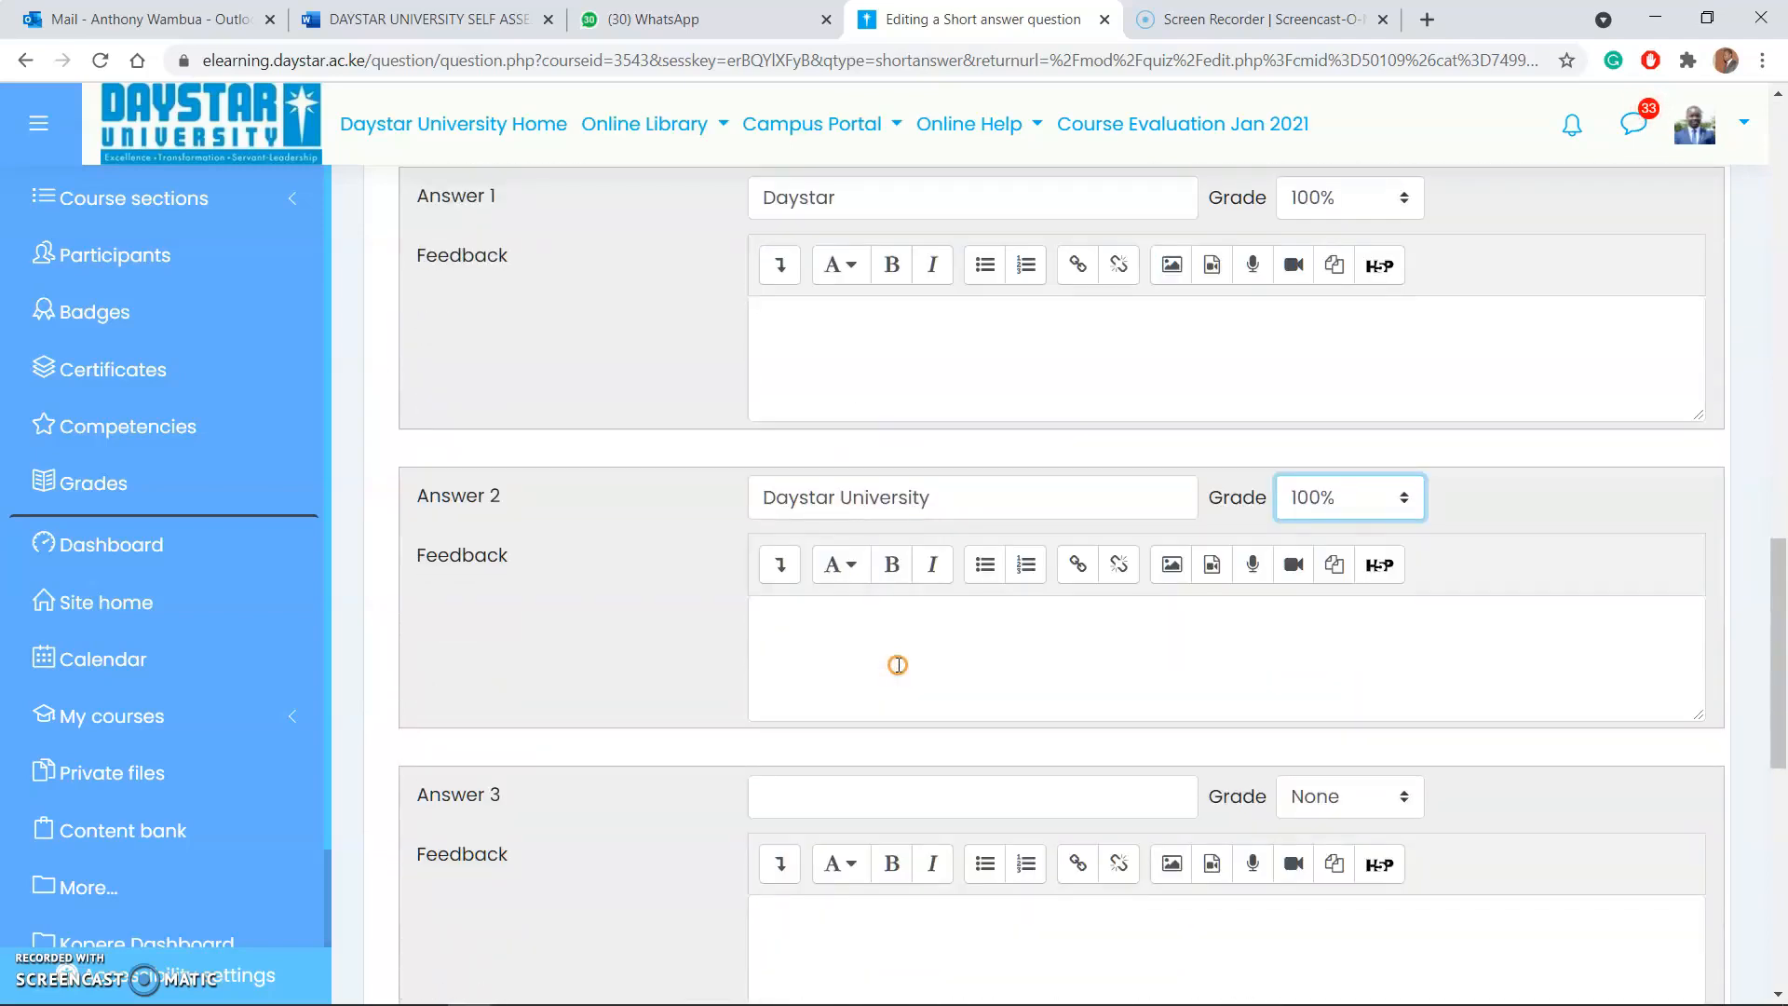
scroll(832, 708, "down", 5)
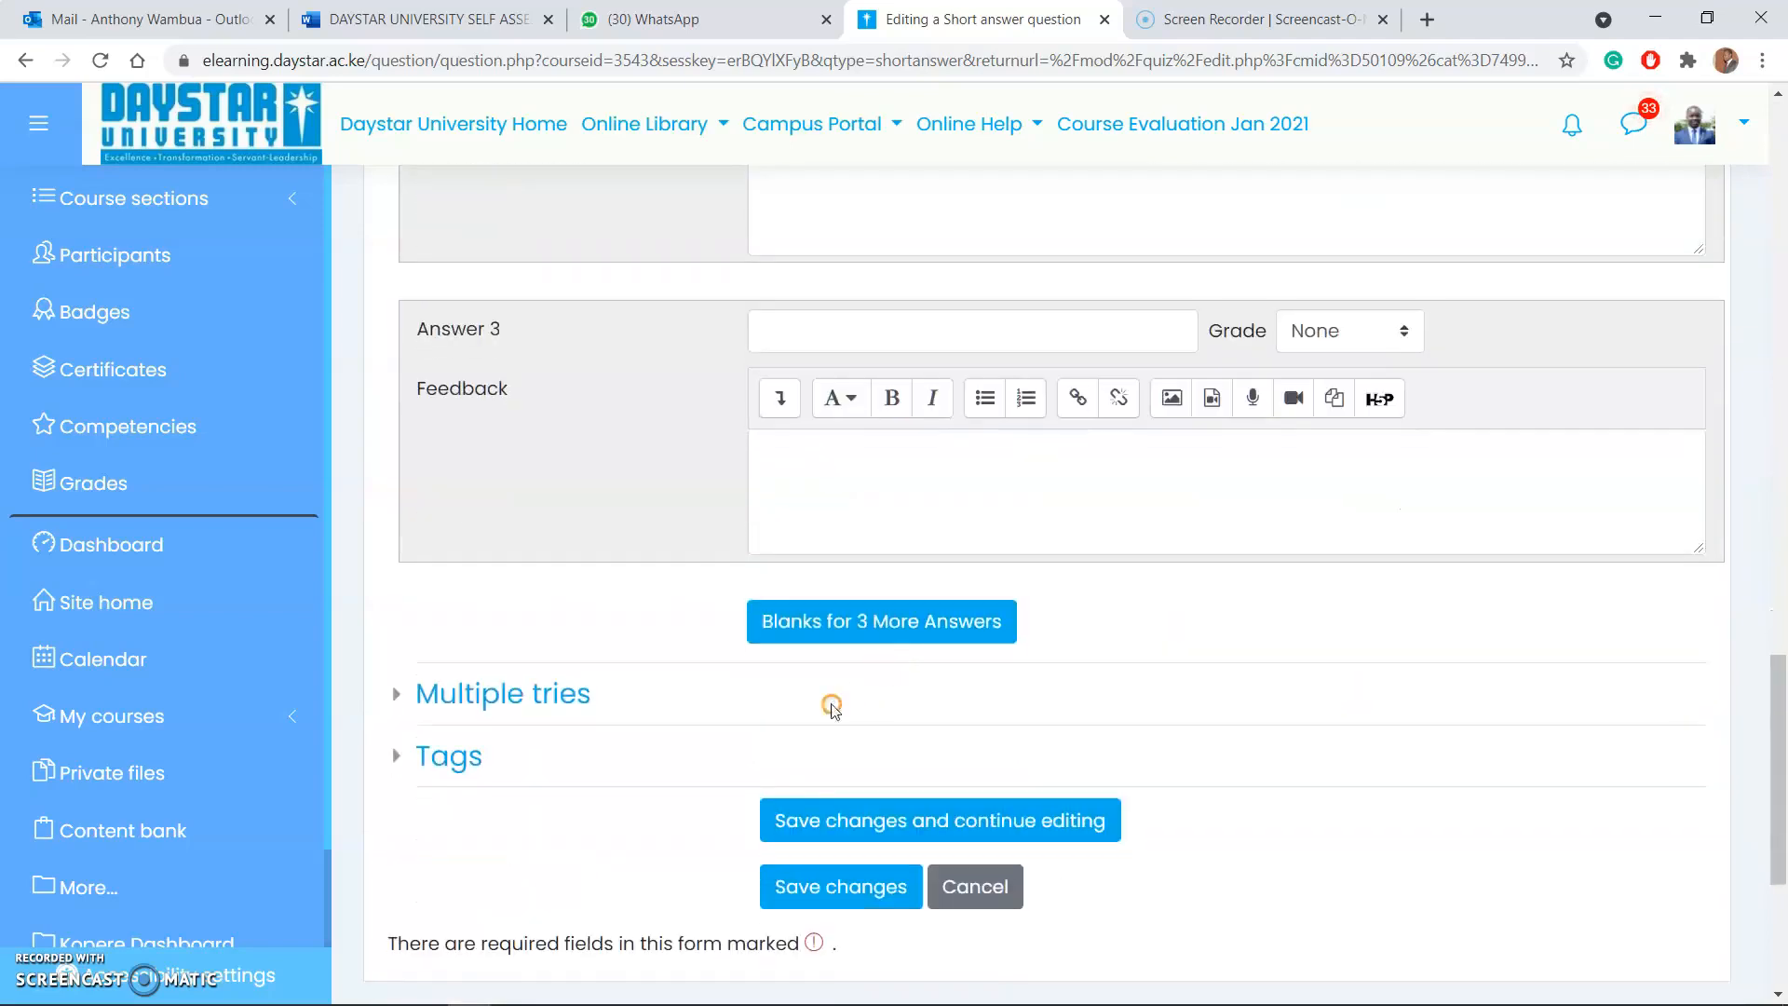
Step: Enter the misspelled variant "Dasytar" as Answer 3 and clear it again
scroll(773, 578, "up", 3)
left_click(800, 550)
type("Da")
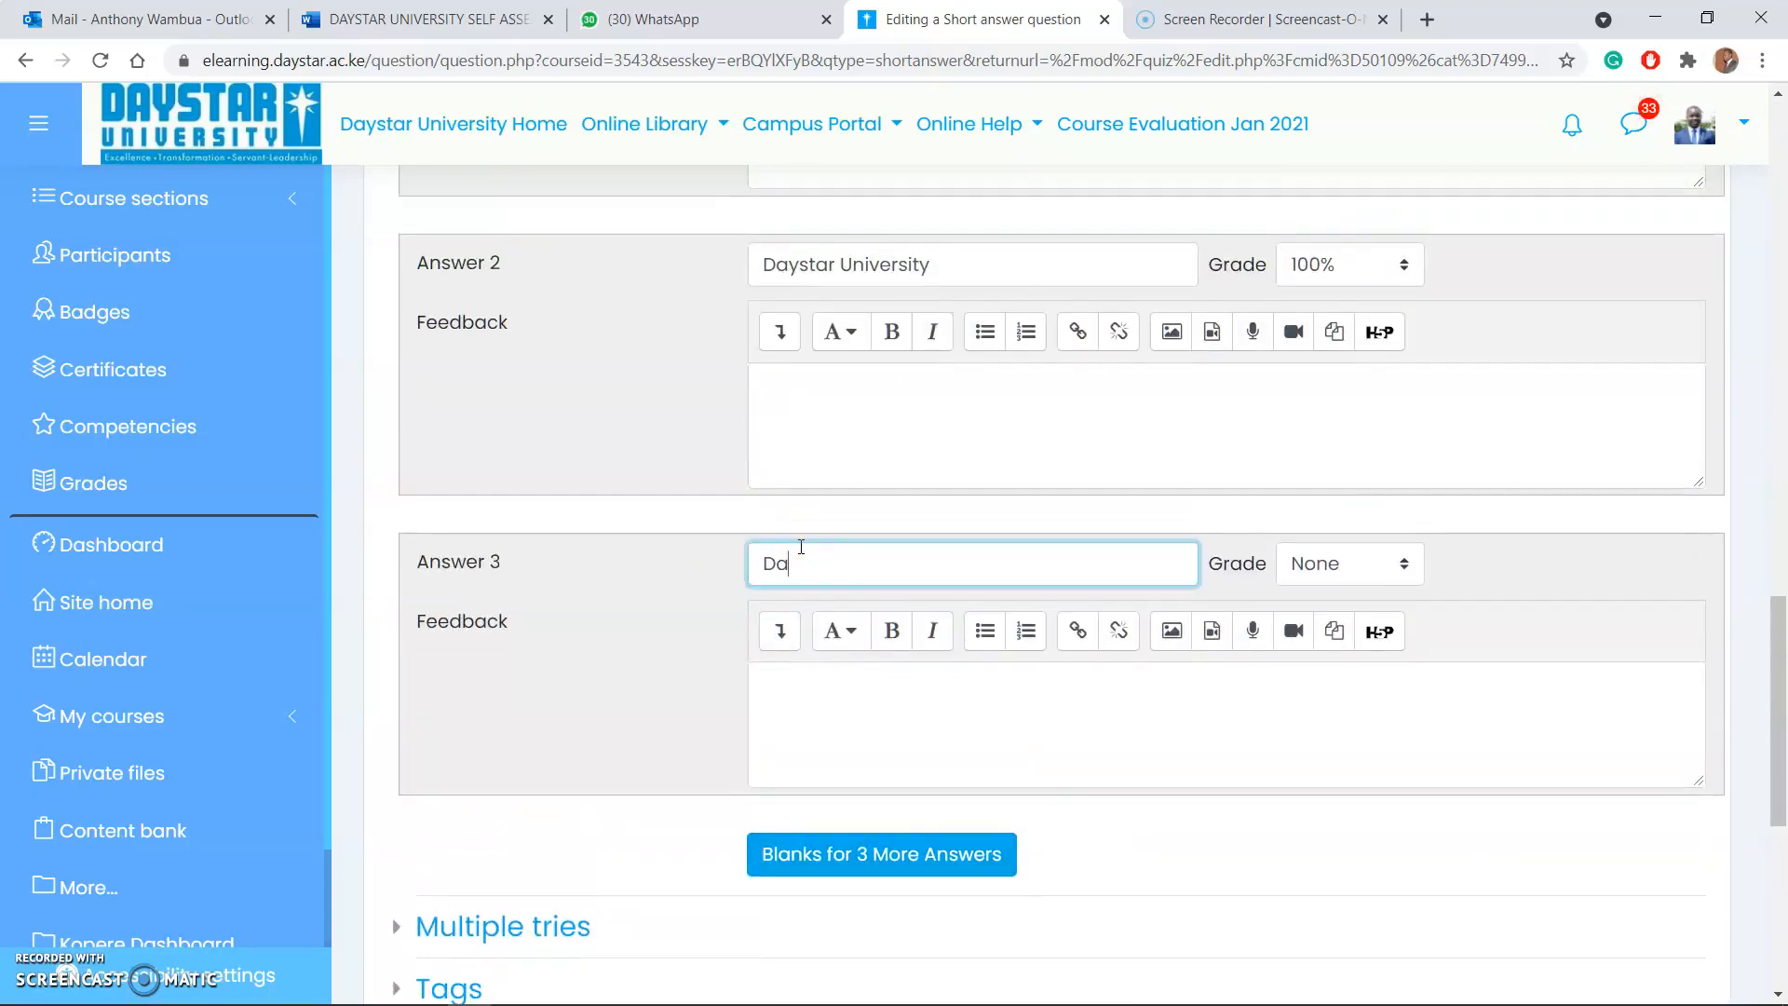
type("sytar")
key("BackSpace")
key("BackSpace")
key("BackSpace")
key("BackSpace")
key("BackSpace")
Step: Save the short answer question to the quiz with its two accepted answers
scroll(1267, 354, "up", 7)
scroll(1226, 485, "down", 3)
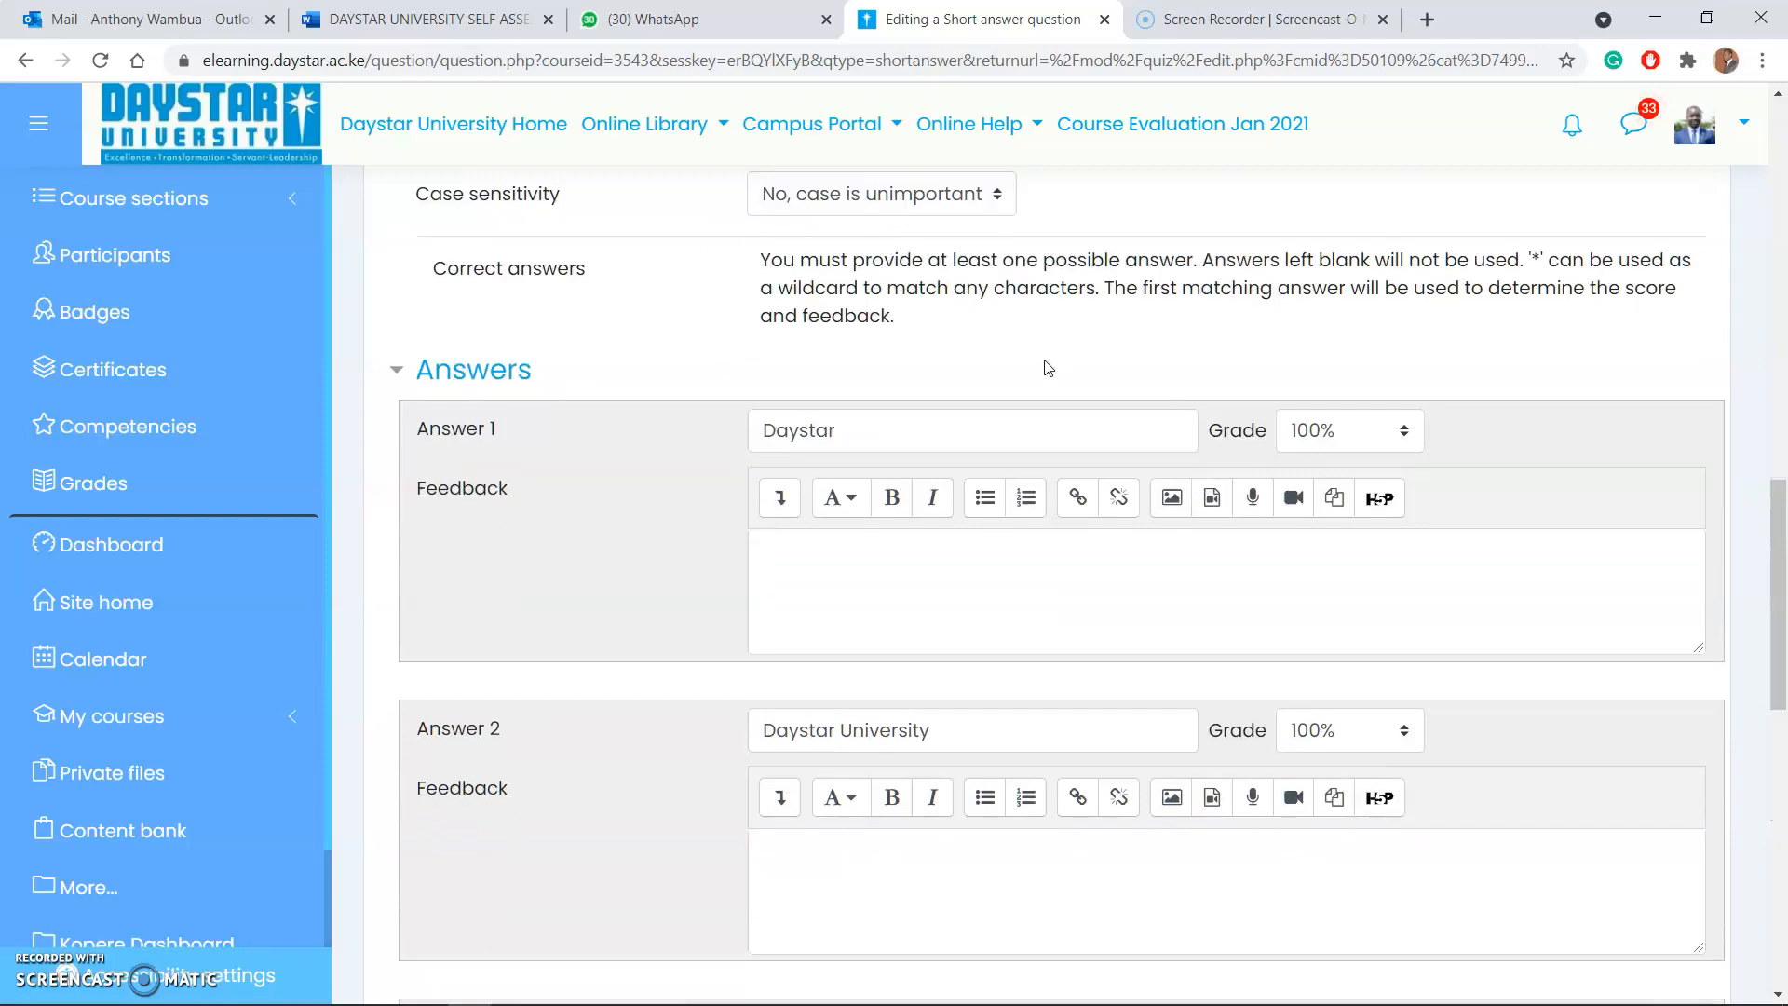
scroll(1047, 377, "up", 3)
scroll(1047, 376, "down", 3)
scroll(1047, 376, "down", 2)
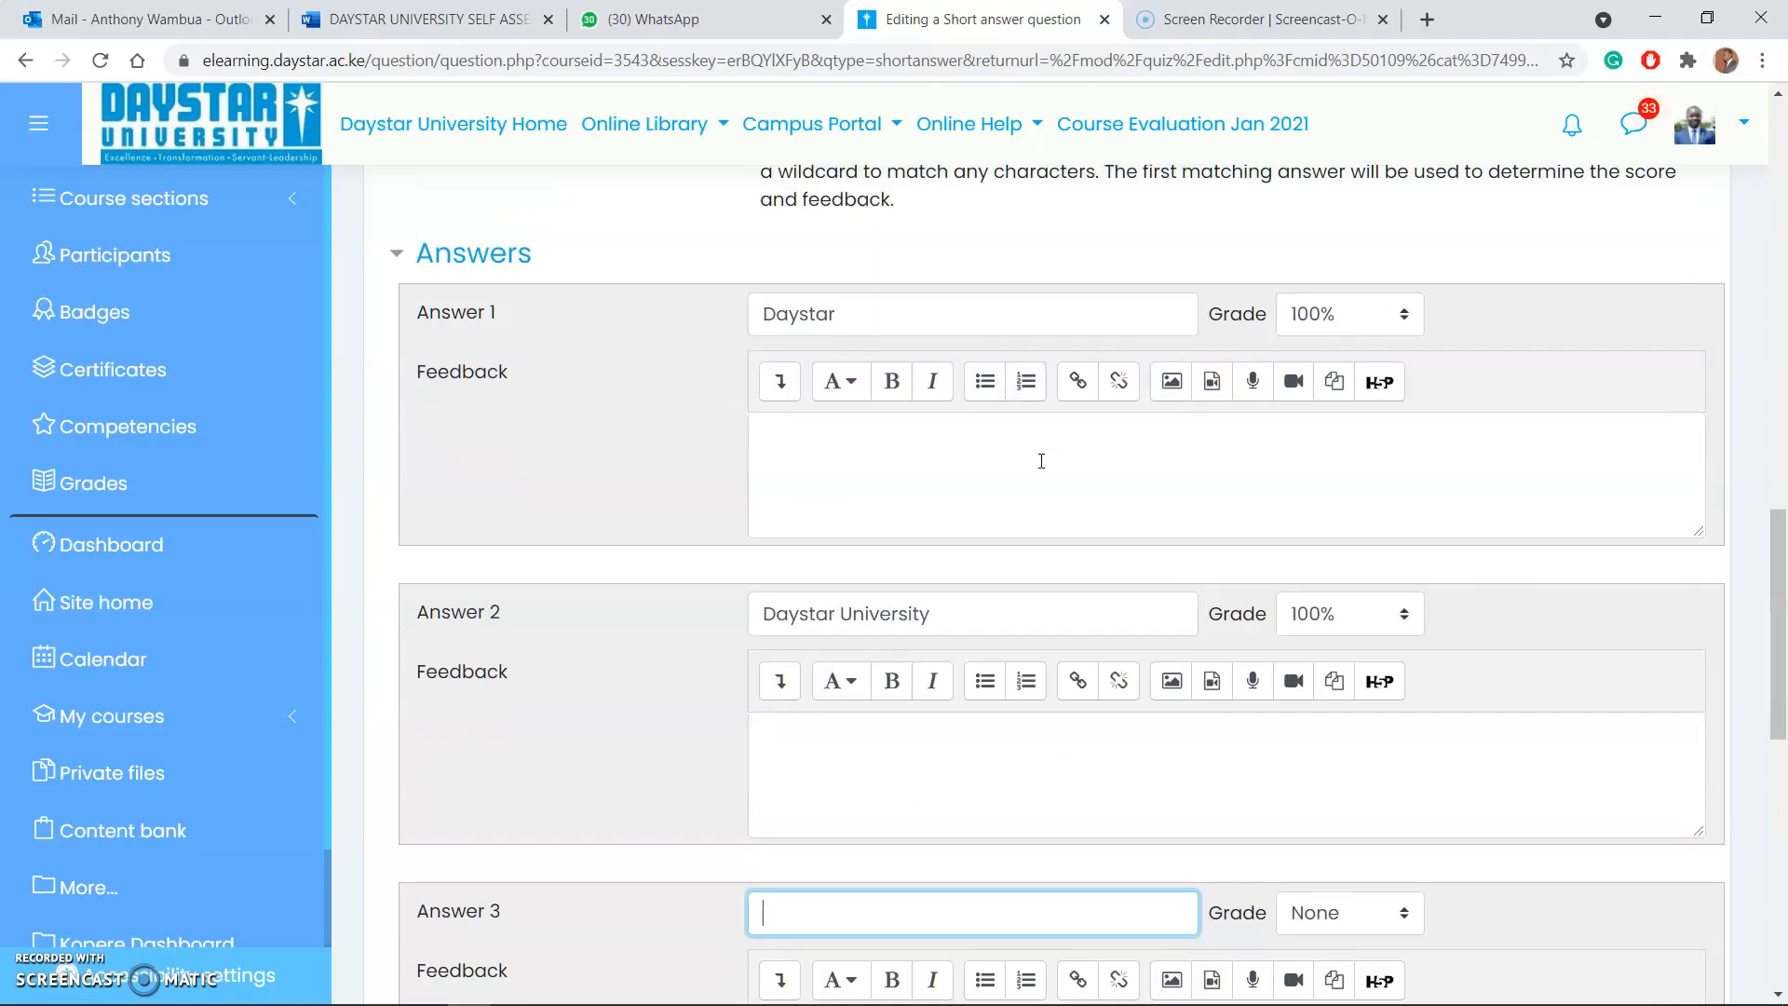
scroll(1042, 463, "down", 7)
scroll(996, 475, "up", 6)
scroll(946, 488, "down", 9)
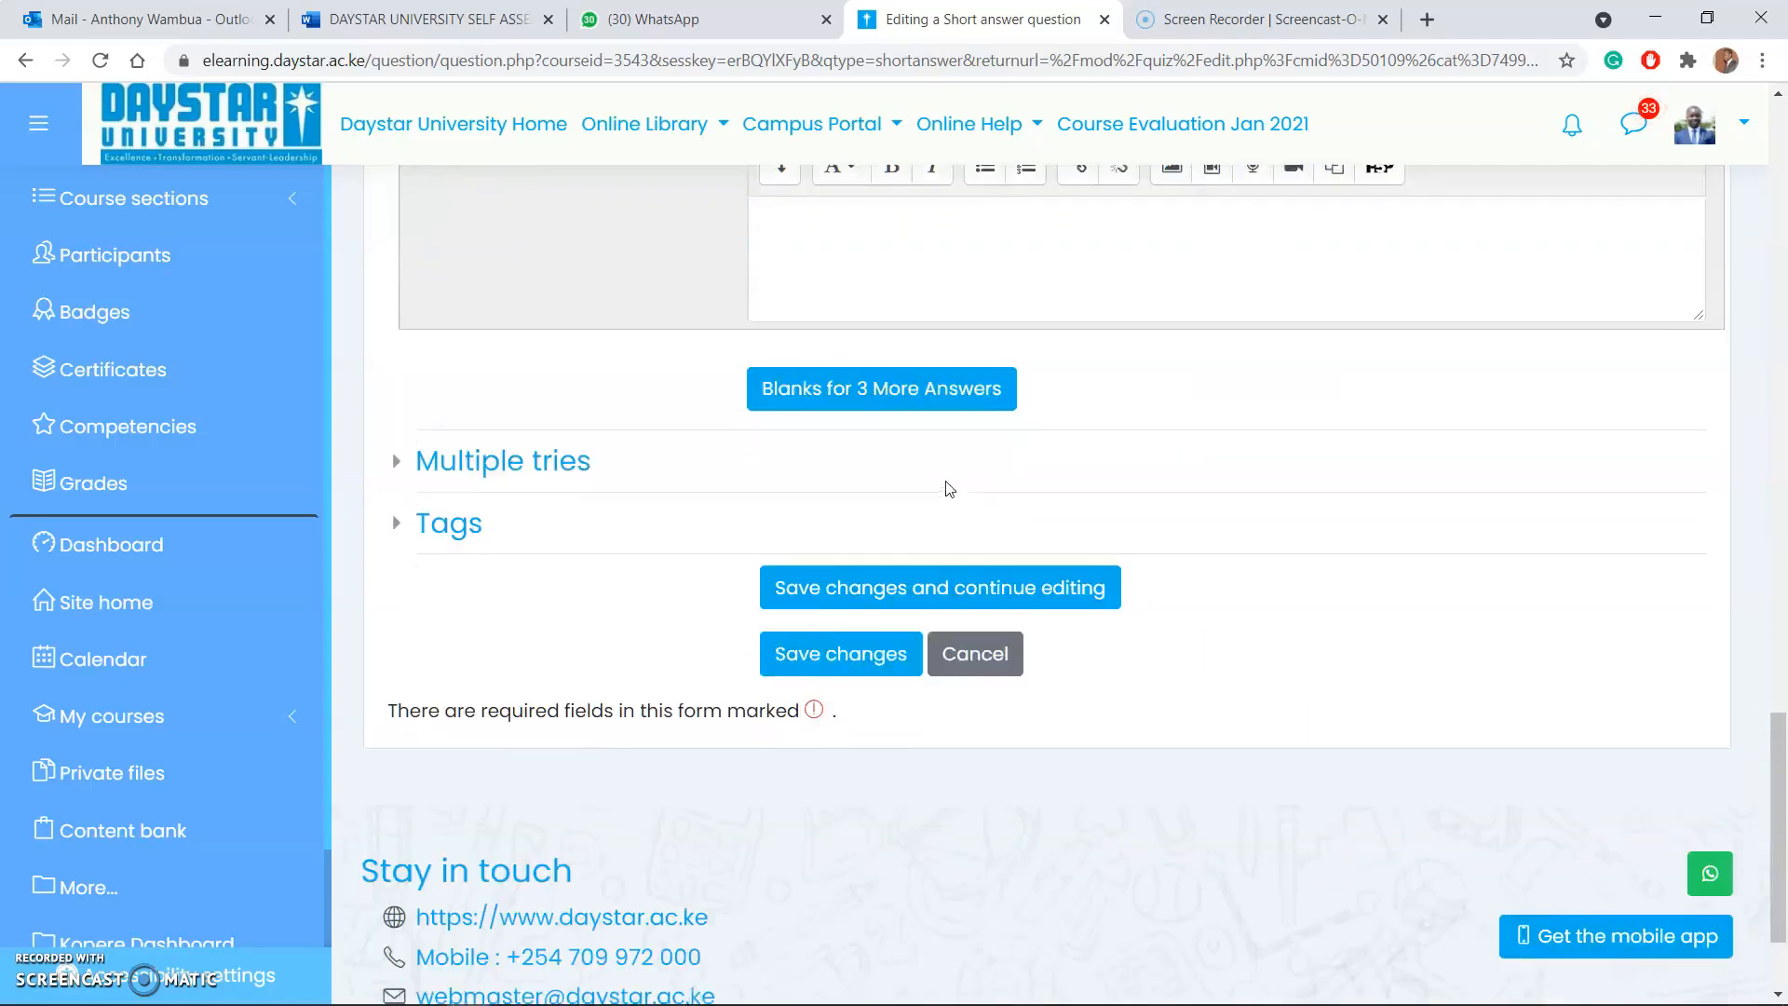
left_click(894, 489)
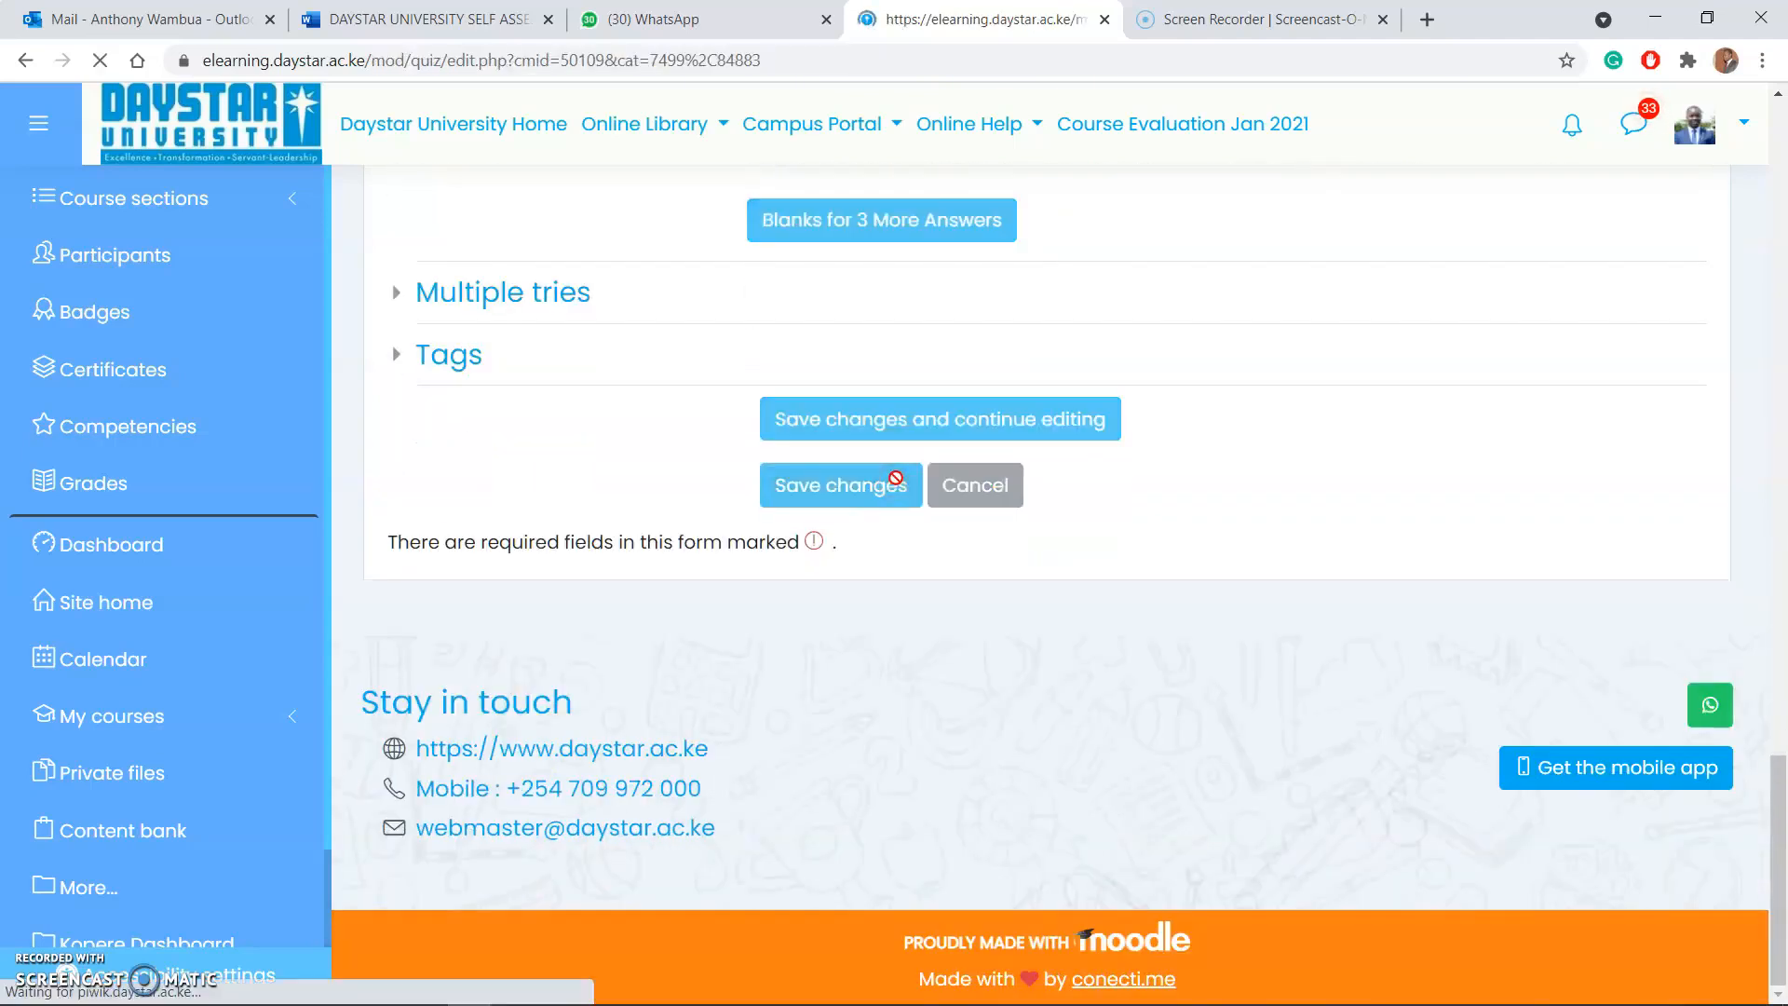
Step: Preview short answer question 34 on Page 3, fill in the correct responses and close the preview
scroll(899, 484, "down", 3)
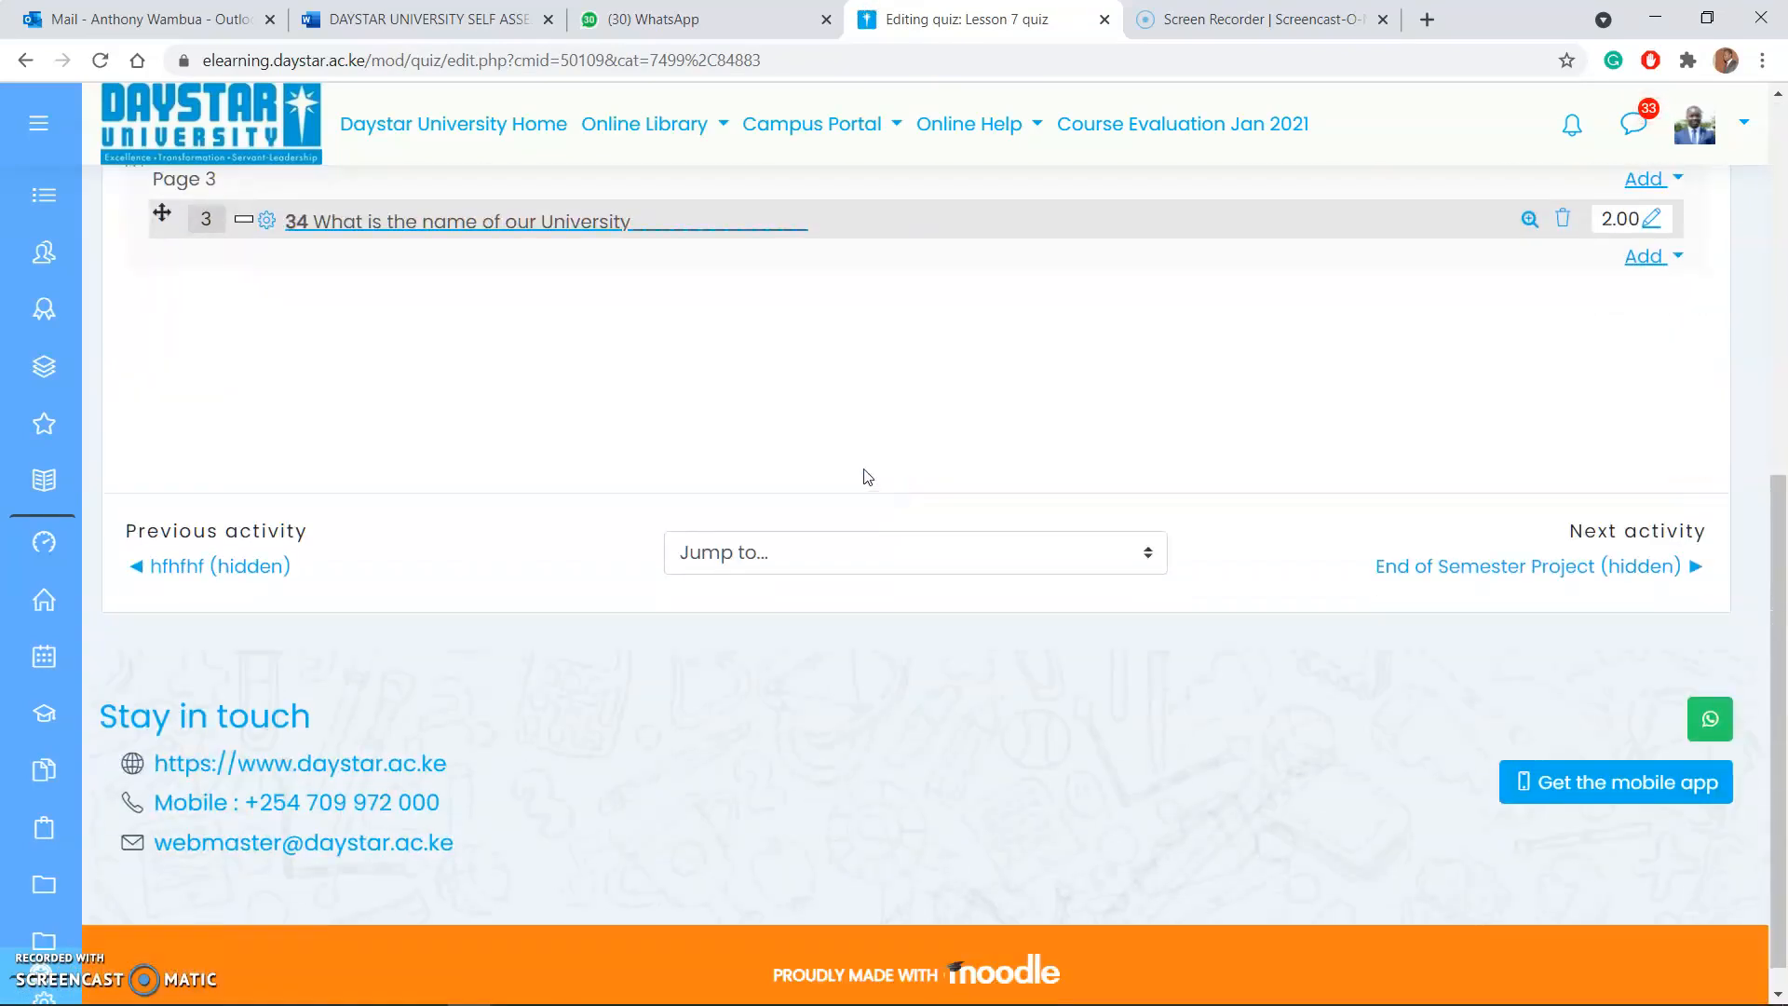
scroll(862, 471, "up", 3)
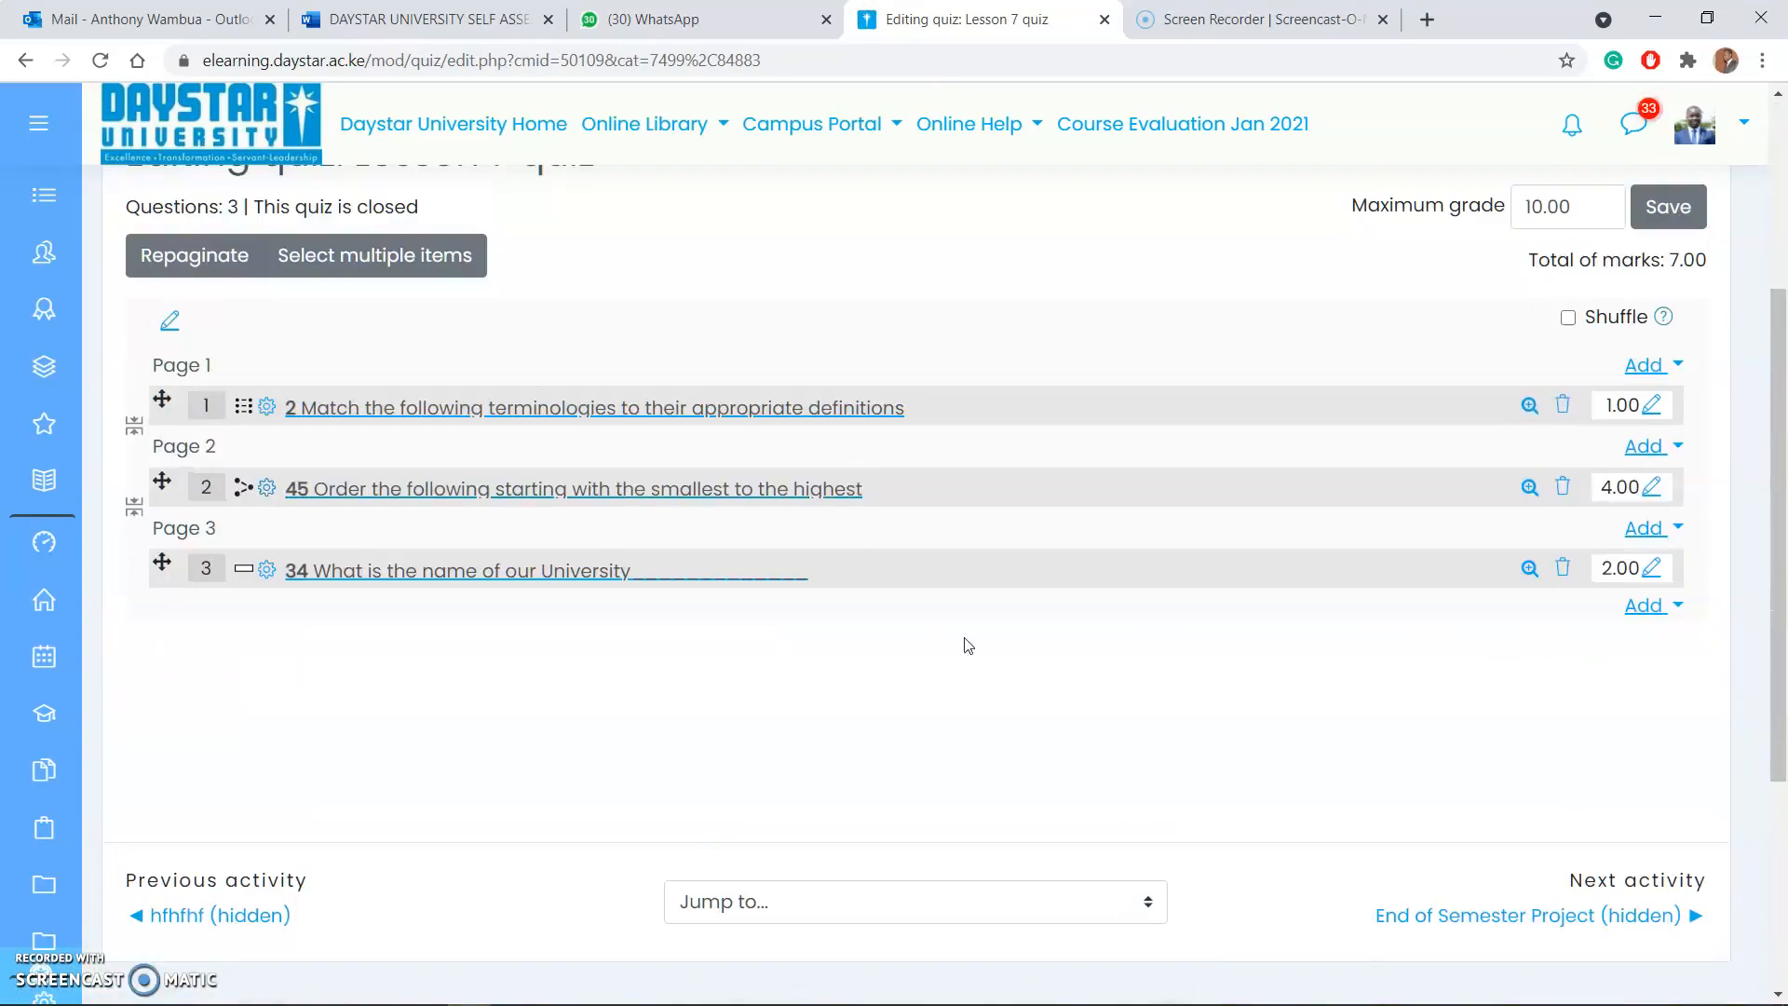
left_click(1531, 568)
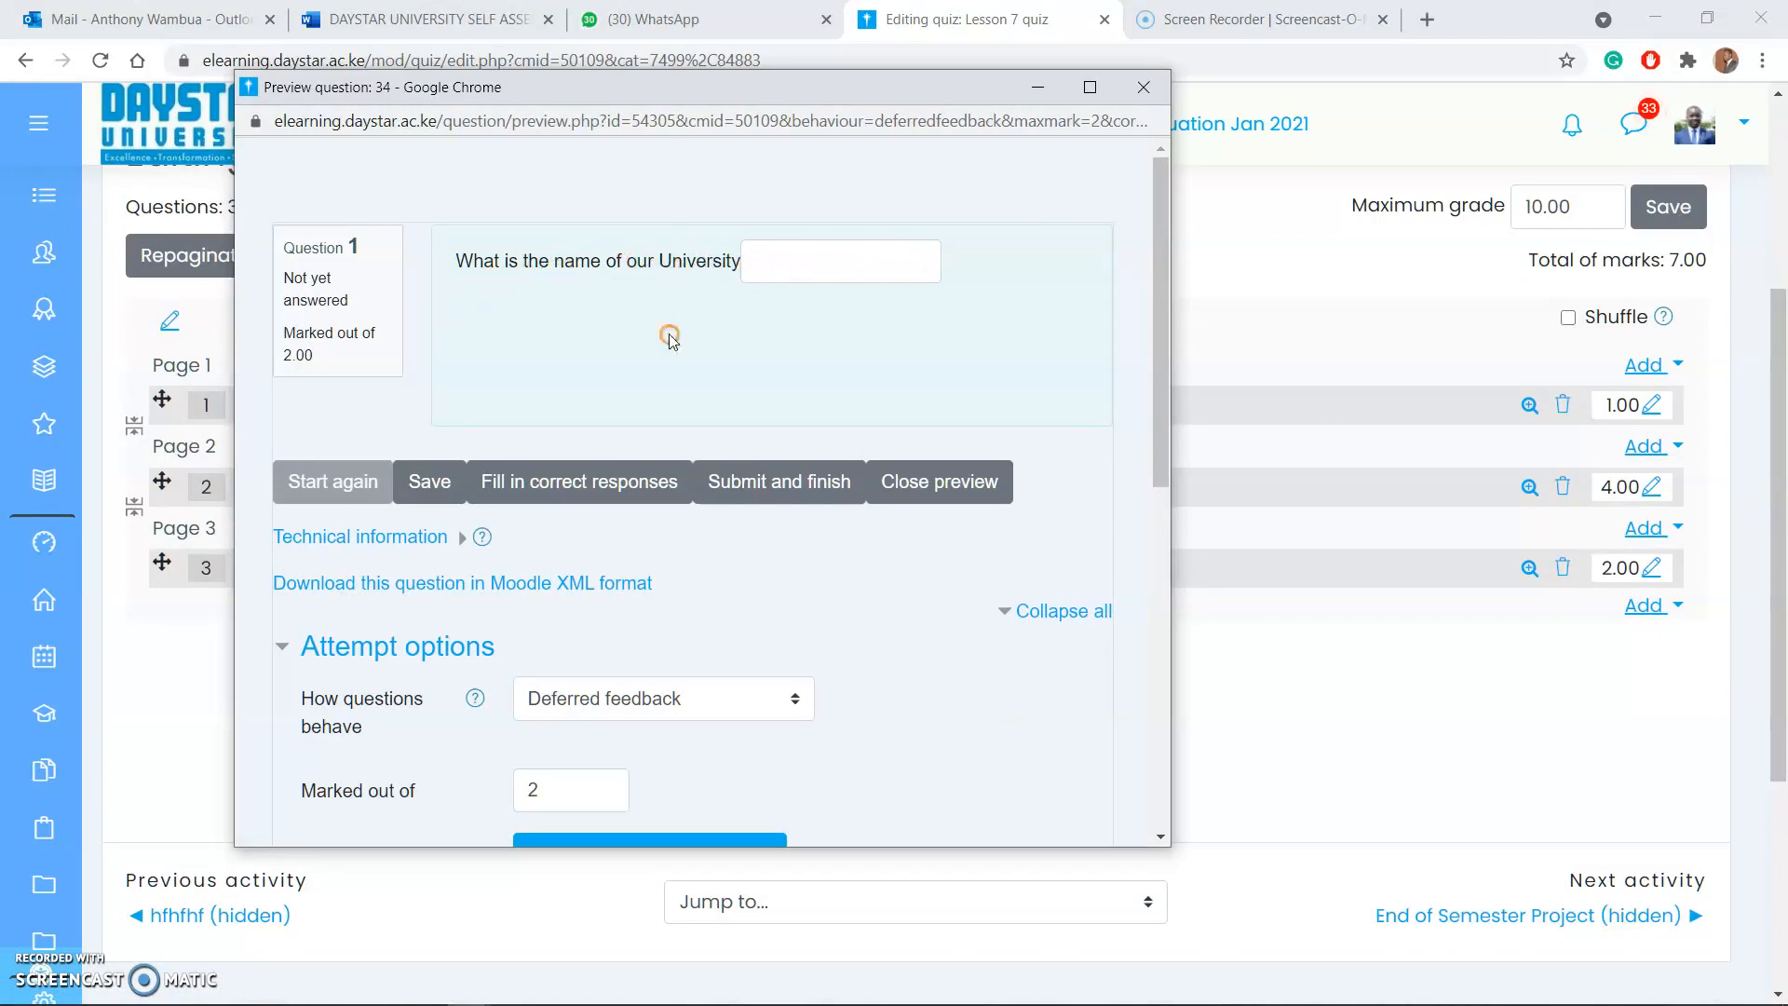
left_click(547, 484)
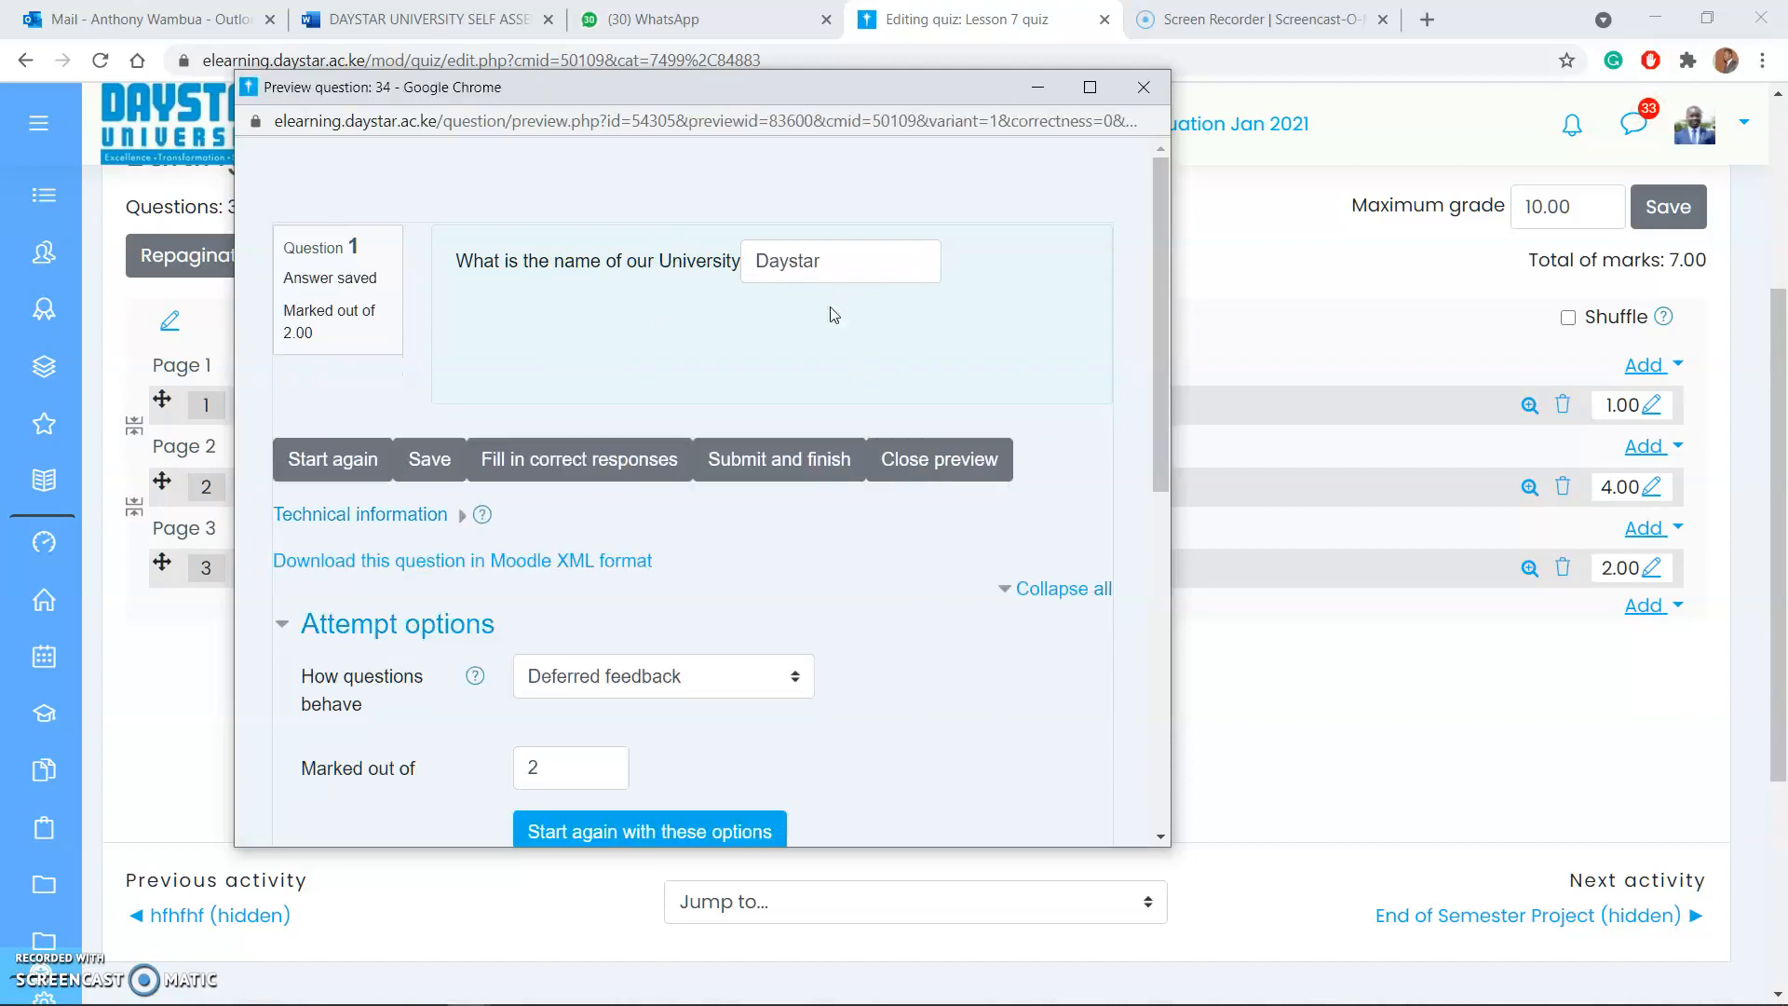
left_click(1142, 86)
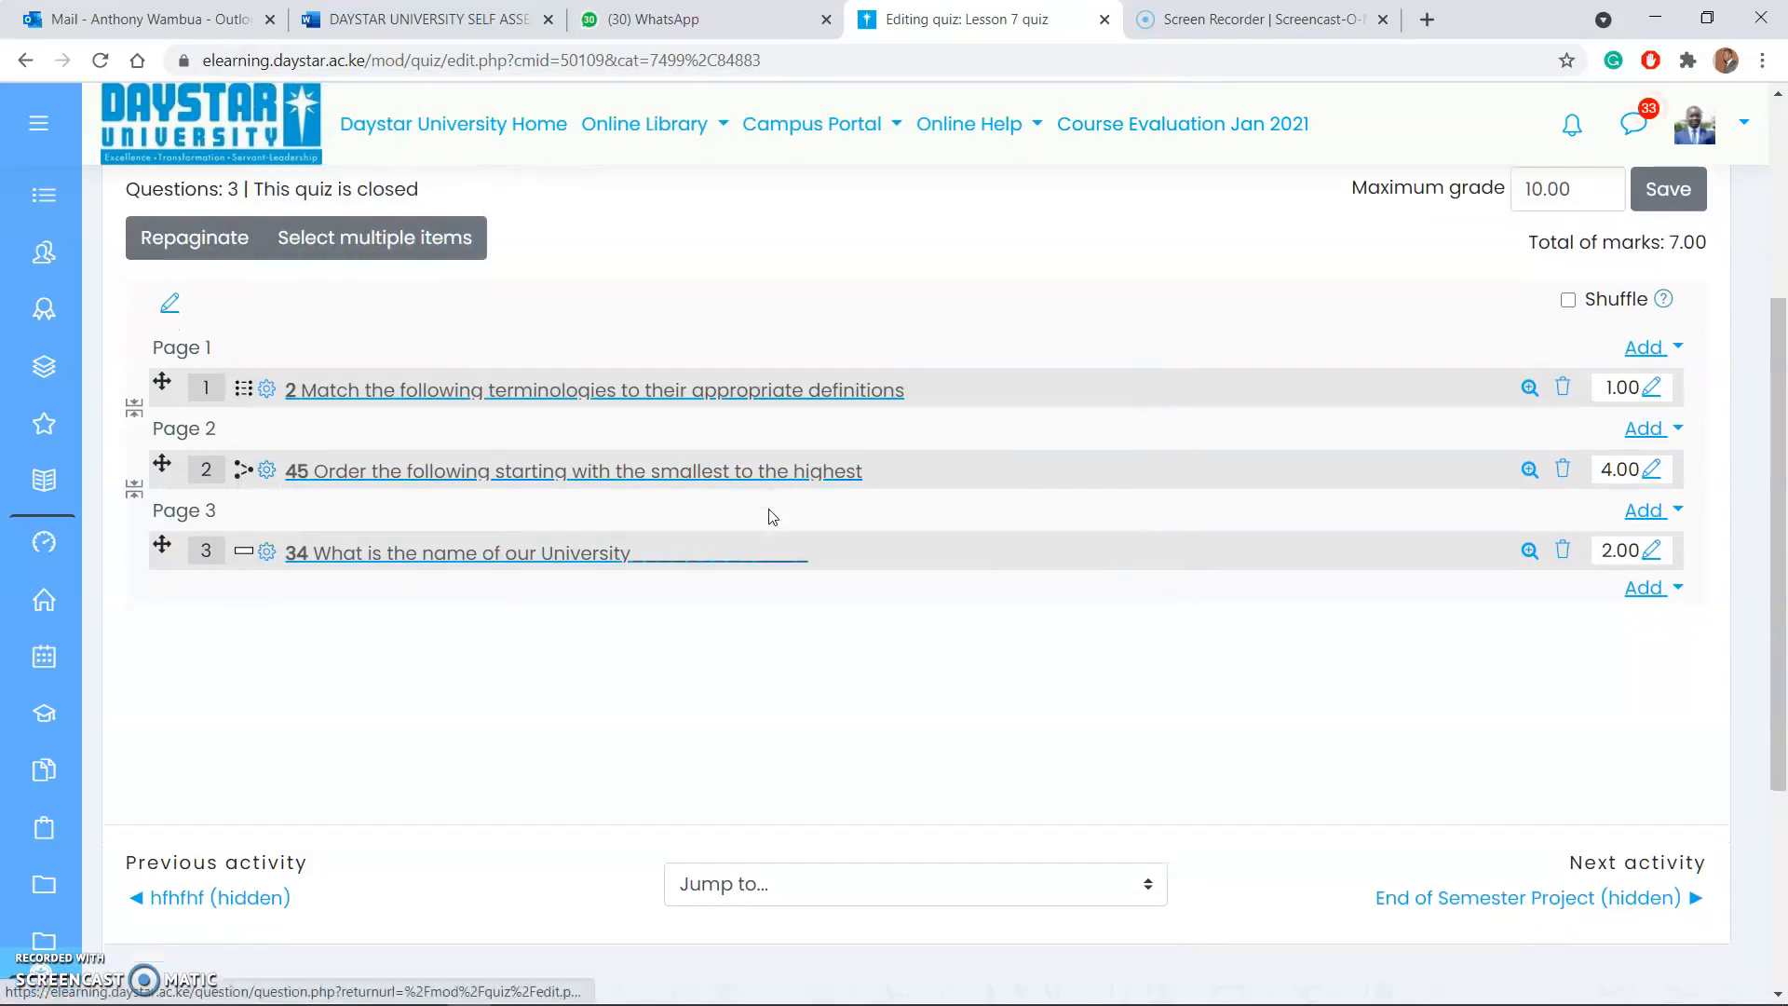
scroll(772, 517, "down", 2)
scroll(772, 515, "up", 5)
scroll(628, 562, "down", 1)
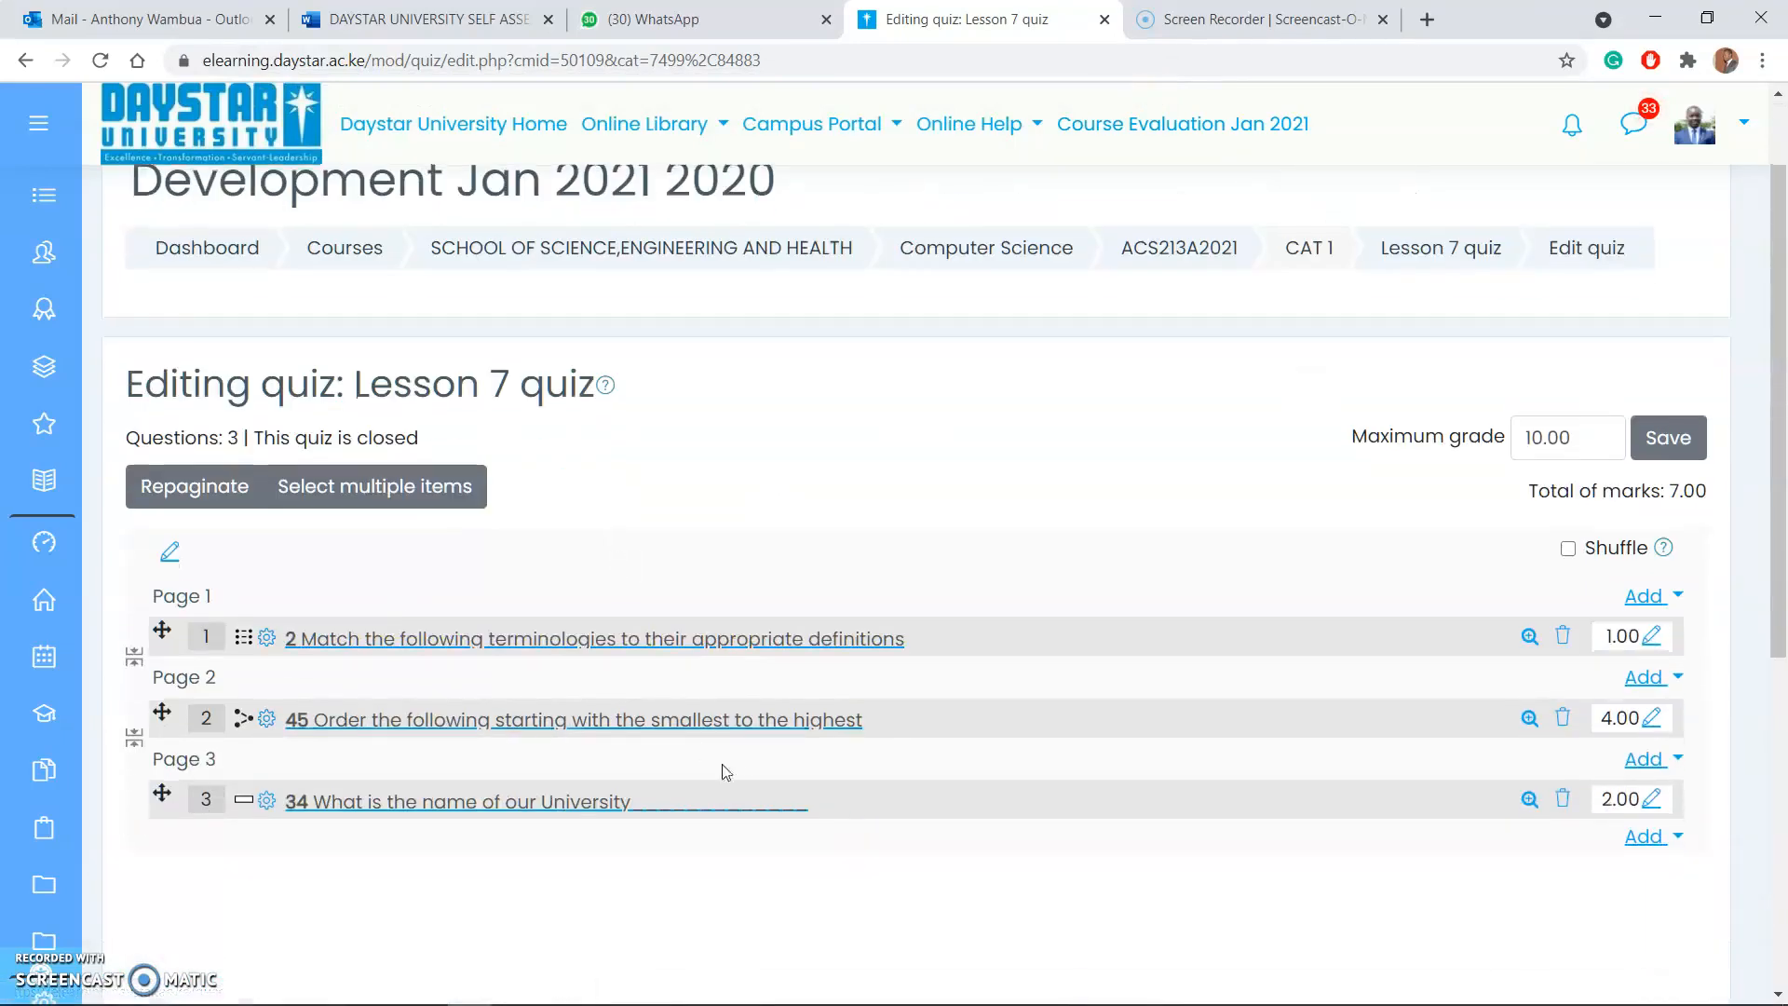
scroll(420, 531, "down", 3)
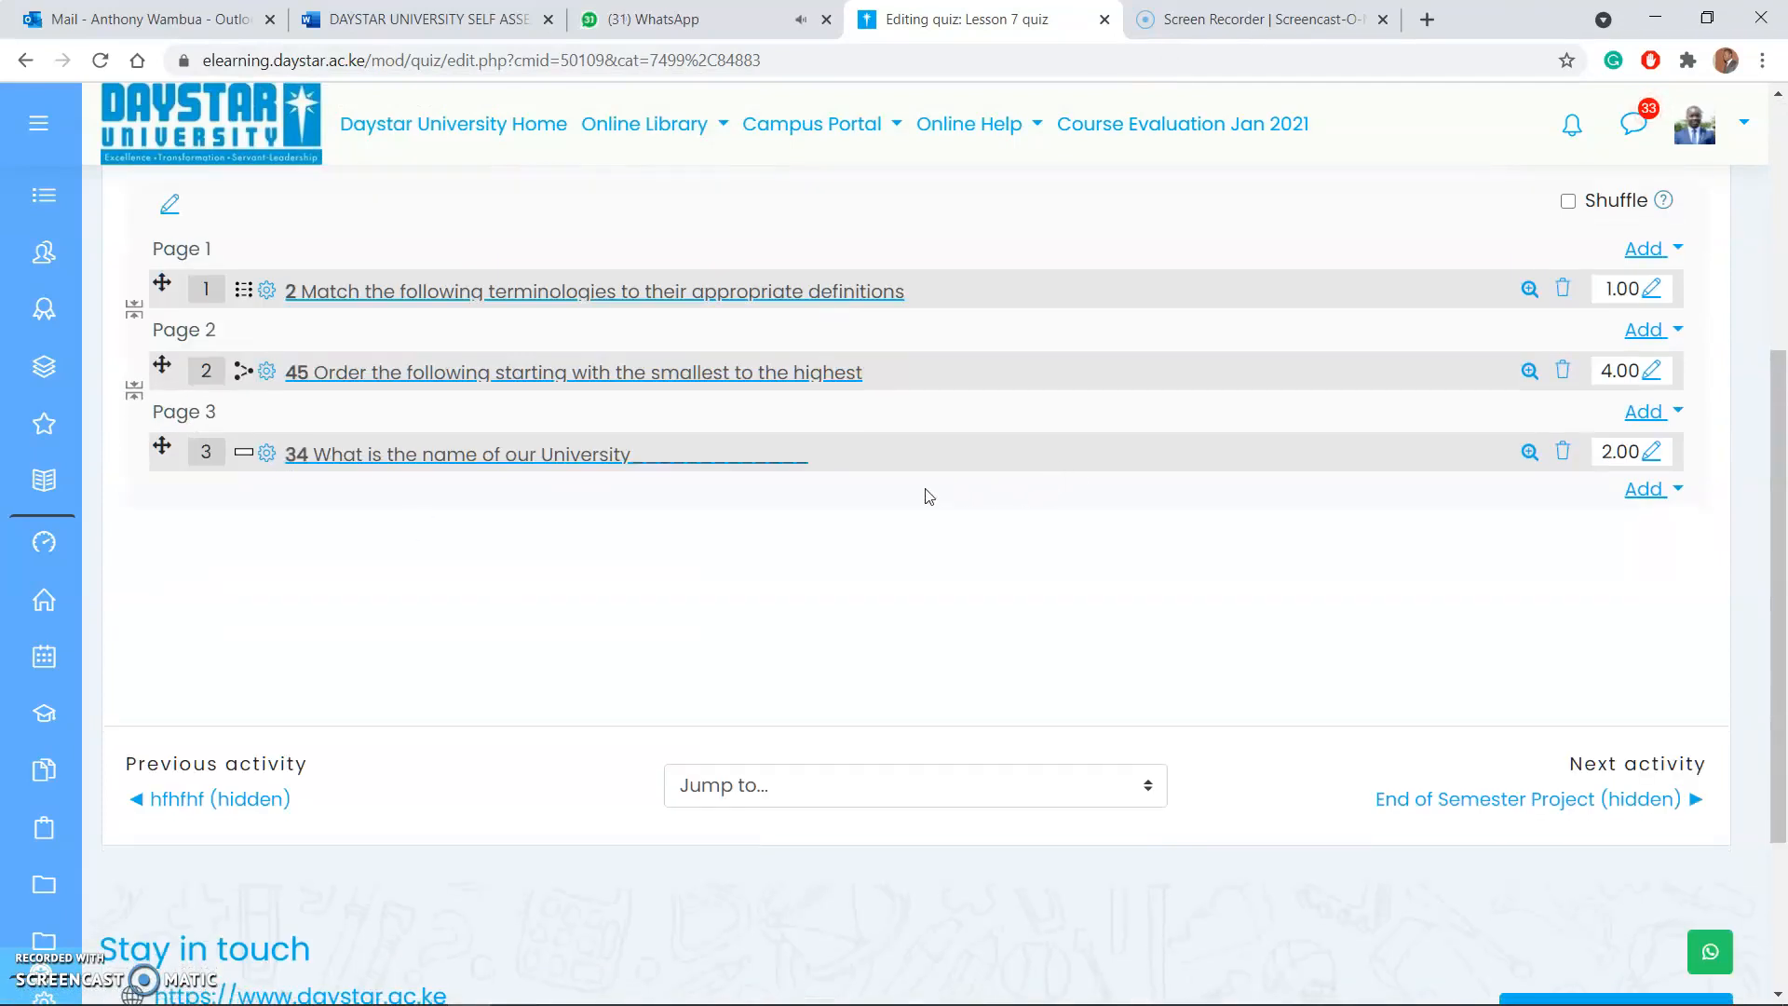